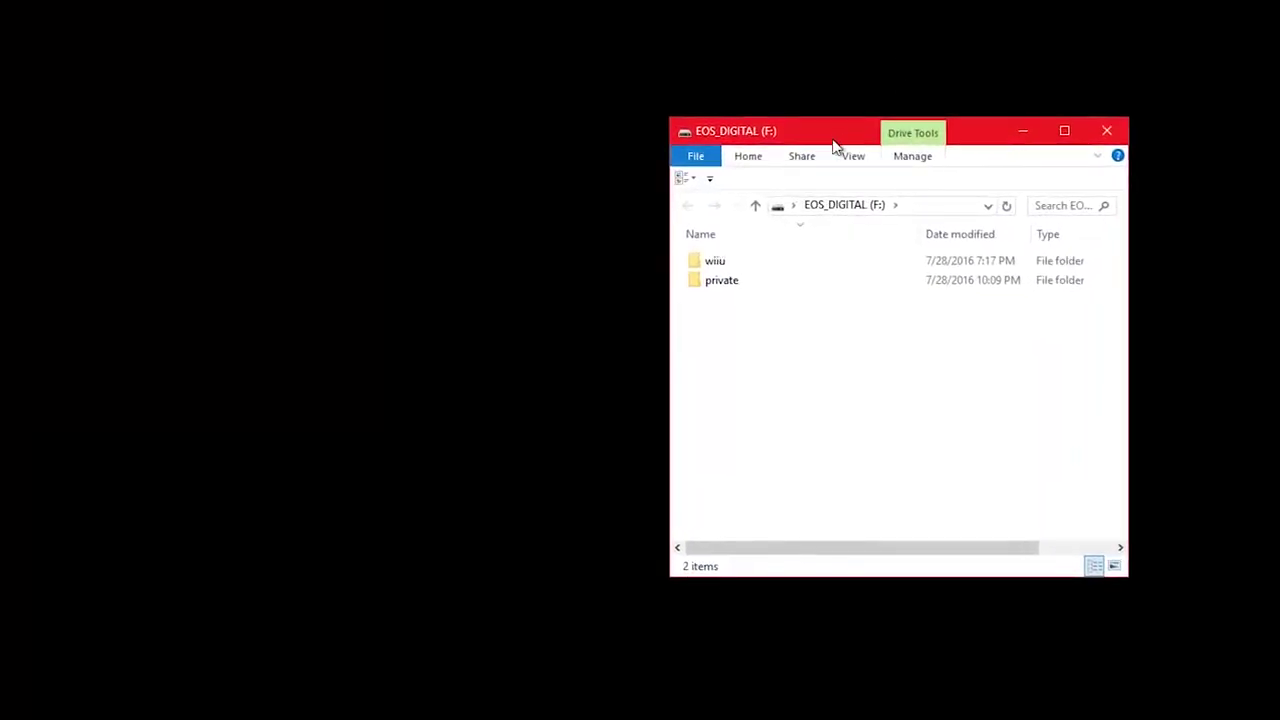
Open the Smash folder on Local Disk (C:) in a second File Explorer window beside the EOS_DIGITAL (F:) window.
drag(835, 147, 226, 134)
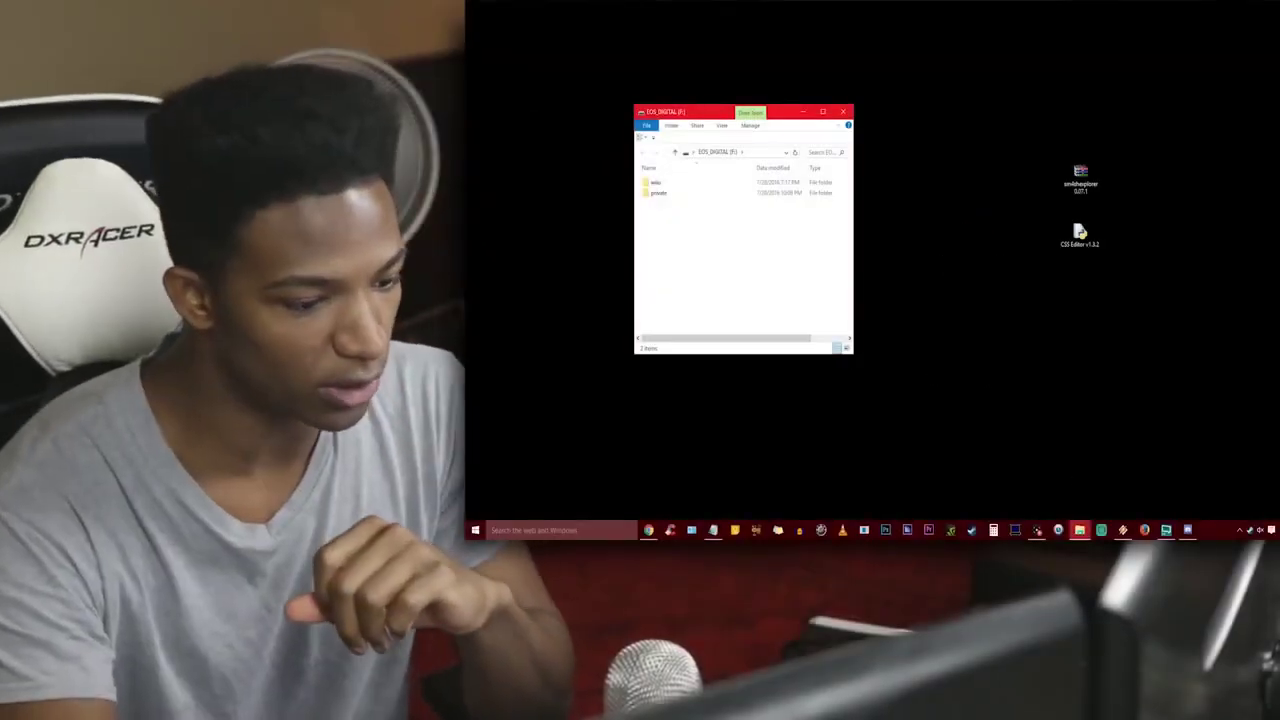
right_click(1079, 530)
click(1075, 477)
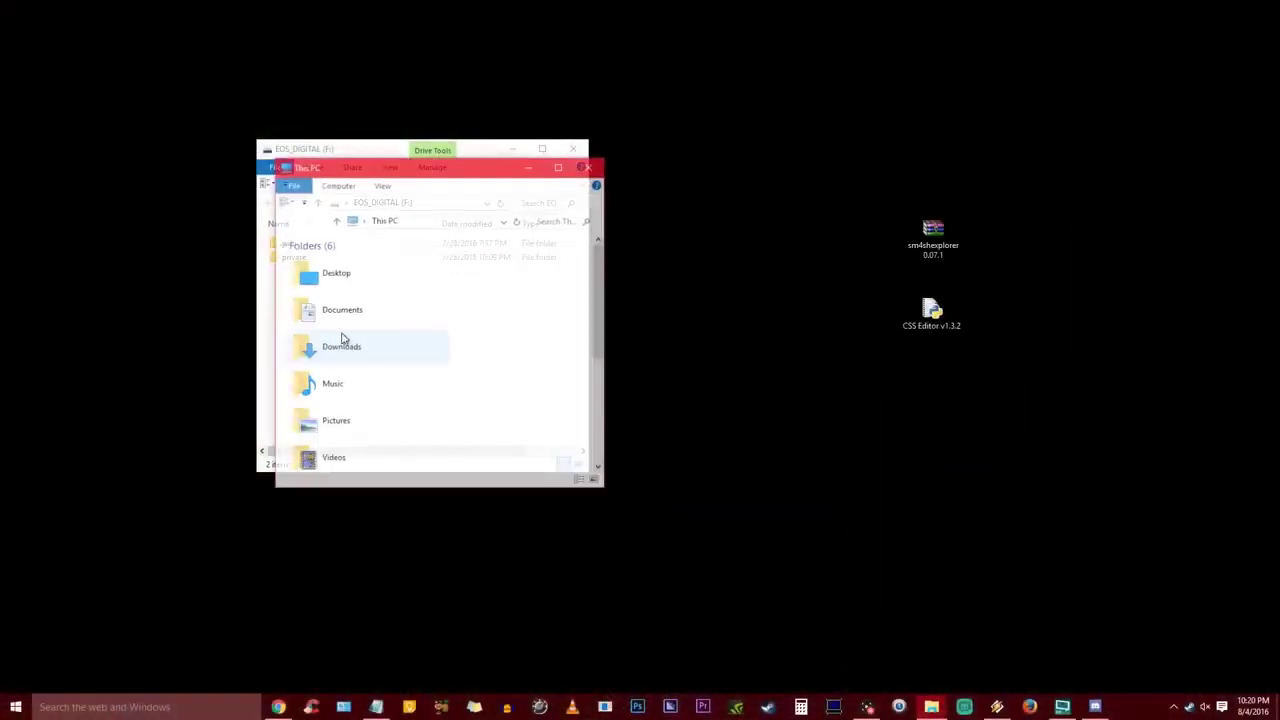
scroll(353, 392, down, 5)
double_click(378, 380)
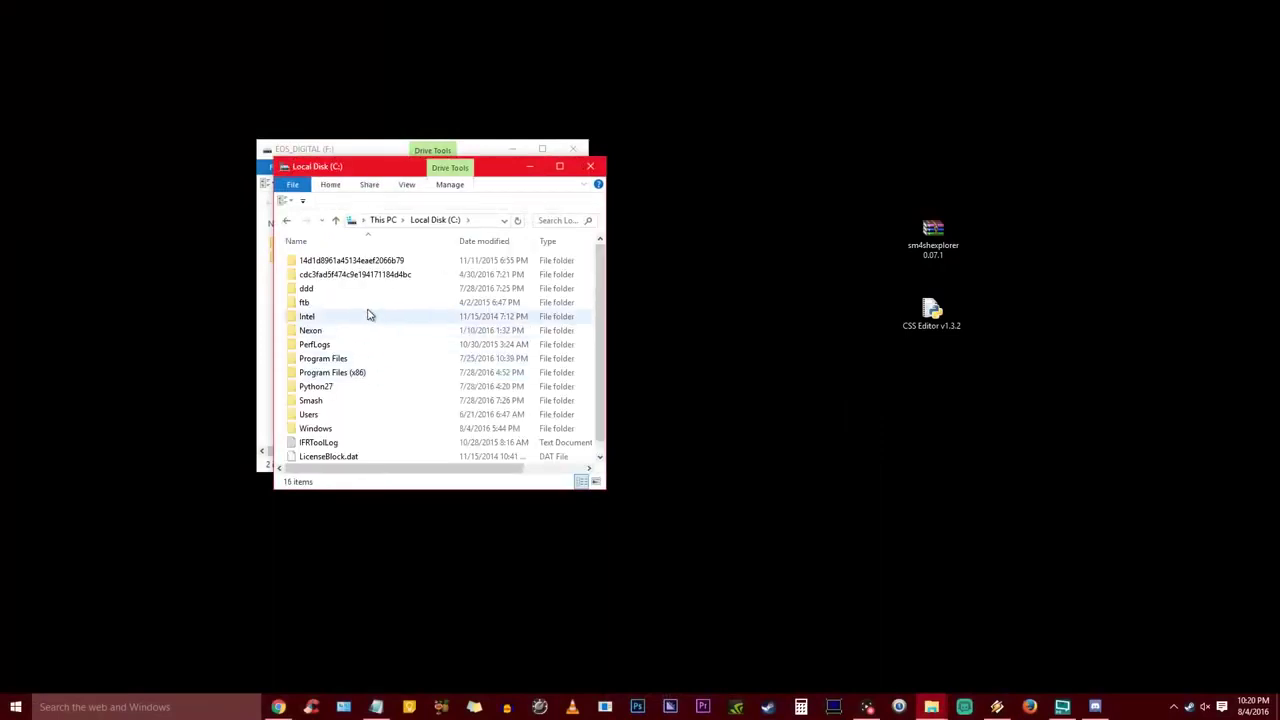
double_click(336, 402)
drag(390, 171, 899, 159)
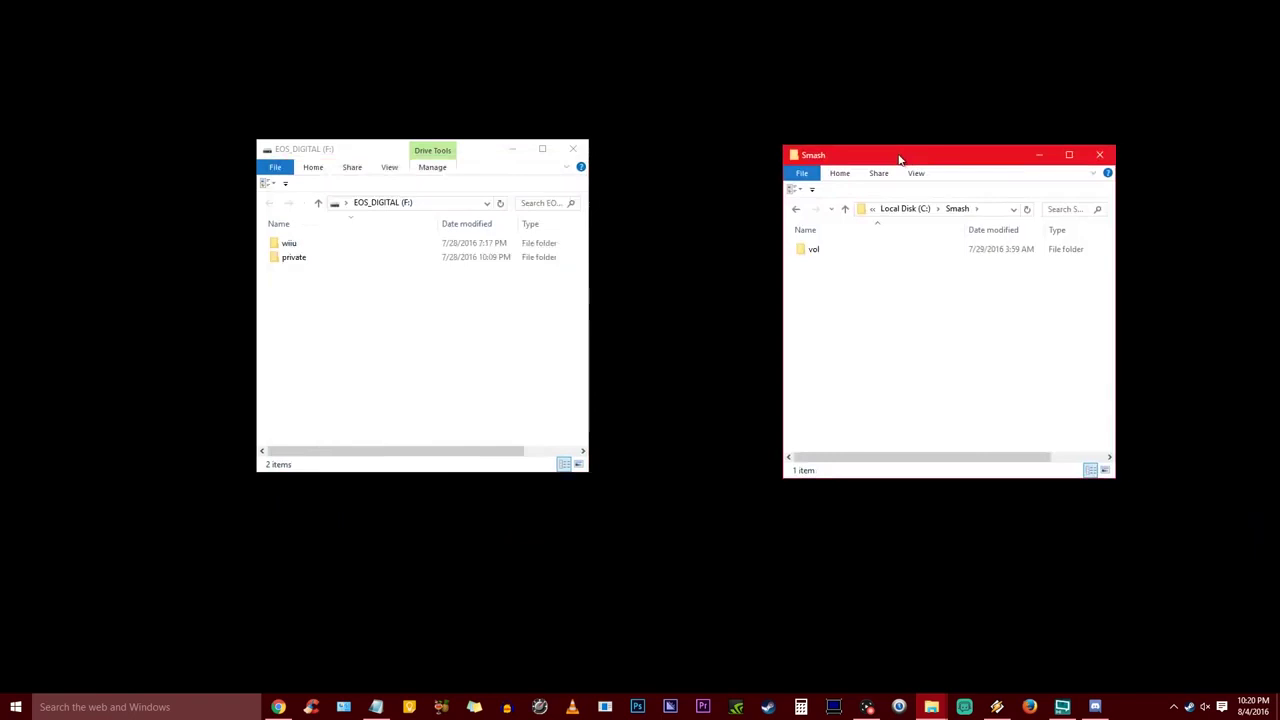
Check the size of the Smash folder on Local Disk (C:) in its properties.
click(845, 210)
right_click(845, 396)
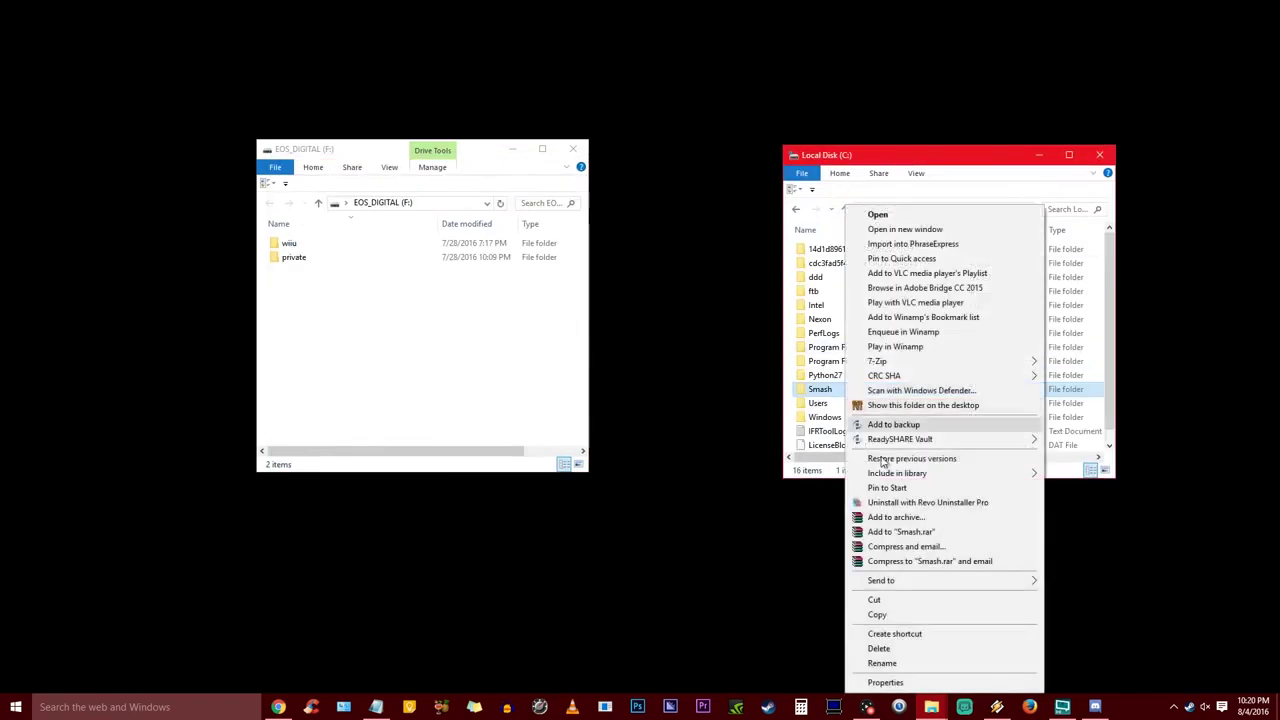
click(882, 683)
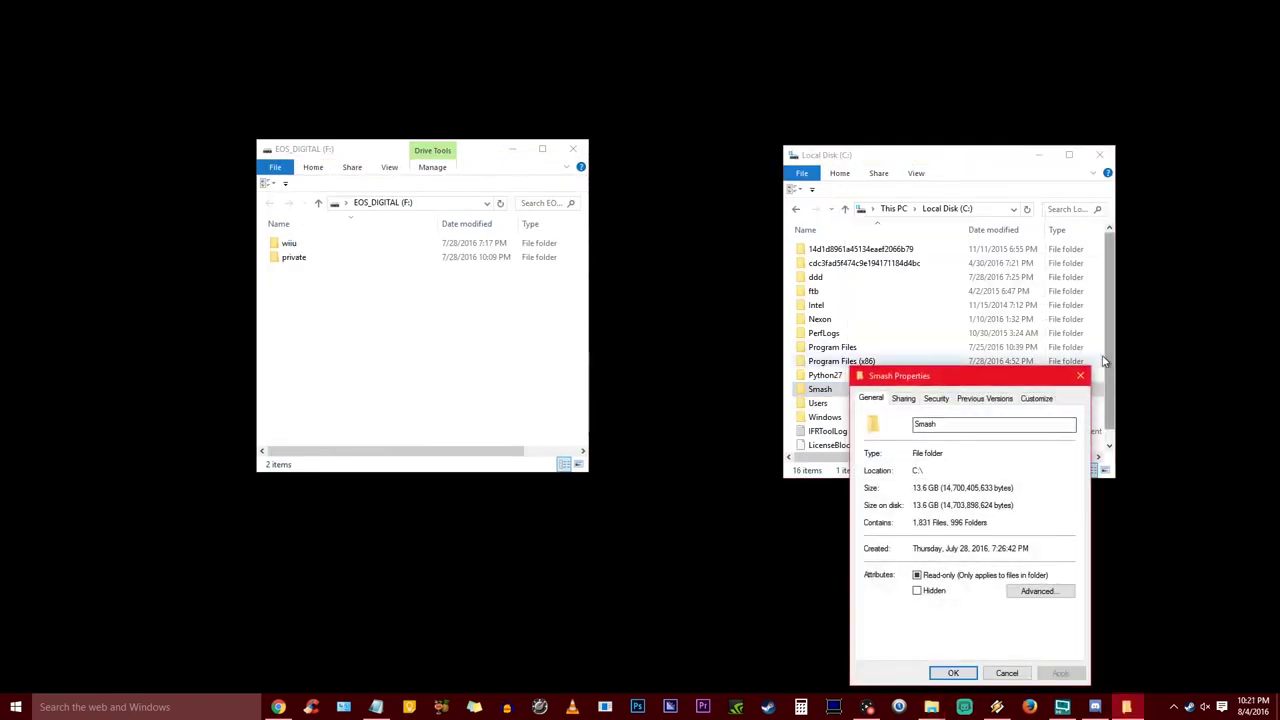
click(1081, 375)
Open the vol folder inside Smash and examine its subfolders.
double_click(871, 390)
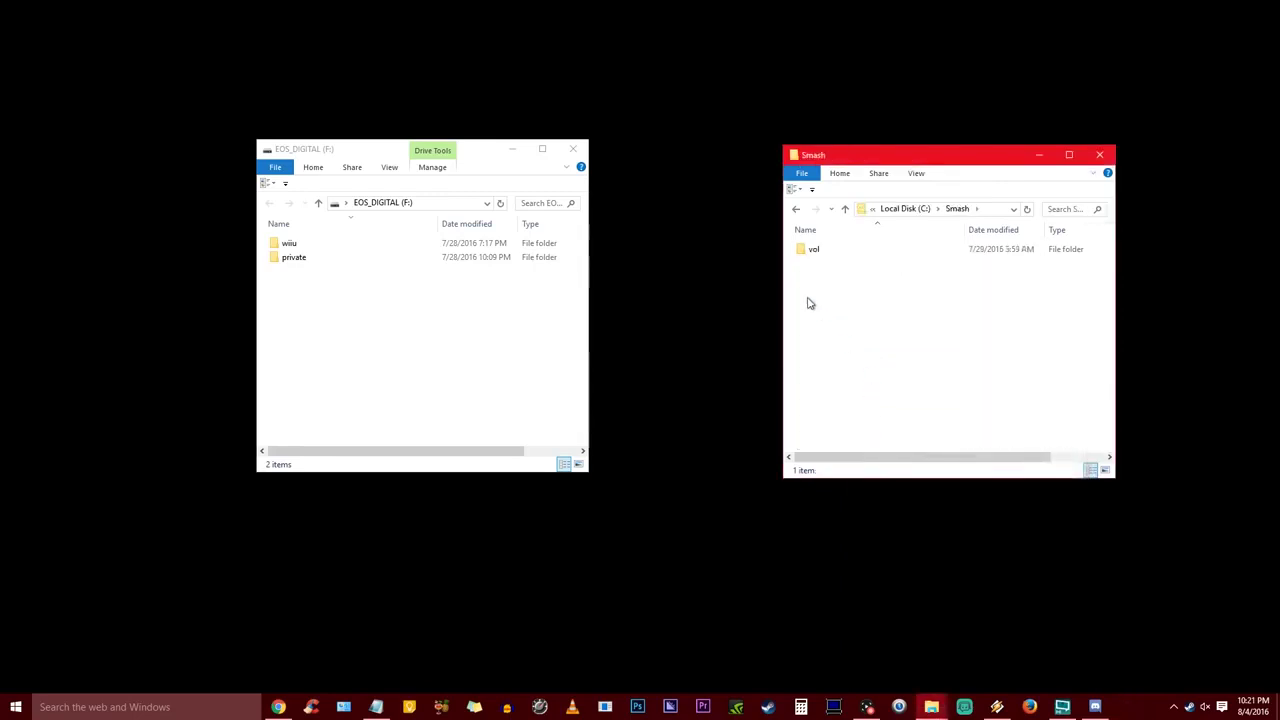
double_click(812, 249)
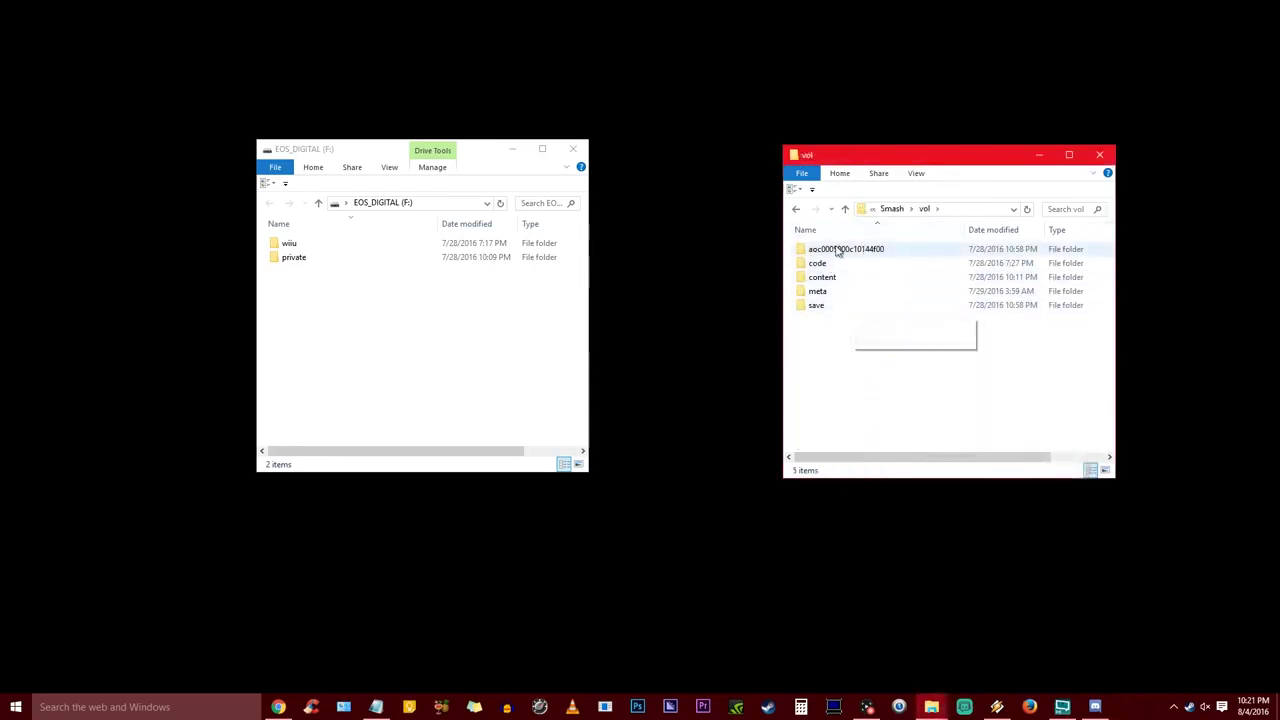
click(840, 252)
click(815, 307)
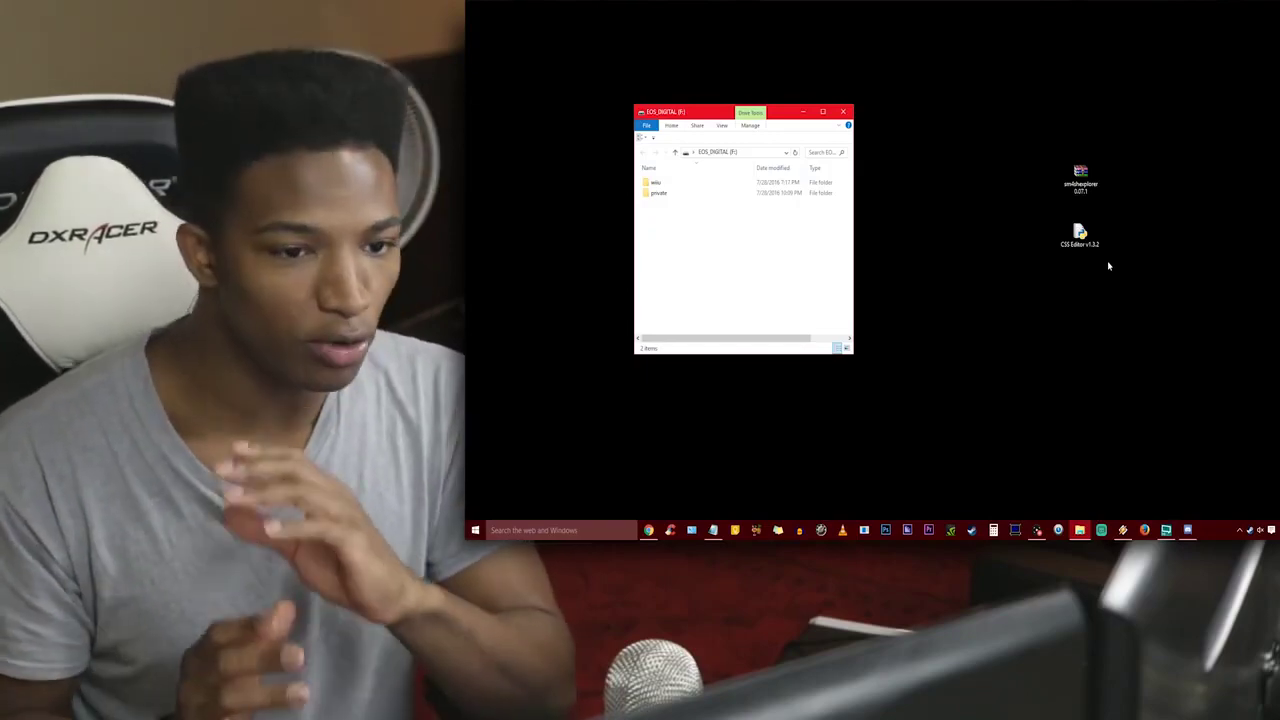
right_click(677, 224)
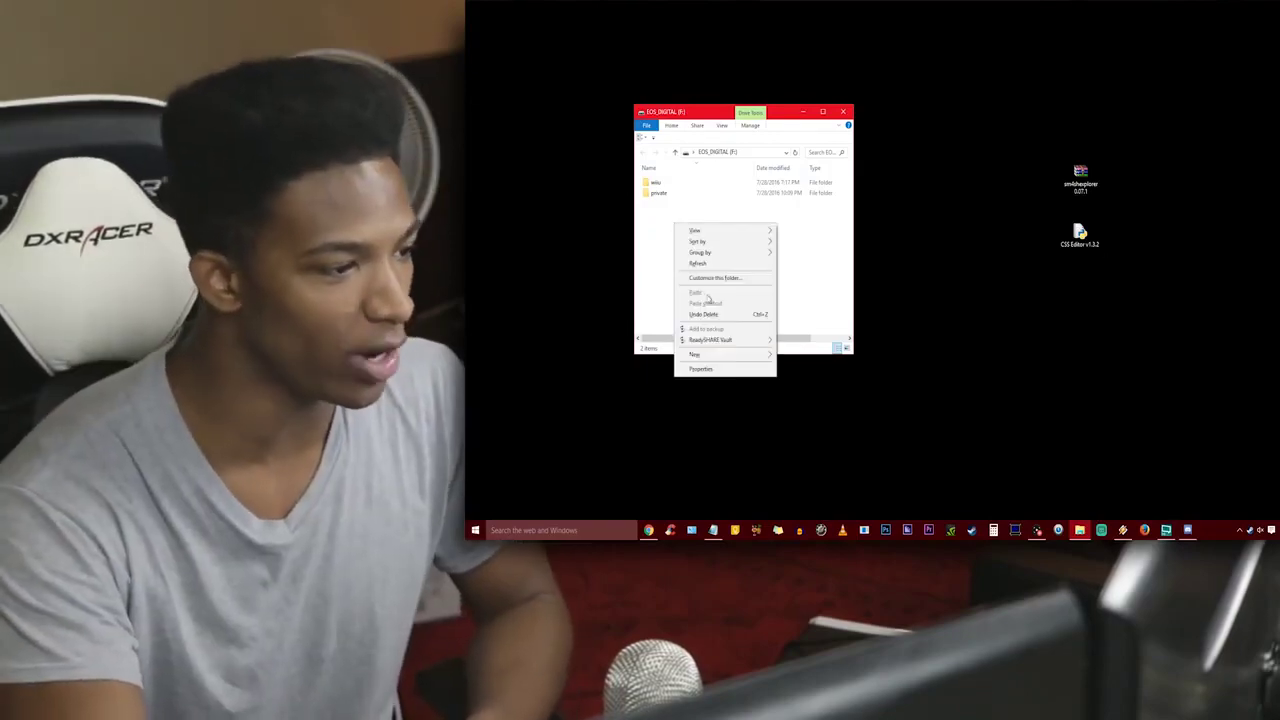
mouse_move(747, 361)
click(526, 474)
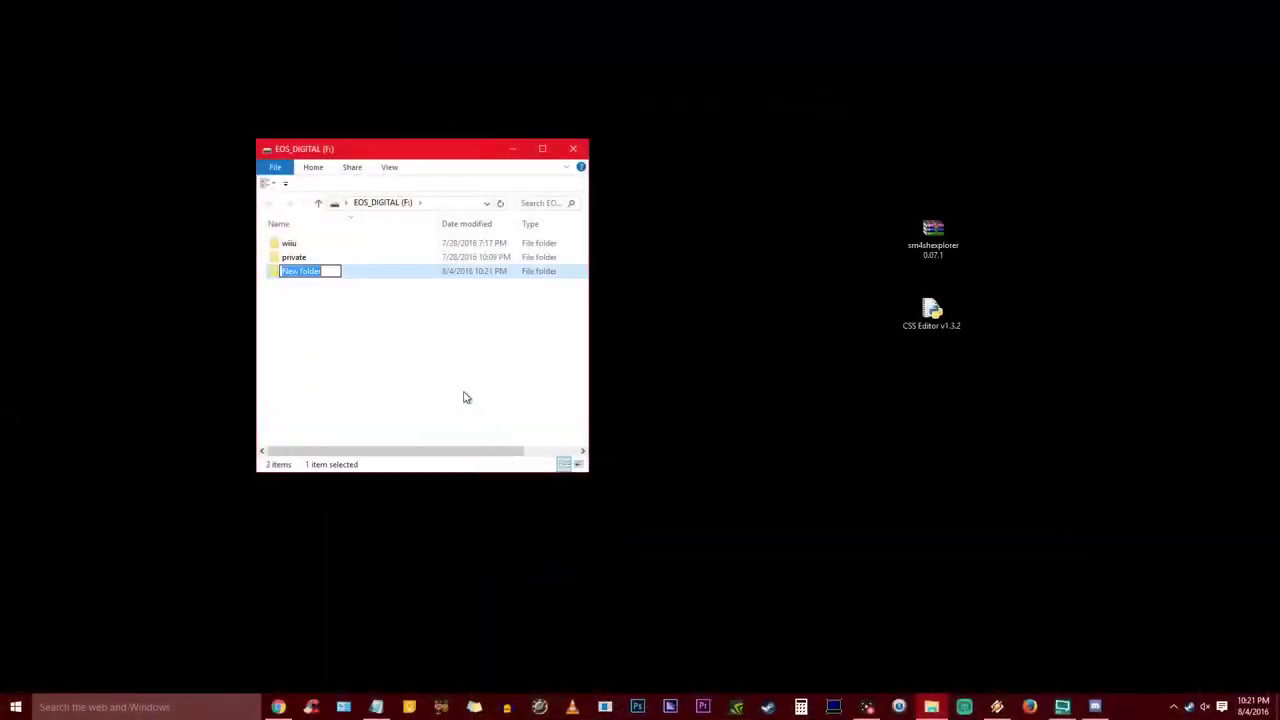
key(alt+Tab)
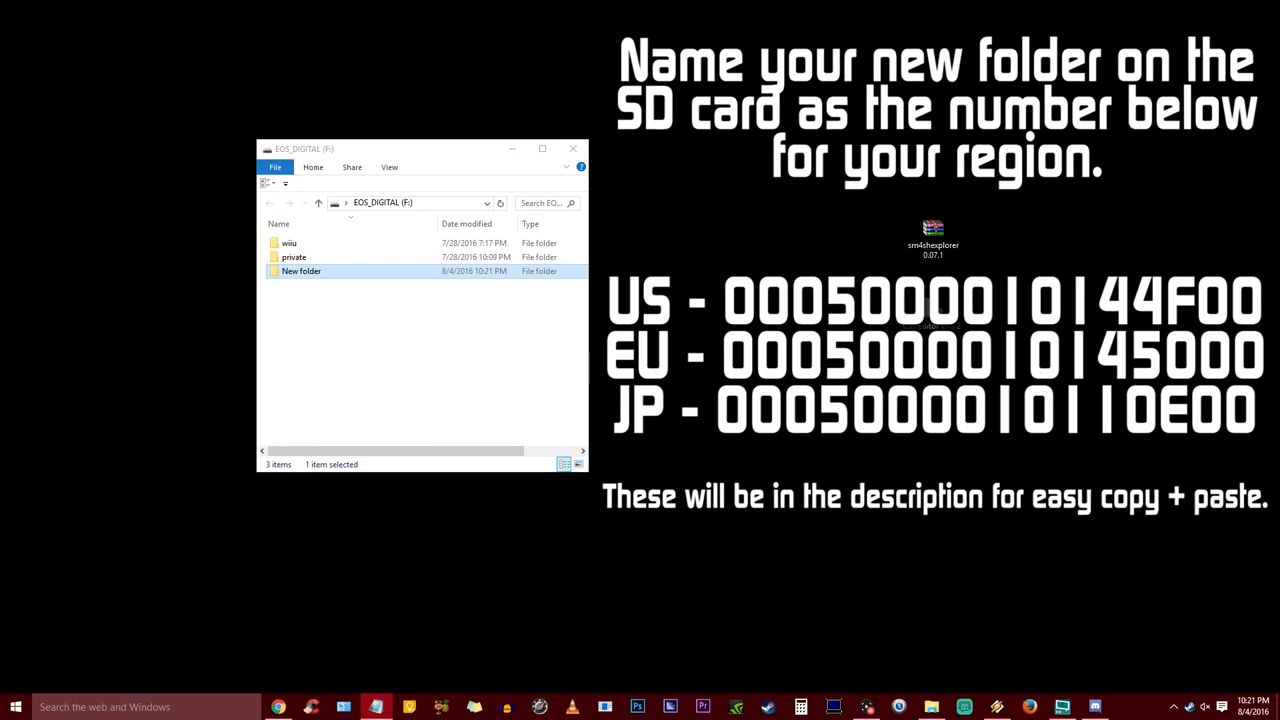
key(F2)
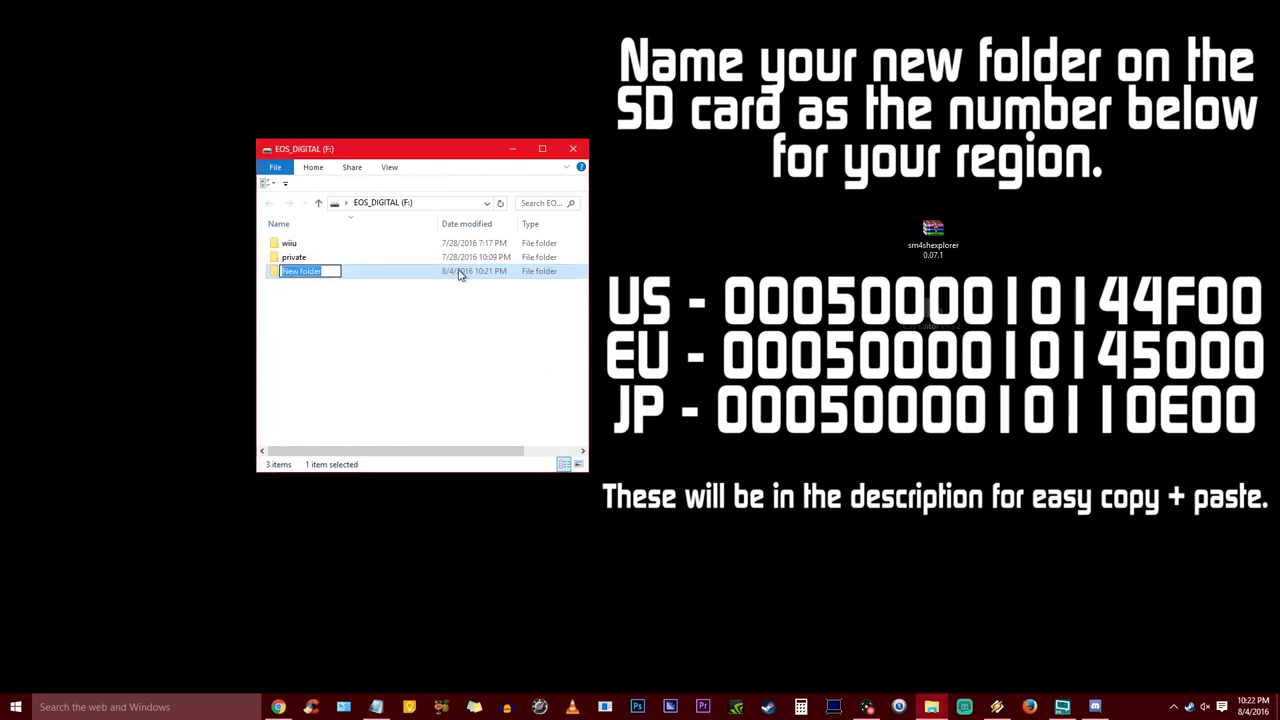
key(ctrl+v)
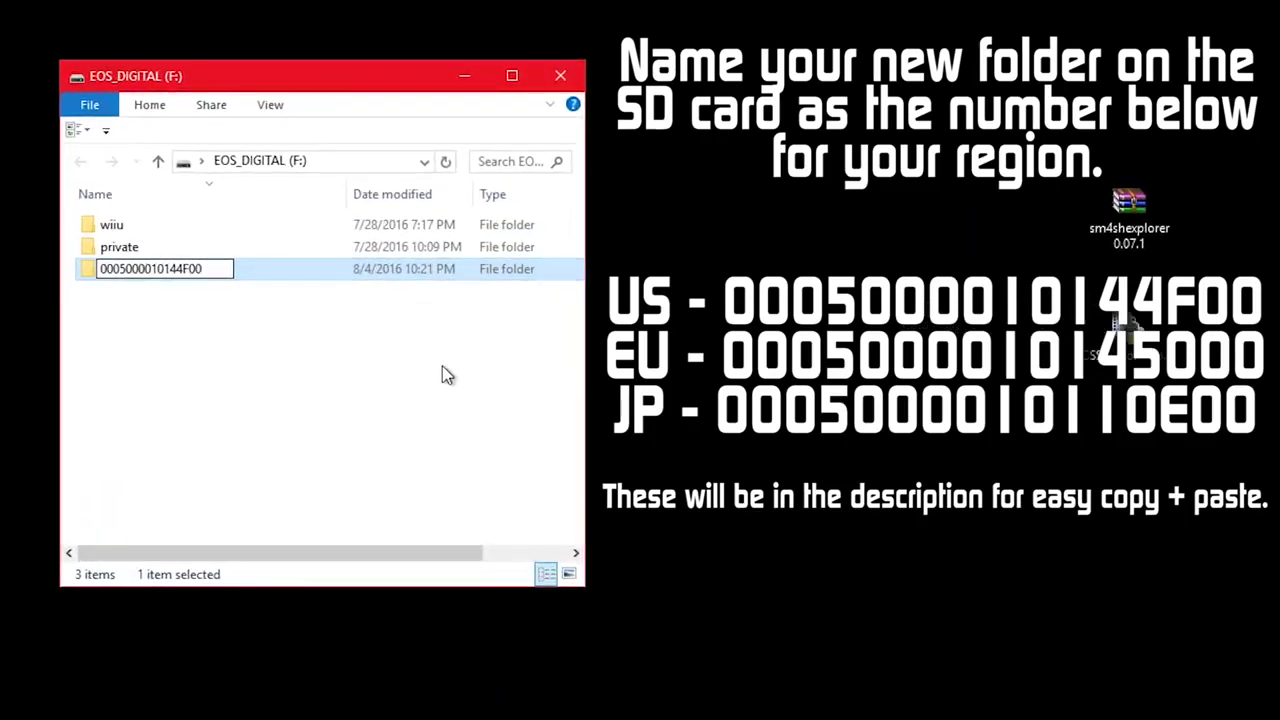
click(368, 341)
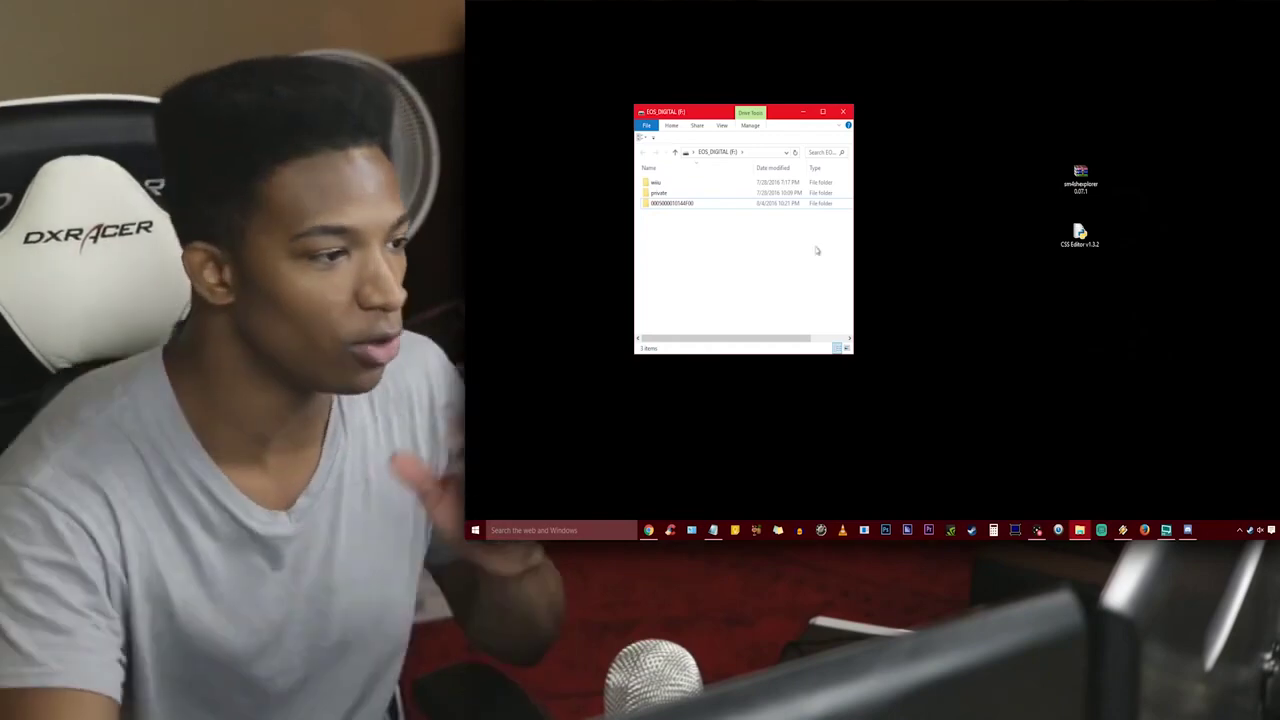
click(843, 111)
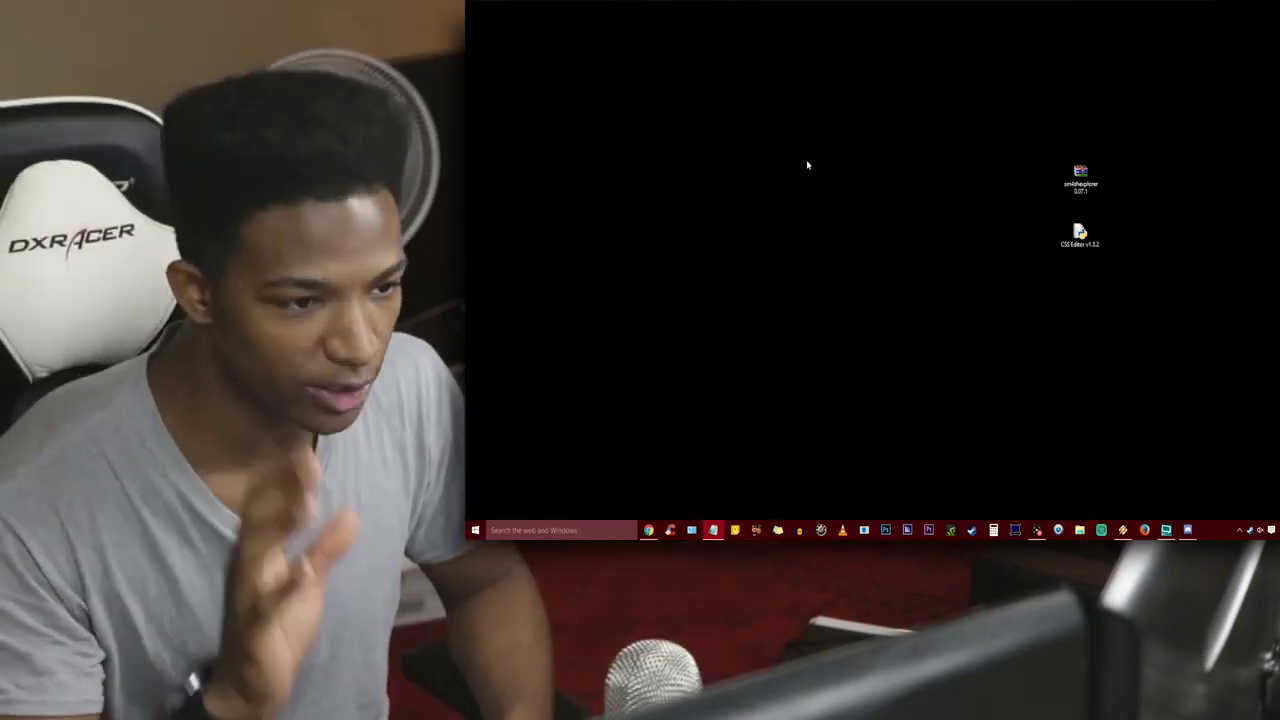
Extract the sm4shexplorer 0.07.1 folder from its zip archive onto the desktop and close the archive.
drag(1080, 176, 944, 226)
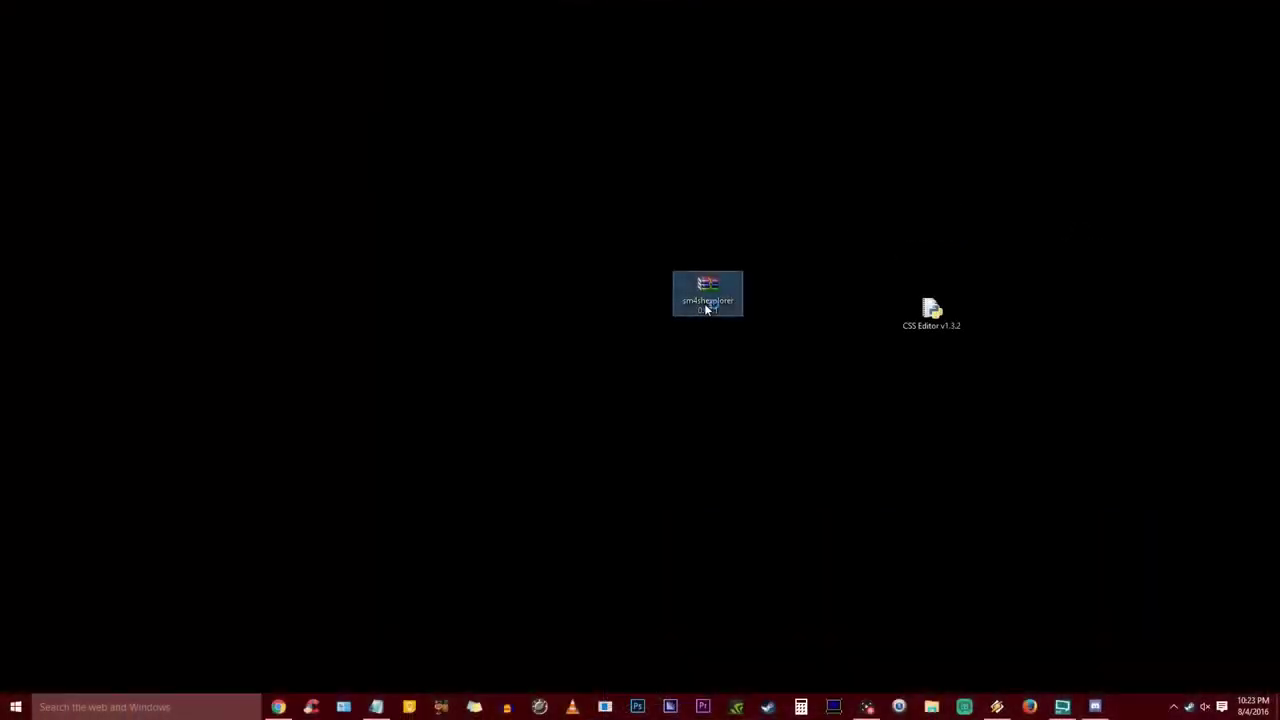
double_click(940, 225)
click(872, 141)
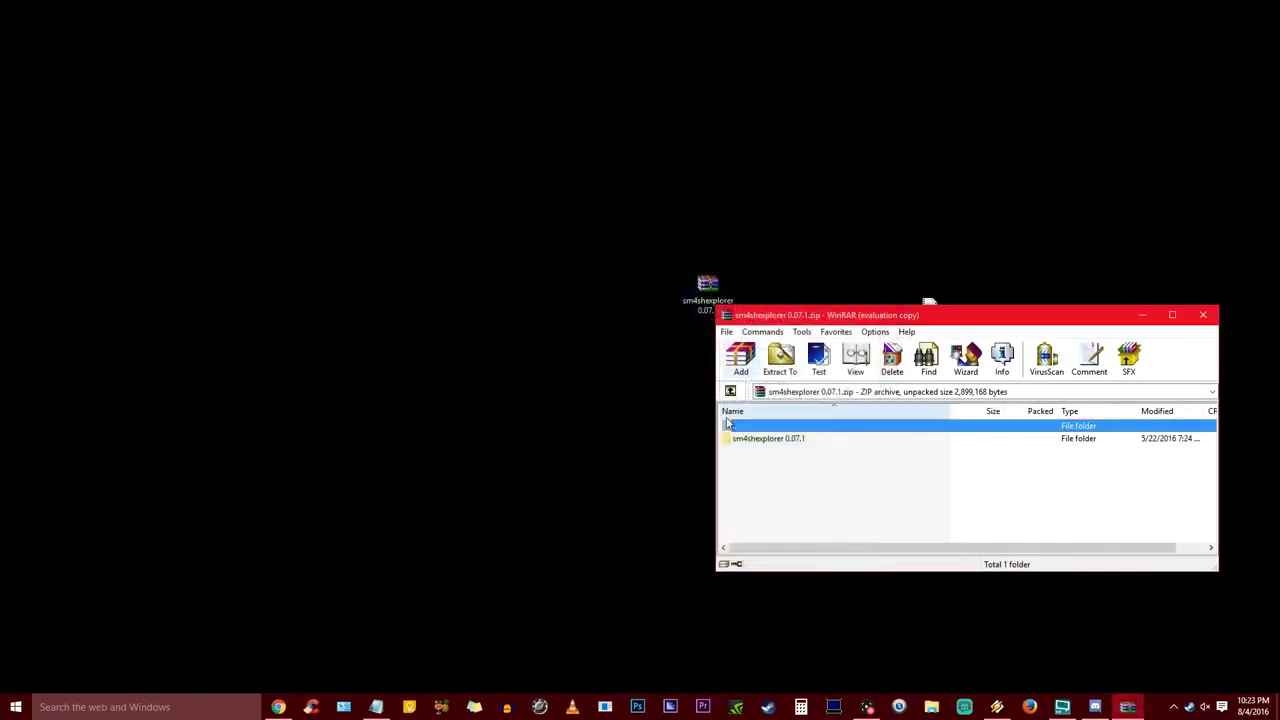
click(733, 442)
drag(467, 470, 474, 388)
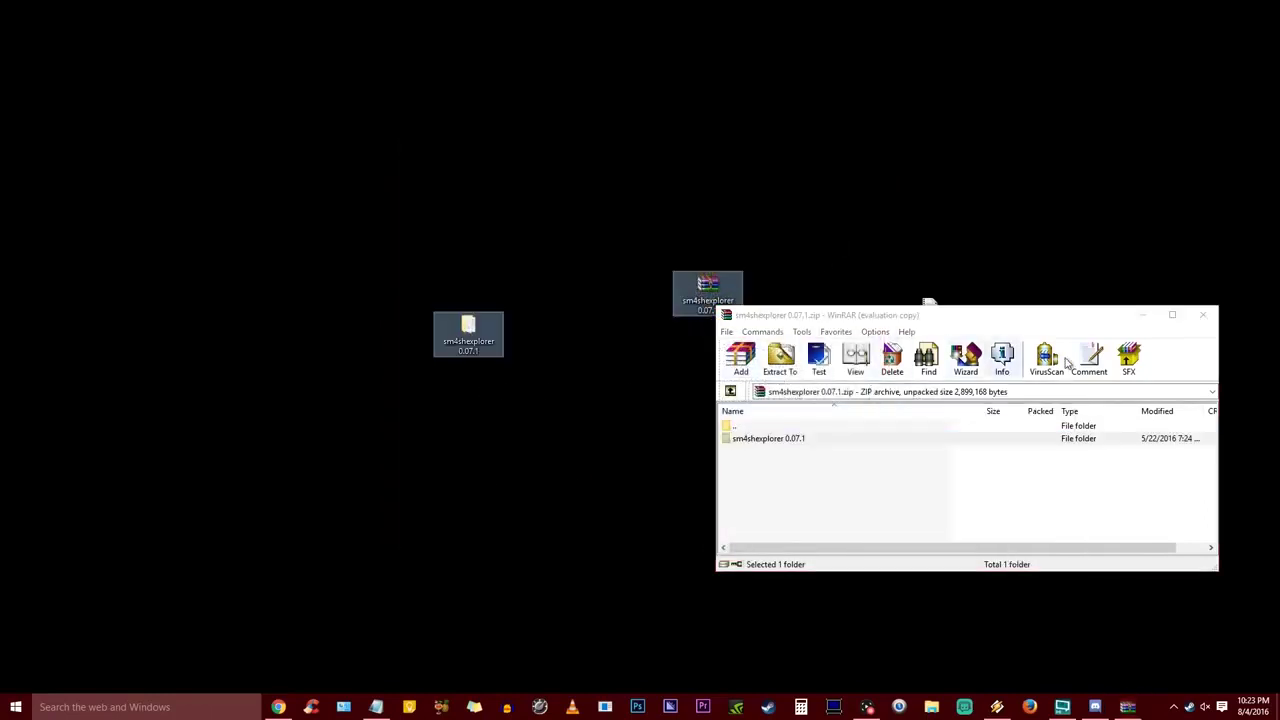
click(1202, 315)
drag(740, 392, 715, 267)
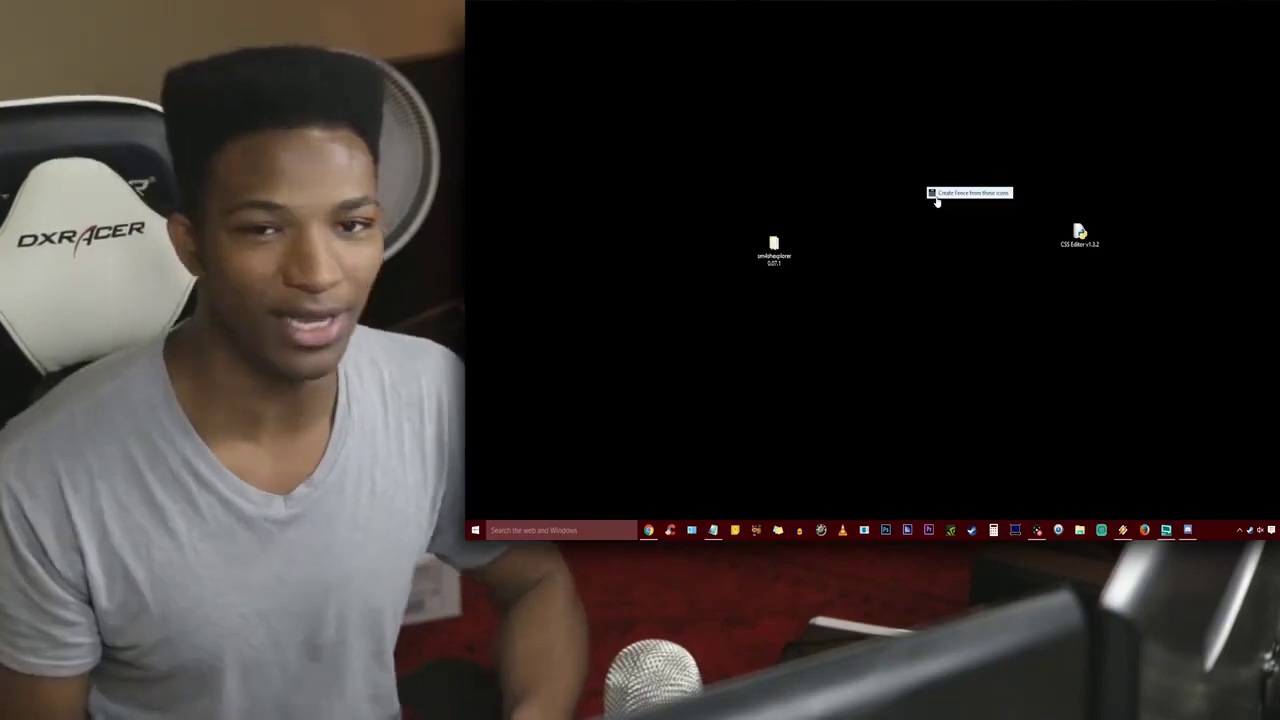
Open the extracted sm4shexplorer 0.07.1 folder and reposition its icon on the desktop.
double_click(775, 252)
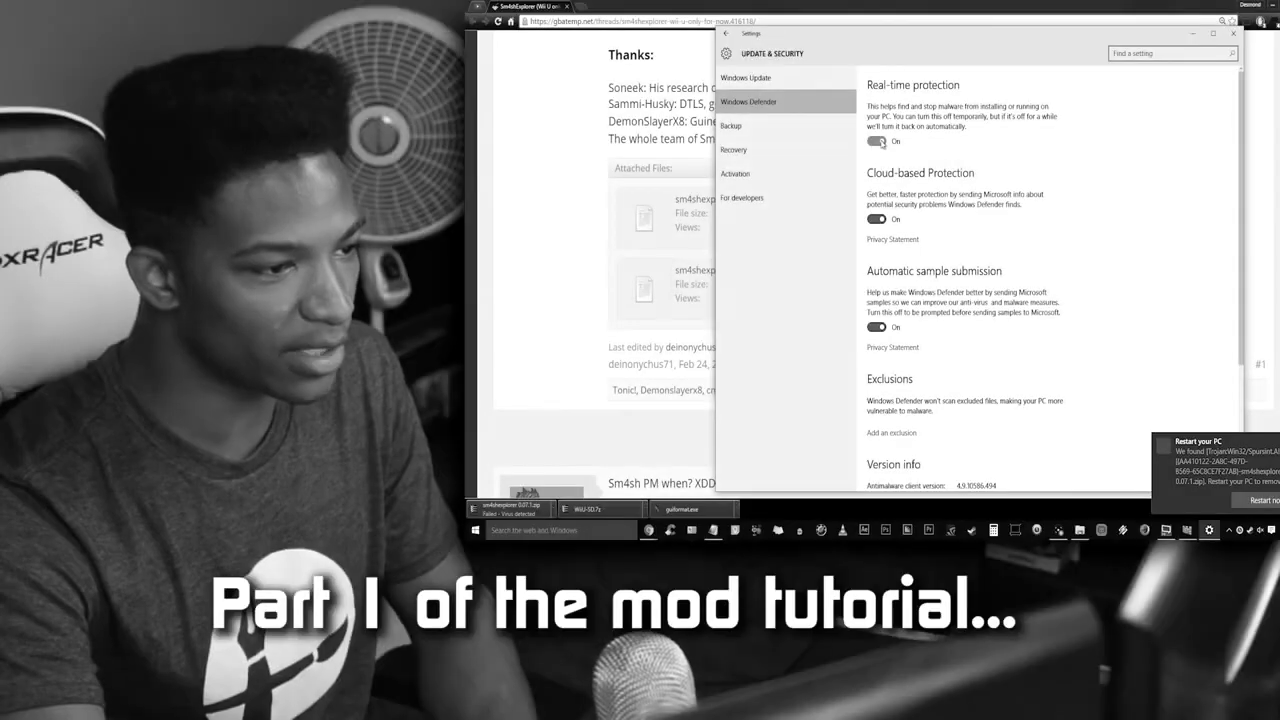
click(1233, 33)
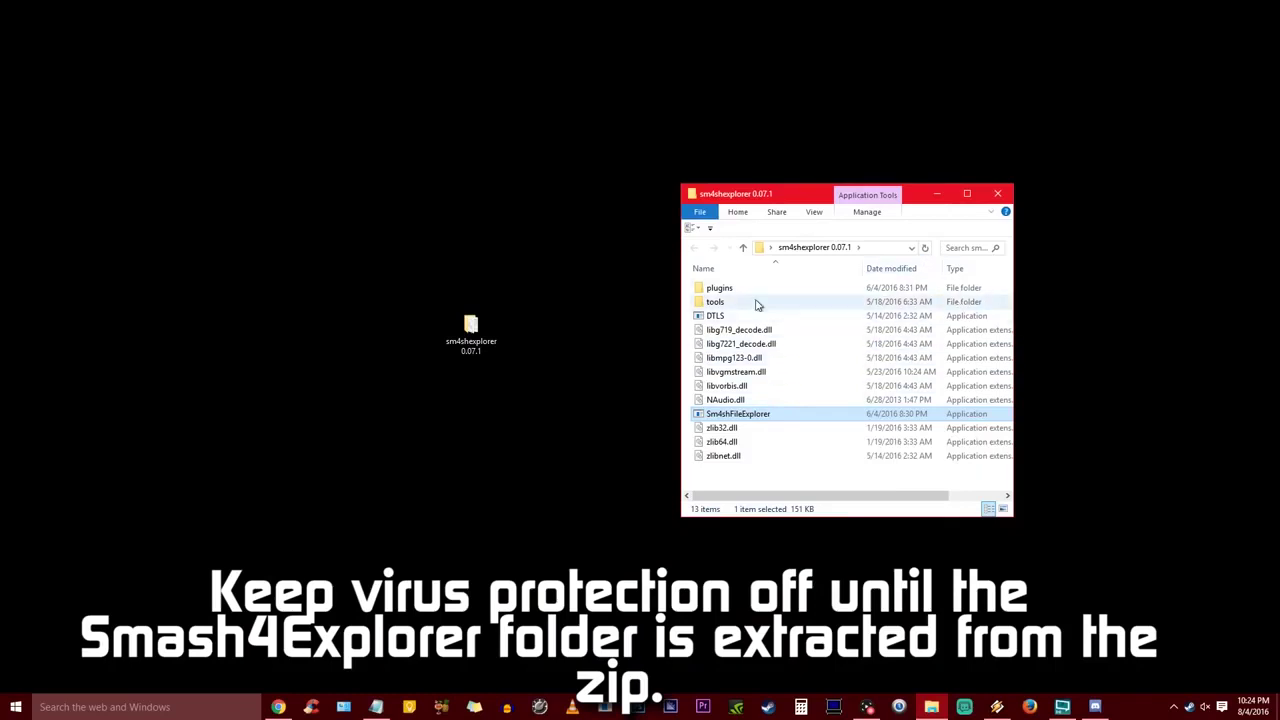
drag(453, 344, 485, 187)
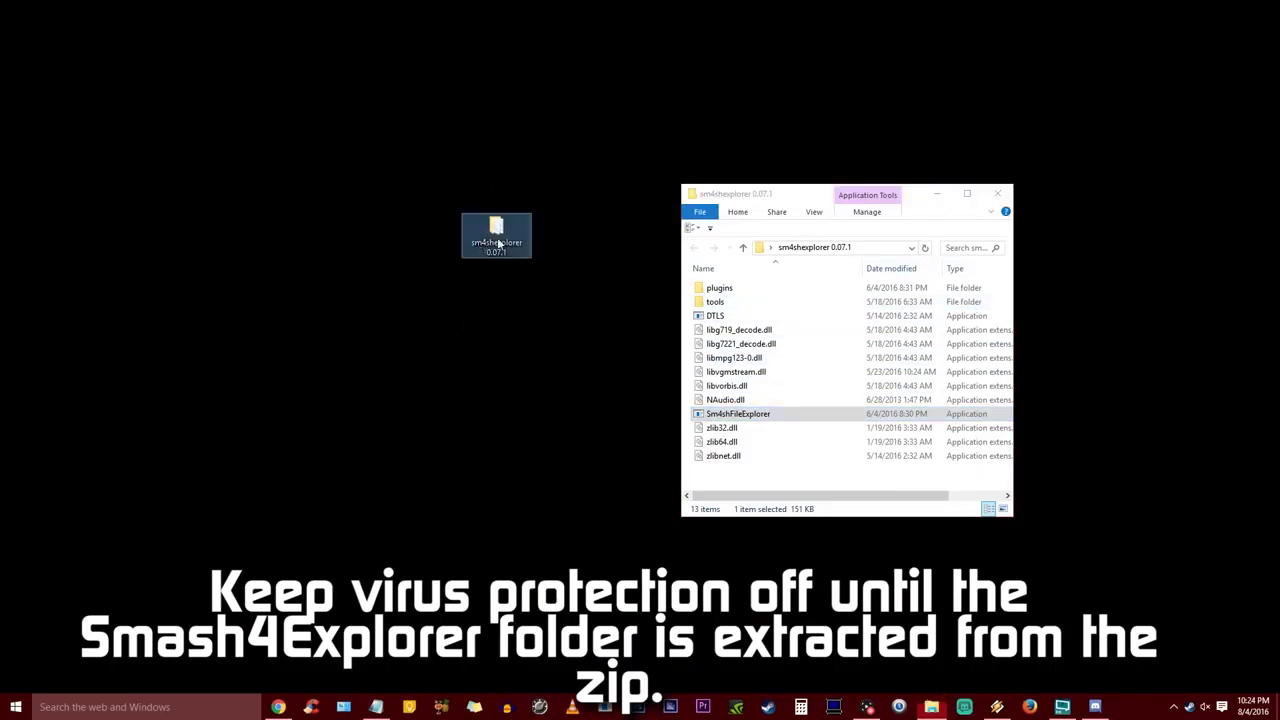
drag(502, 244, 512, 328)
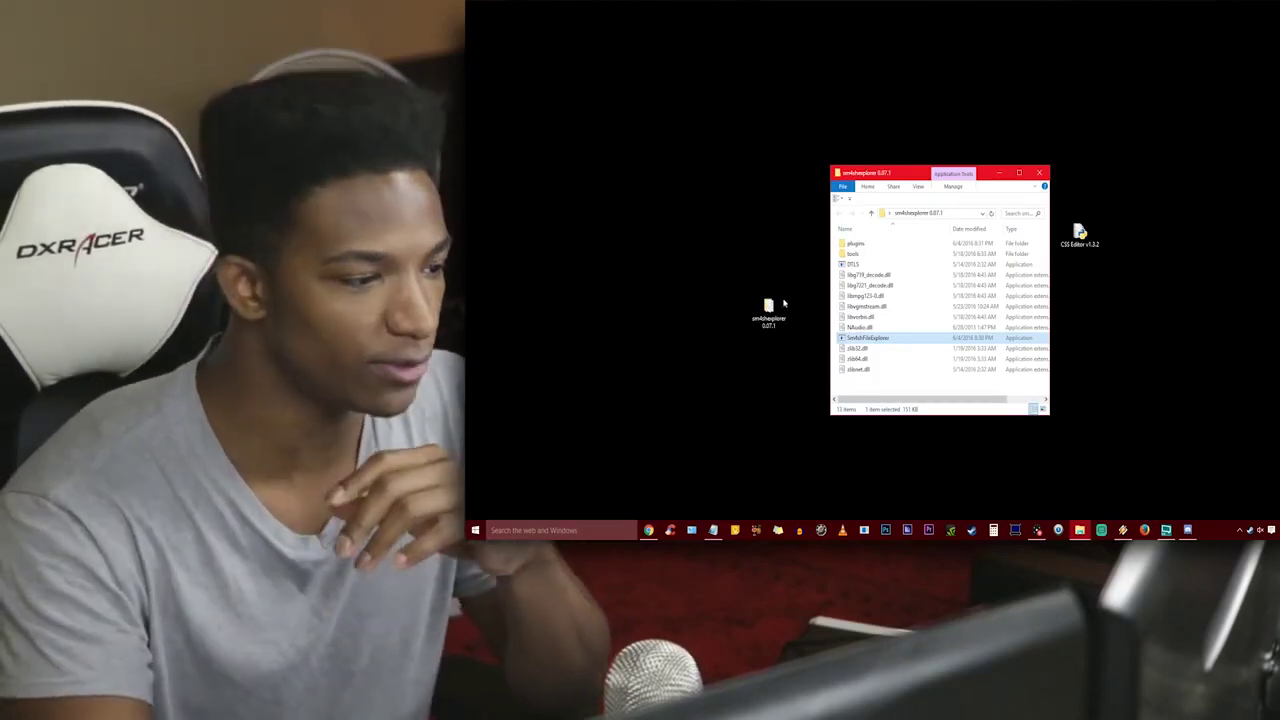
click(778, 310)
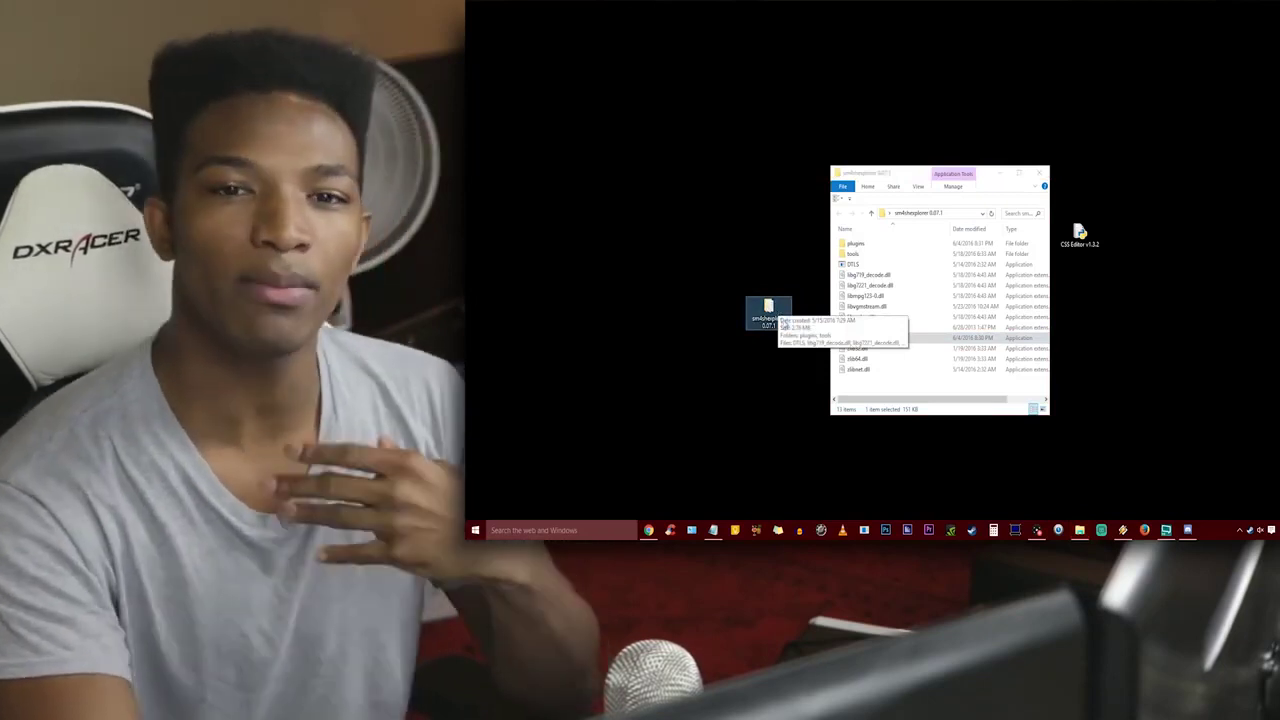
drag(778, 312, 752, 170)
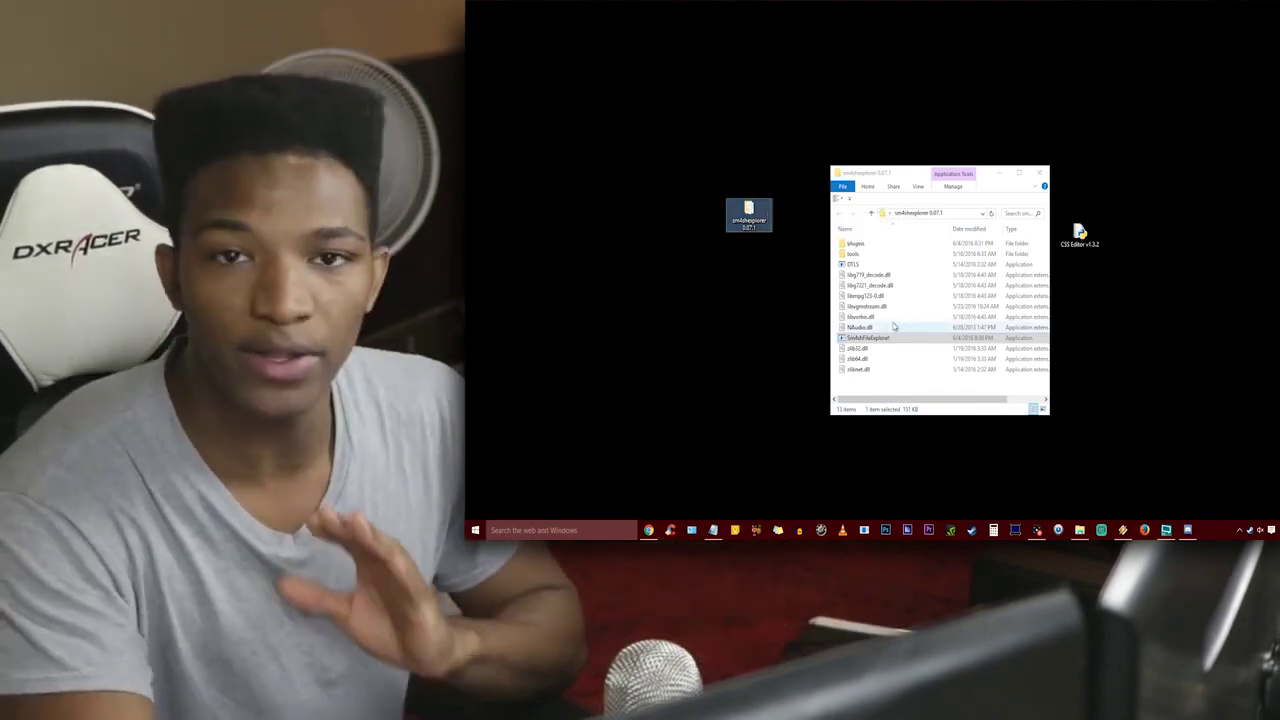
Create a desktop shortcut to Sm4shFileExplorer, close the folder window and move the sm4shexplorer 0.07.1 folder above CSS Editor v1.3.2.
drag(868, 338, 830, 343)
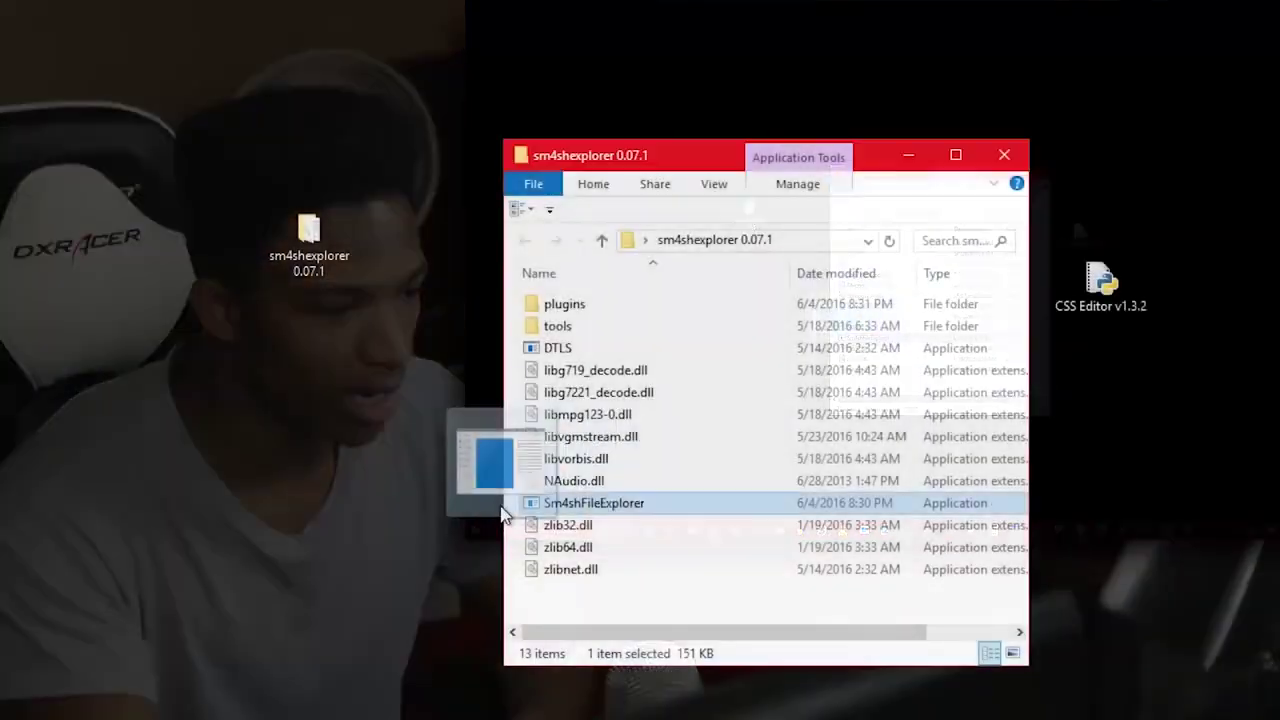
drag(503, 515, 183, 448)
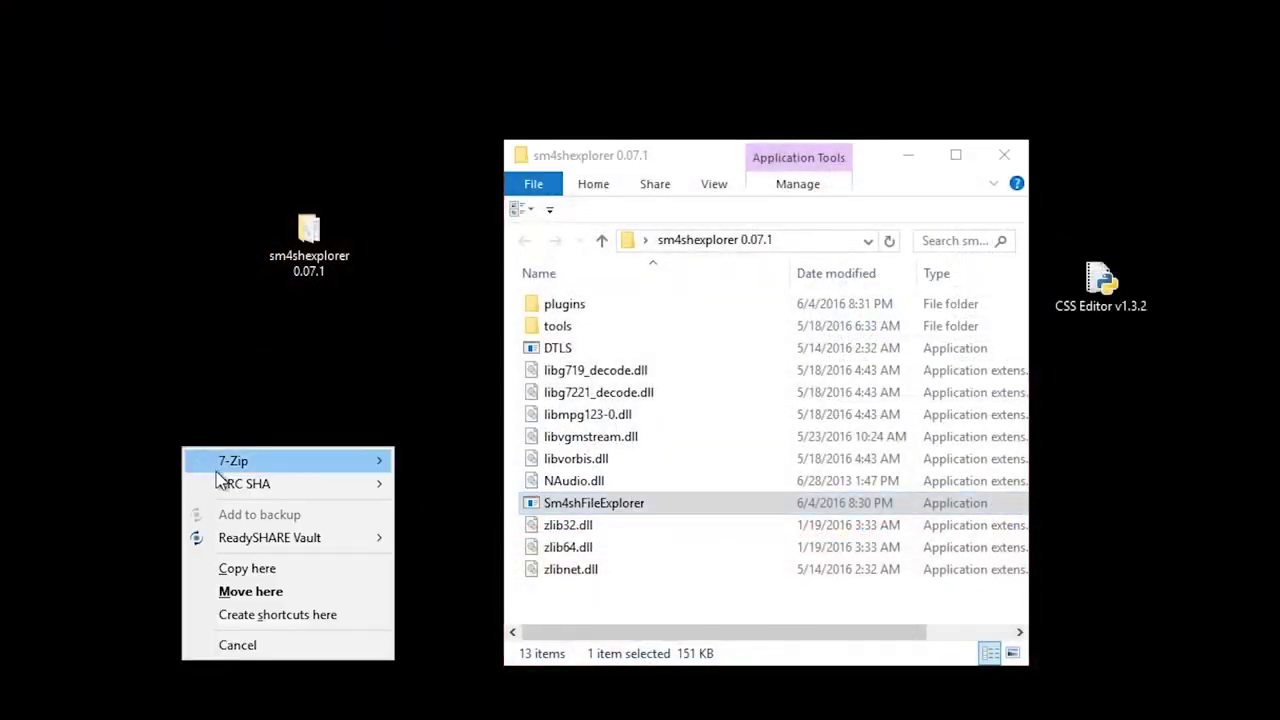
click(330, 614)
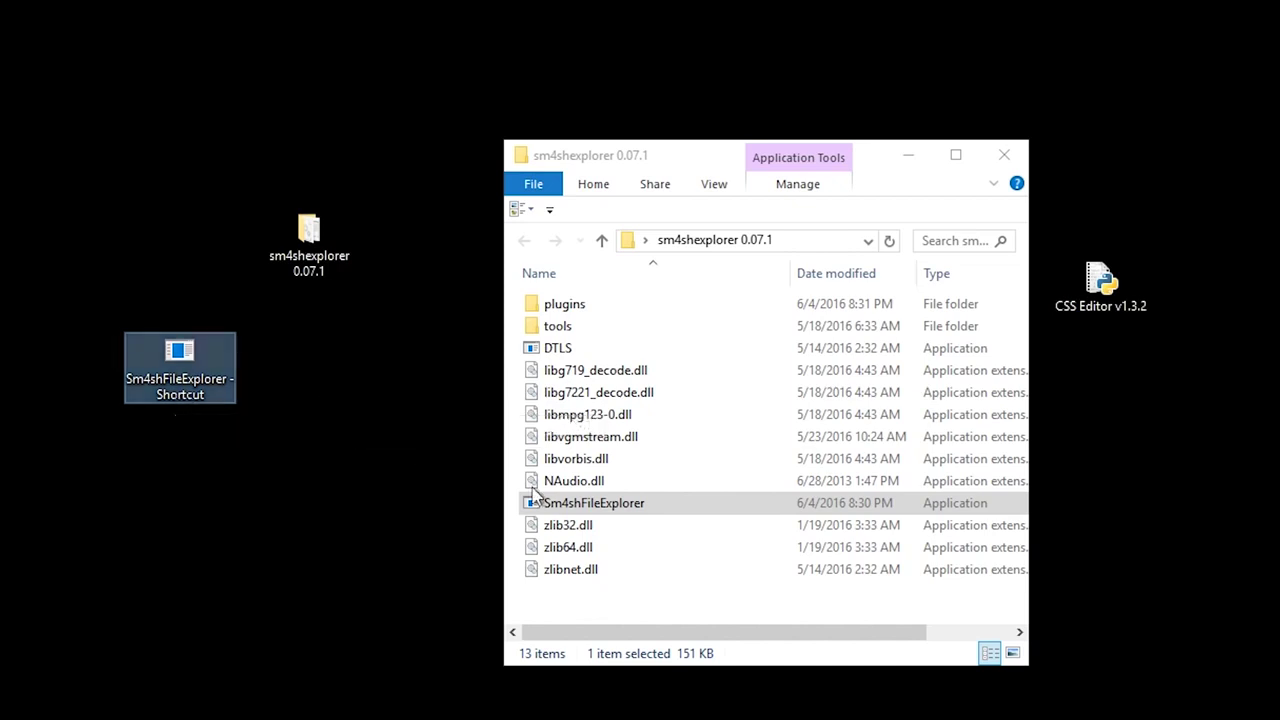
click(995, 187)
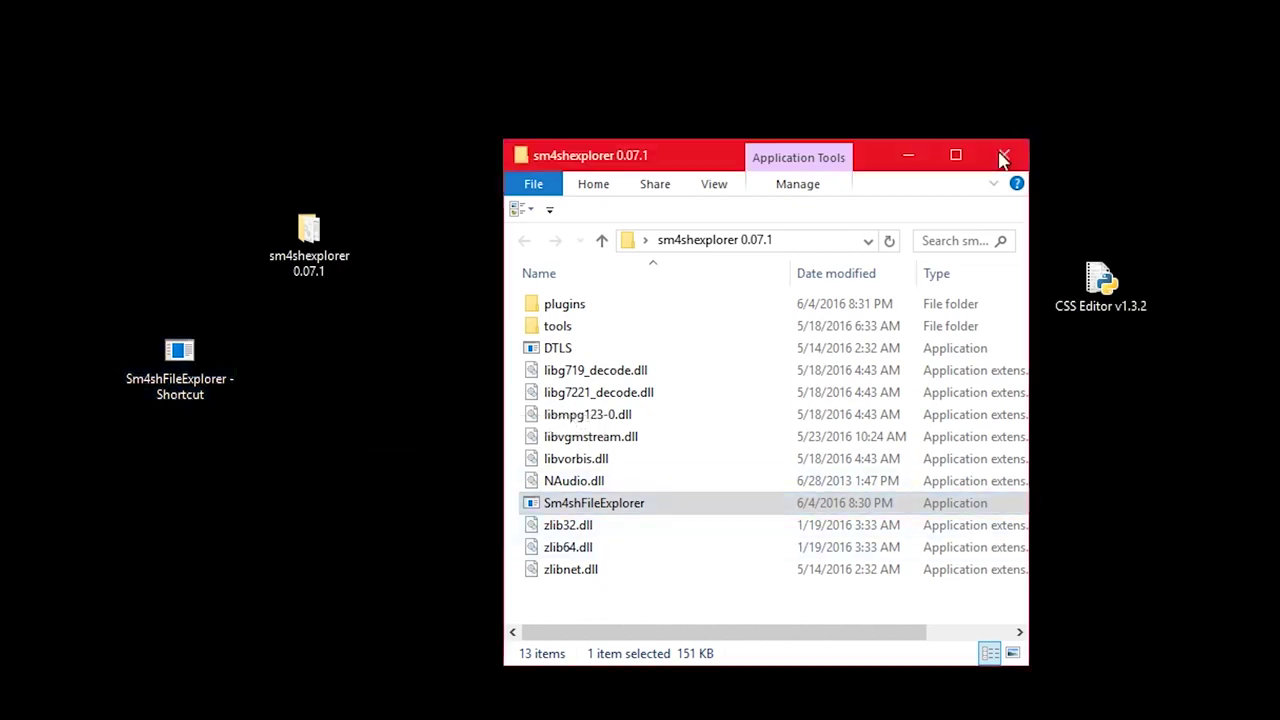
click(1004, 155)
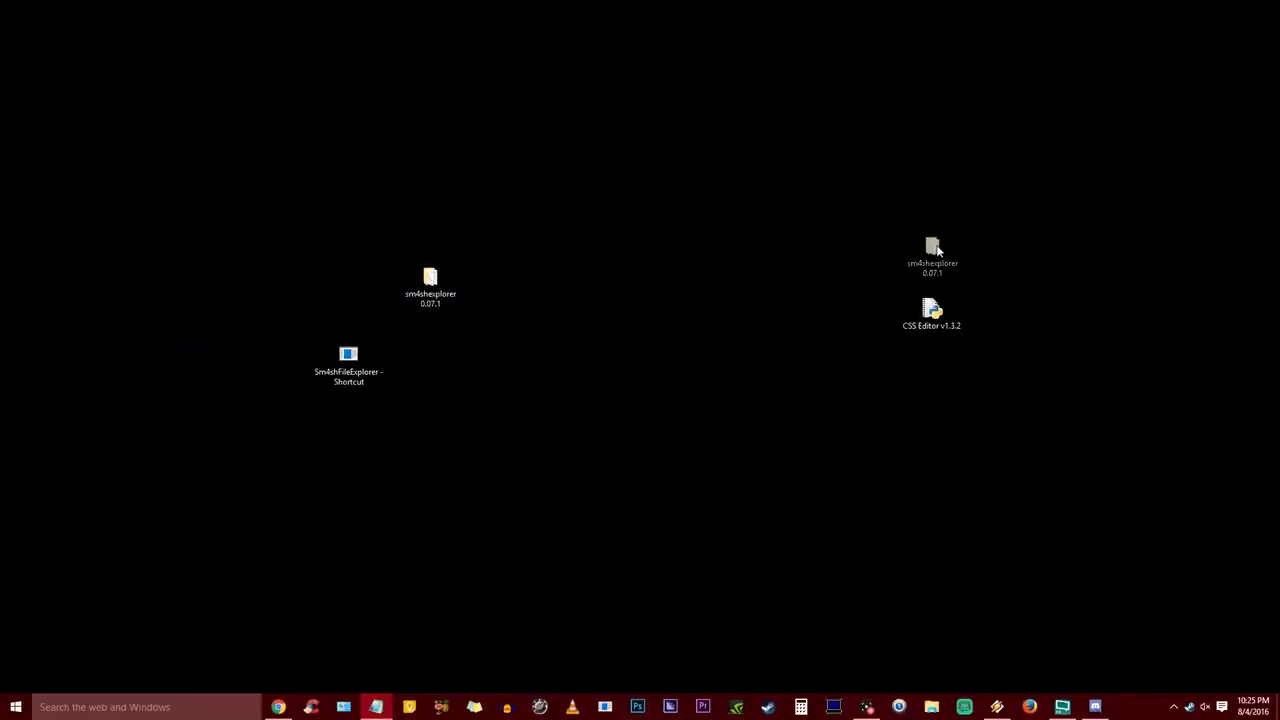
drag(937, 250, 937, 250)
drag(349, 356, 697, 318)
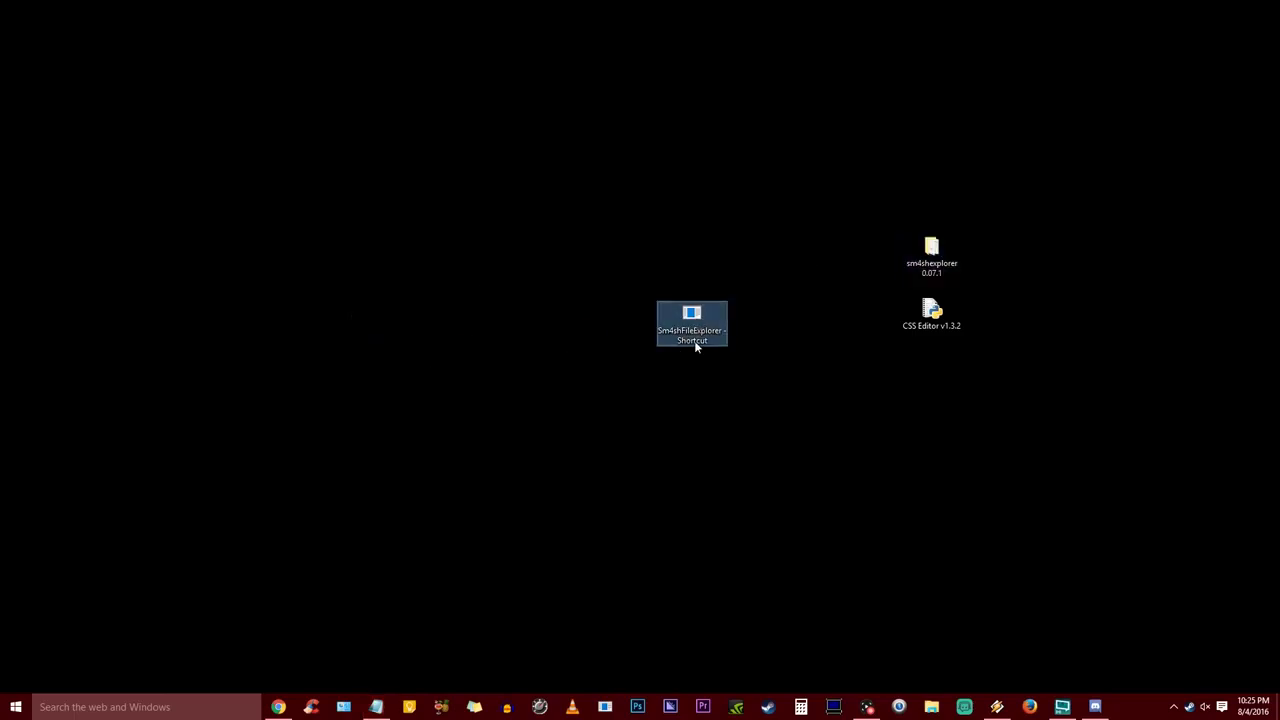
Start Sm4shFileExplorer and select the vol folder inside Smash on Local Disk (C:) as the project's game folder.
double_click(695, 338)
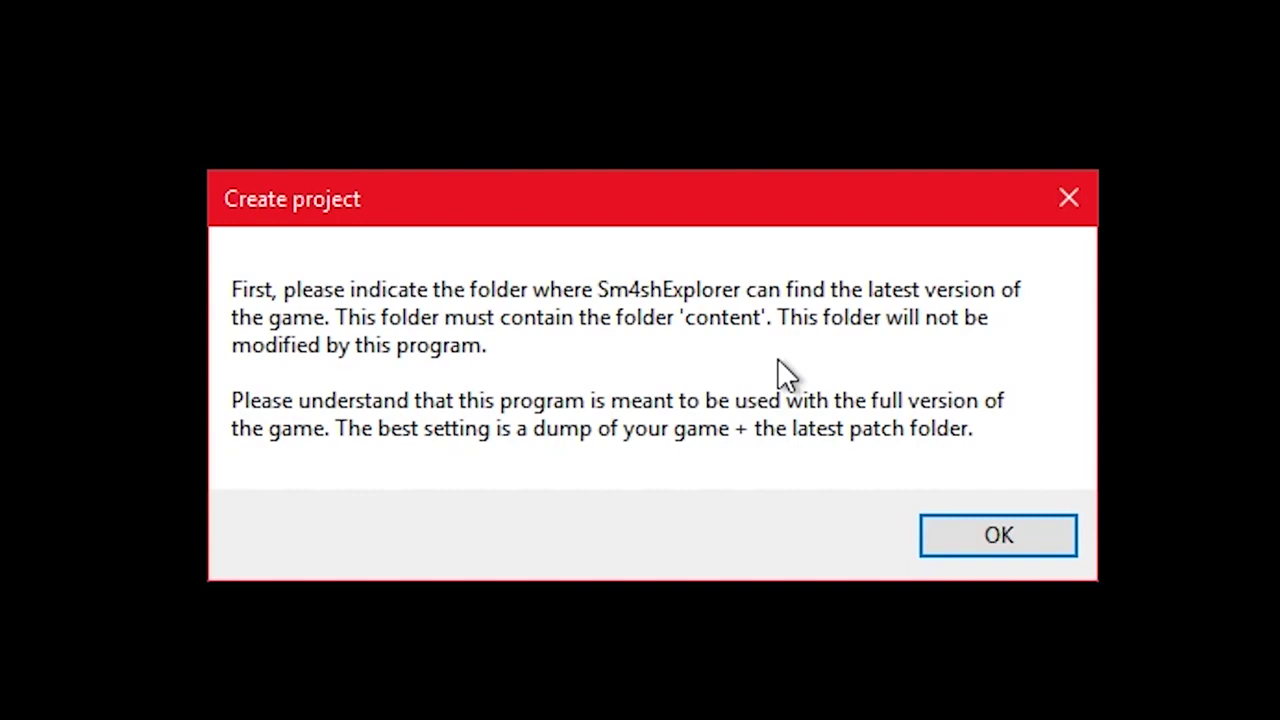
click(1030, 531)
scroll(606, 350, down, 3)
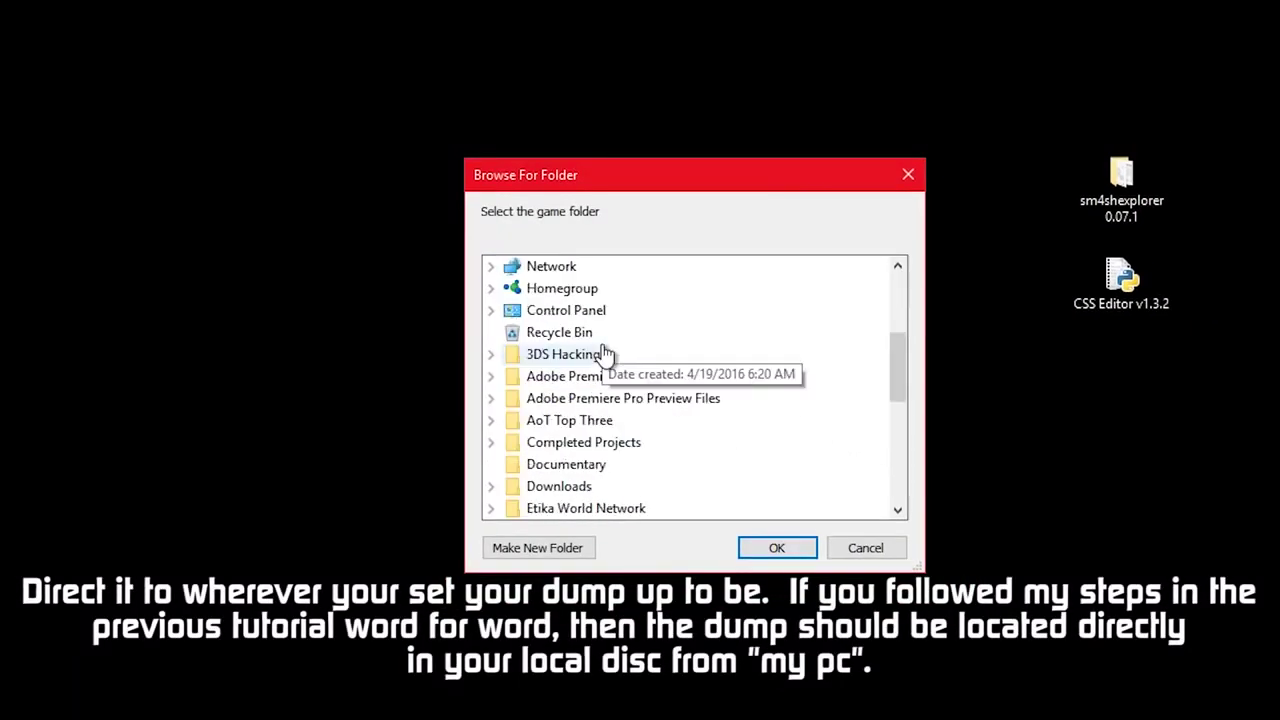
scroll(606, 349, up, 3)
double_click(558, 336)
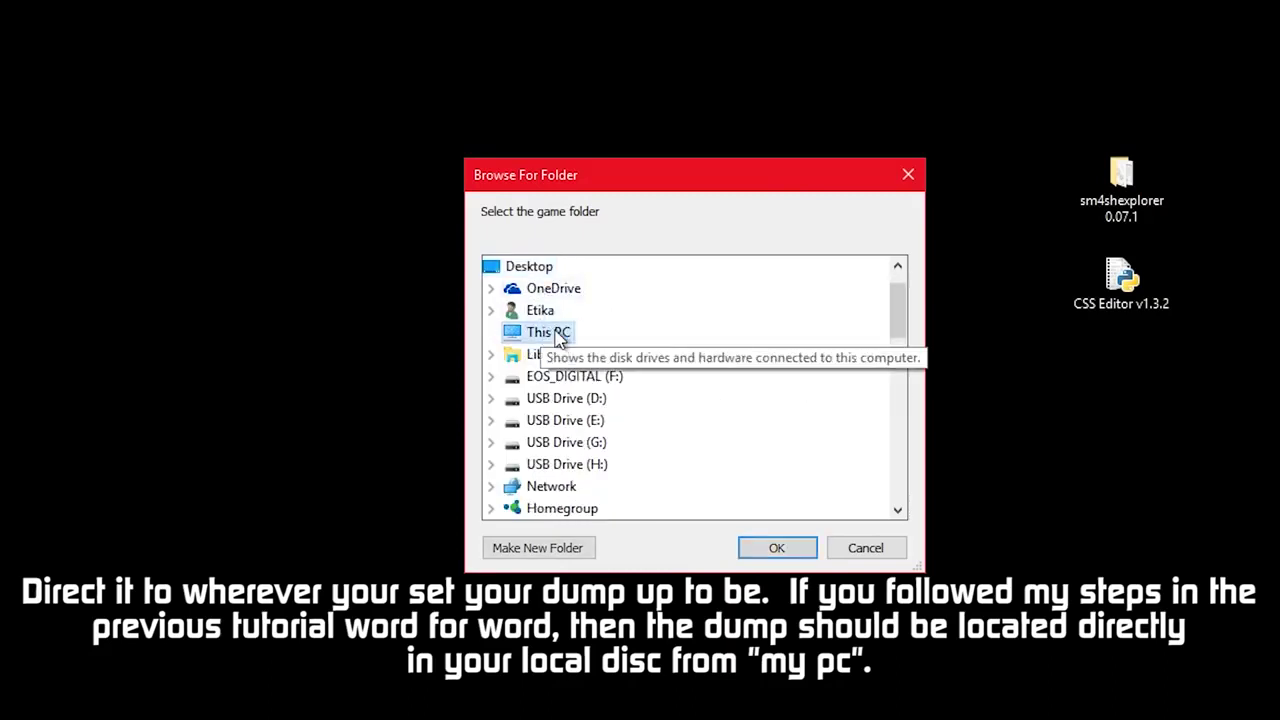
scroll(597, 376, down, 3)
scroll(617, 455, up, 3)
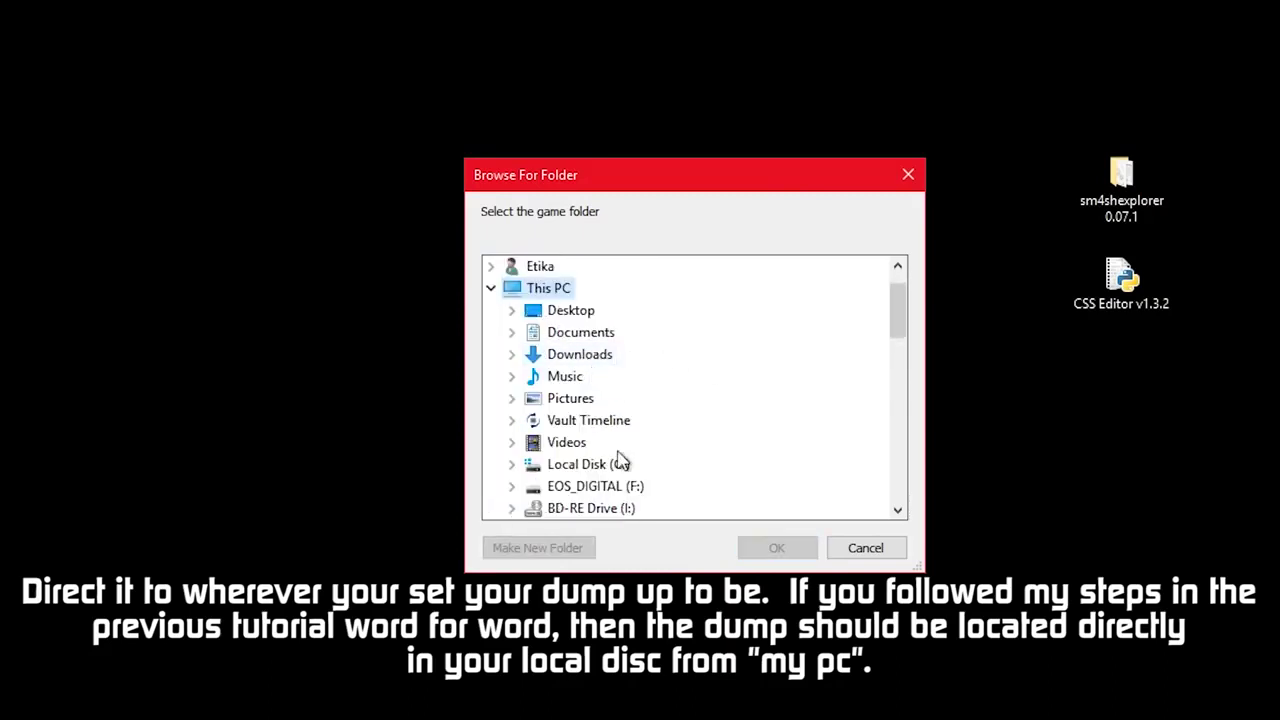
double_click(600, 464)
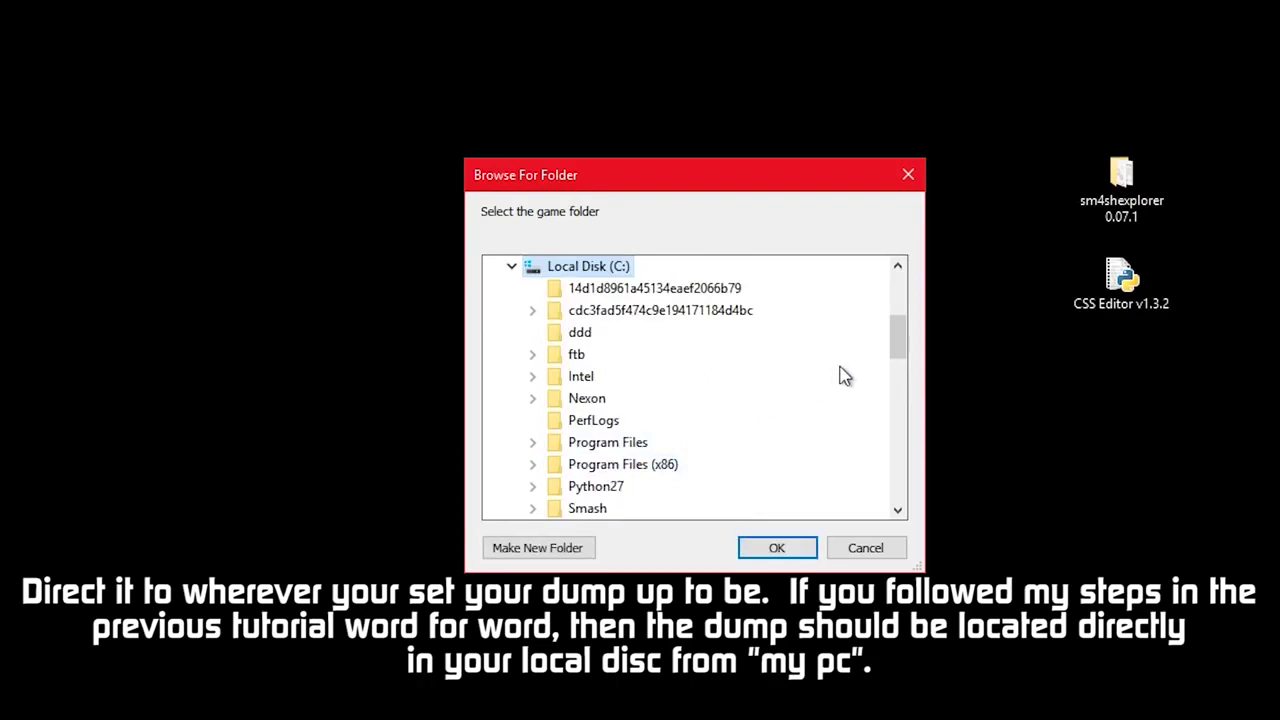
scroll(845, 375, down, 3)
double_click(588, 358)
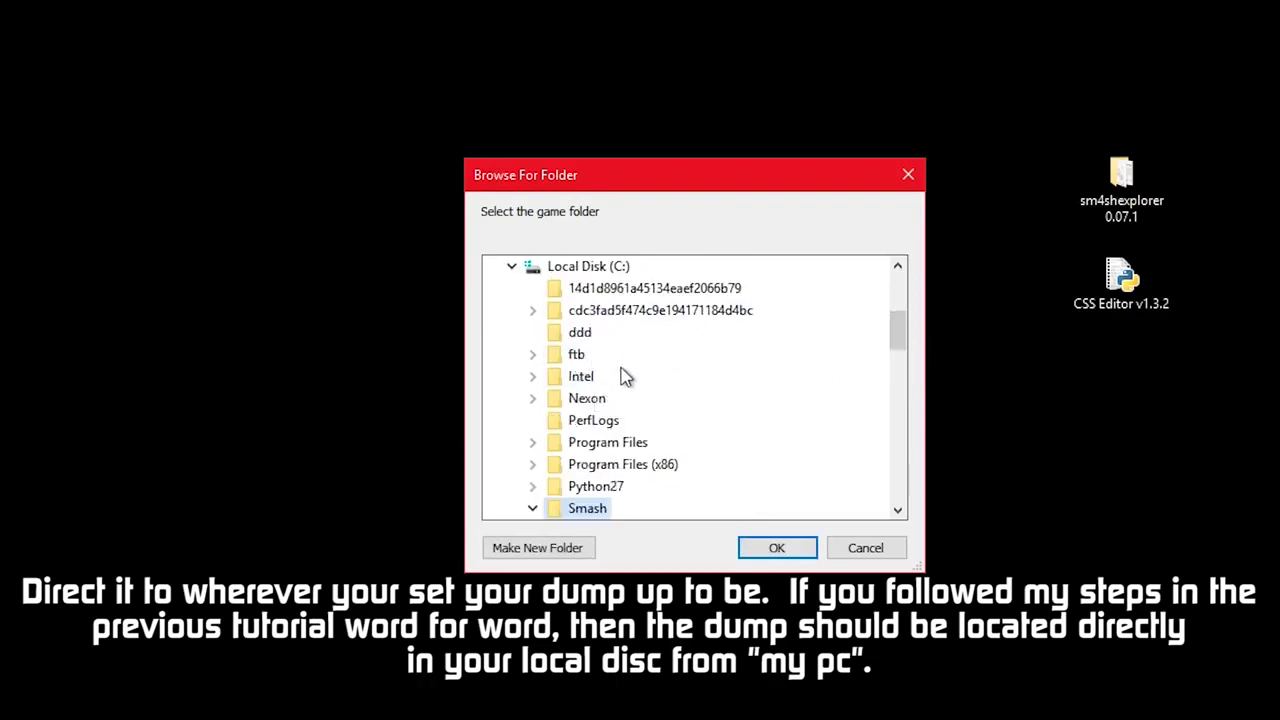
scroll(628, 400, down, 3)
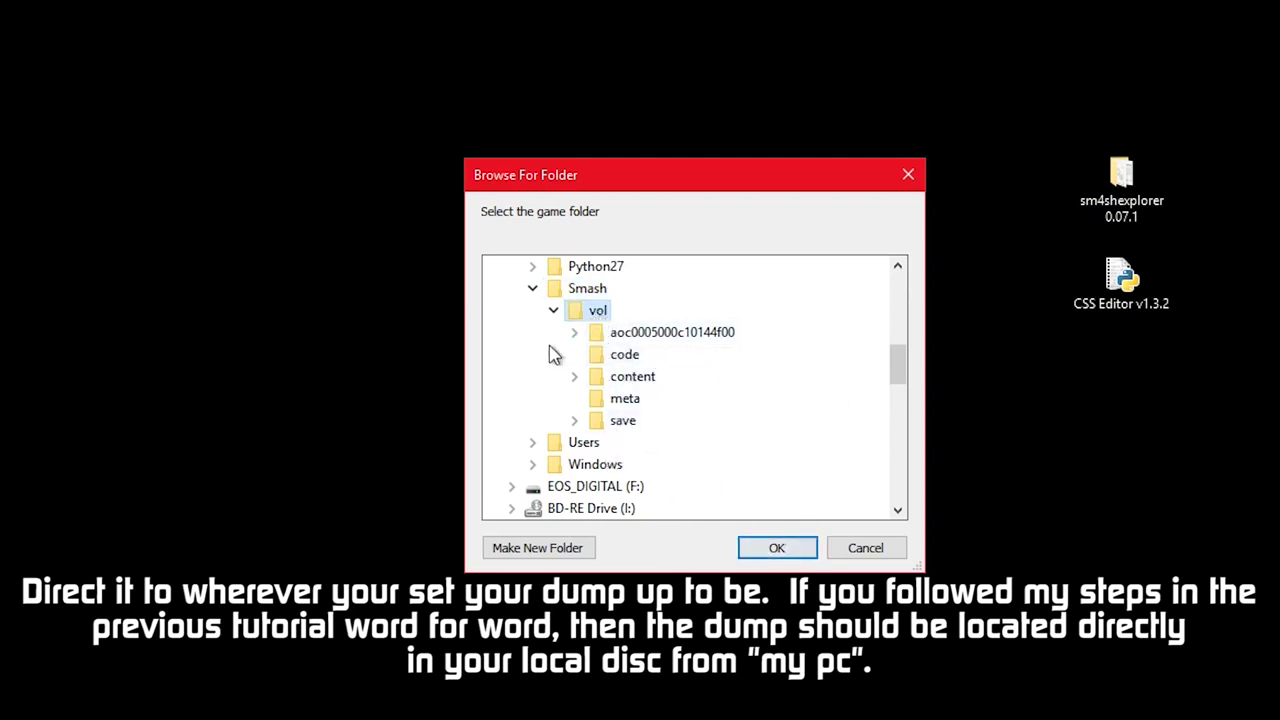
click(782, 555)
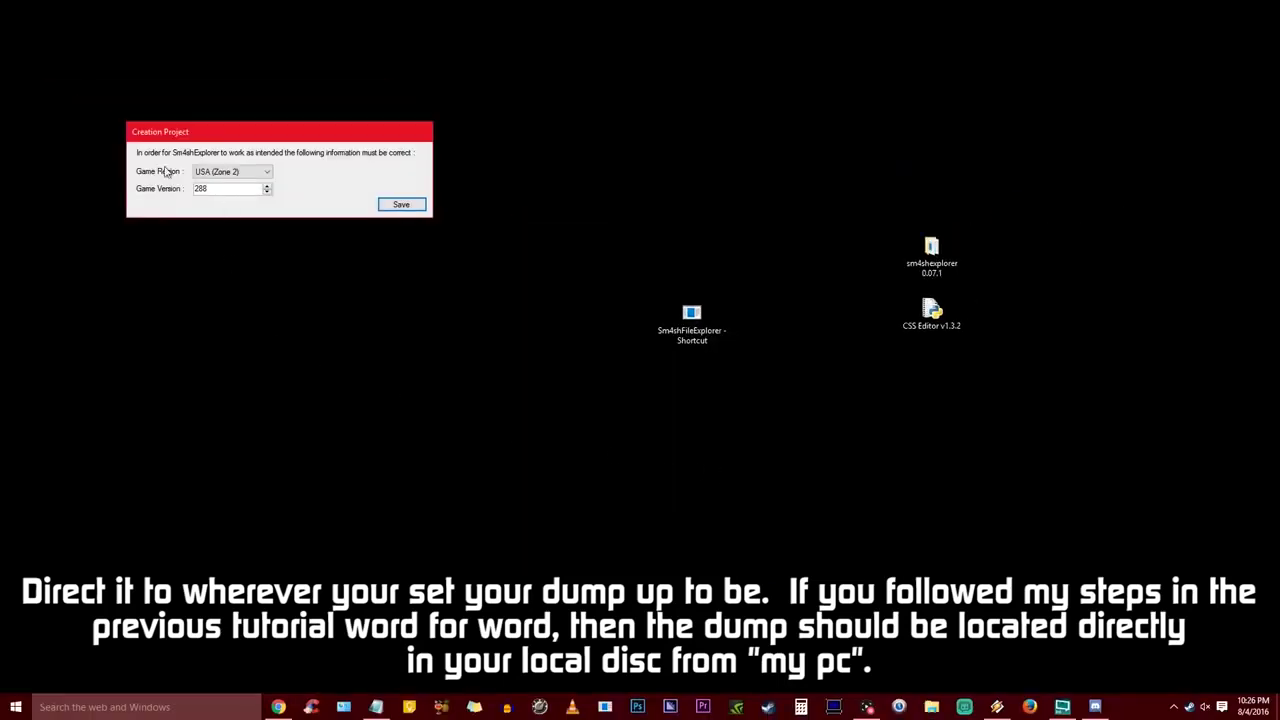
Save the new project with game region USA (Zone 2) and game version 288.
click(403, 205)
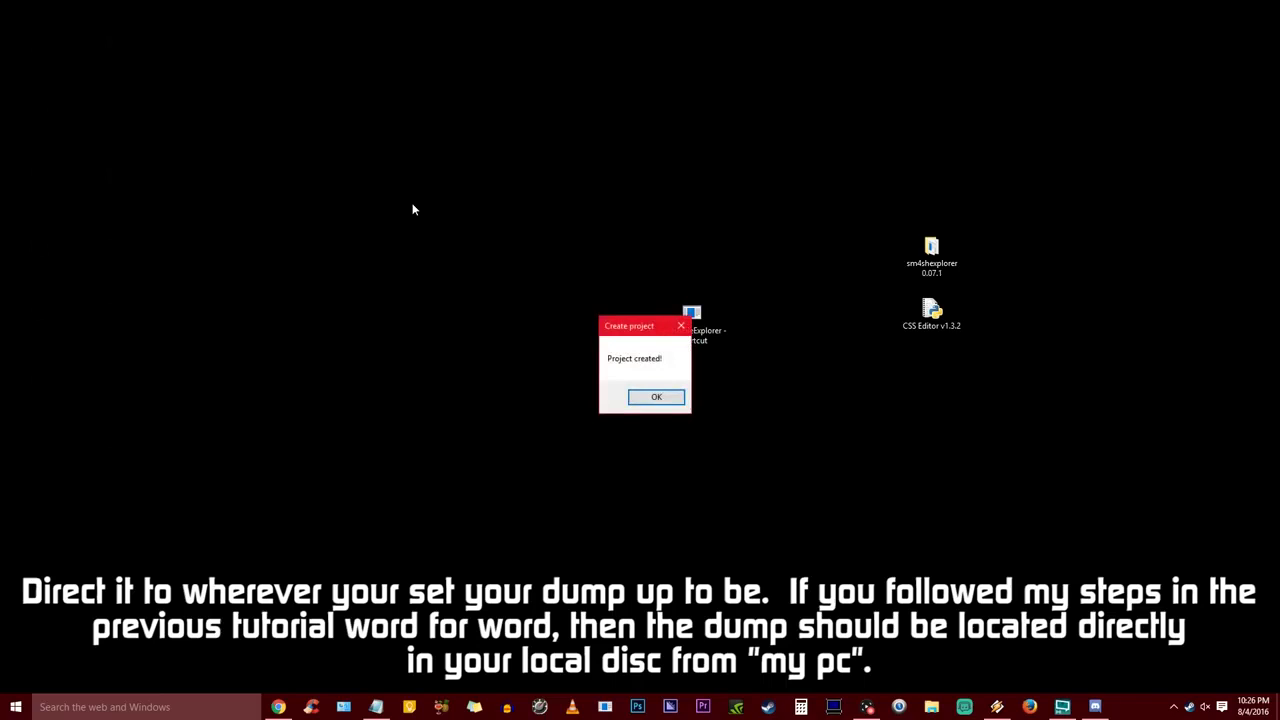
click(658, 398)
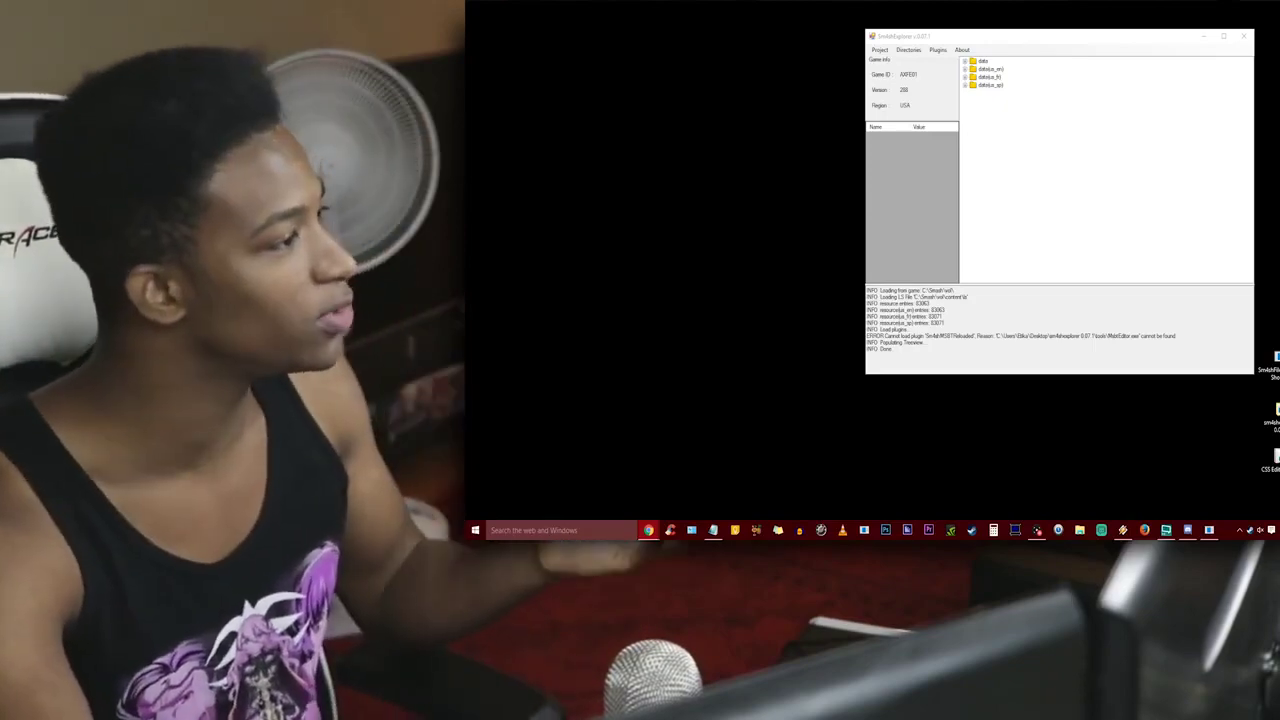
Switch to Chrome and go to gamebanana.com.
key(super+1)
click(1070, 112)
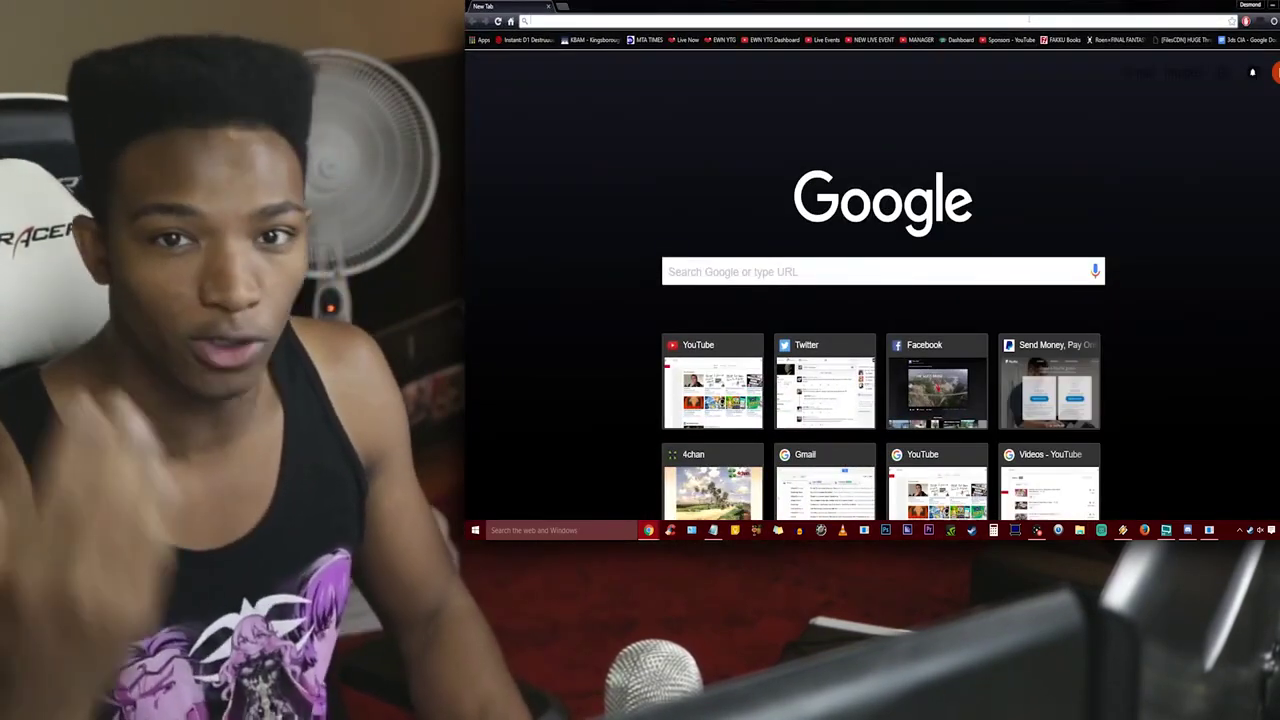
text(gameb)
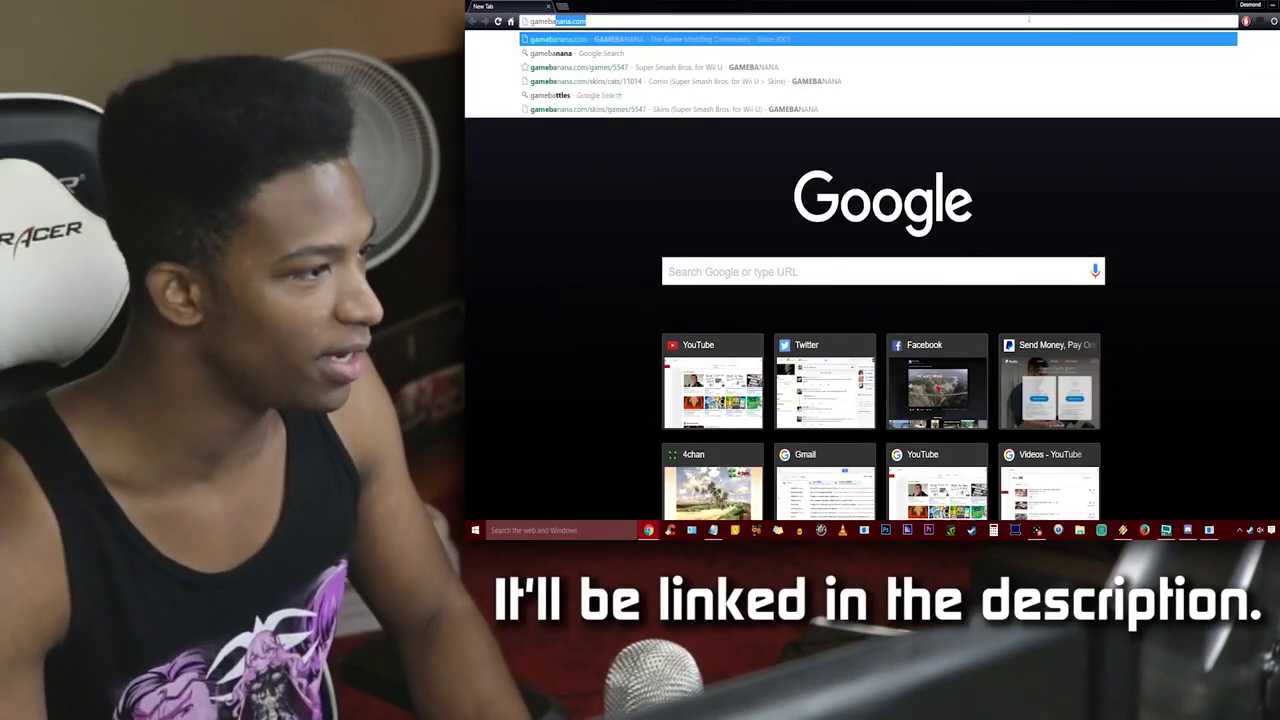
text(an)
key(Return)
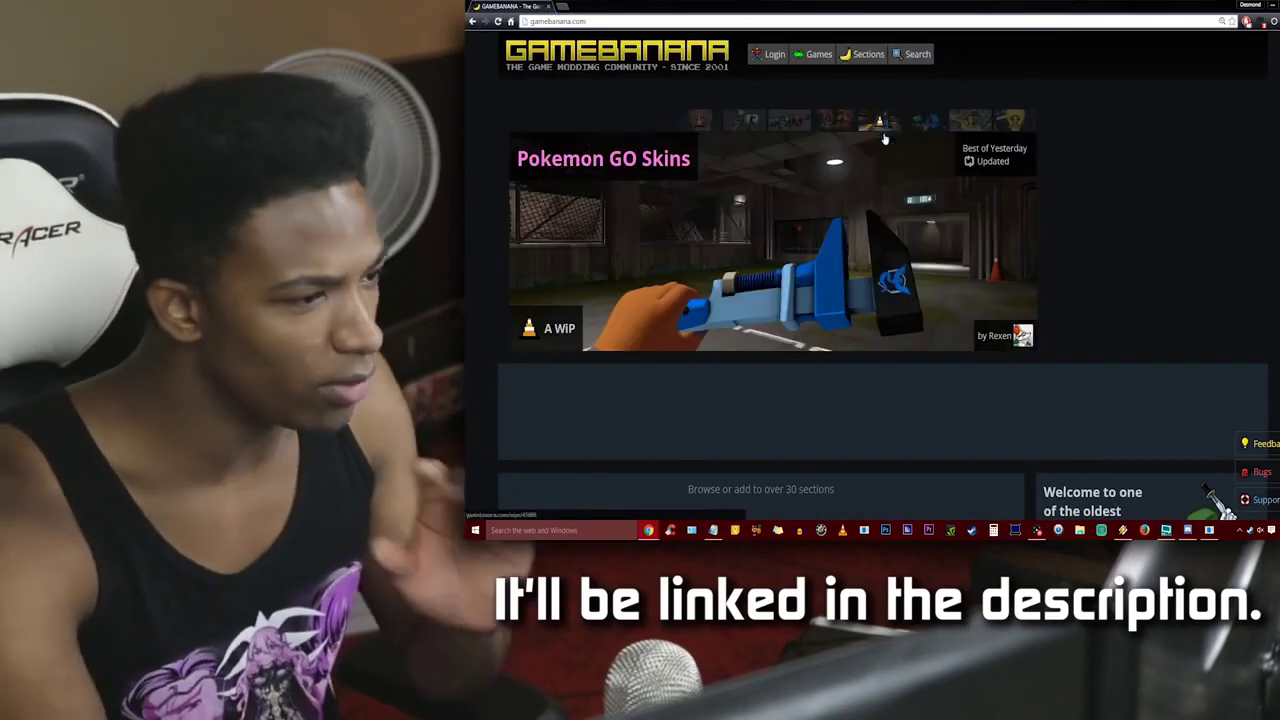
Open the Super Smash Bros. for Wii U game page on GameBanana.
scroll(1015, 146, down, 3)
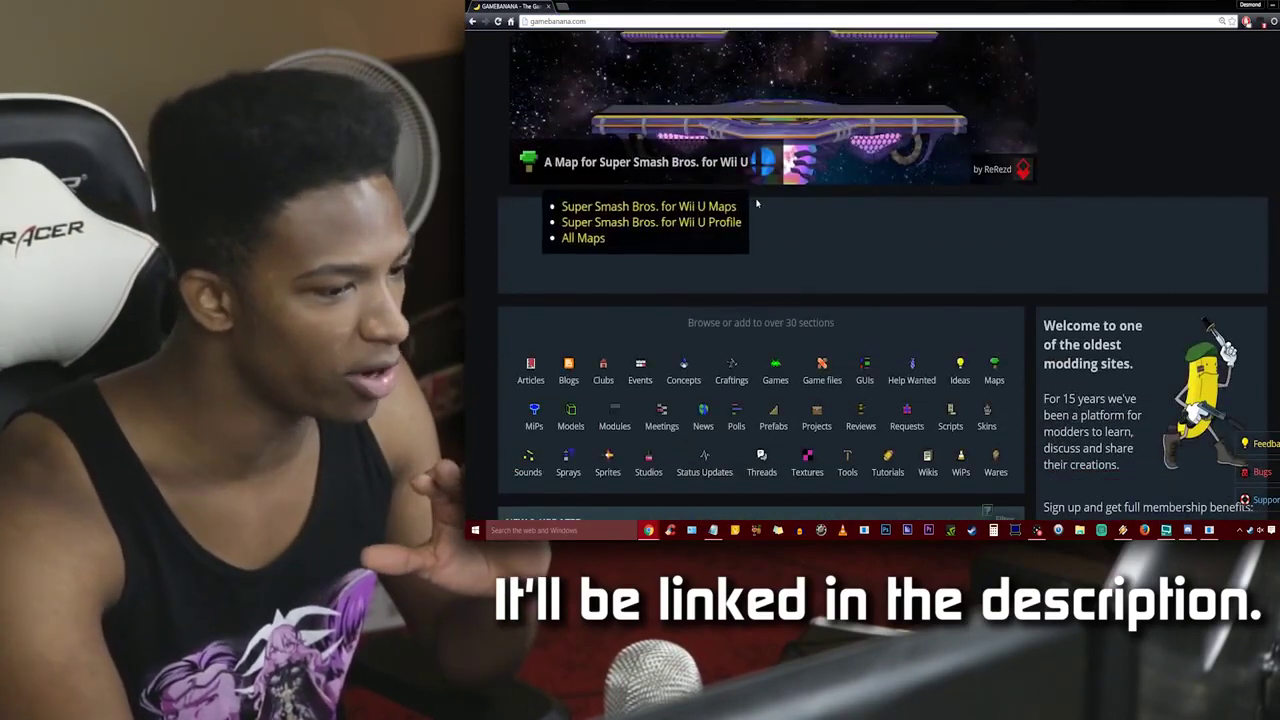
scroll(816, 215, up, 3)
mouse_move(813, 61)
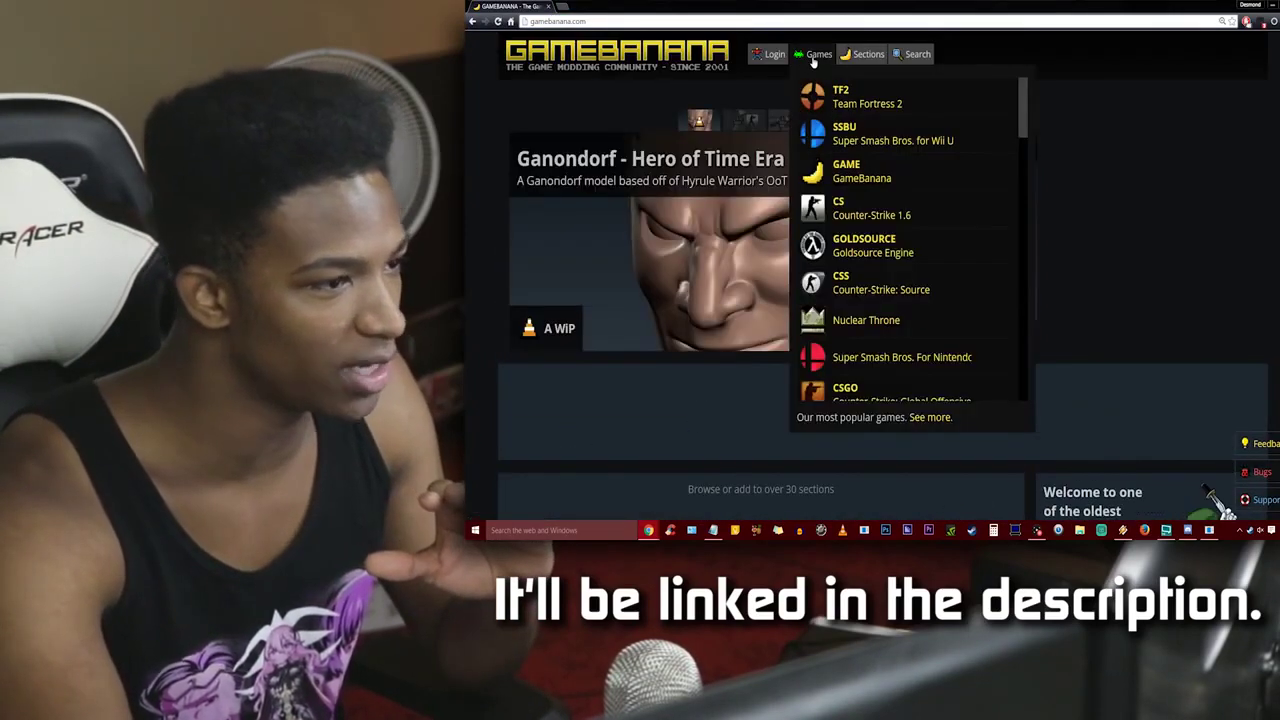
click(845, 127)
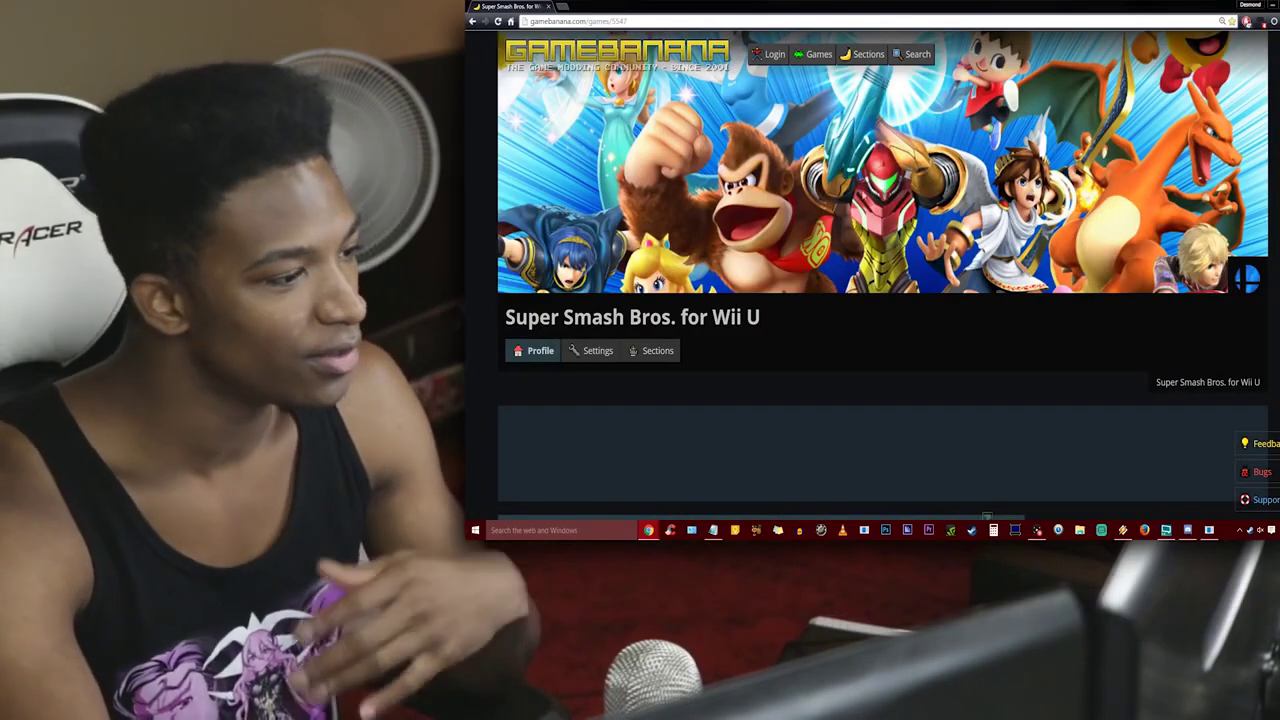
Go to the game's Skins section and open the Corrin skin category.
scroll(942, 186, down, 3)
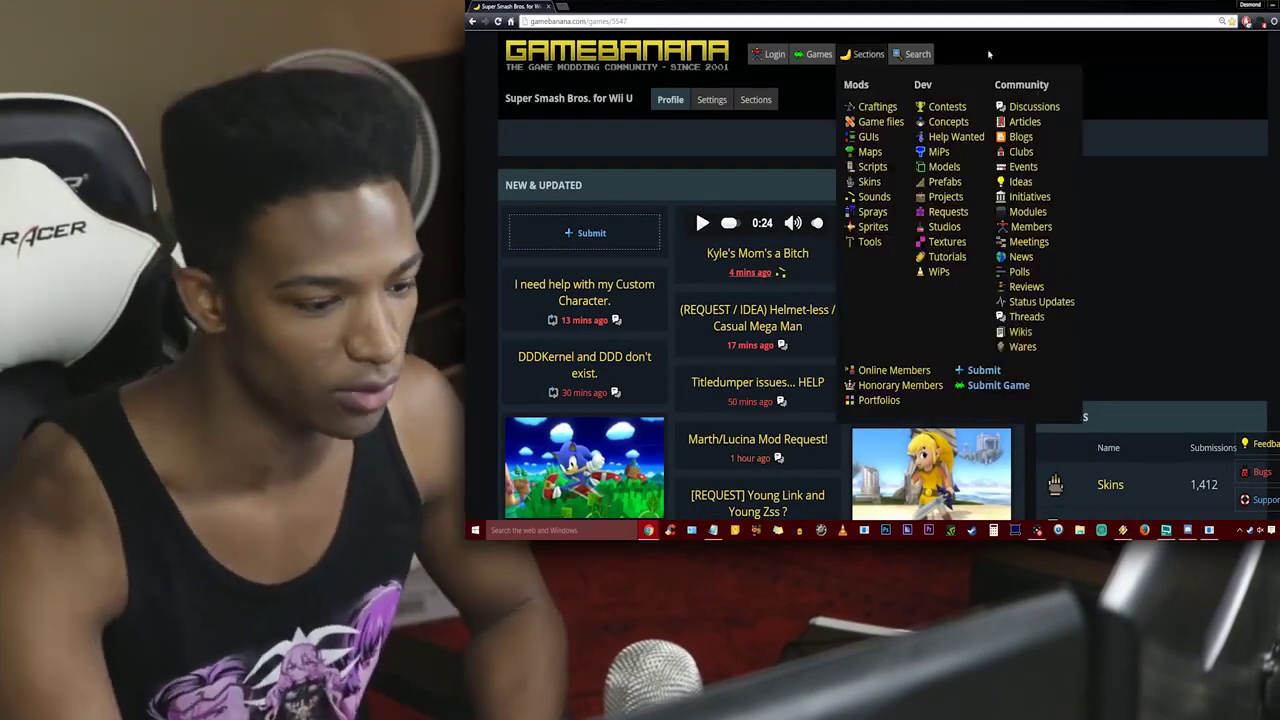
scroll(1111, 296, down, 3)
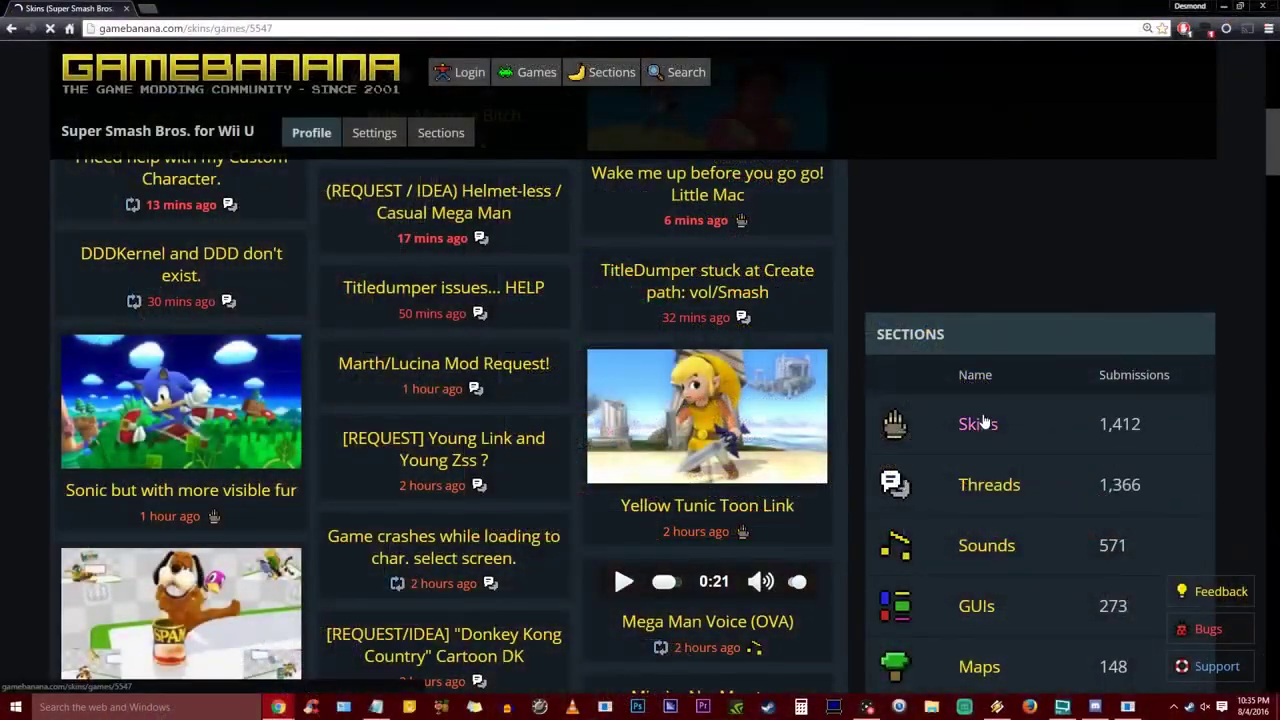
scroll(560, 295, down, 3)
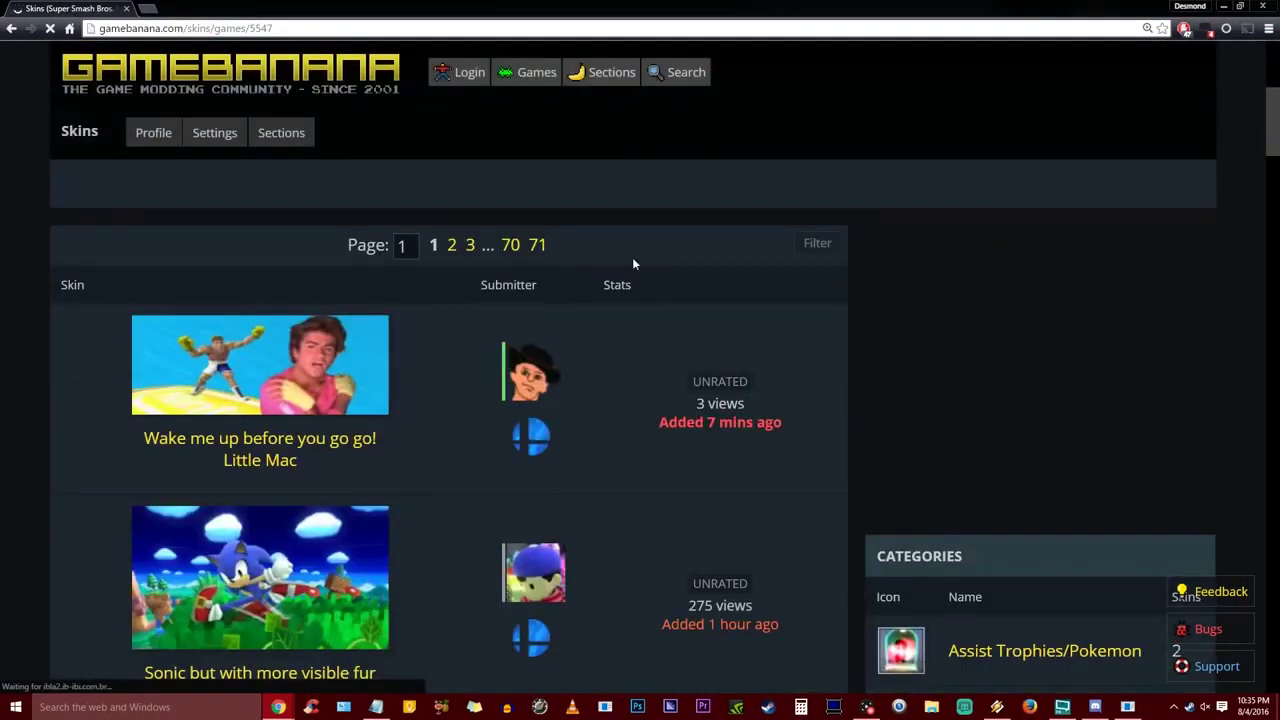
scroll(510, 240, down, 2)
scroll(863, 317, down, 5)
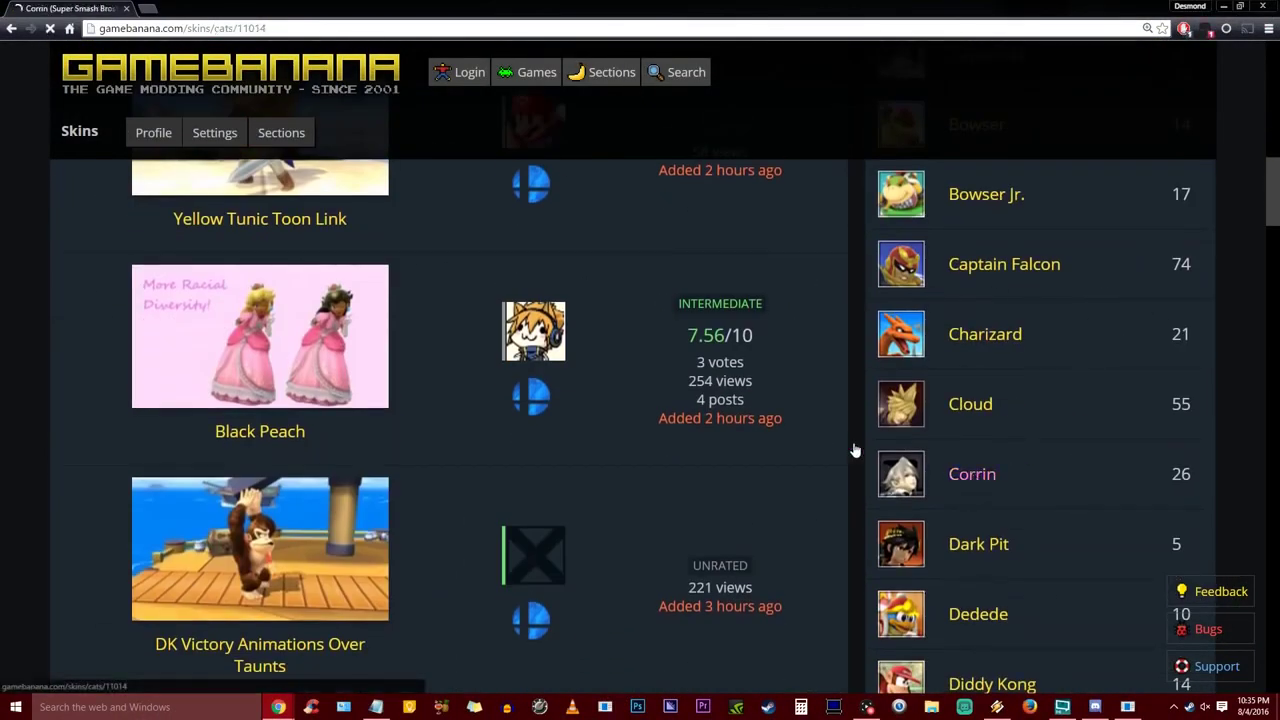
Browse the Corrin skins and open the Elise Corrin skin in a new tab.
scroll(728, 280, down, 5)
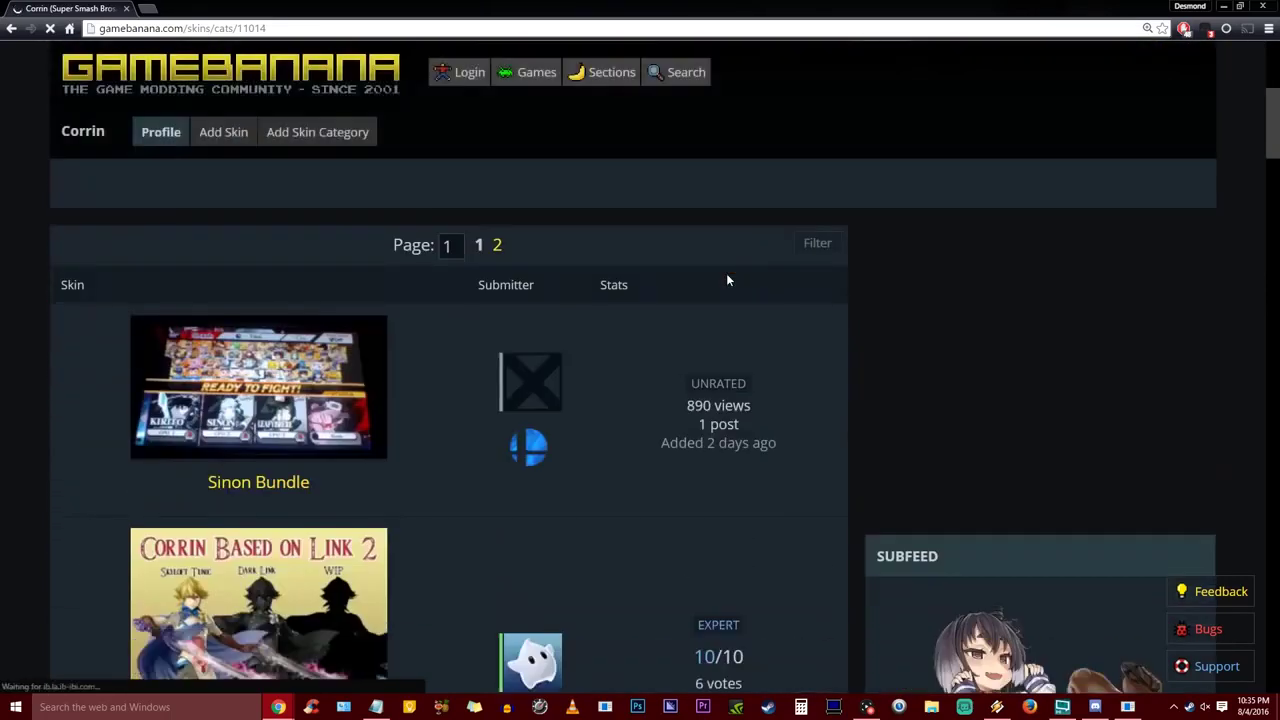
scroll(447, 278, up, 1)
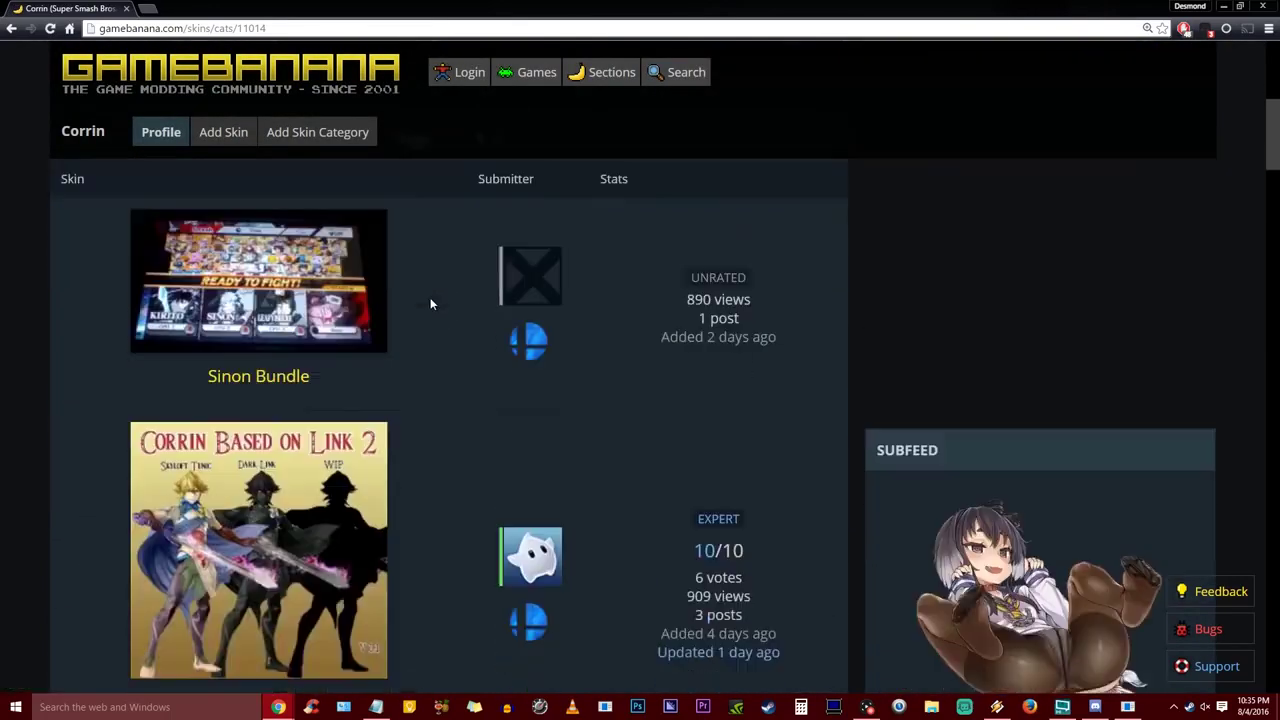
scroll(430, 297, down, 1)
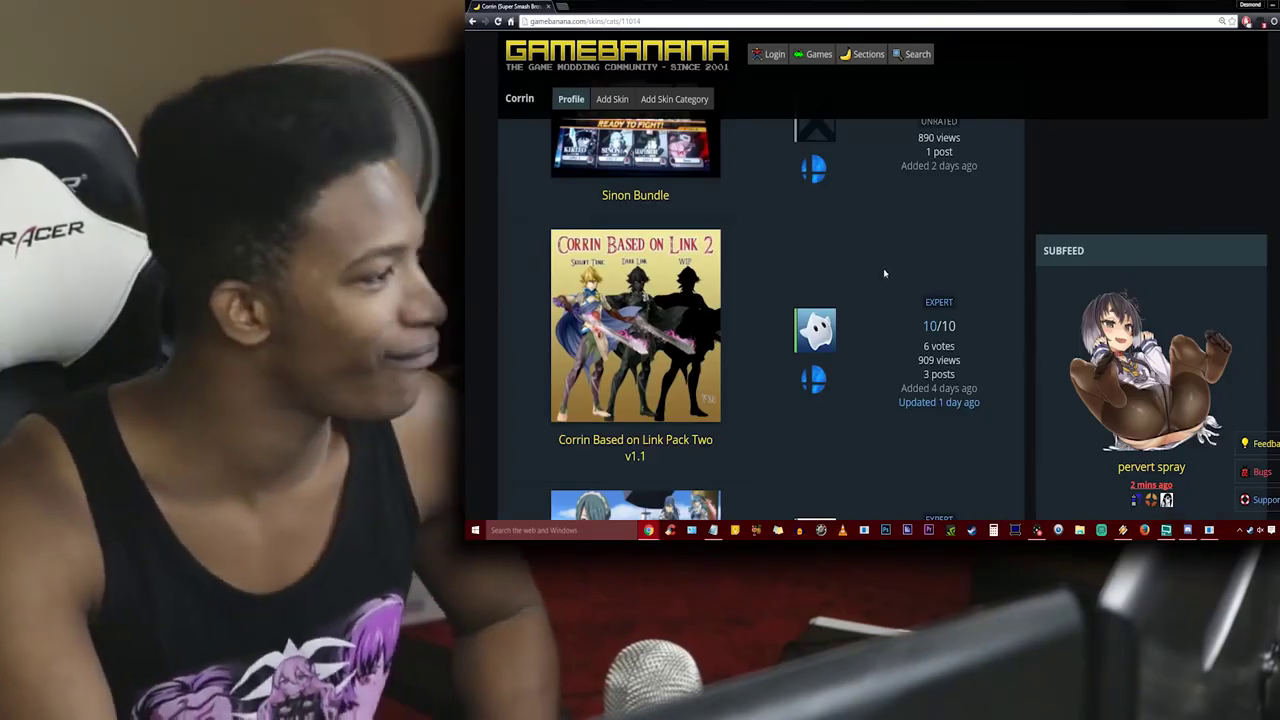
scroll(883, 268, down, 4)
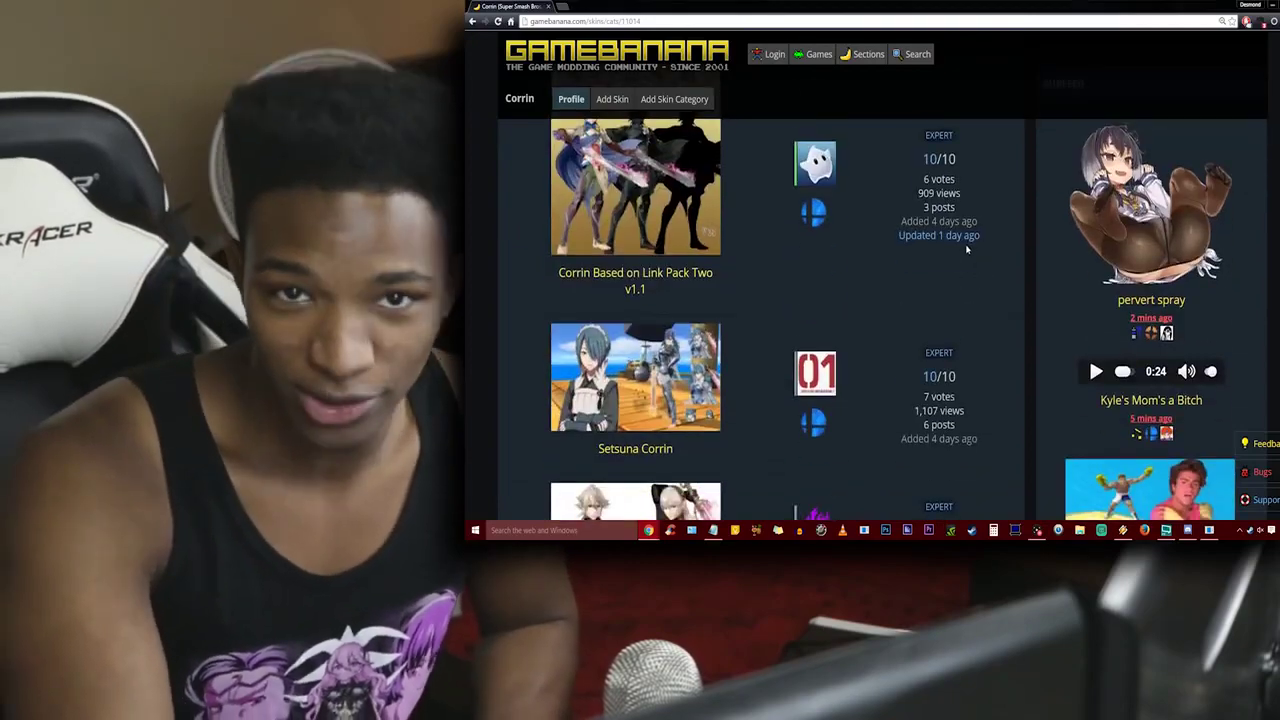
scroll(883, 268, down, 4)
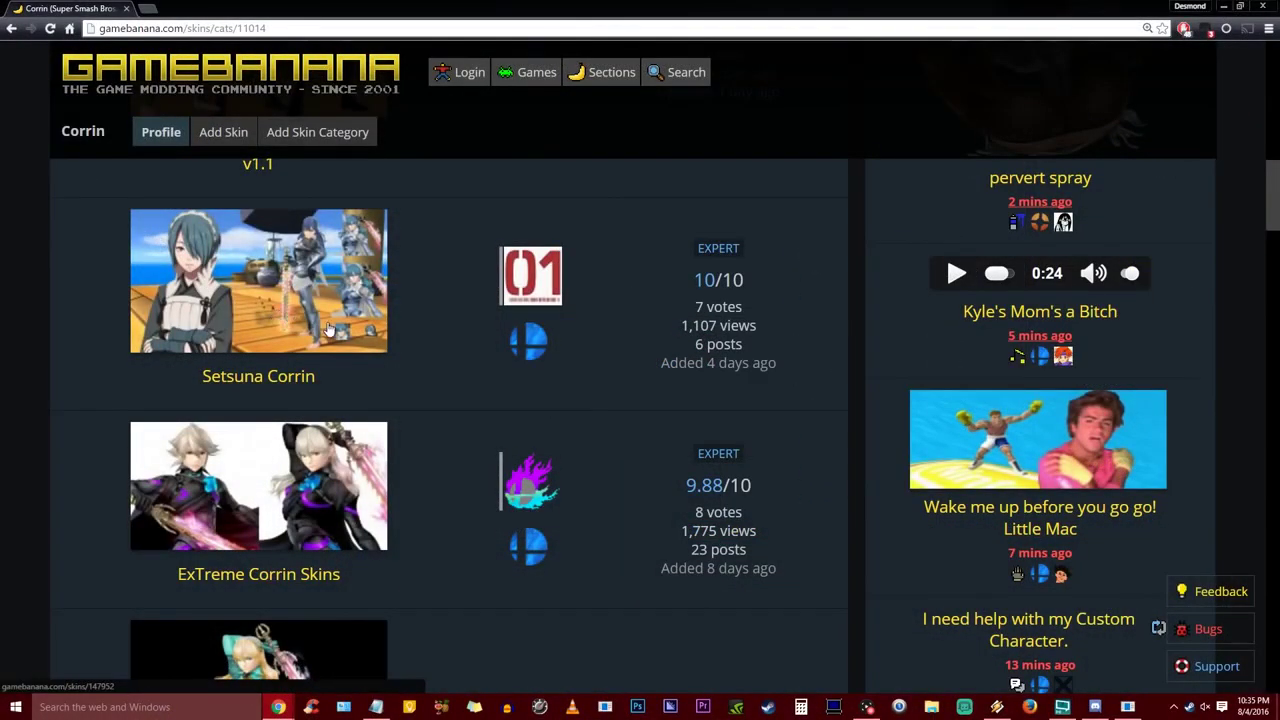
scroll(328, 330, down, 4)
scroll(381, 329, down, 6)
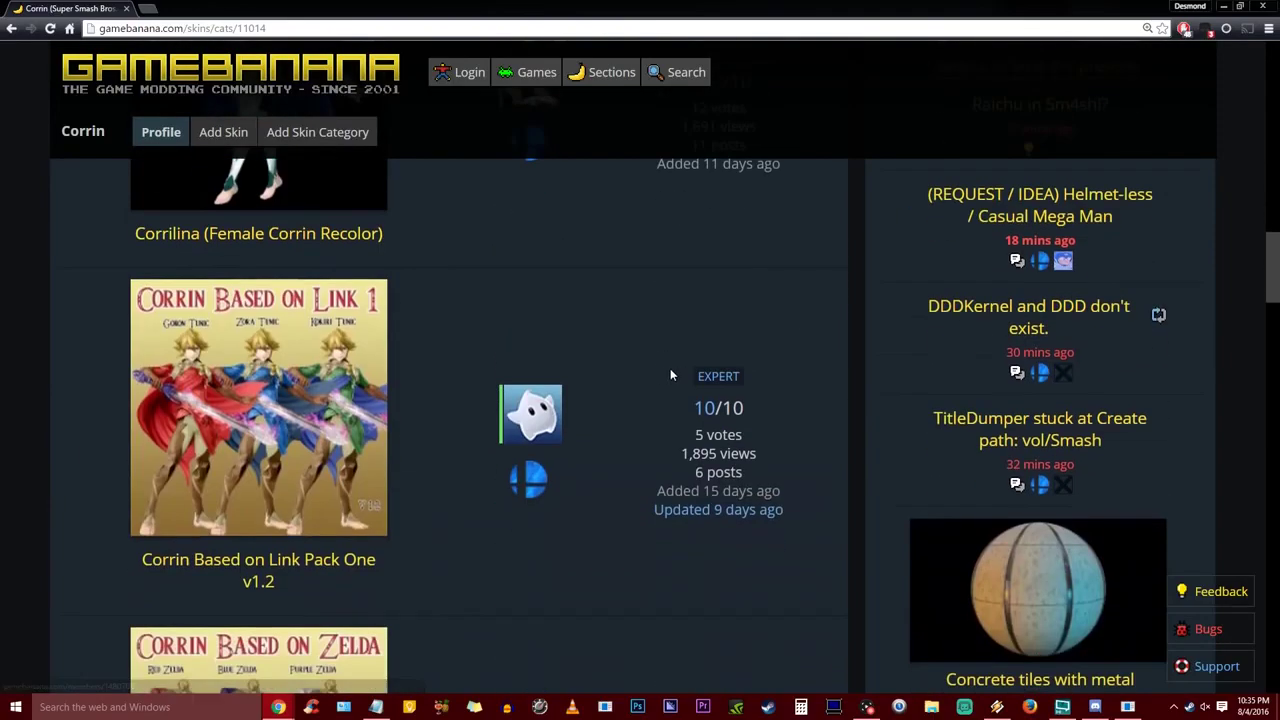
scroll(330, 388, down, 4)
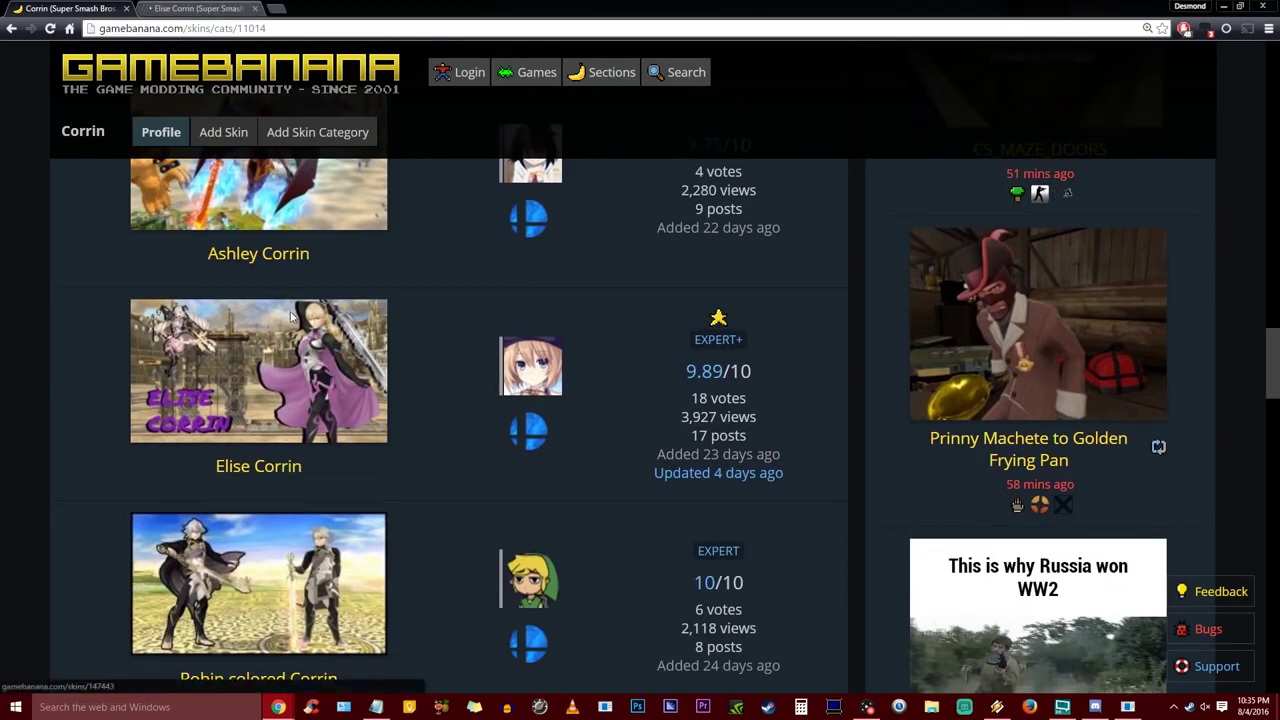
Open the Another Uncensored Female Corrin skin in a new tab and close the Corrin category tab.
scroll(250, 163, down, 2)
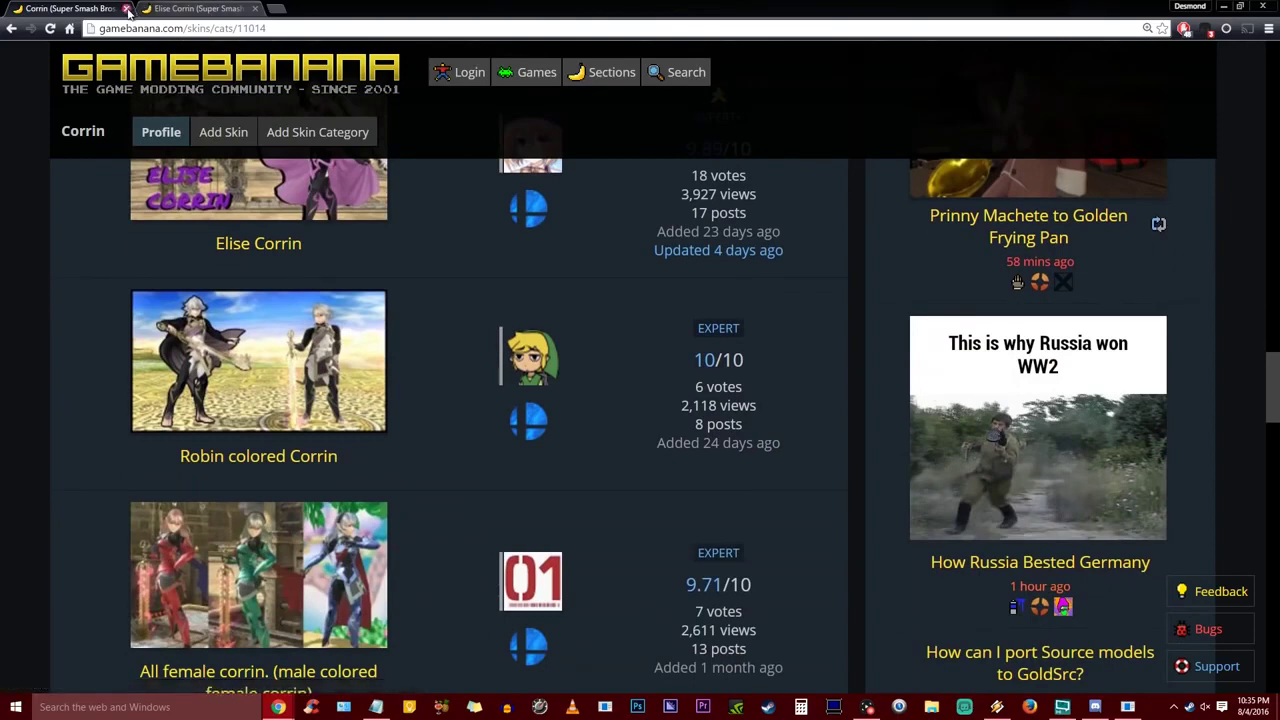
scroll(285, 235, down, 6)
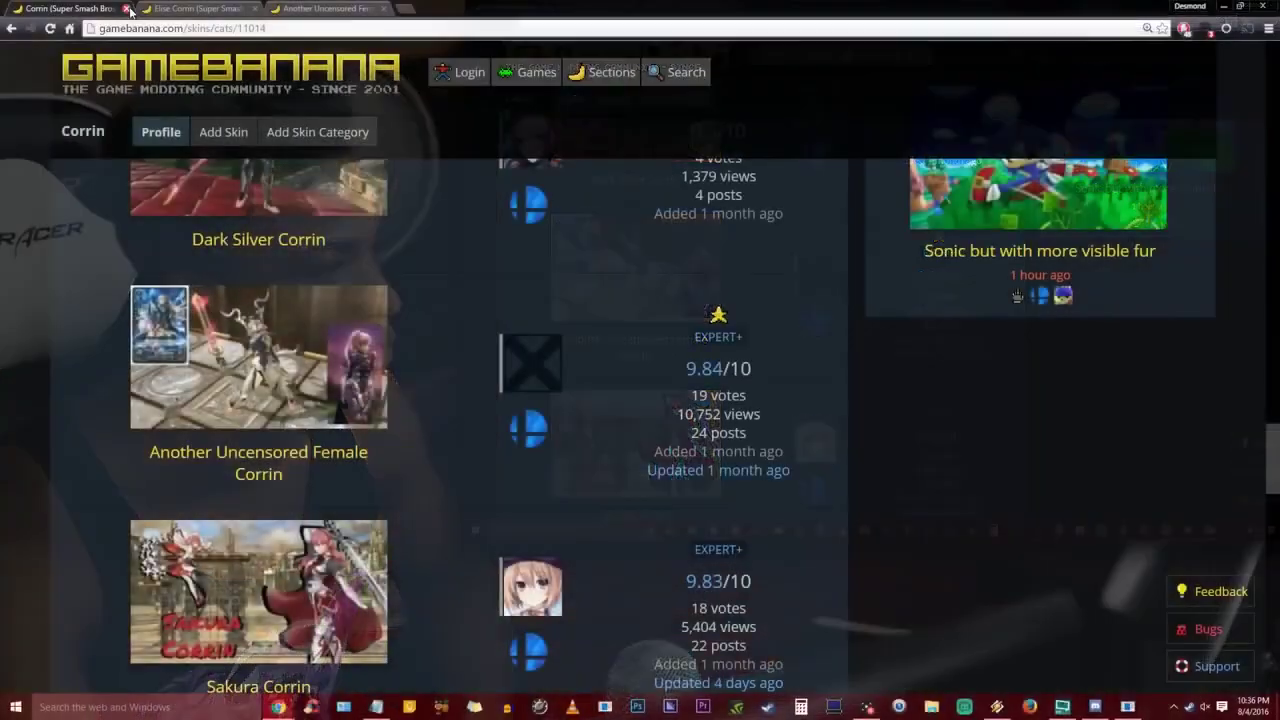
click(548, 6)
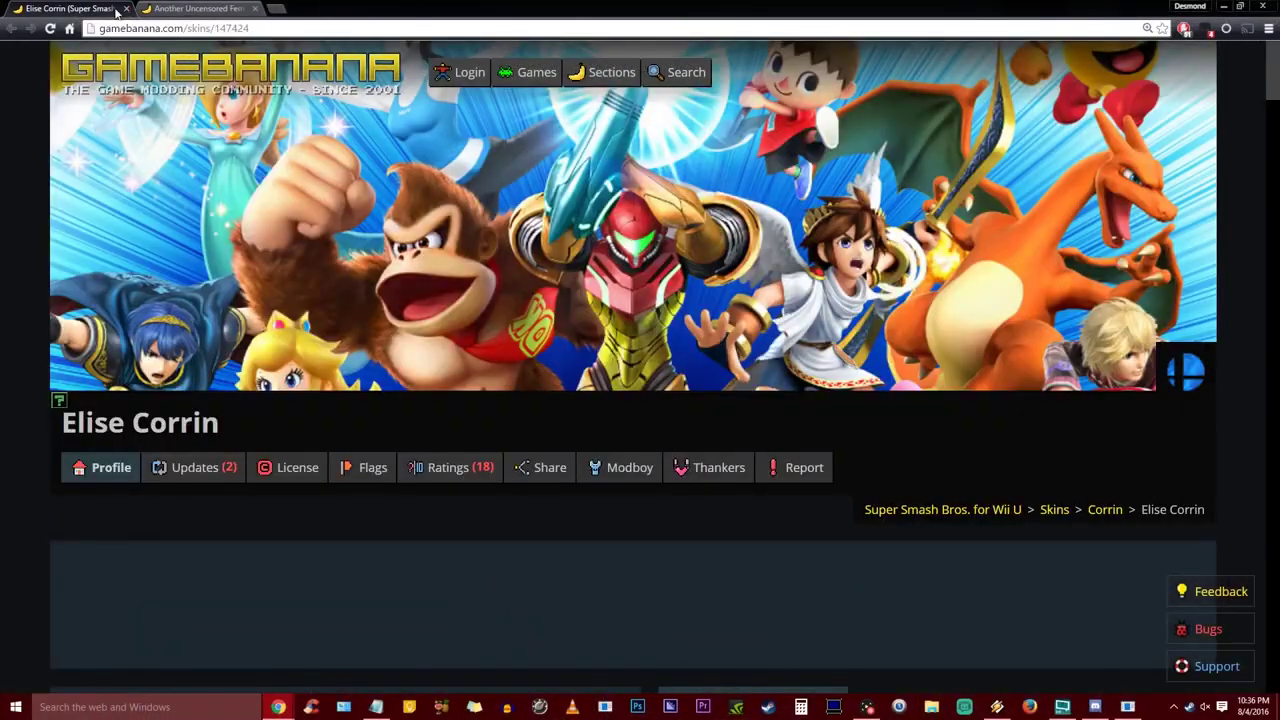
Look over the Elise Corrin skin's preview and open its manual download page.
scroll(397, 213, down, 15)
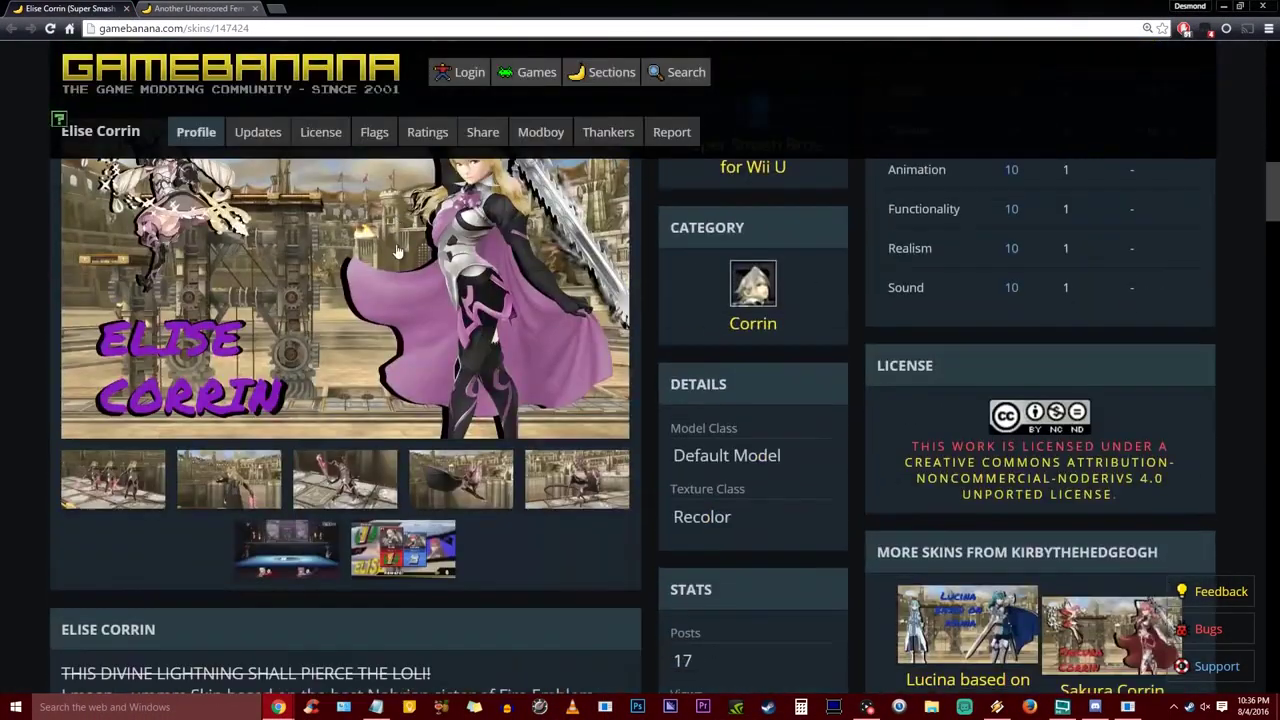
scroll(404, 508, up, 2)
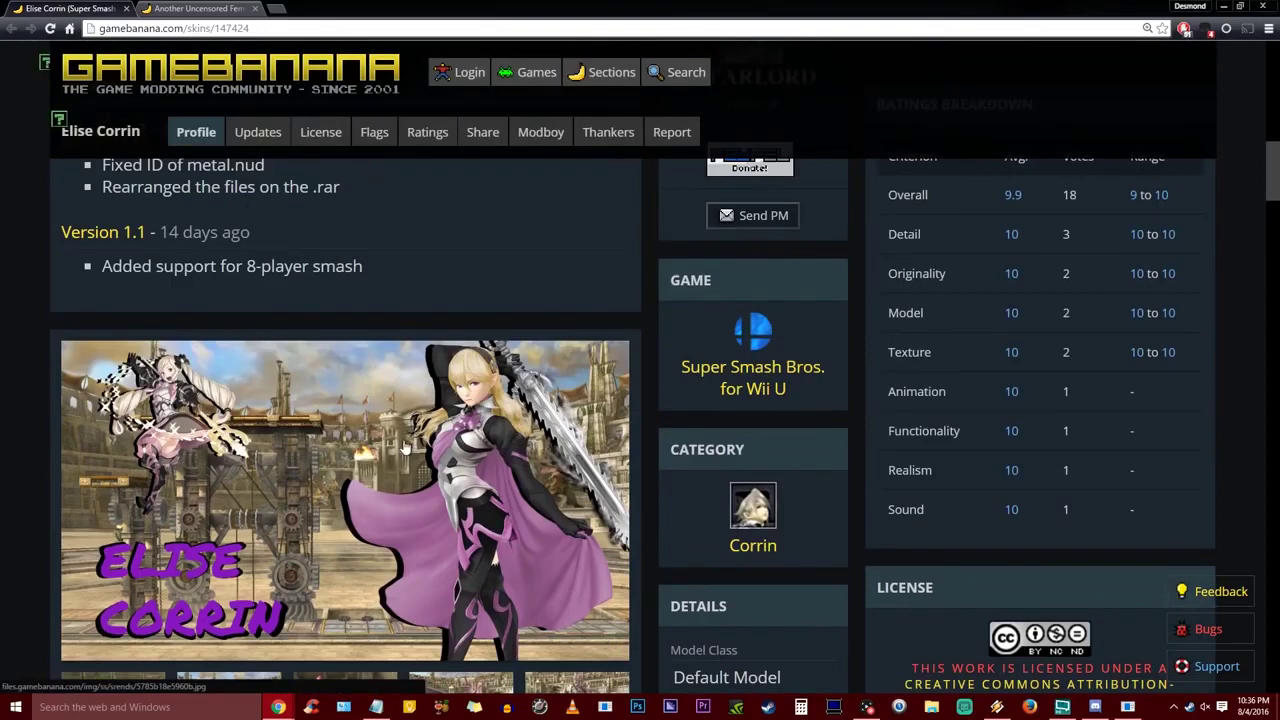
scroll(270, 405, down, 2)
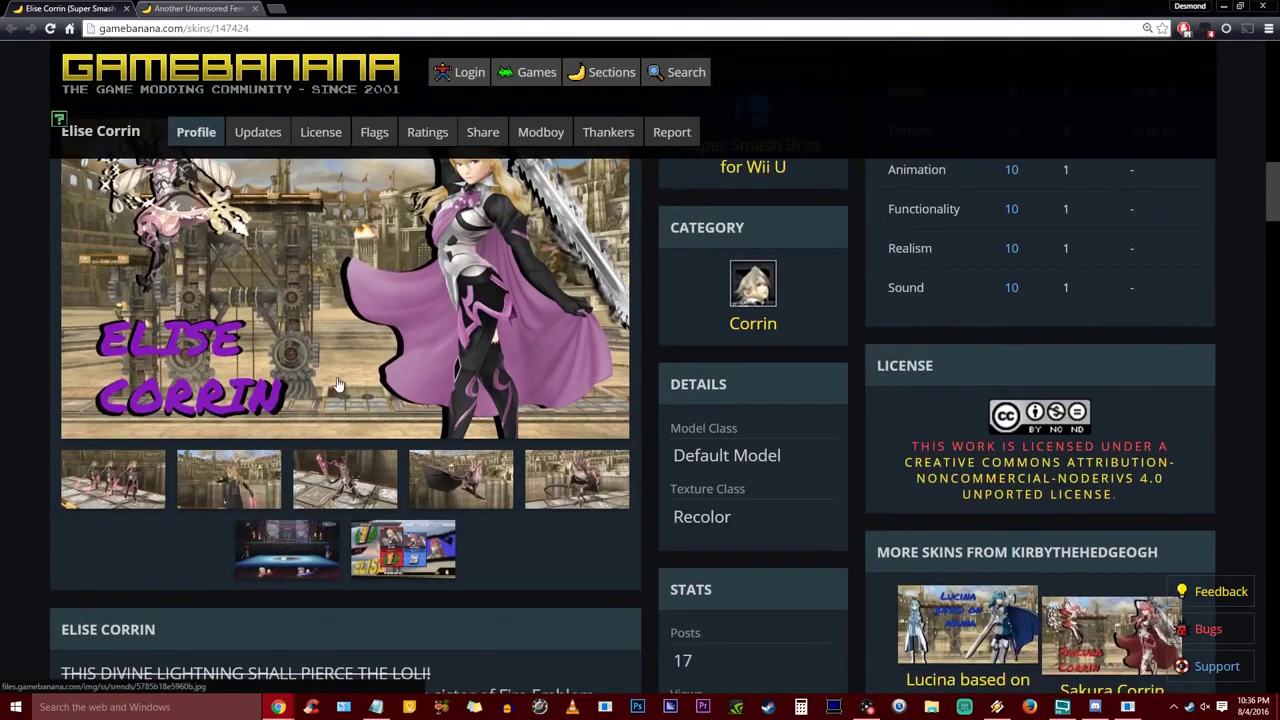
scroll(338, 385, down, 6)
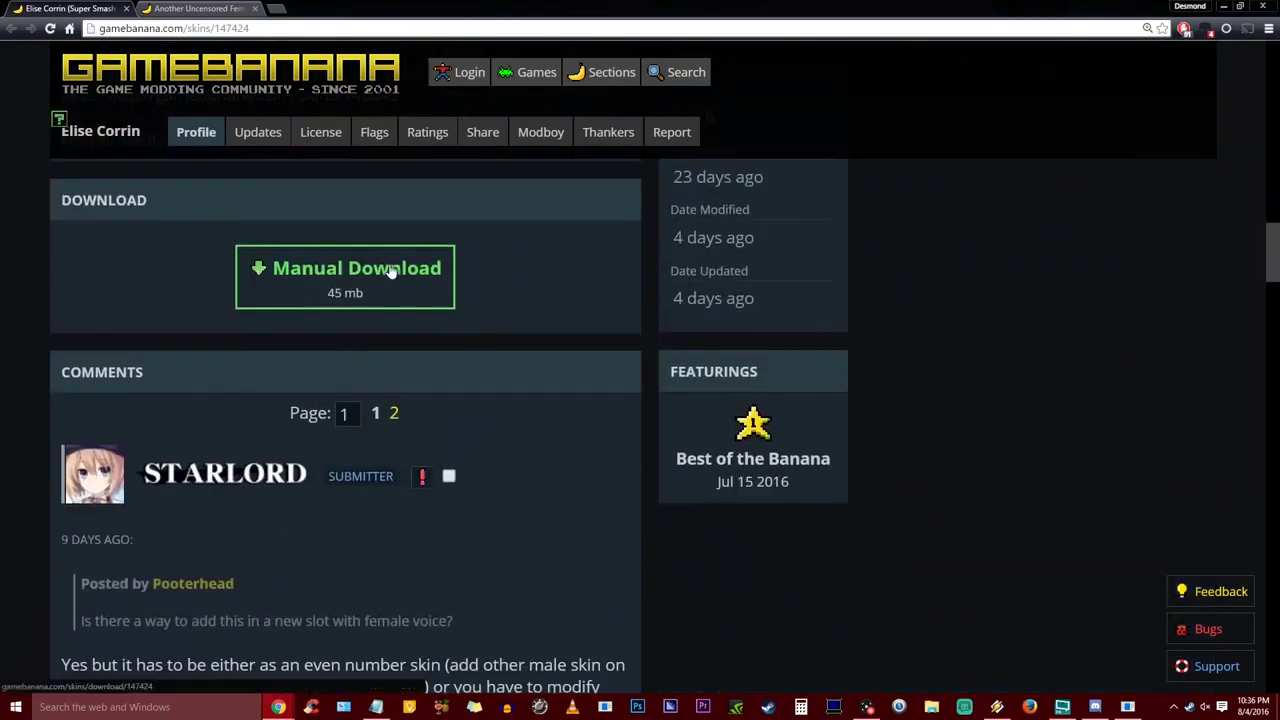
click(385, 283)
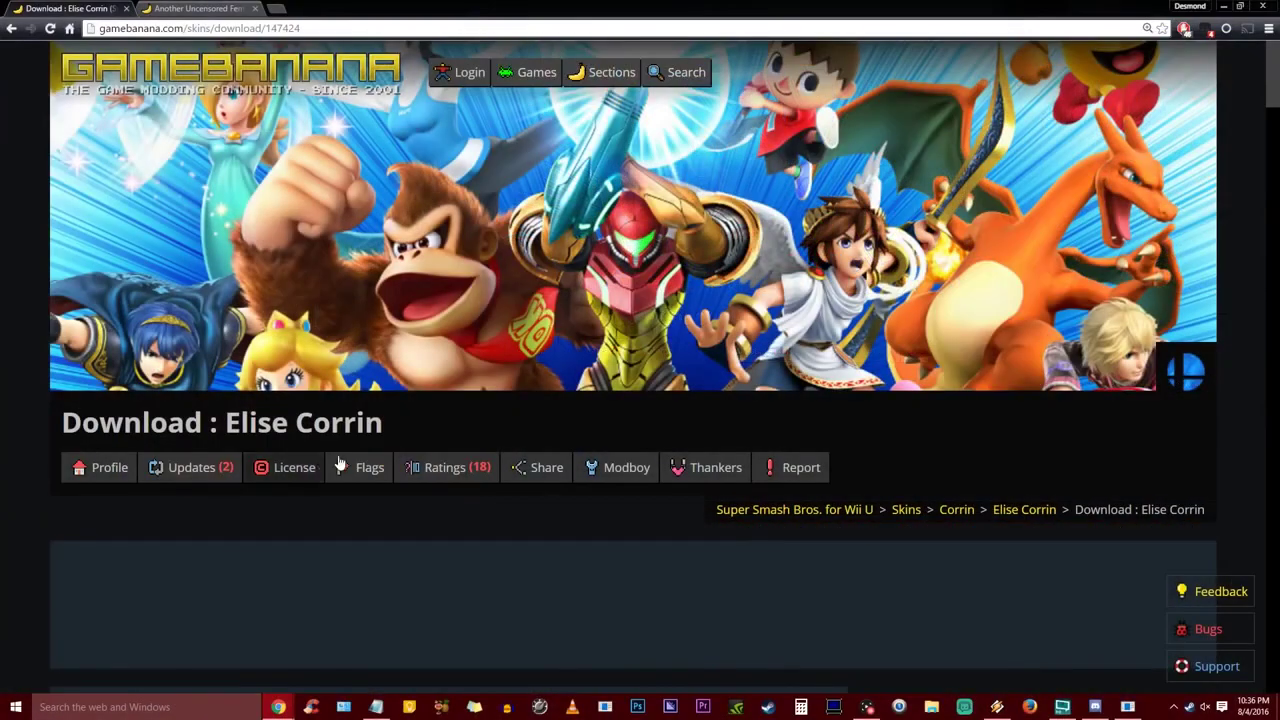
Download elise_corrin_d67c0.rar and switch to the Another Uncensored Female Corrin page.
scroll(392, 446, down, 5)
click(480, 437)
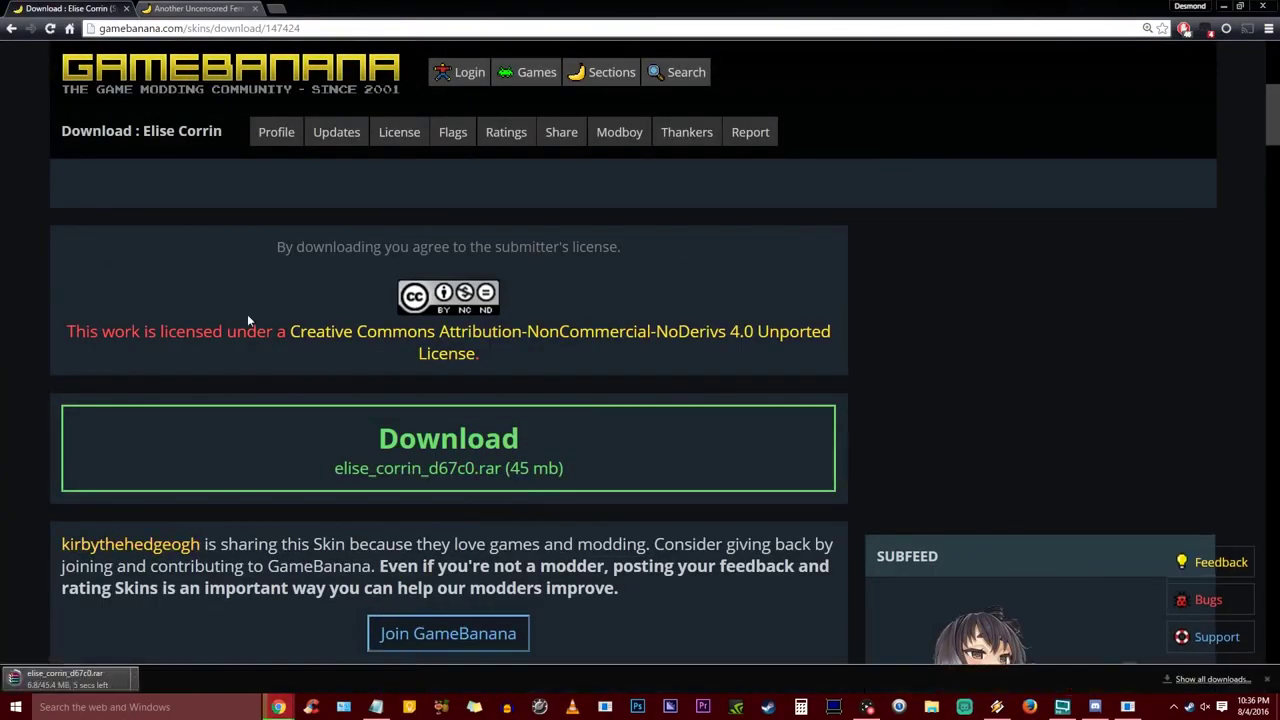
click(180, 10)
Look over the Another Uncensored Female Corrin skin's page and view its preview images enlarged.
scroll(440, 318, down, 8)
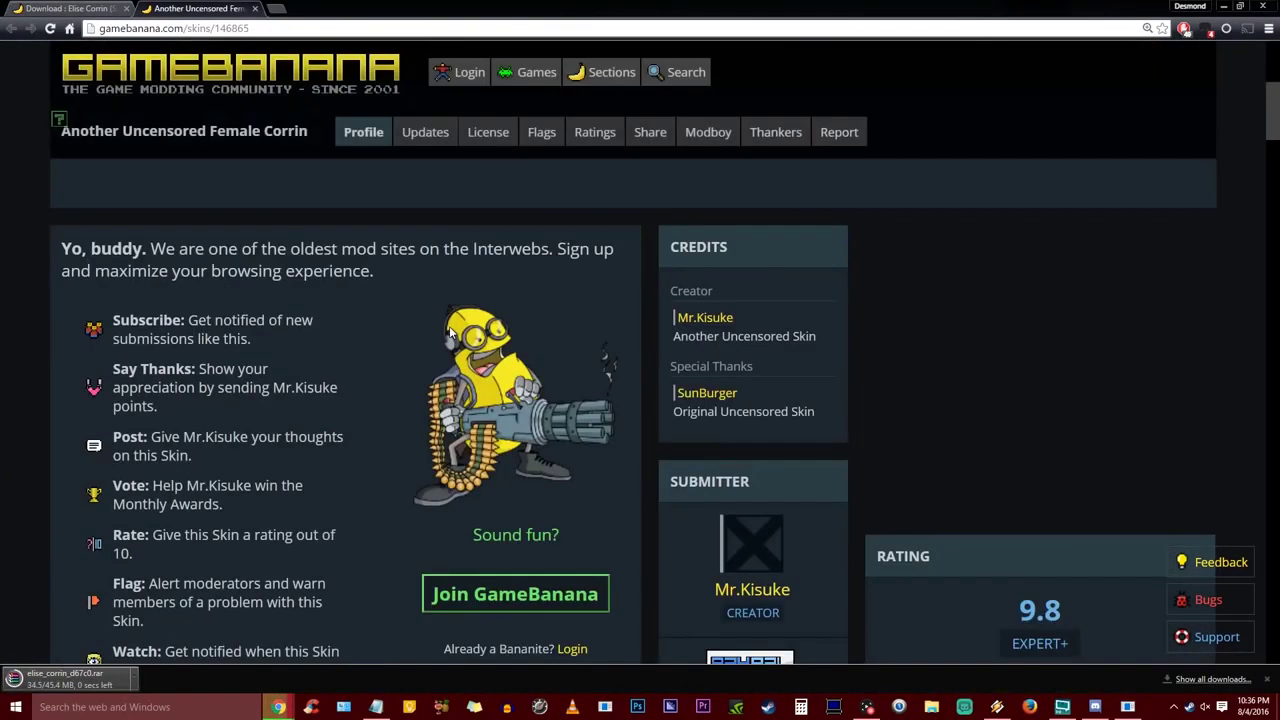
scroll(450, 331, down, 4)
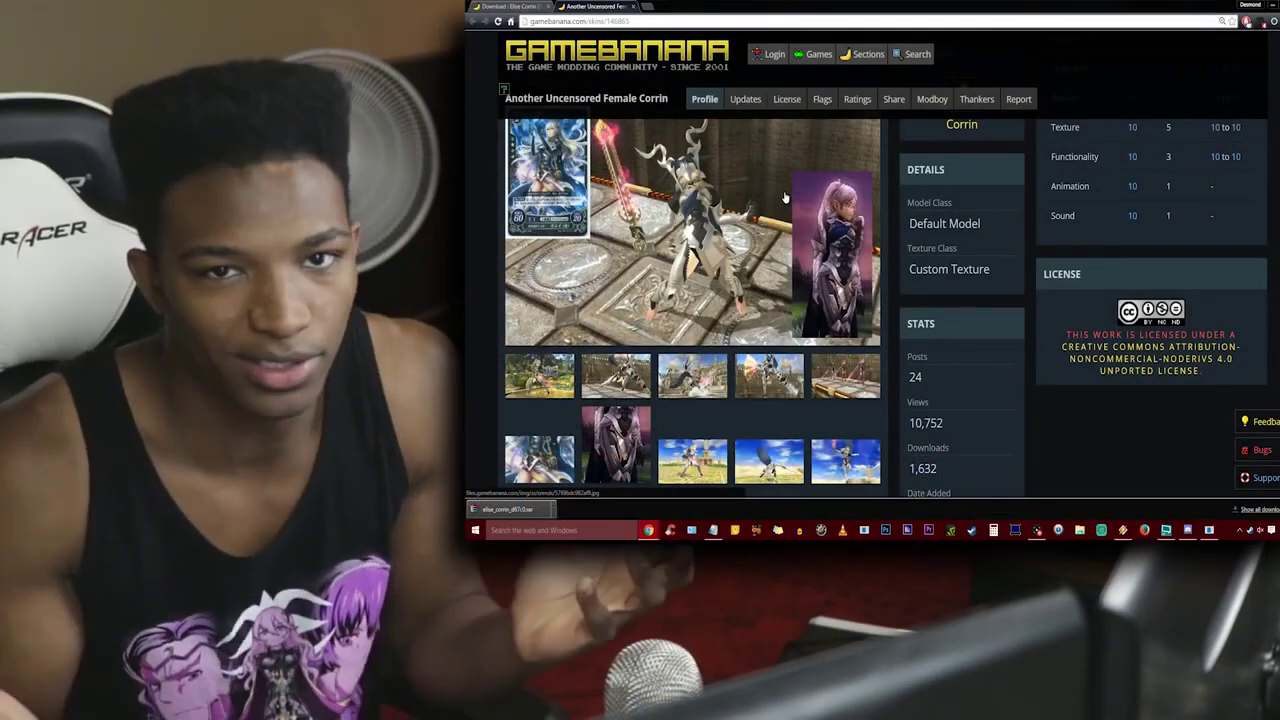
scroll(785, 197, down, 2)
scroll(785, 197, up, 3)
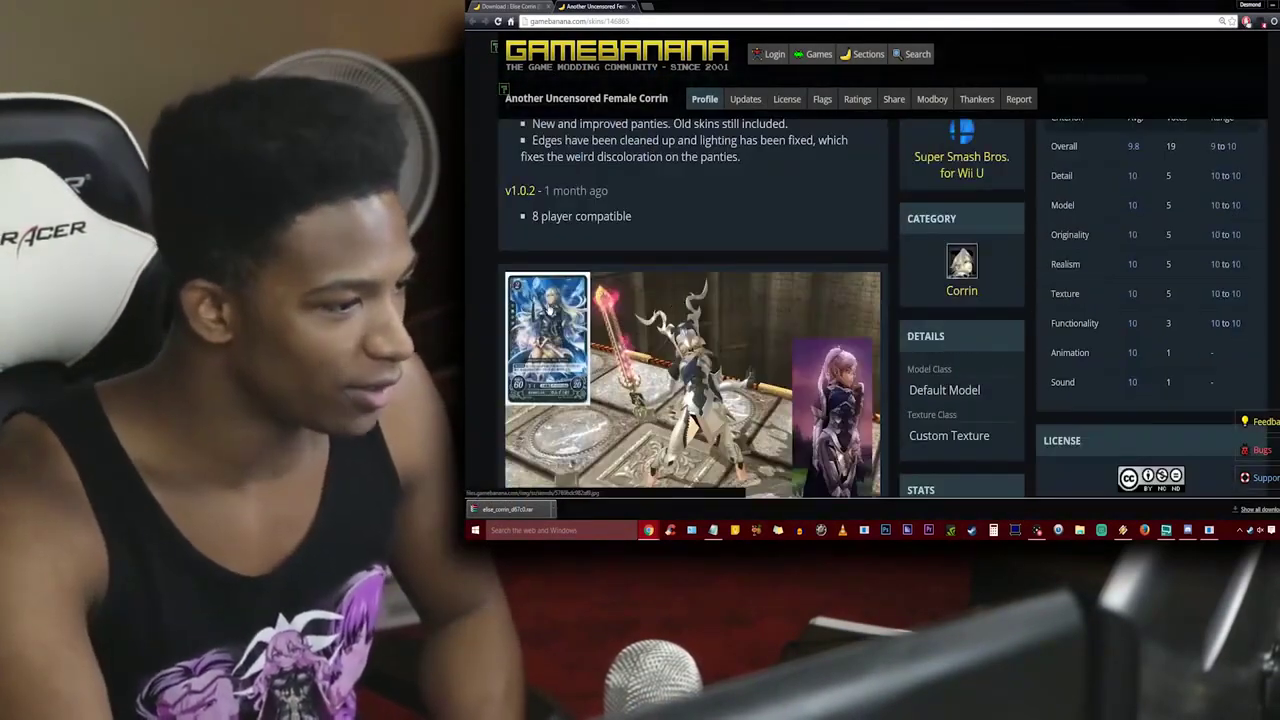
scroll(637, 241, down, 3)
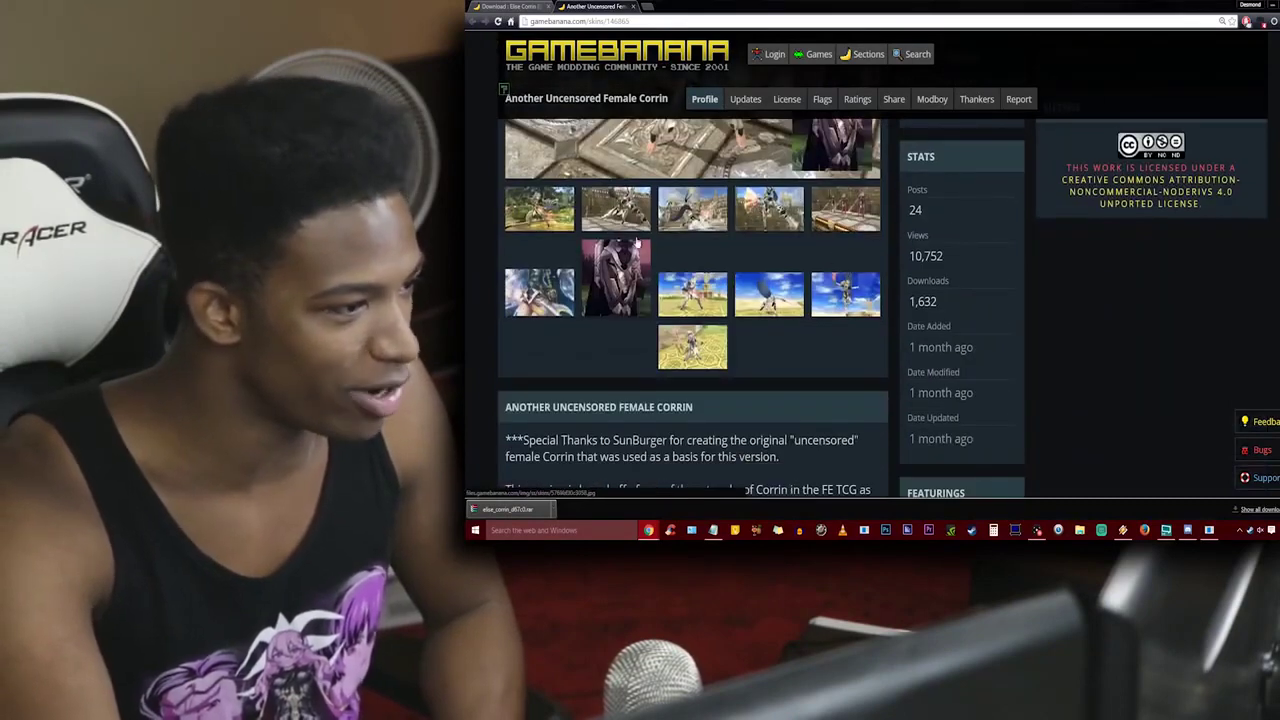
click(637, 243)
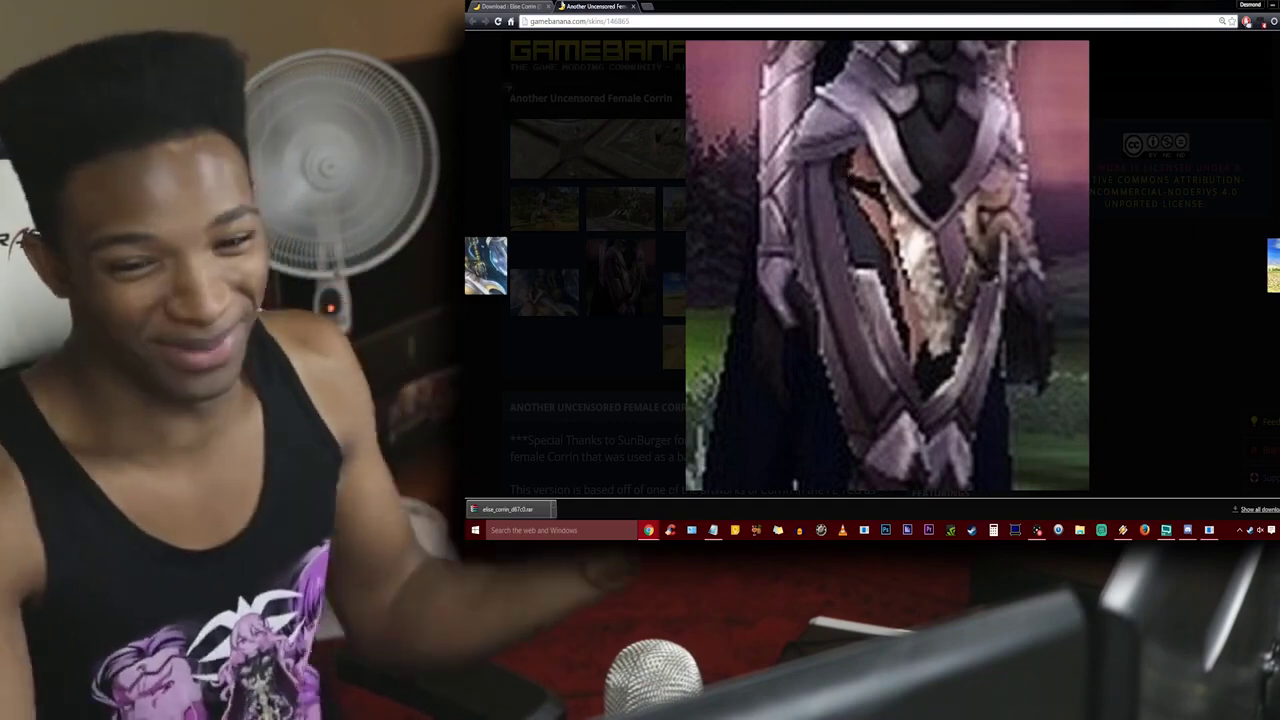
click(978, 283)
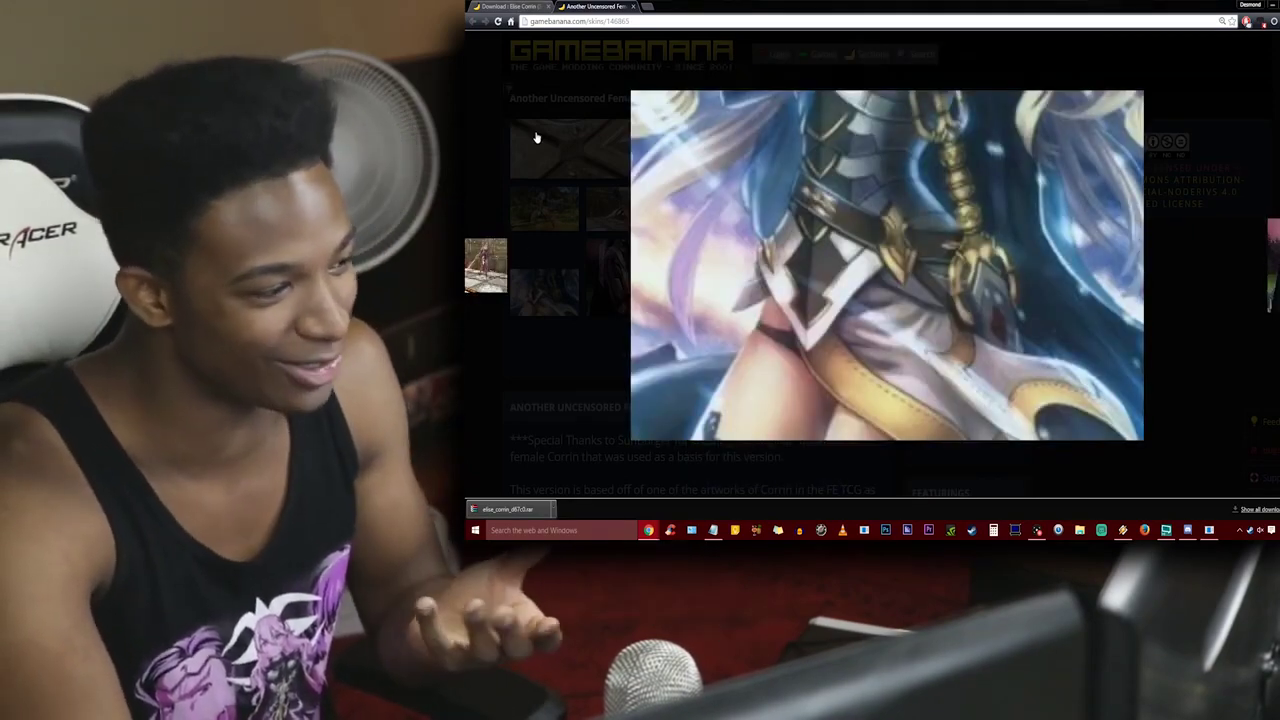
key(Right)
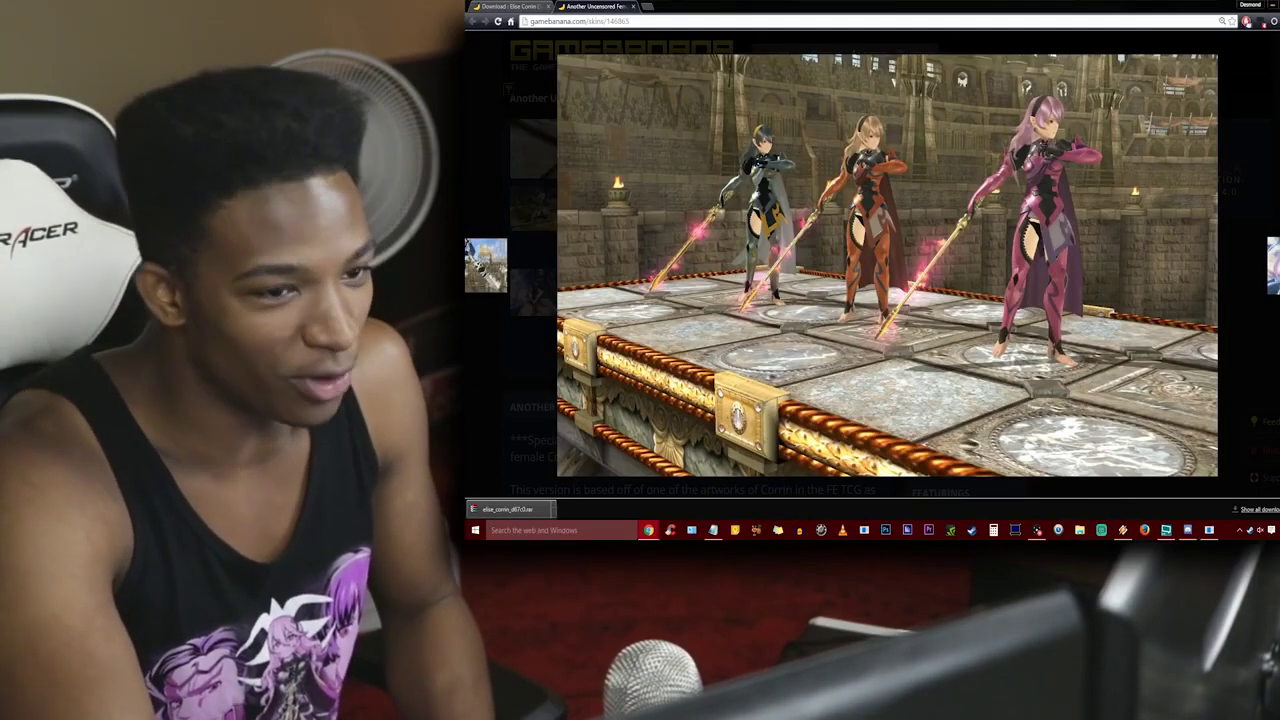
key(Escape)
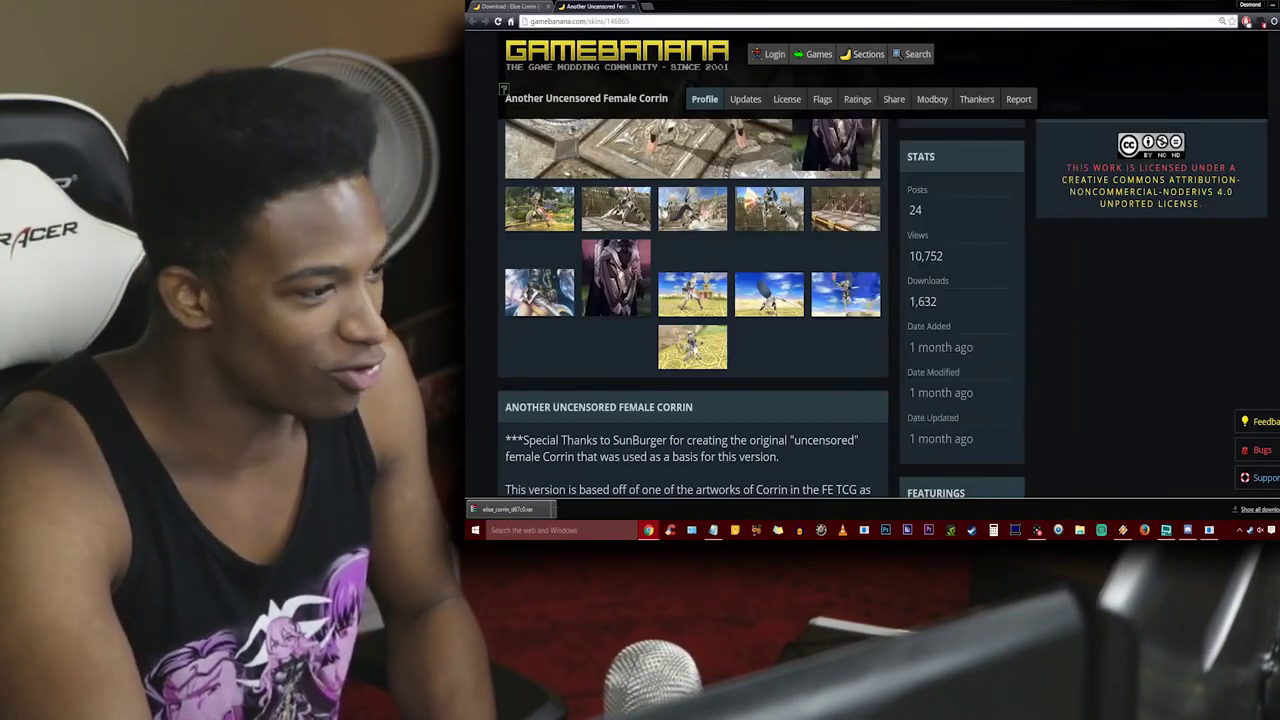
Open the Another Uncensored Female Corrin skin's manual download page and download another_uncen_kamui_v3.zip.
scroll(802, 265, down, 2)
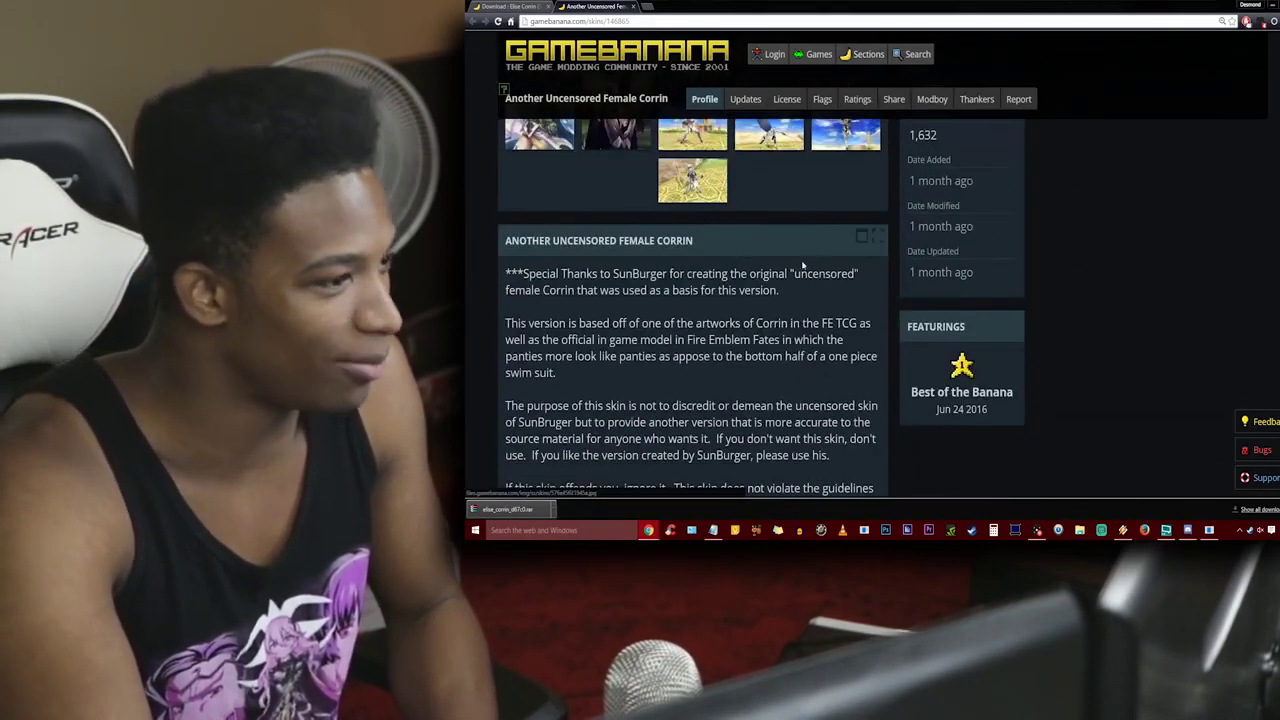
scroll(802, 265, down, 4)
click(735, 400)
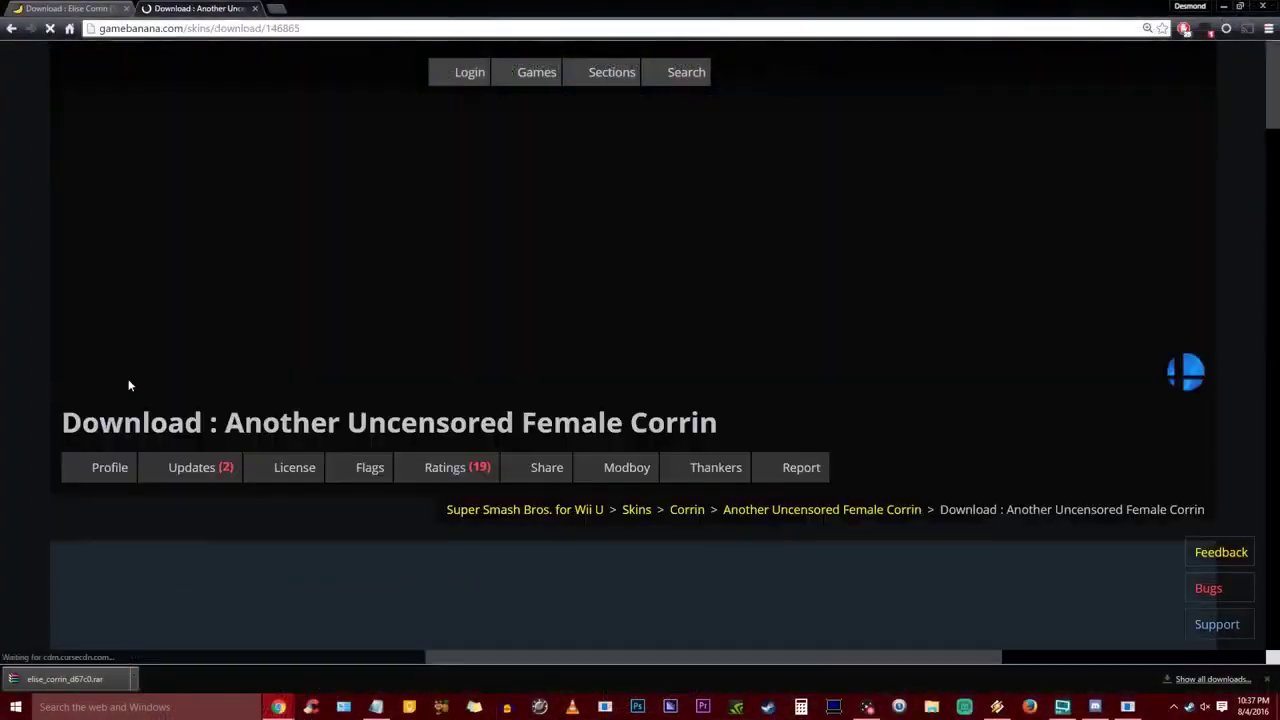
scroll(493, 402, down, 10)
scroll(356, 388, up, 3)
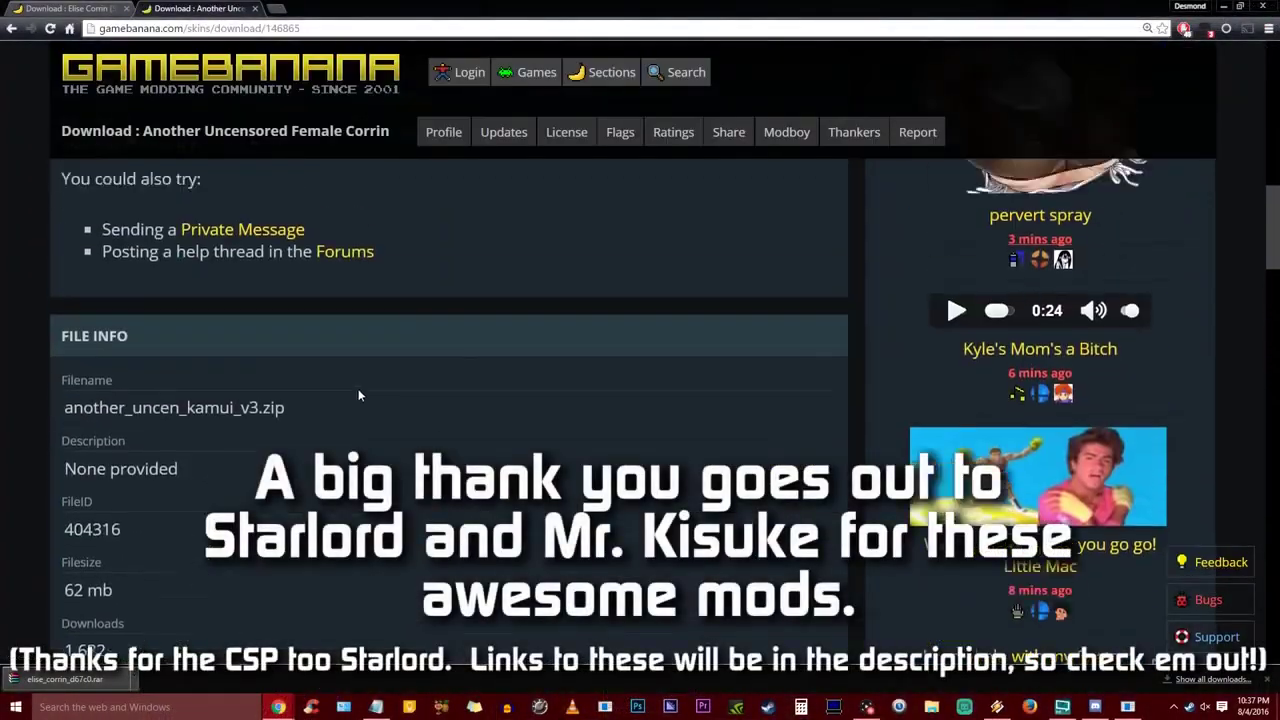
scroll(359, 395, up, 4)
click(378, 237)
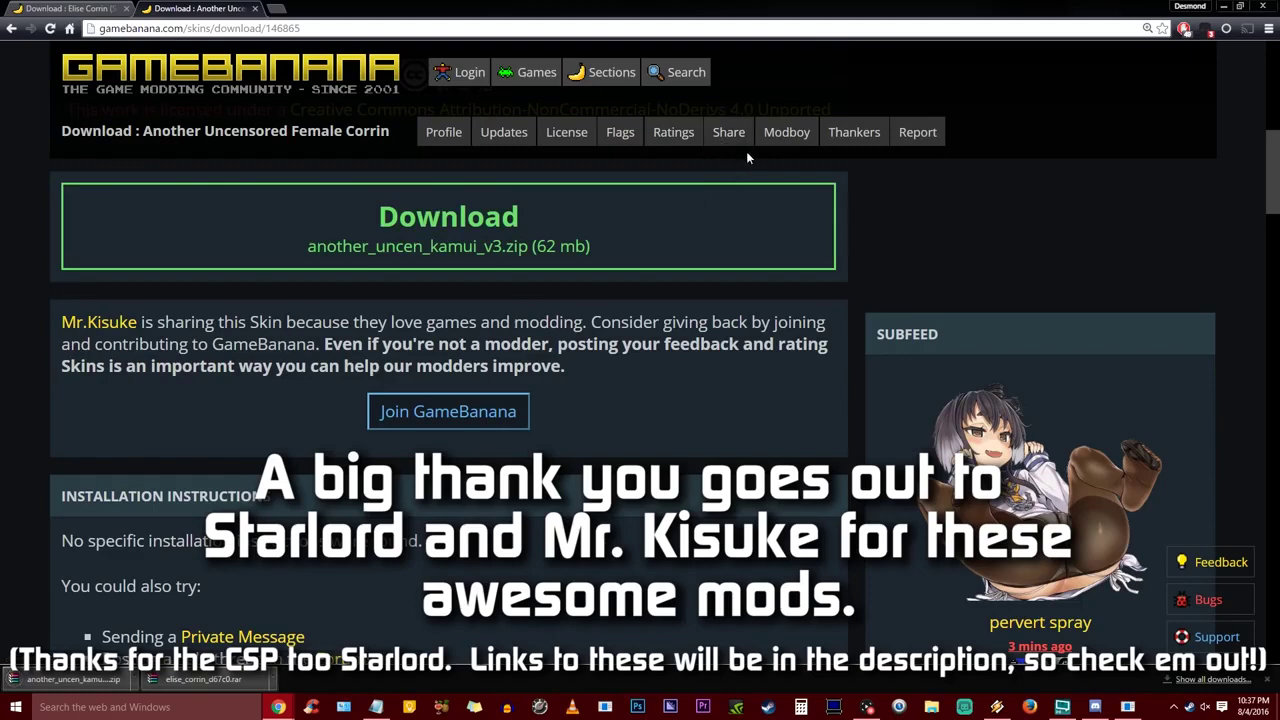
Leave the browser and place both downloaded skin archives on the desktop, separated from each other.
click(1272, 6)
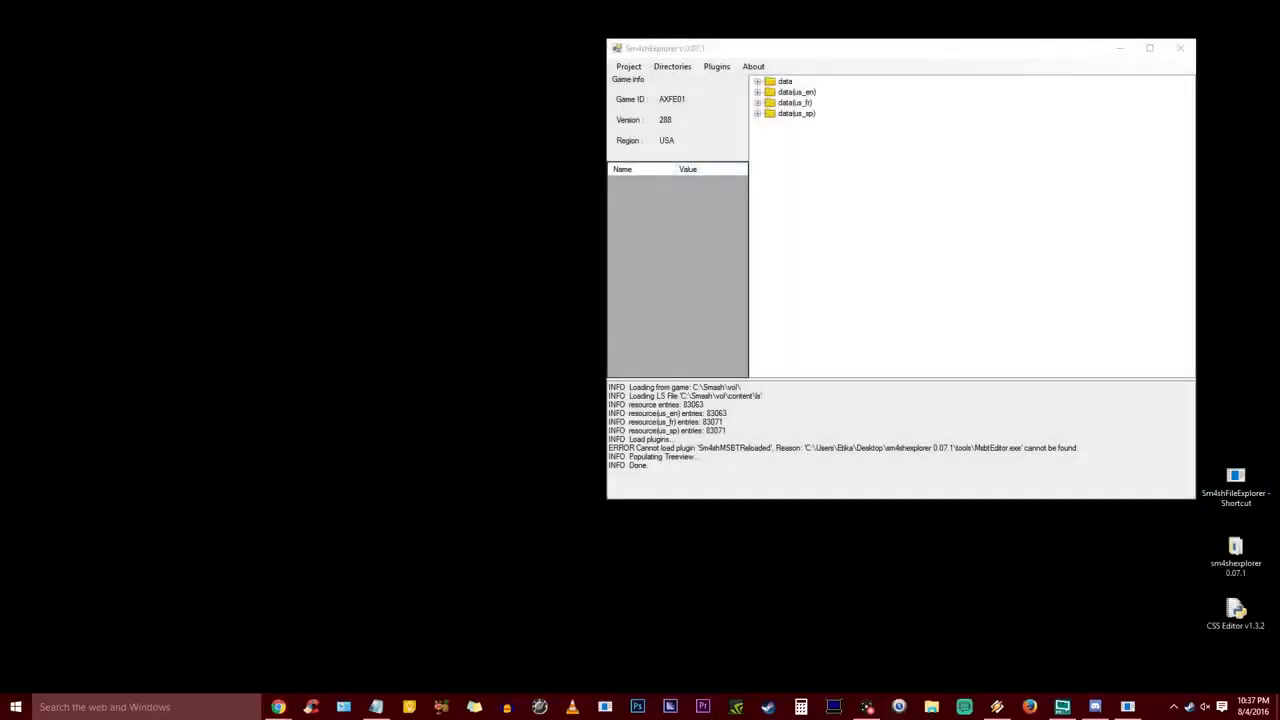
key(ctrl+v)
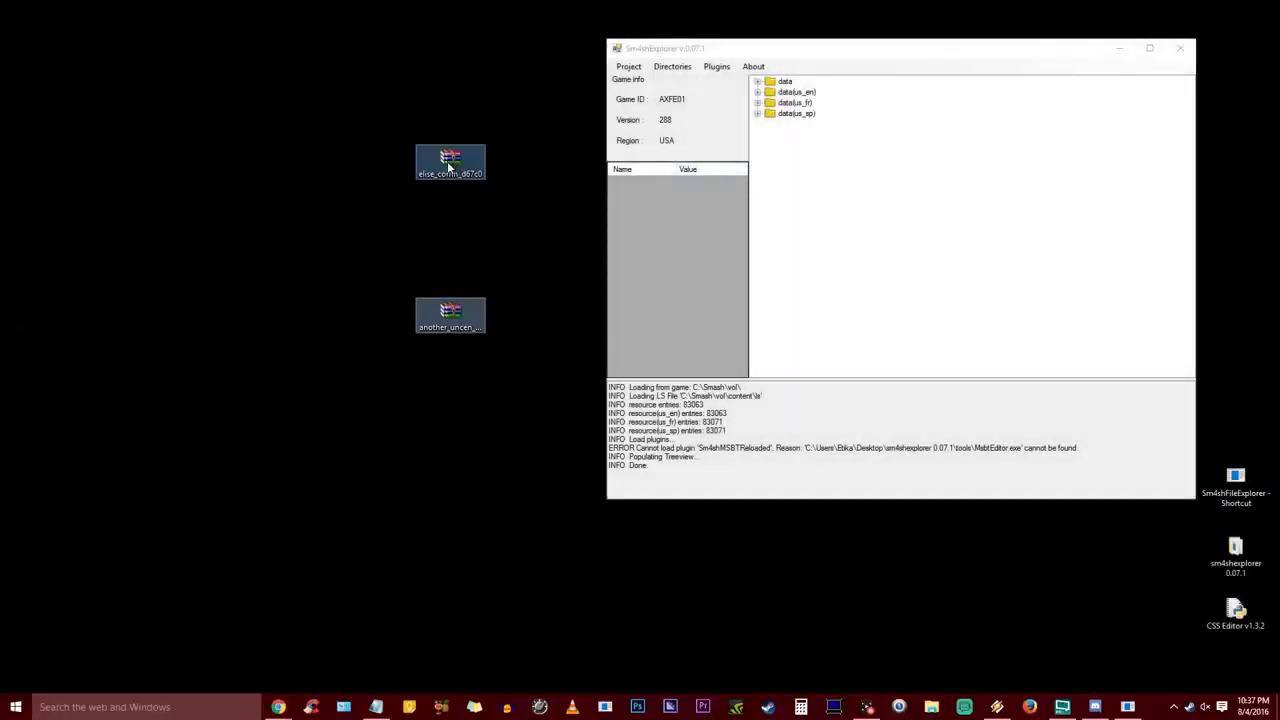
click(481, 213)
drag(455, 172, 480, 215)
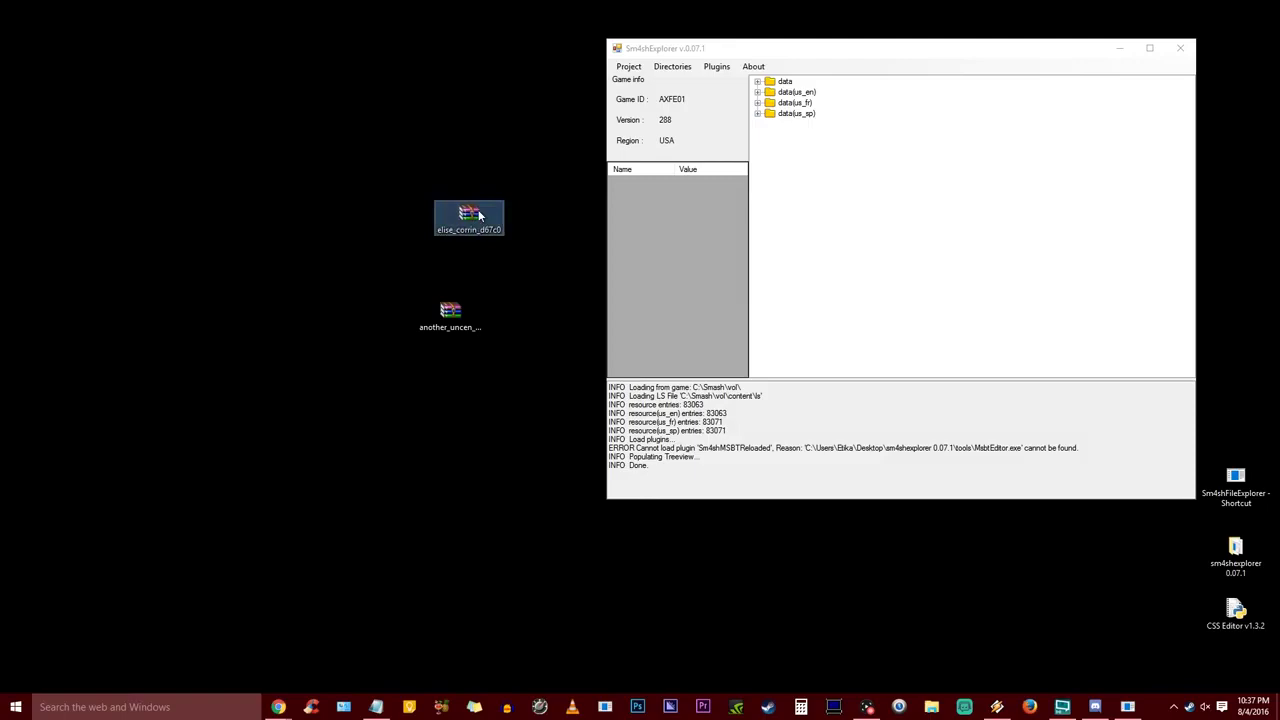
Extract the Elise Corrin folder from elise_corrin_d67c0.rar to the desktop and clear the archive away.
double_click(480, 214)
click(872, 144)
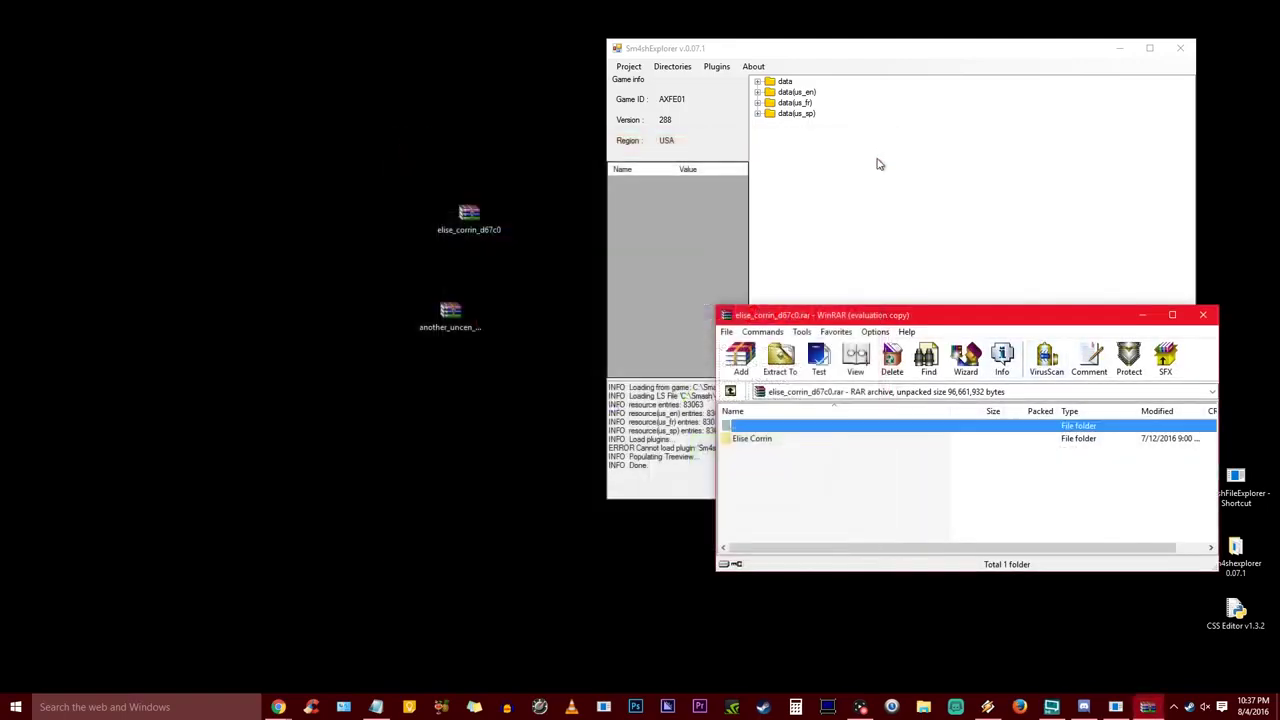
click(790, 441)
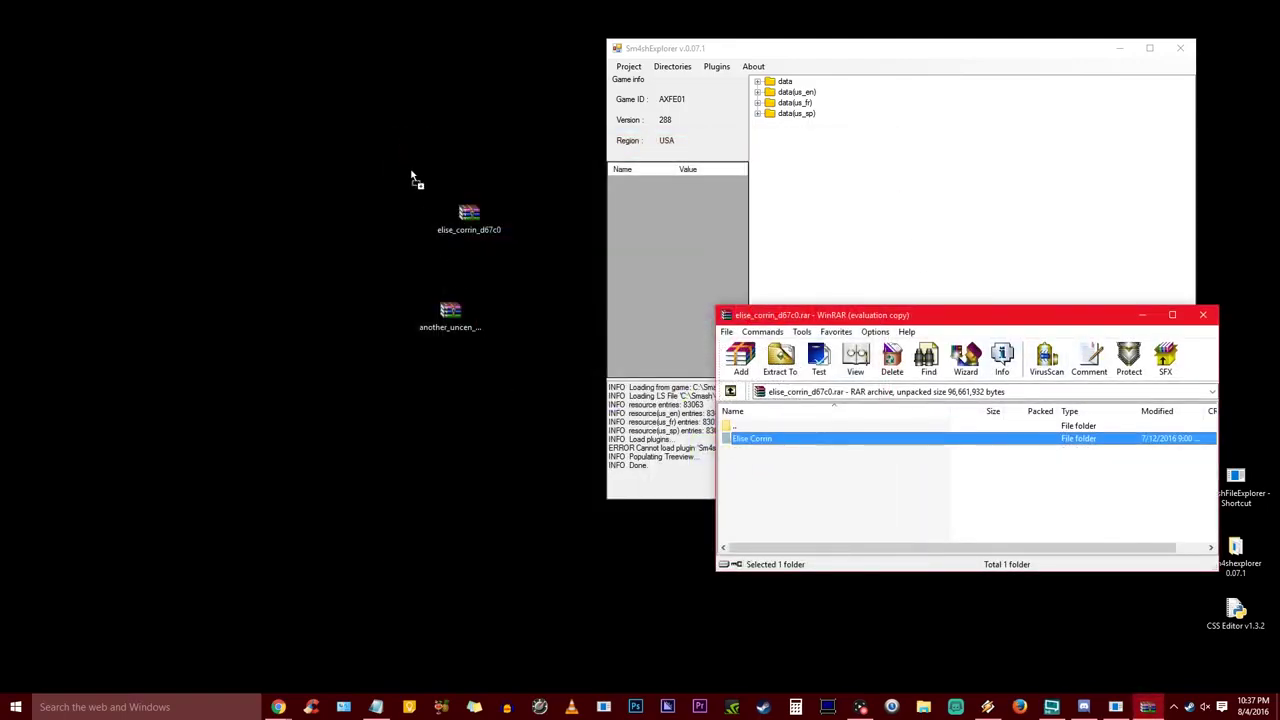
drag(410, 175, 408, 176)
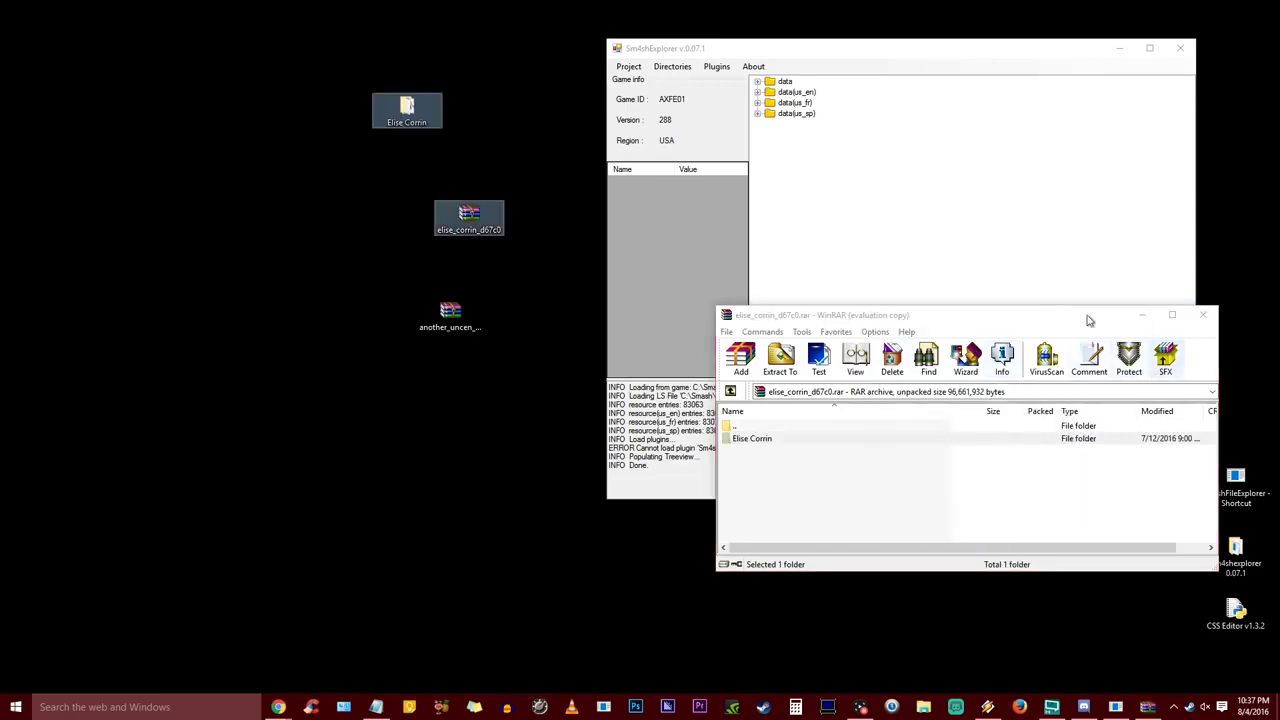
drag(490, 222, 410, 115)
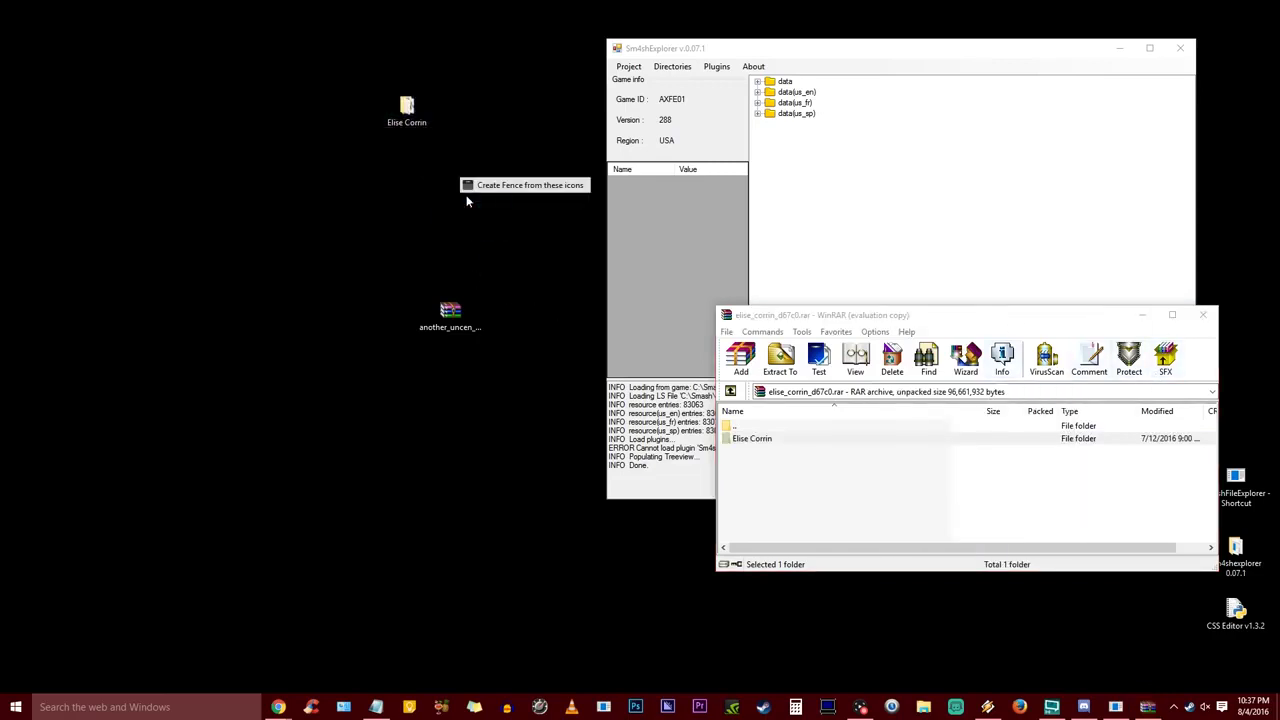
Extract the kamui folder from another_uncen_kamui_v3.zip to the desktop.
double_click(476, 321)
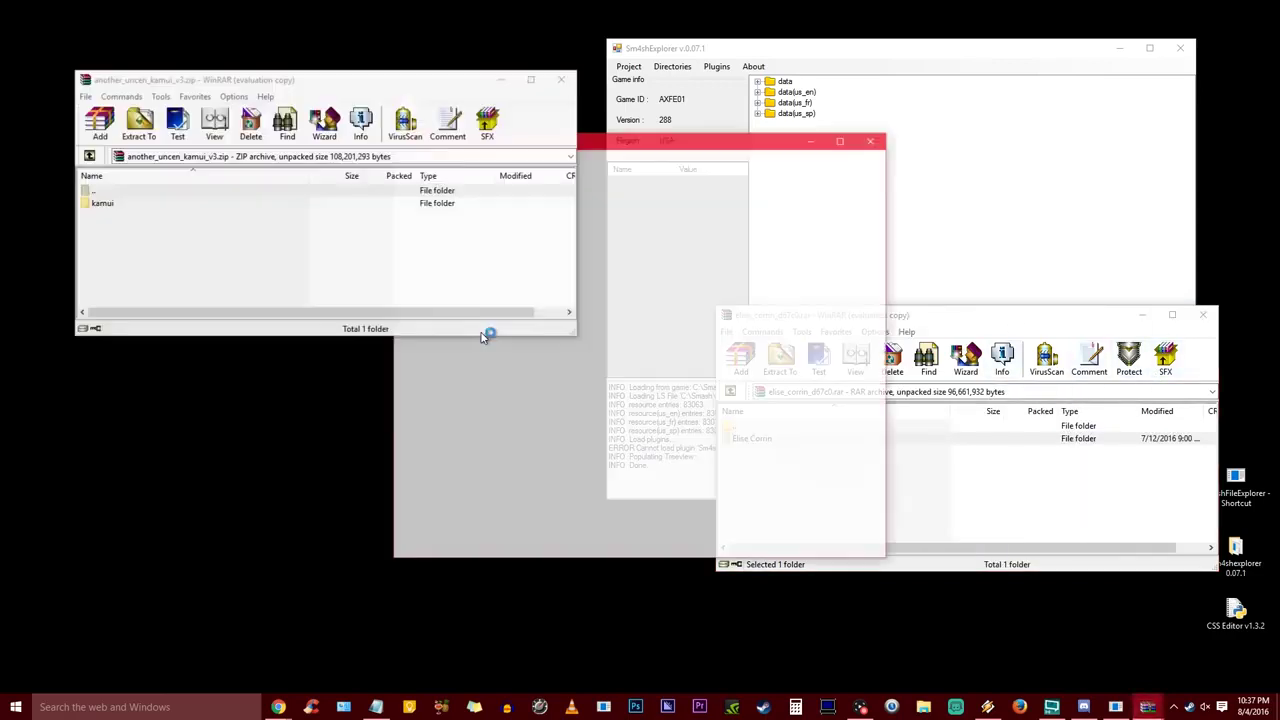
click(874, 140)
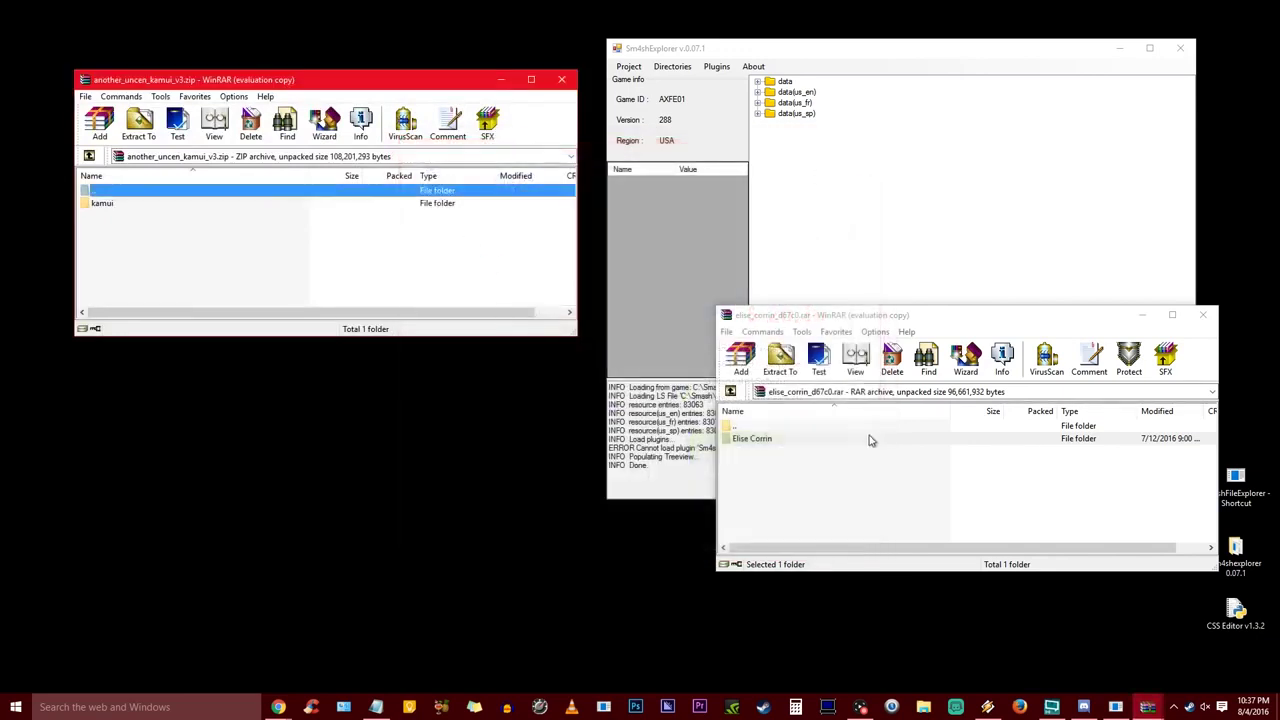
click(763, 449)
click(303, 215)
click(302, 205)
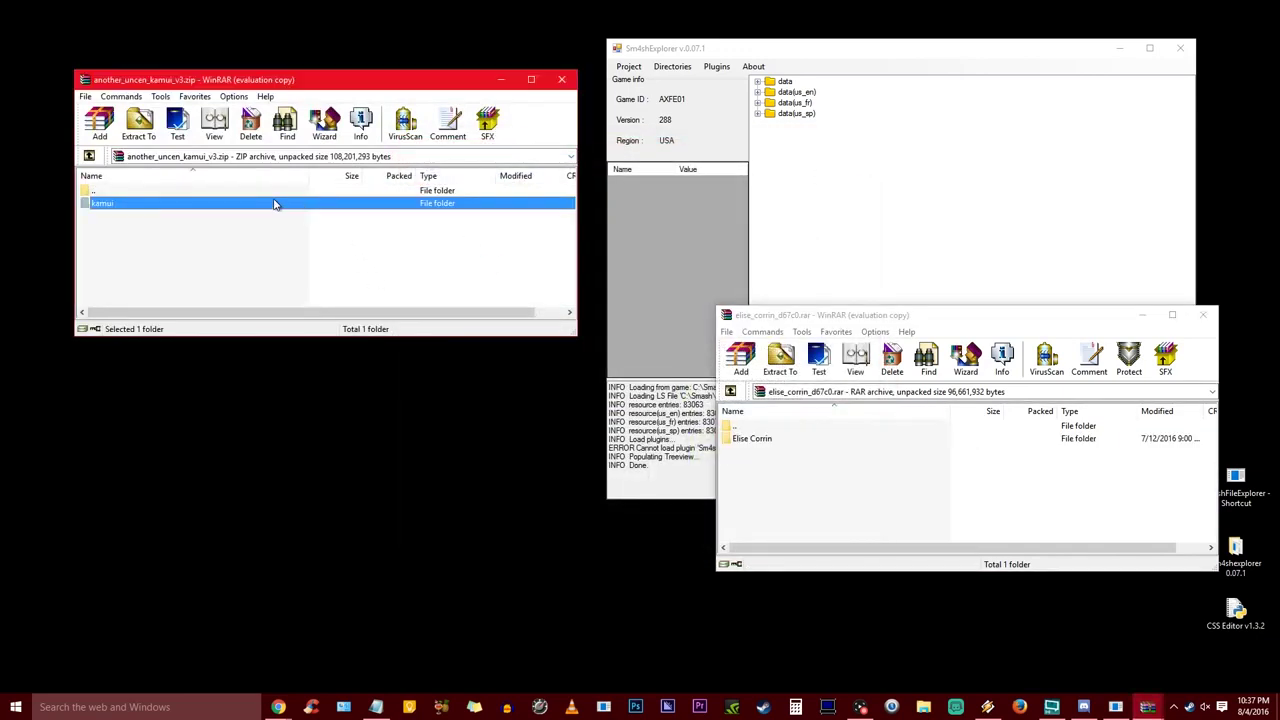
drag(405, 472, 403, 470)
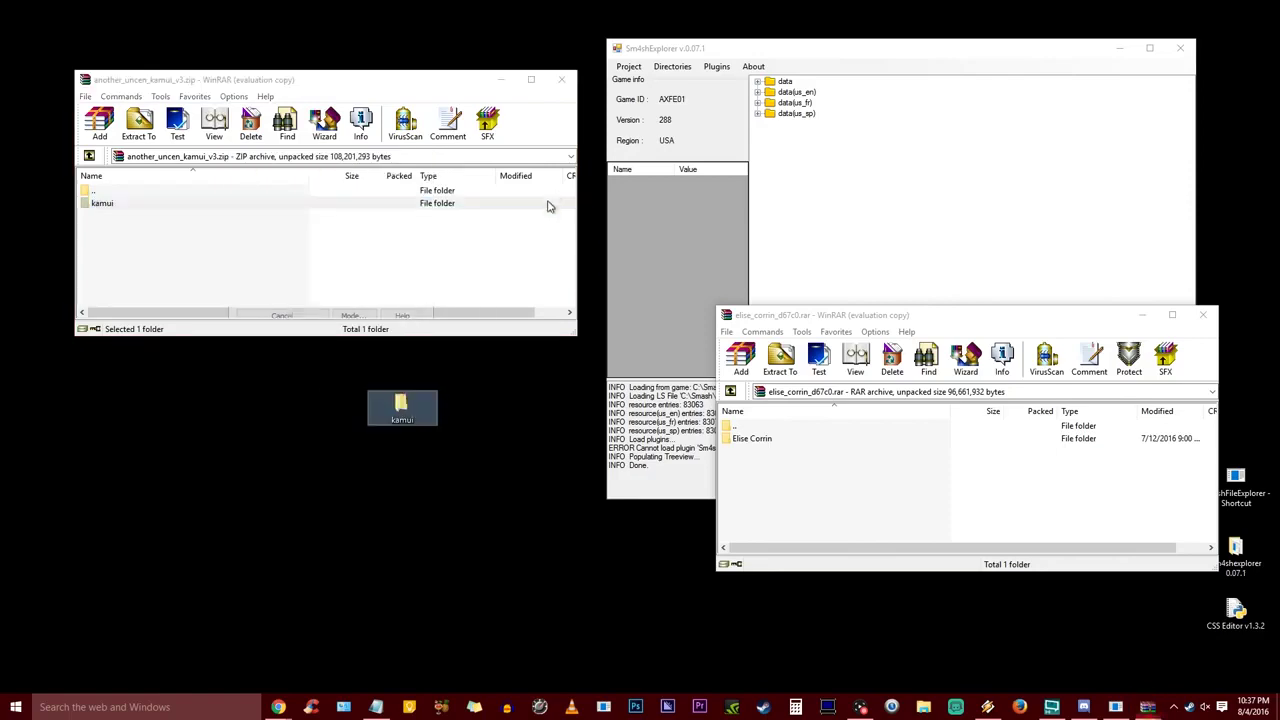
click(561, 79)
click(1204, 315)
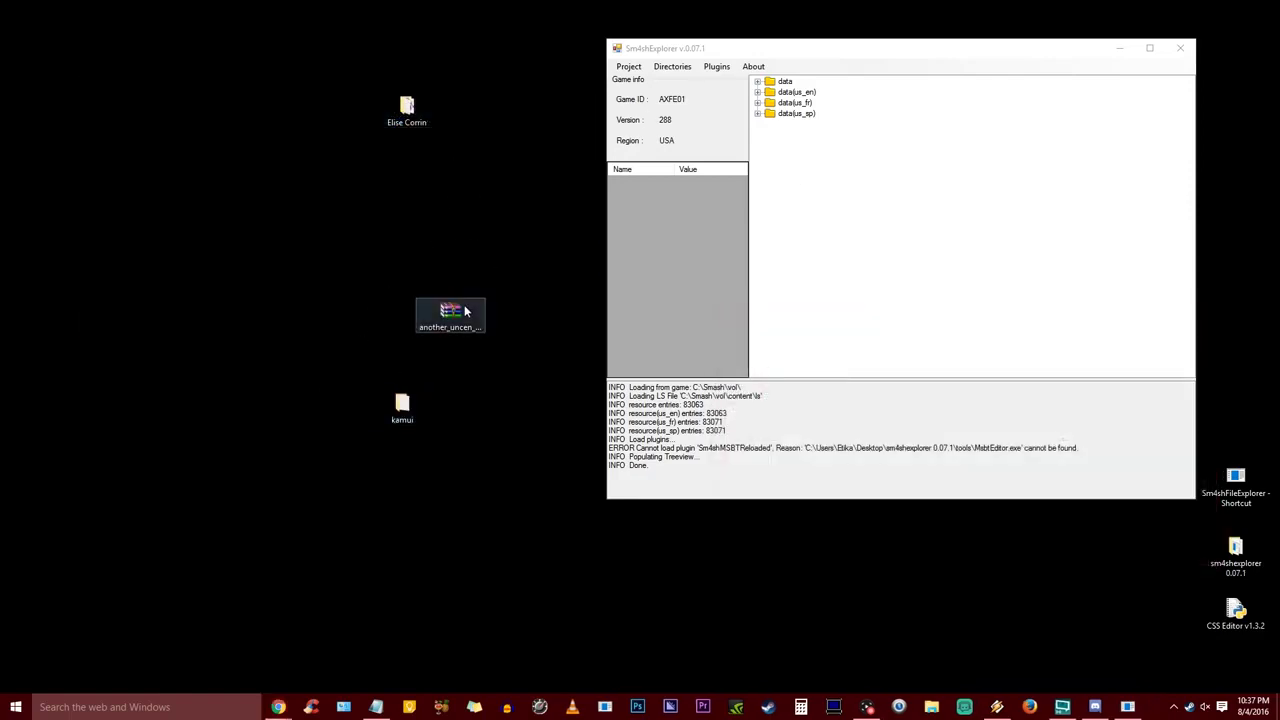
drag(471, 309, 40, 52)
drag(406, 106, 449, 410)
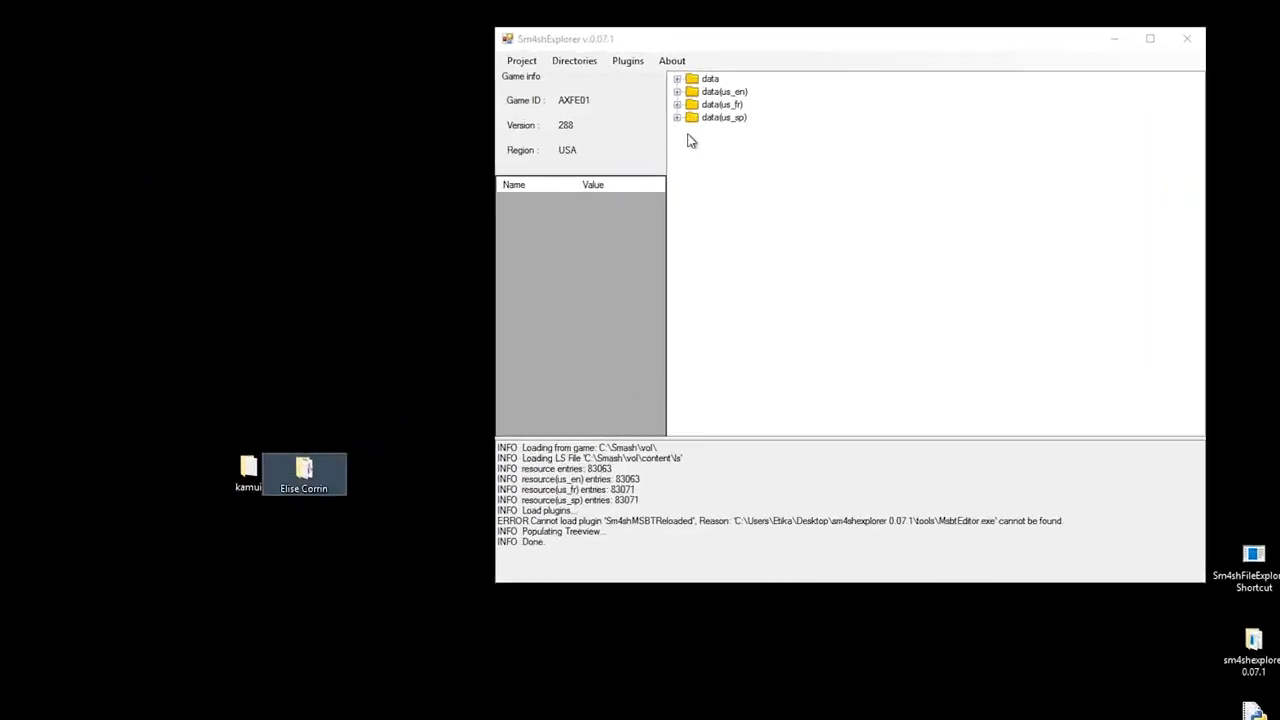
Expand data, fighter and kamui in Sm4shExplorer's file tree.
click(676, 80)
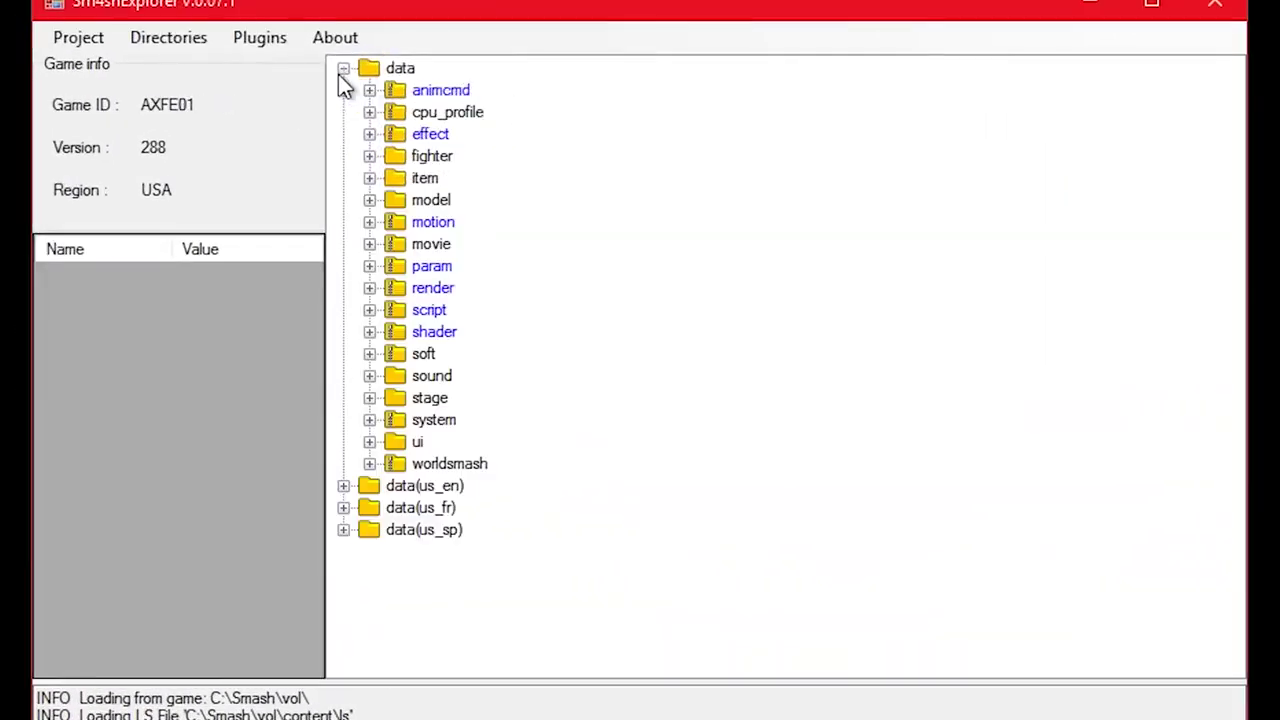
click(369, 158)
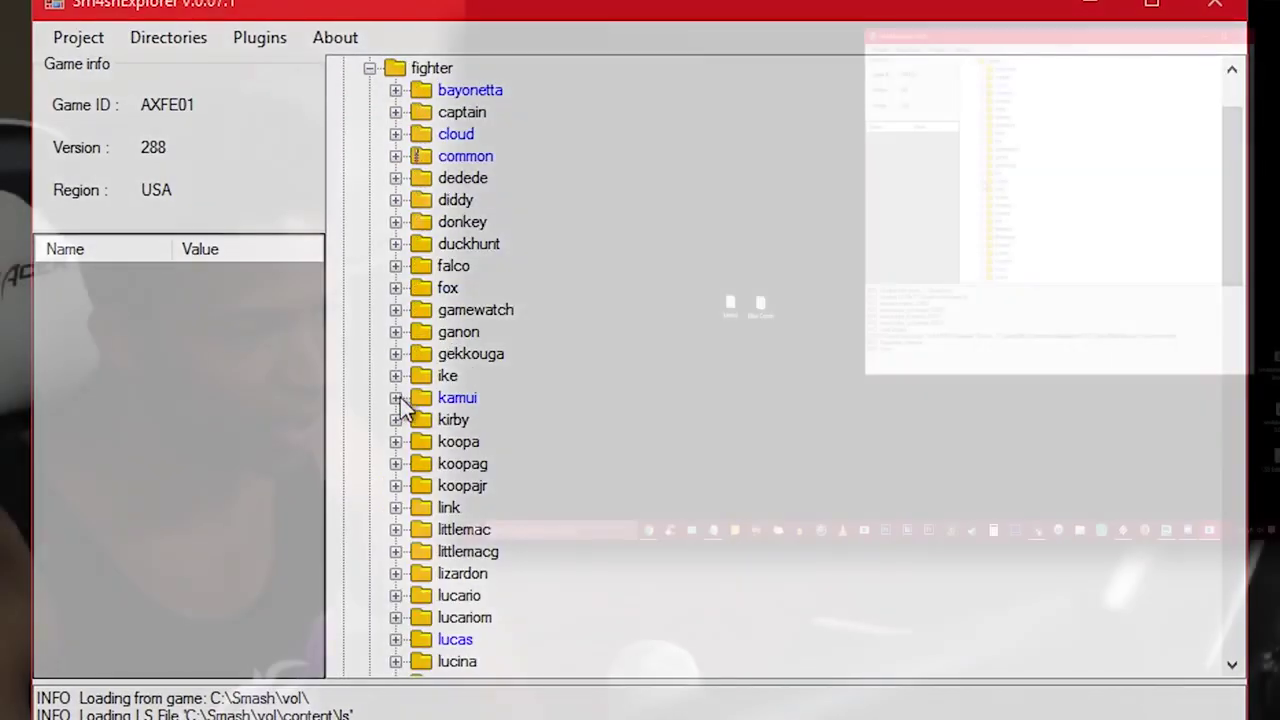
click(396, 398)
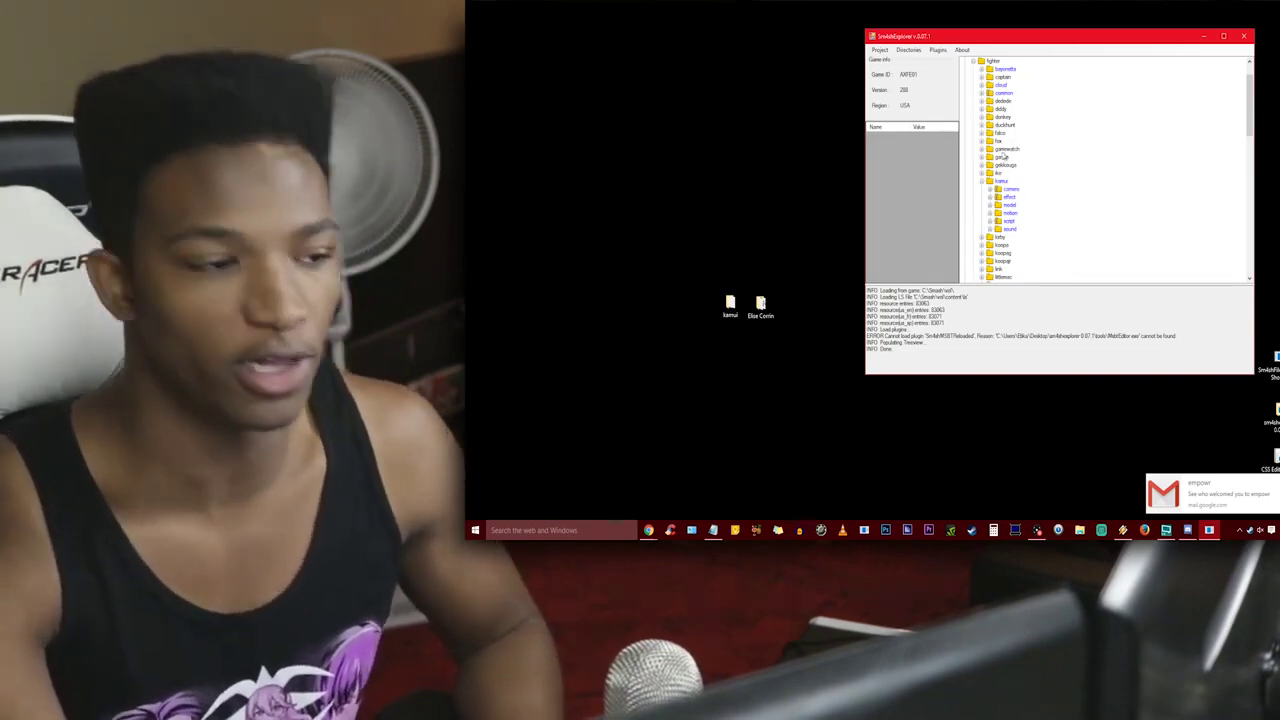
Look through the character folders under fighter, including warioman and murabito.
scroll(1043, 166, down, 3)
scroll(500, 380, down, 14)
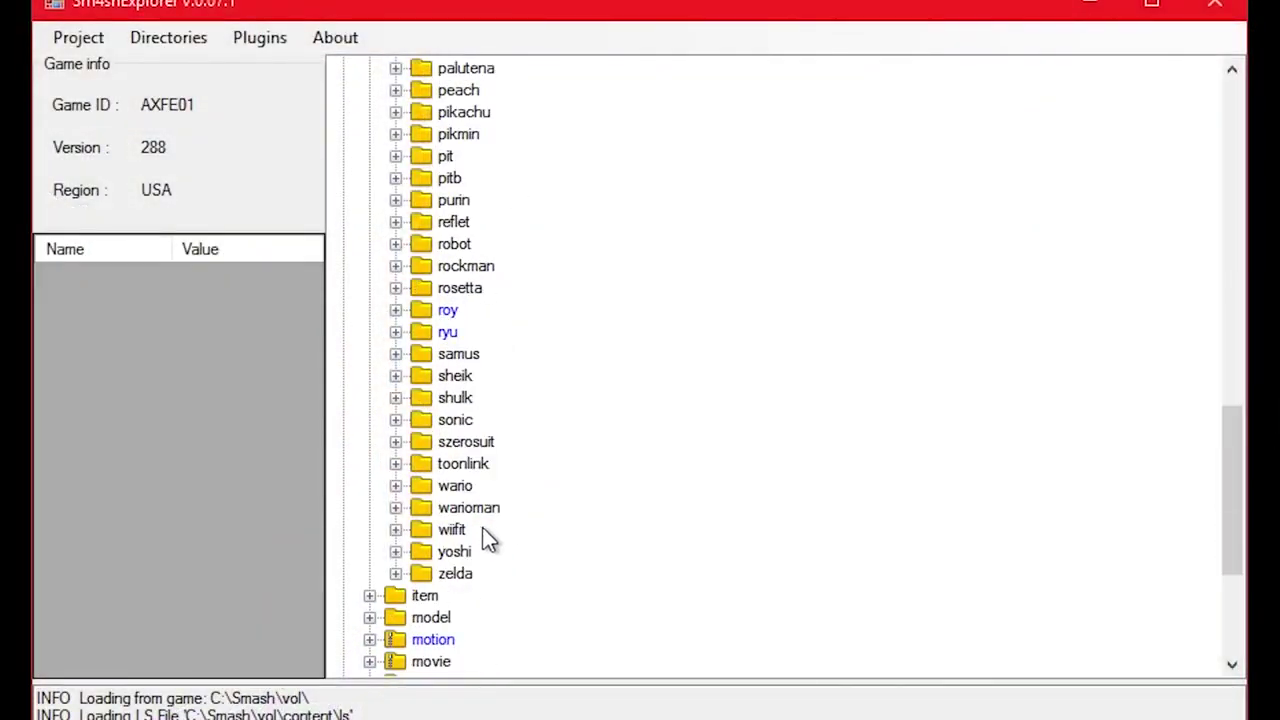
click(480, 510)
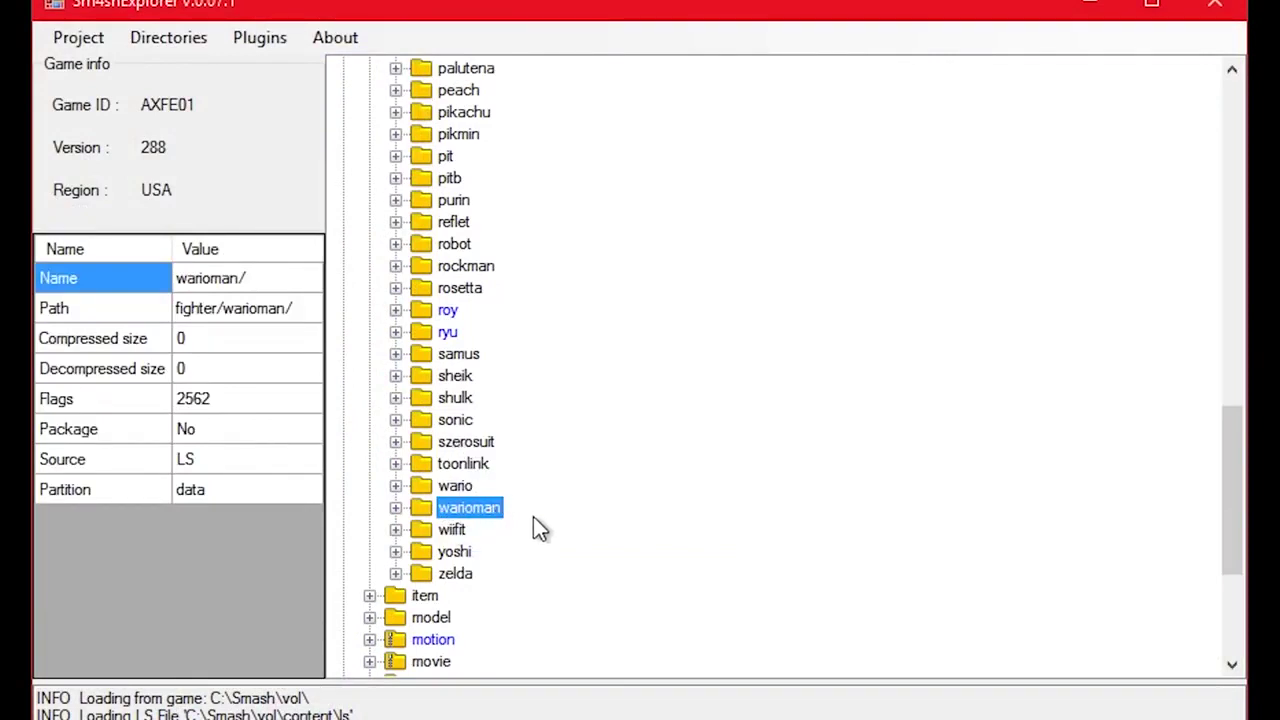
scroll(531, 528, up, 7)
click(470, 447)
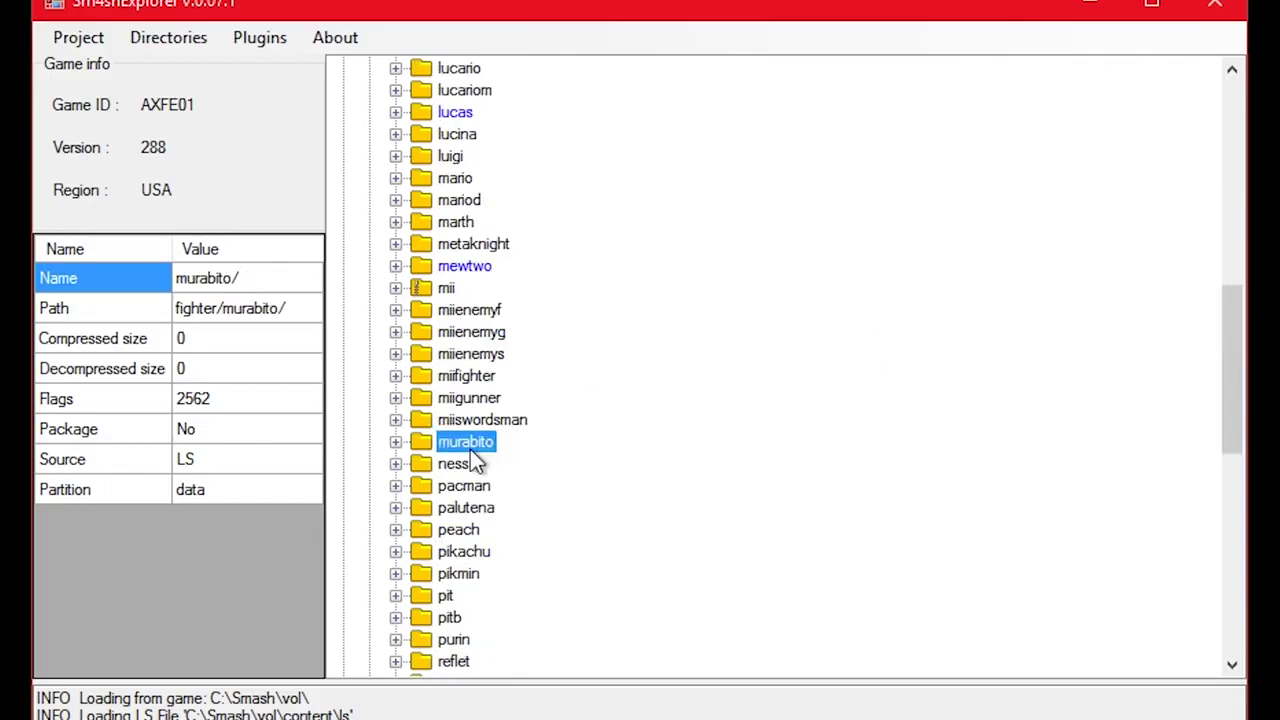
scroll(515, 447, up, 12)
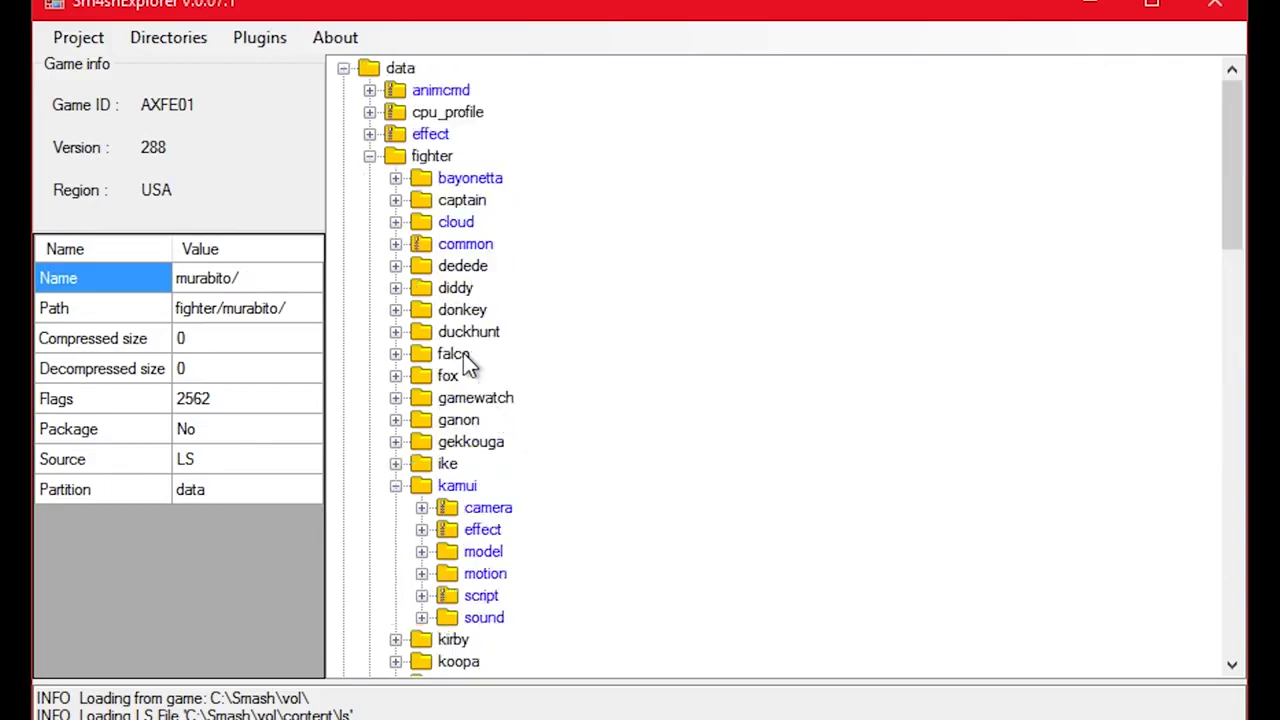
Expand kamui's model folder and its body subfolder to show the costume slot folders.
scroll(525, 510, down, 3)
click(422, 332)
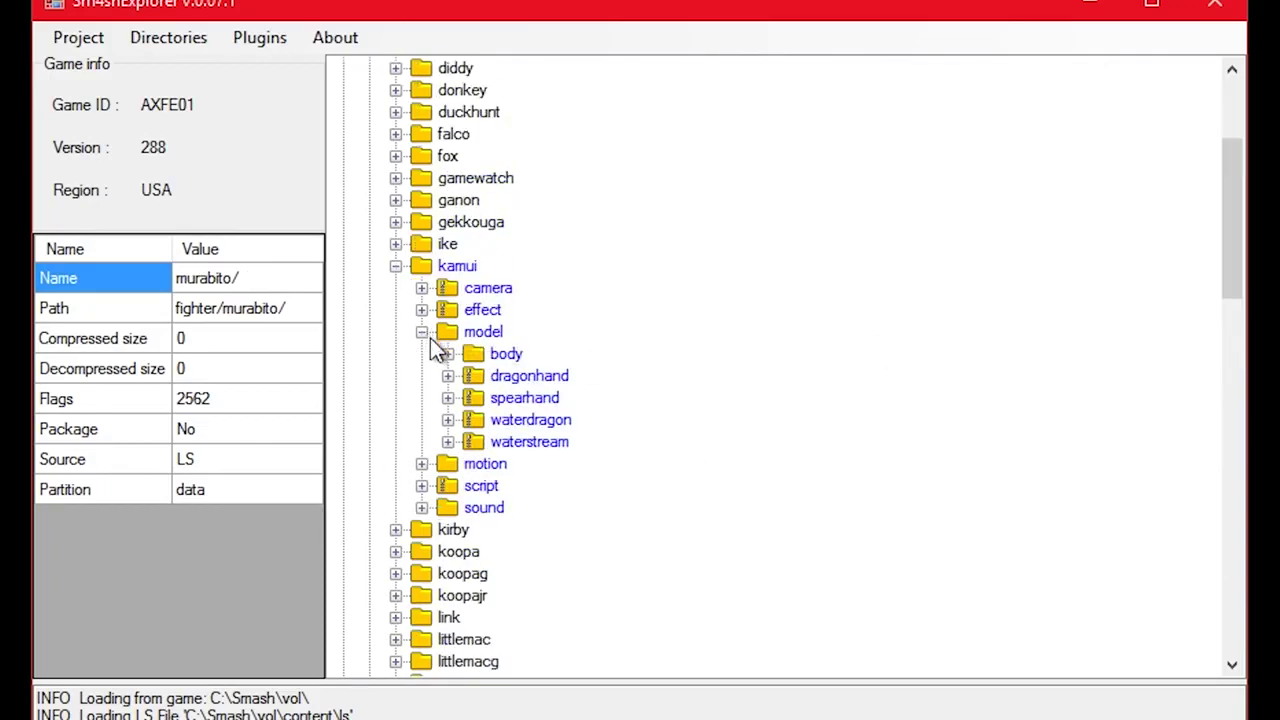
click(448, 356)
scroll(525, 362, down, 3)
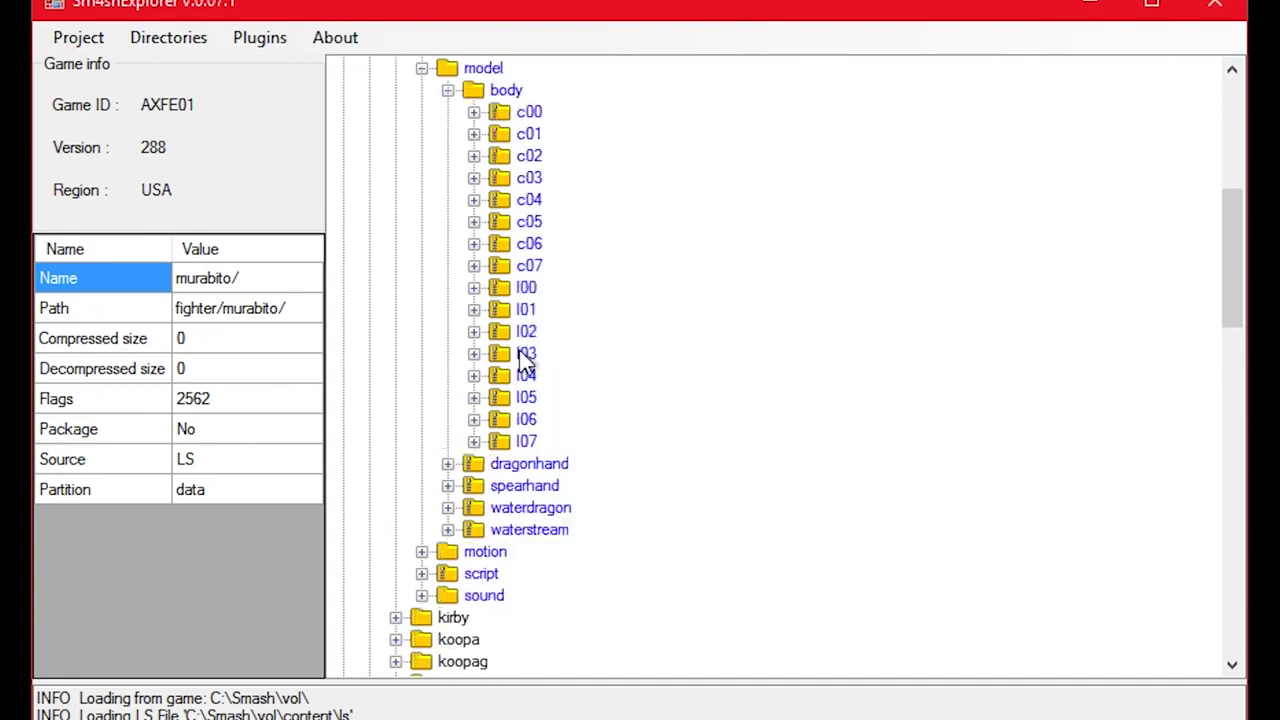
Look through kamui's body costume slots from c04 to l07 and on to the dragonhand and spearhand folders.
scroll(527, 200, up, 3)
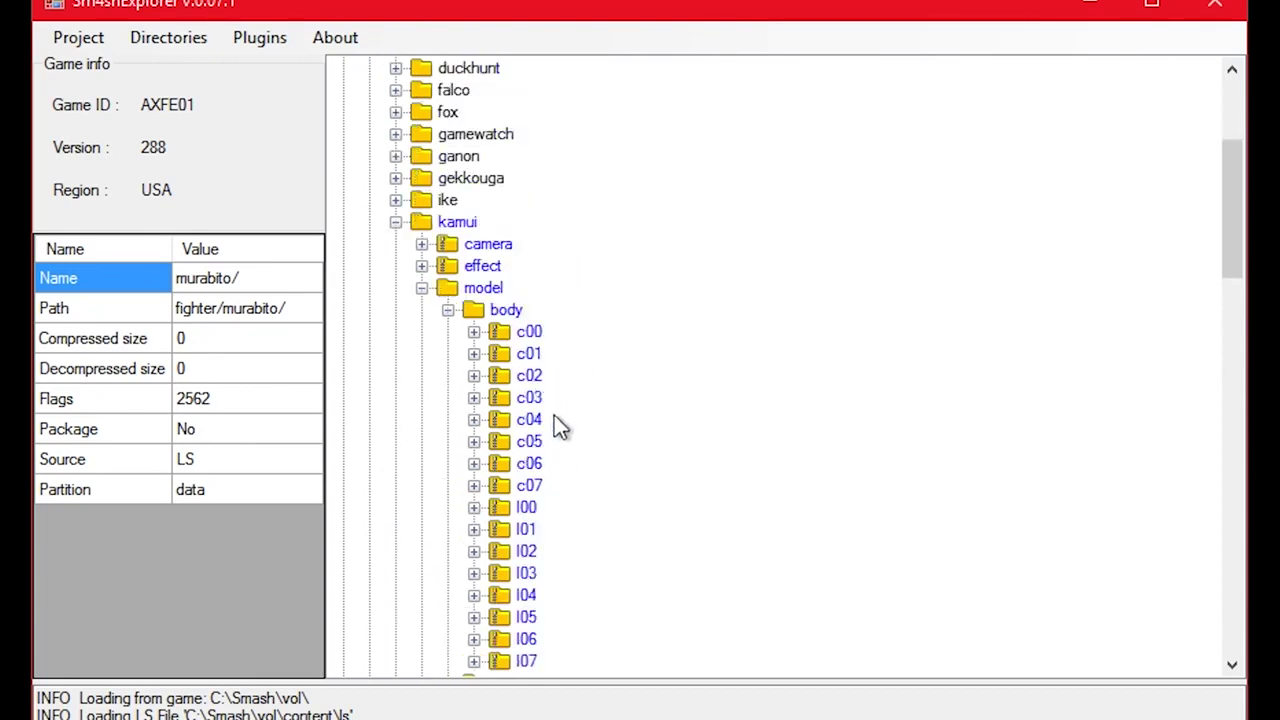
click(528, 420)
key(Down)
key(Down)
key(Down)
key(Down)
key(Down)
key(Down)
key(Down)
key(Down)
key(Down)
key(Down)
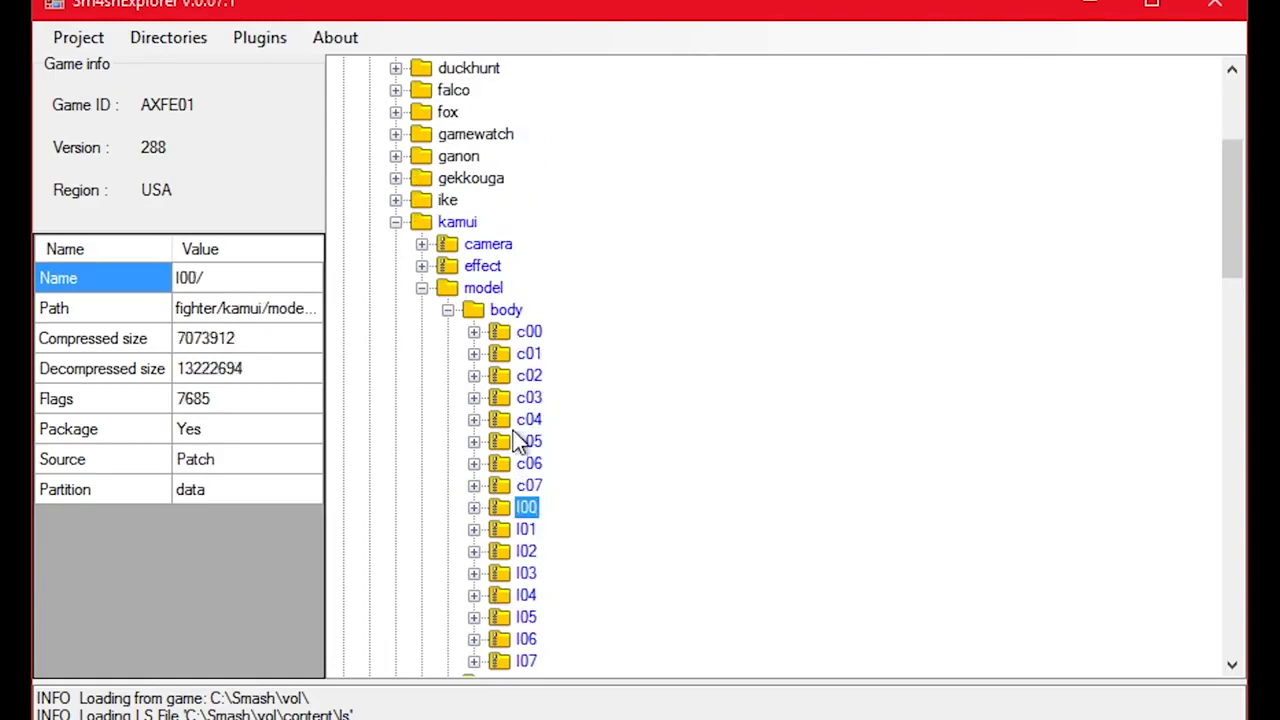
key(Down)
key(Down)
key(Down)
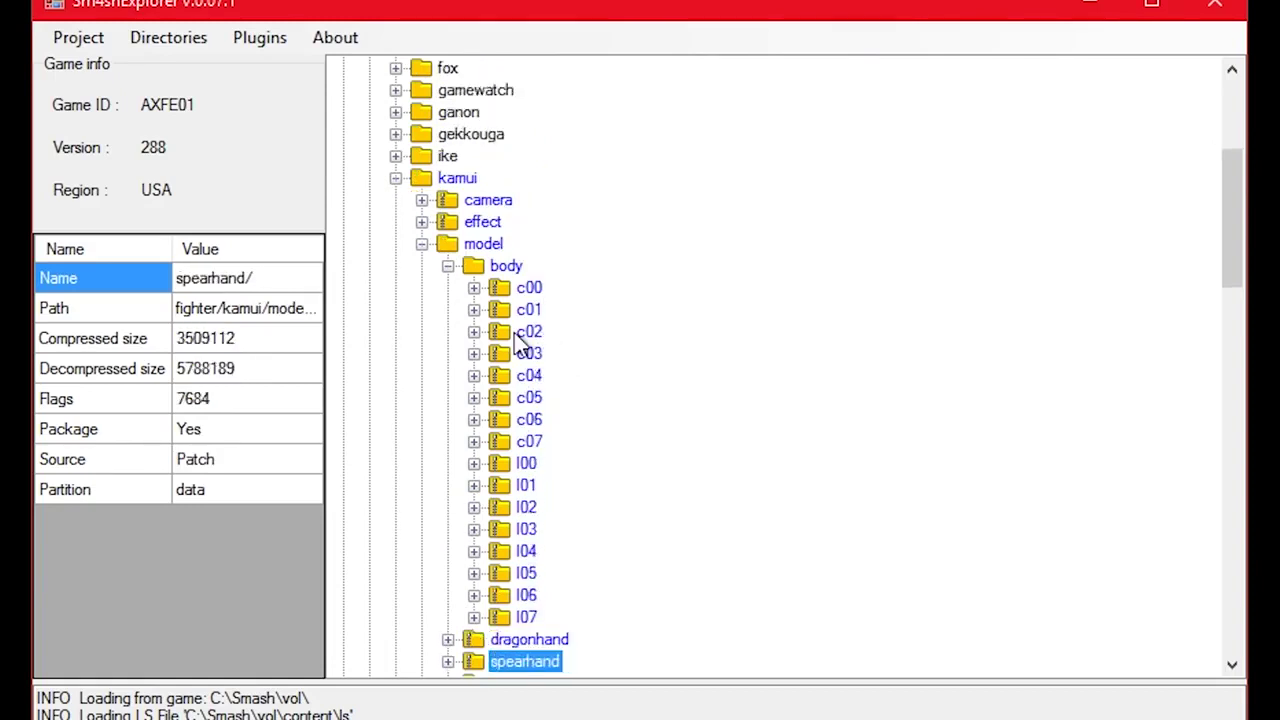
Step through costume slots c00 to c03 in kamui's body folder, then return to c00.
click(531, 287)
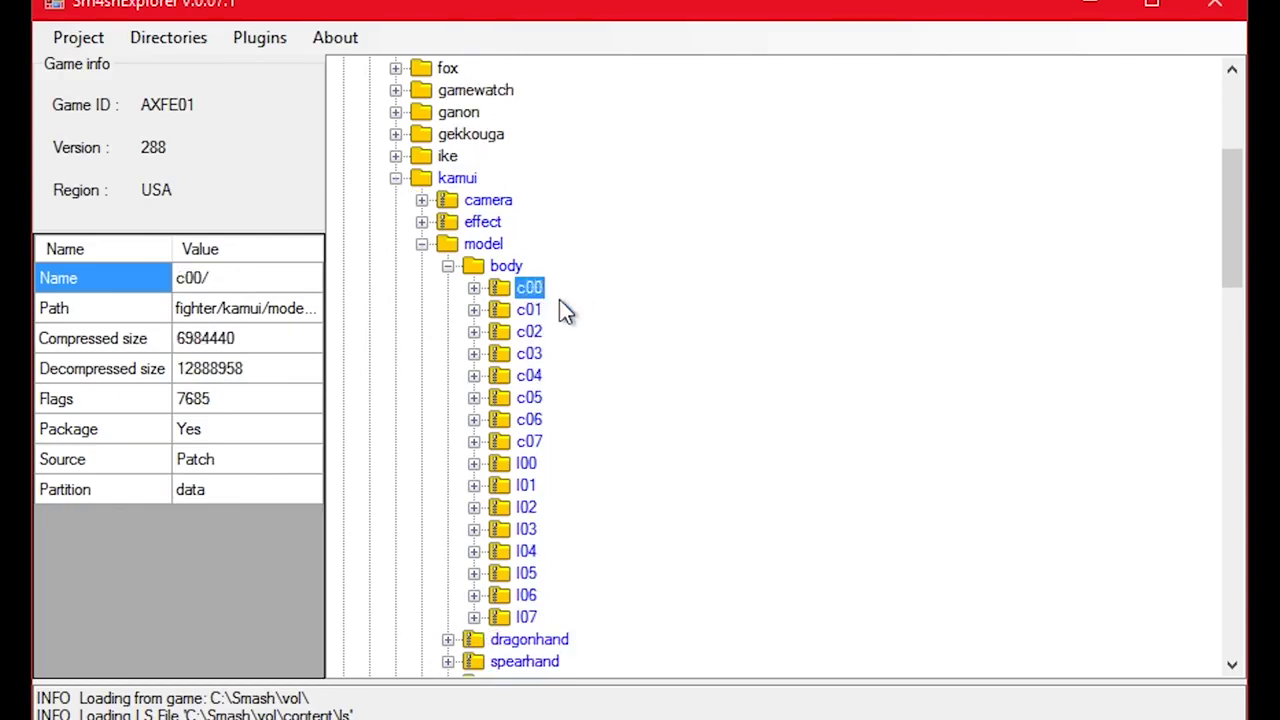
key(Down)
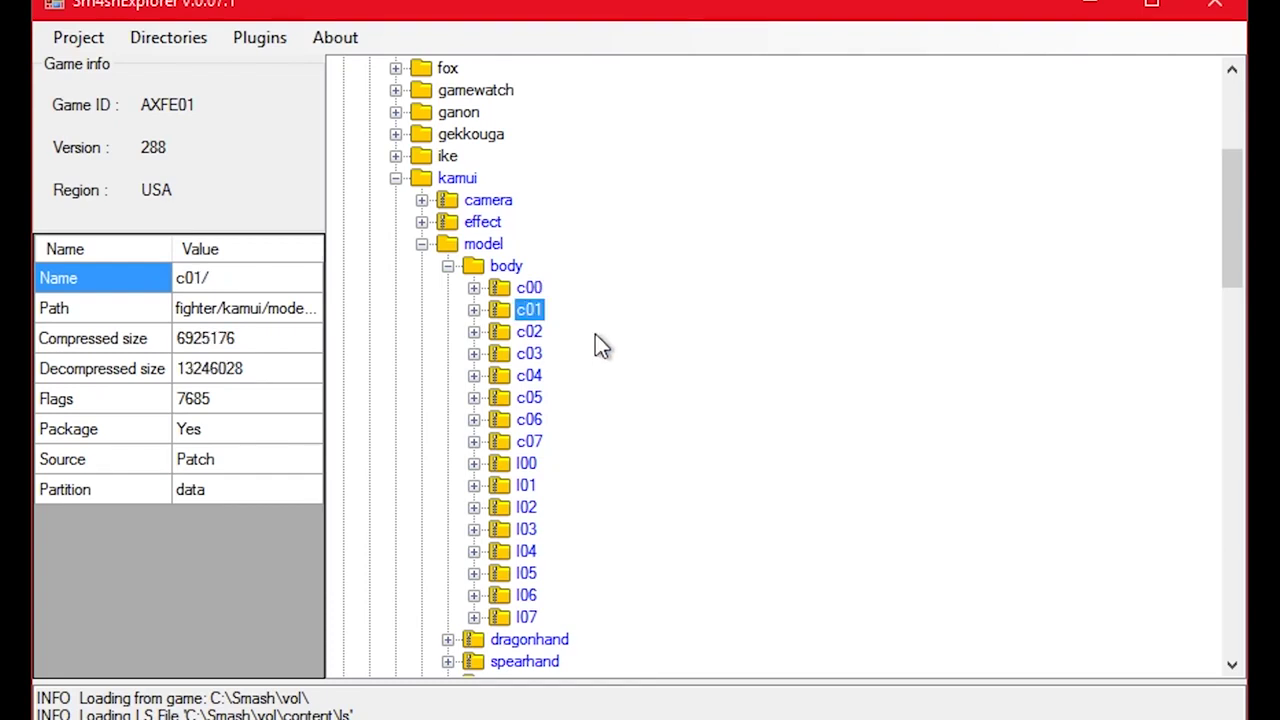
key(Down)
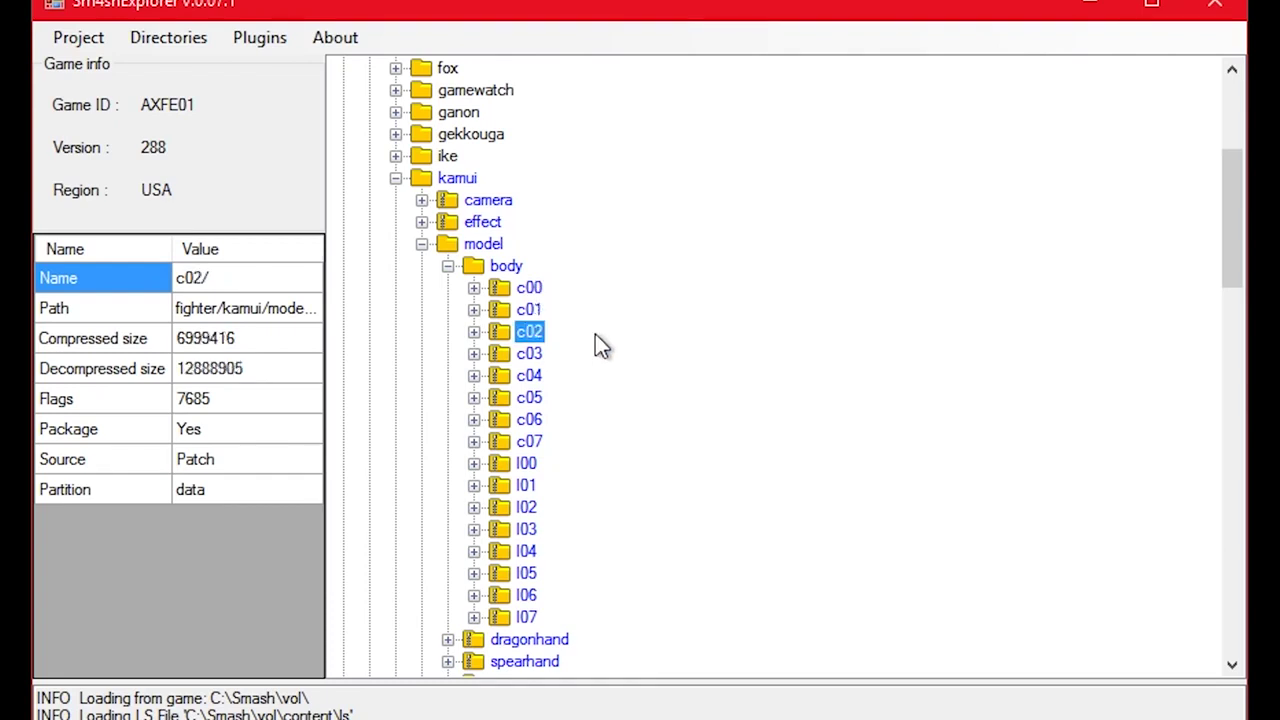
key(Down)
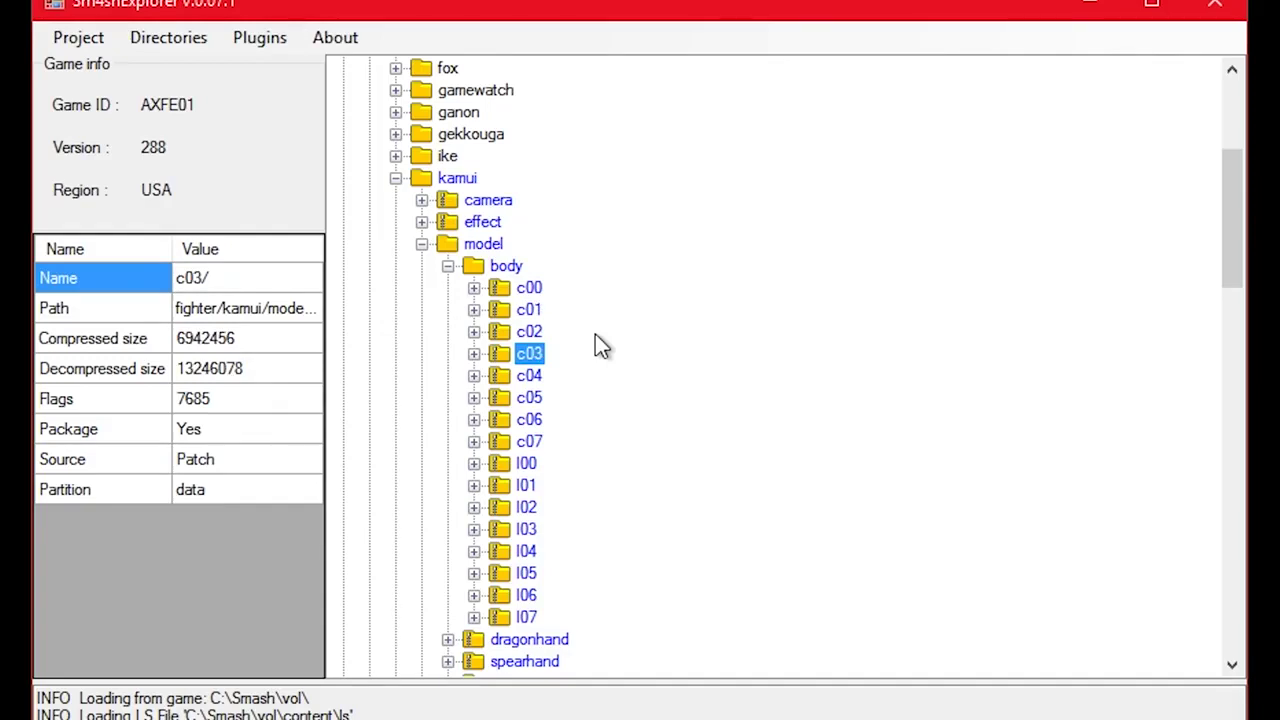
click(533, 289)
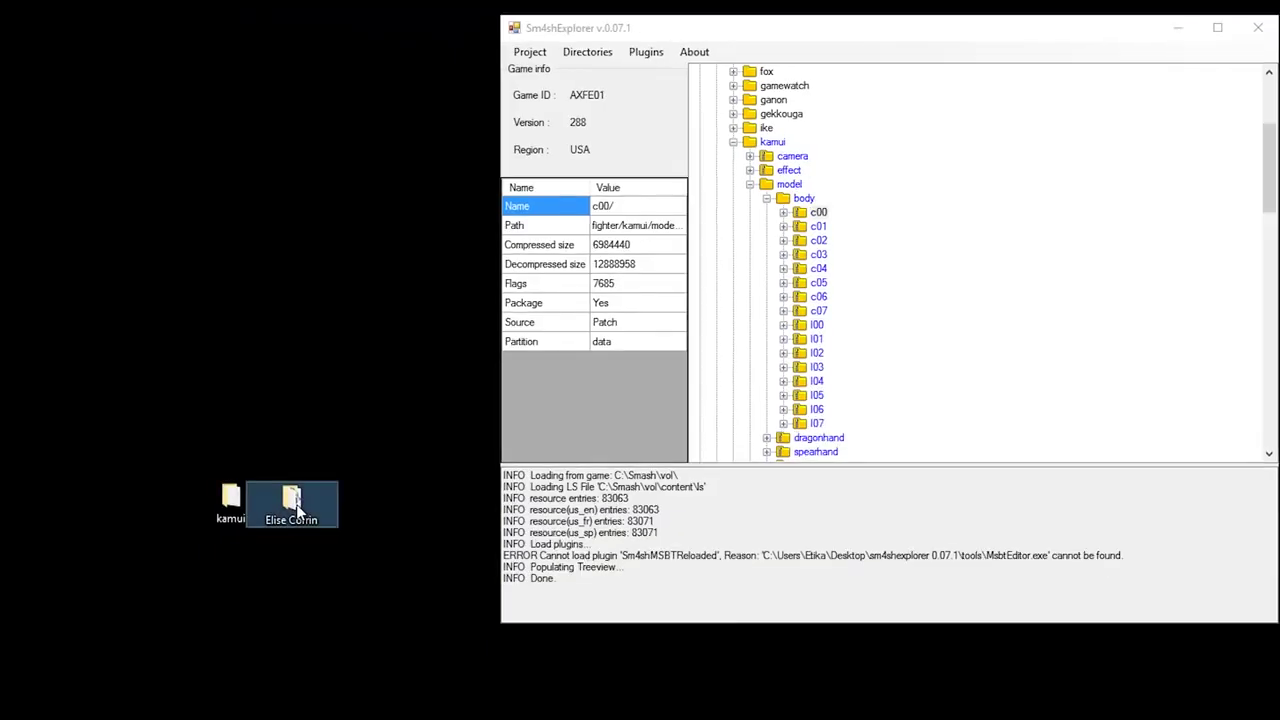
Open the desktop's Elise Corrin folder beside Sm4shExplorer and browse to Skin > kamui > model > body, matching the body folder in the tree.
double_click(295, 502)
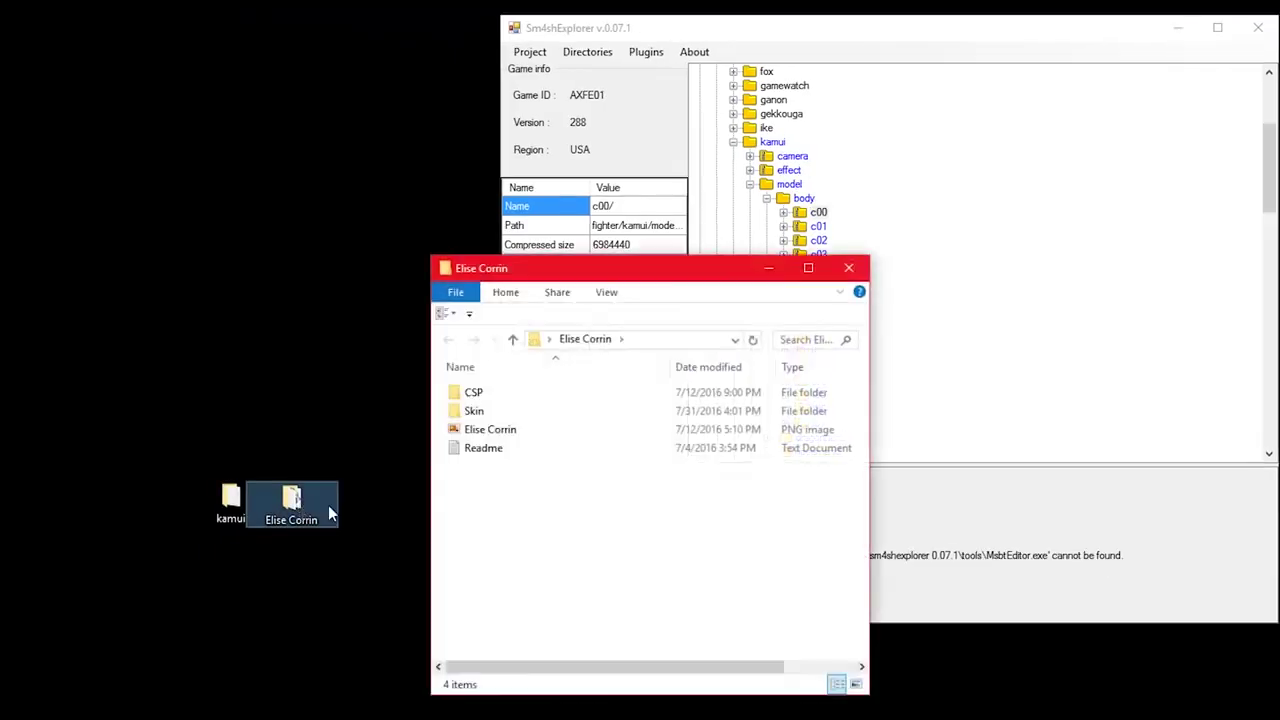
drag(543, 275, 116, 172)
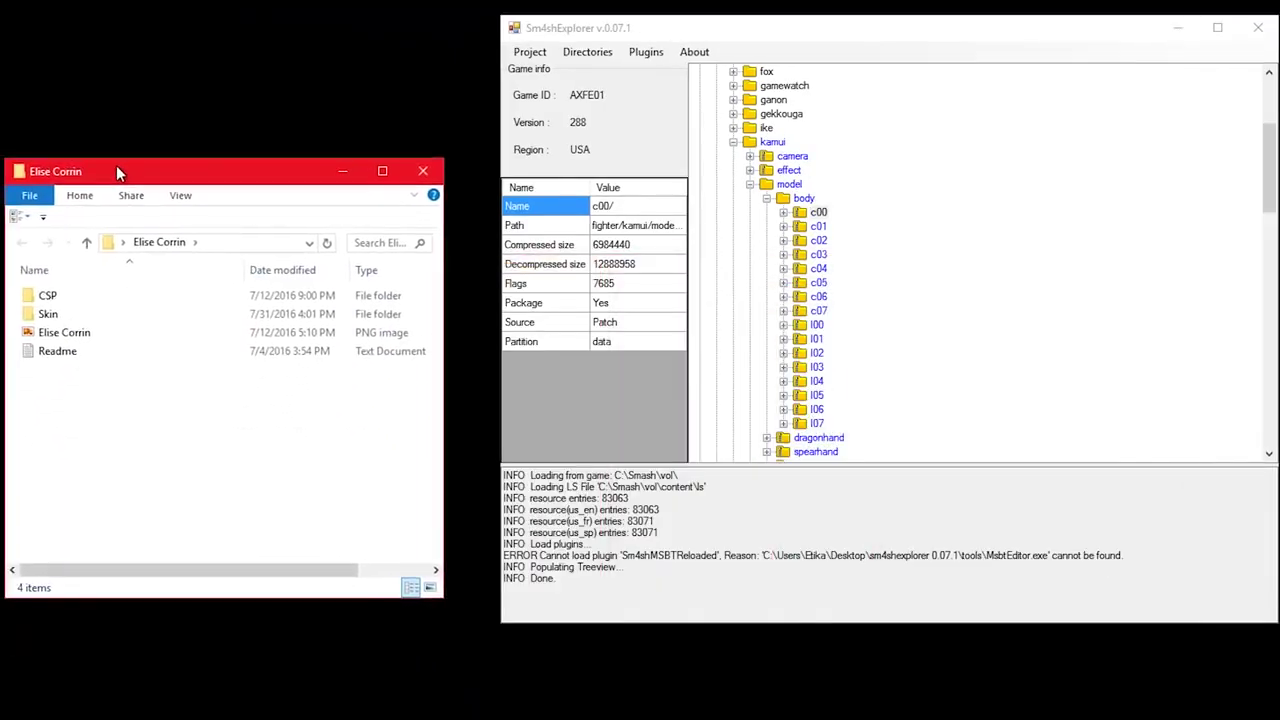
double_click(78, 314)
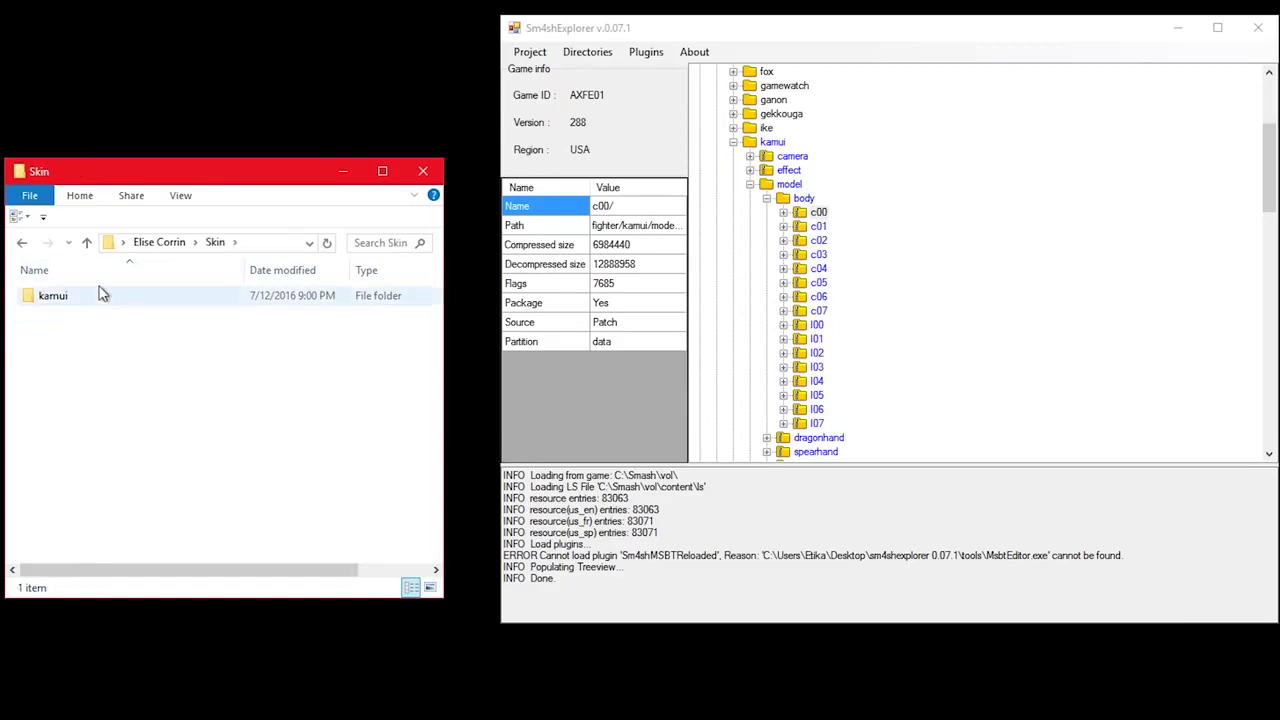
double_click(105, 298)
double_click(105, 298)
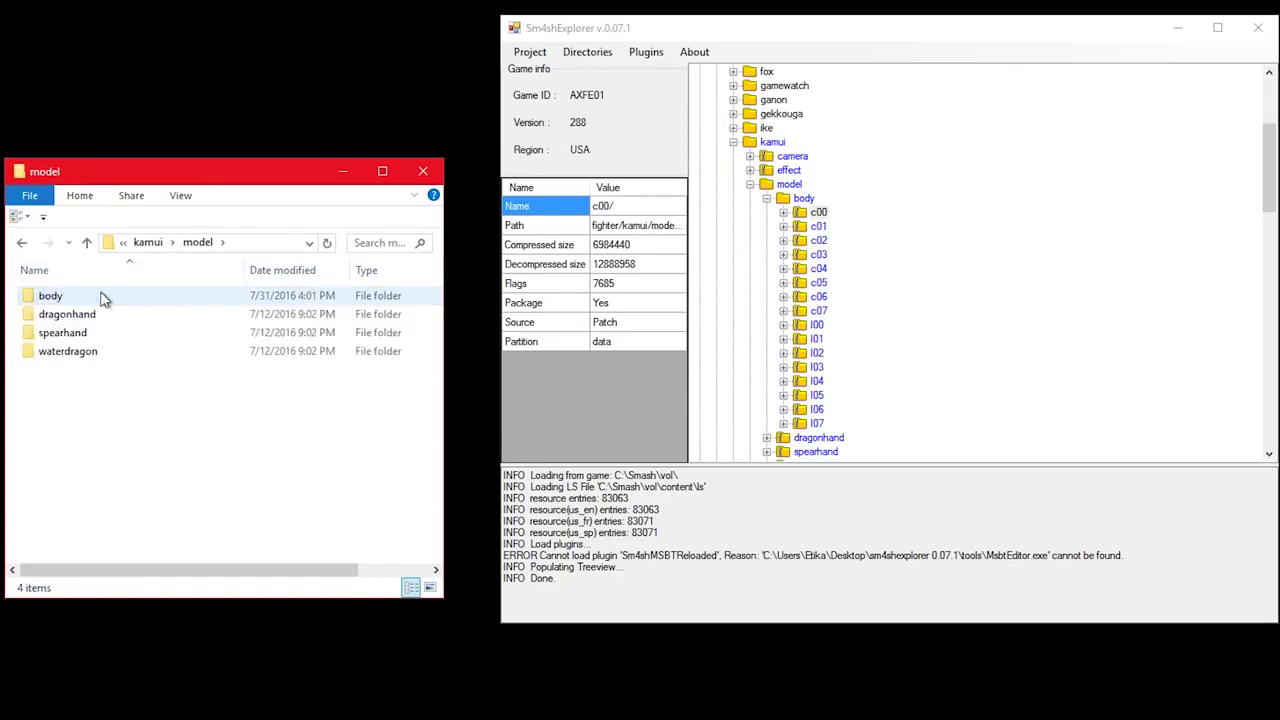
click(801, 200)
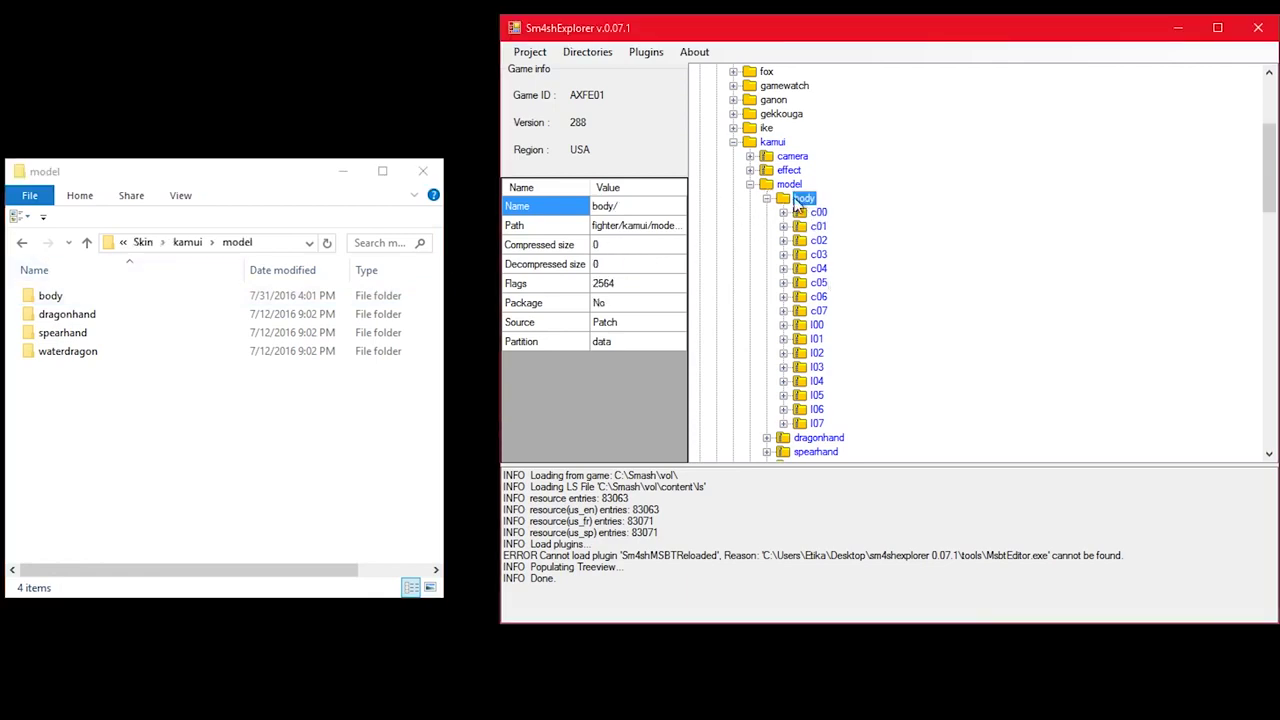
double_click(133, 297)
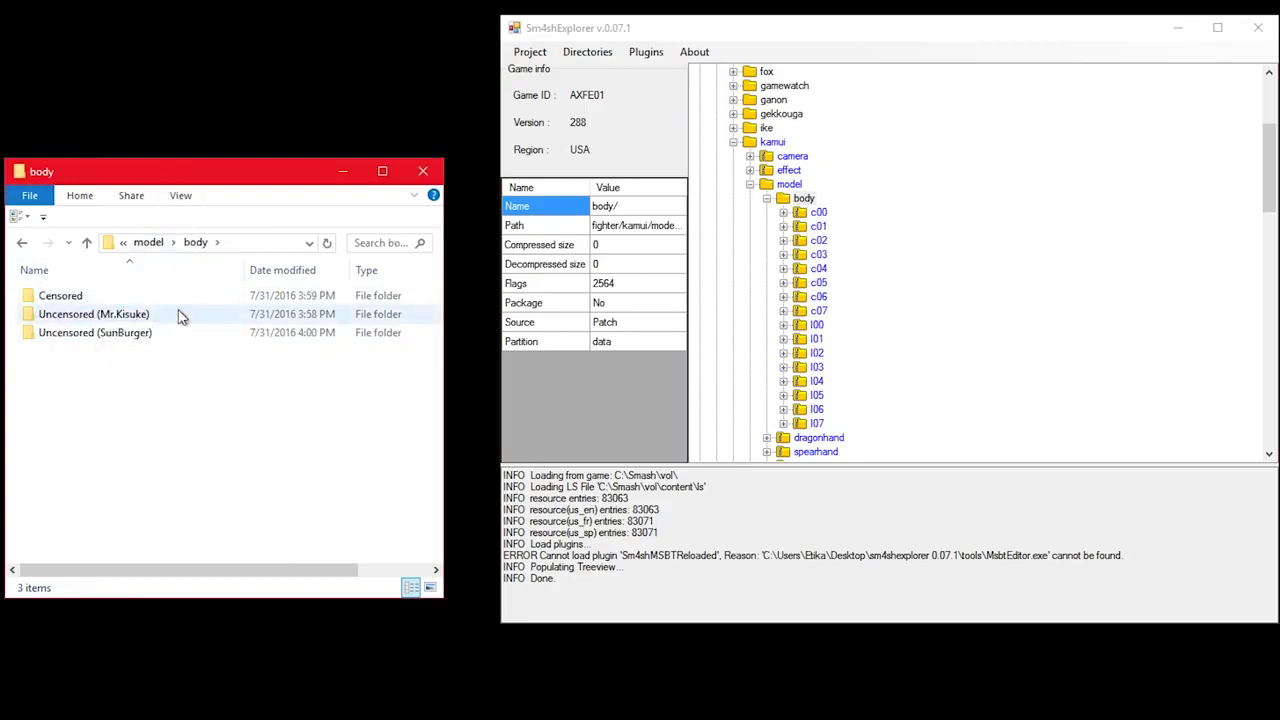
Move the body folder window clear of the desktop folders and delete the kamui folder from the desktop.
drag(197, 178, 214, 35)
click(231, 502)
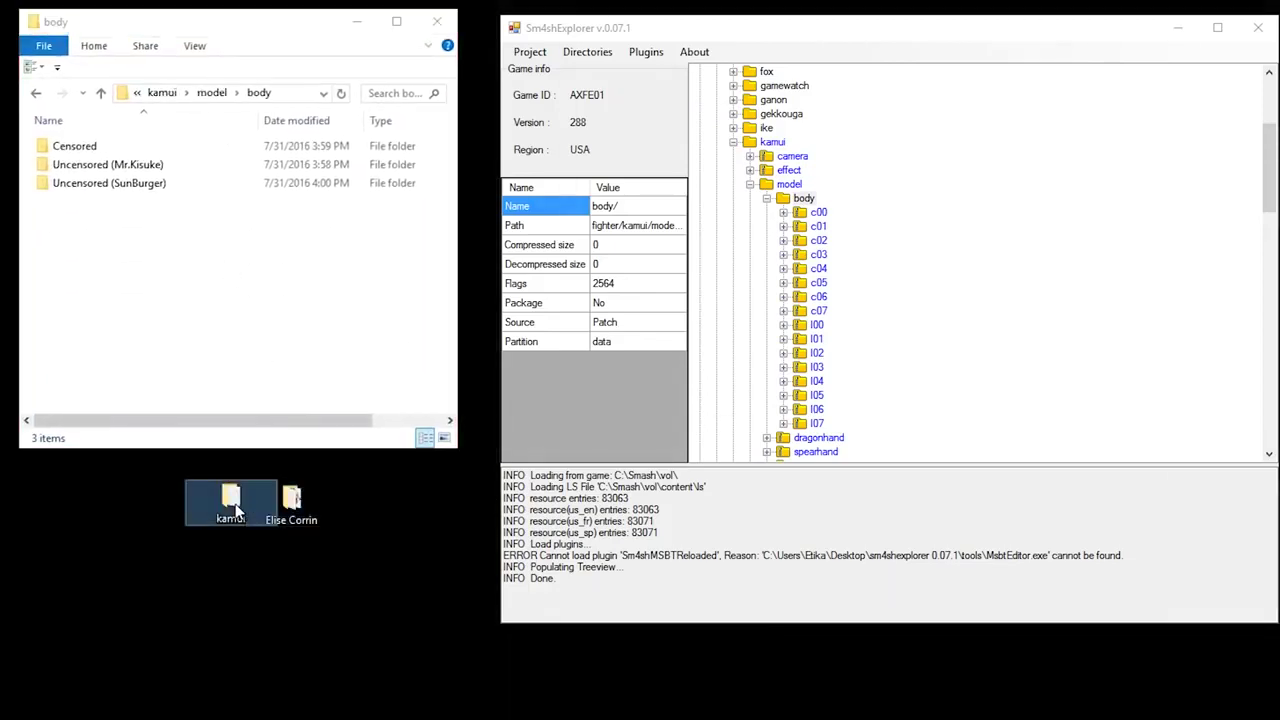
drag(222, 588, 235, 466)
key(Delete)
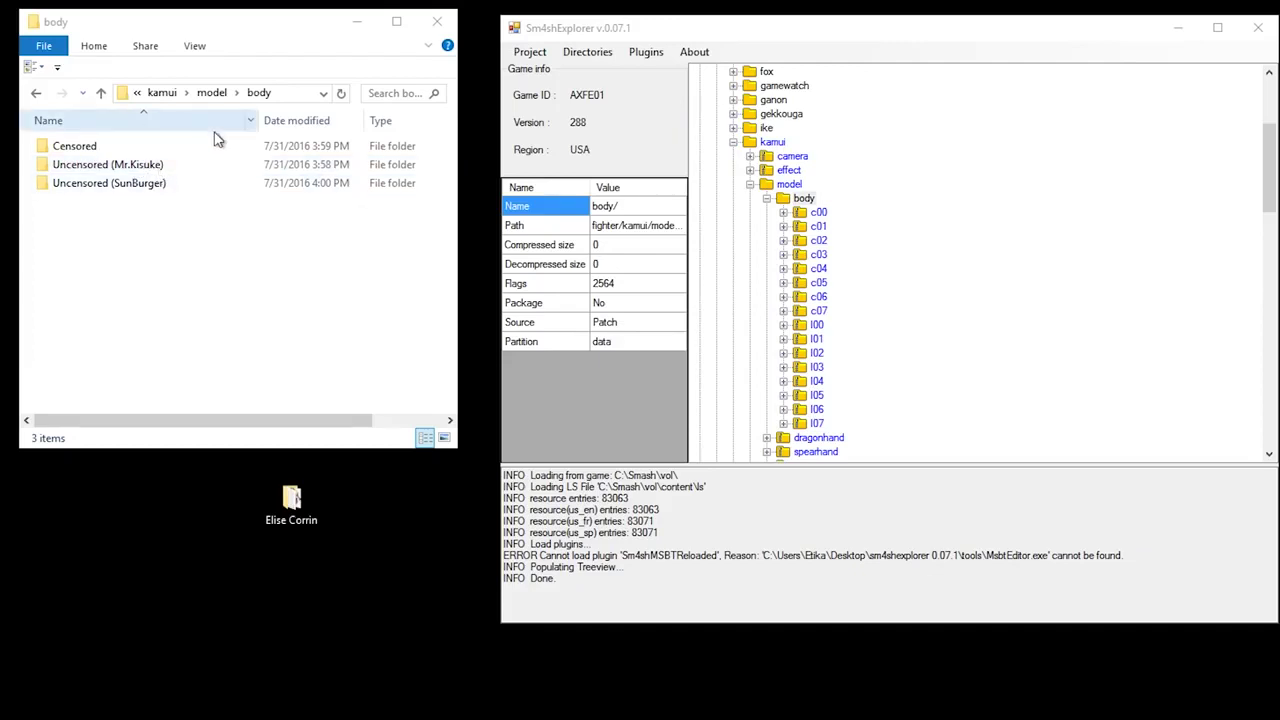
Open the Uncensored (Mr.Kisuke) skin folder and look through Sm4shExplorer's body slots from c00 to l00 for comparison.
double_click(241, 168)
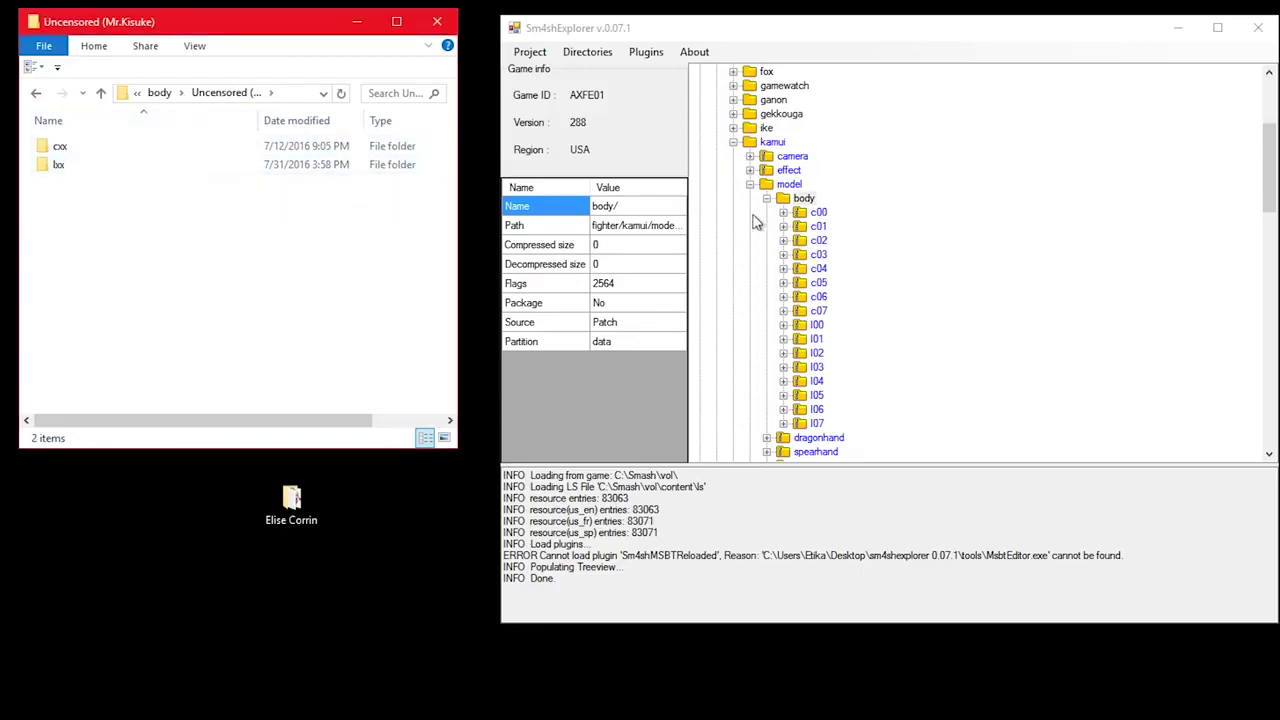
click(820, 212)
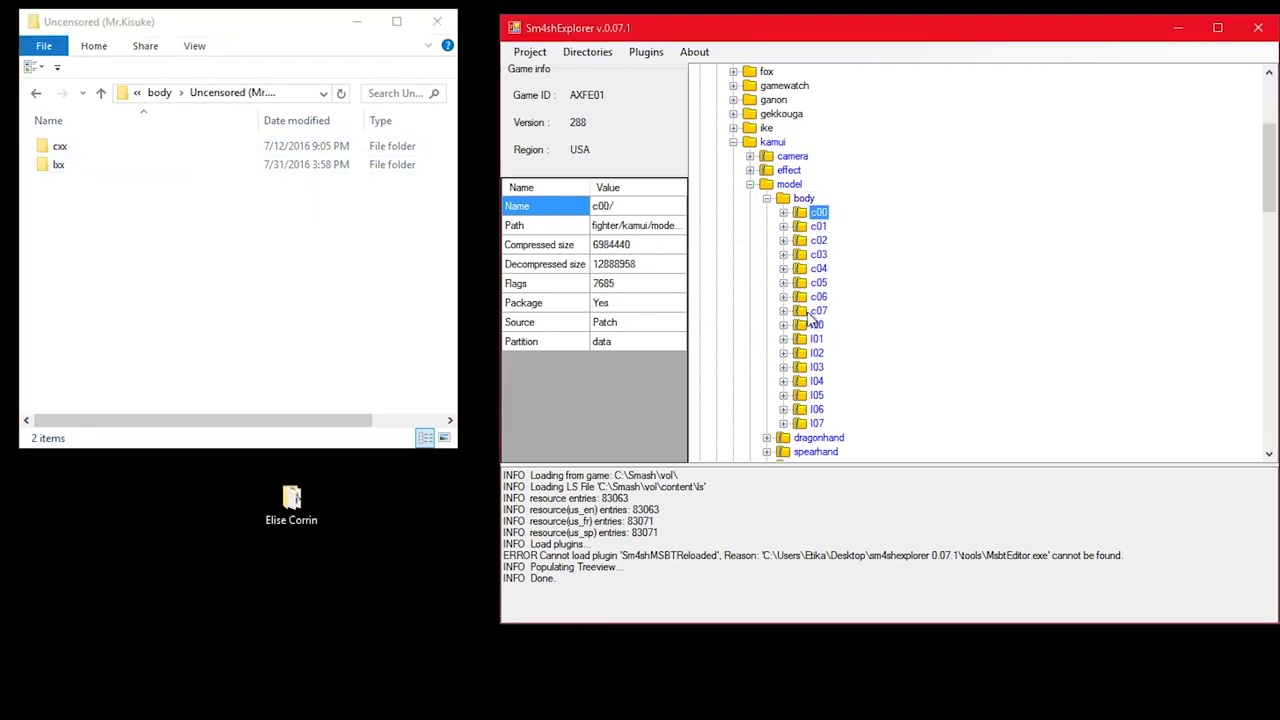
key(Down)
key(Down)
key(Down)
key(Down)
key(Down)
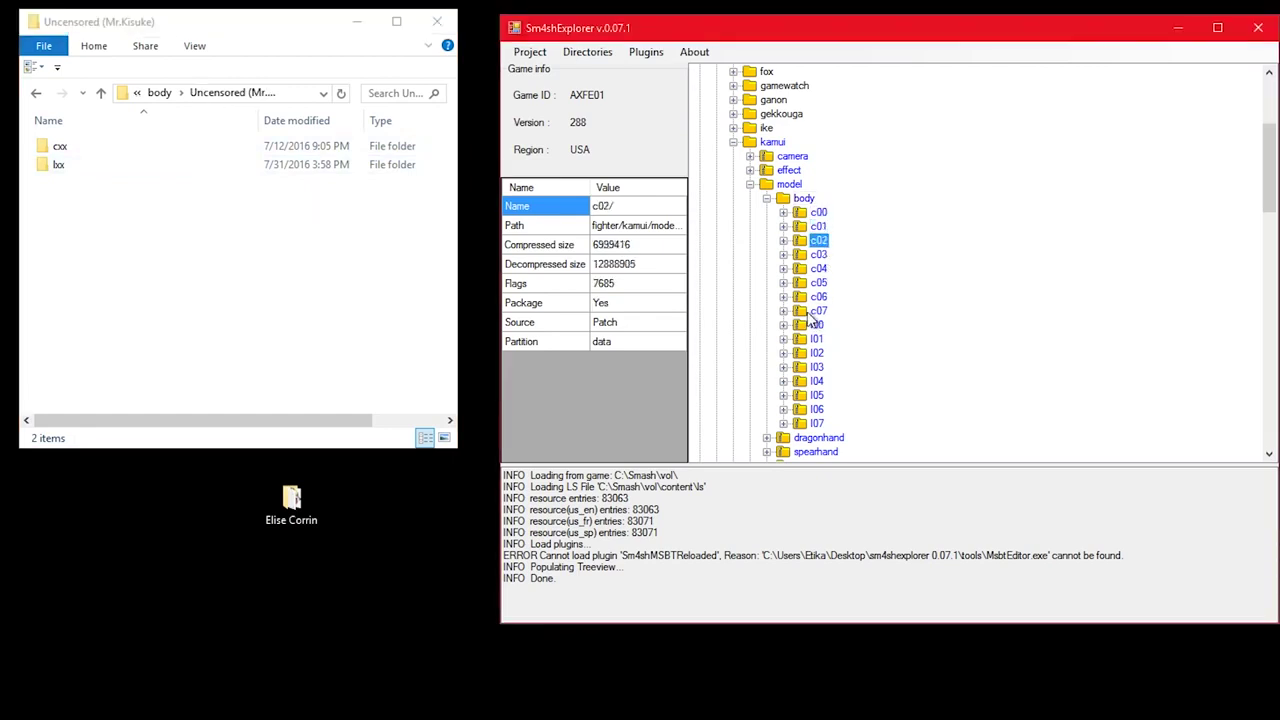
key(Down)
key(Down)
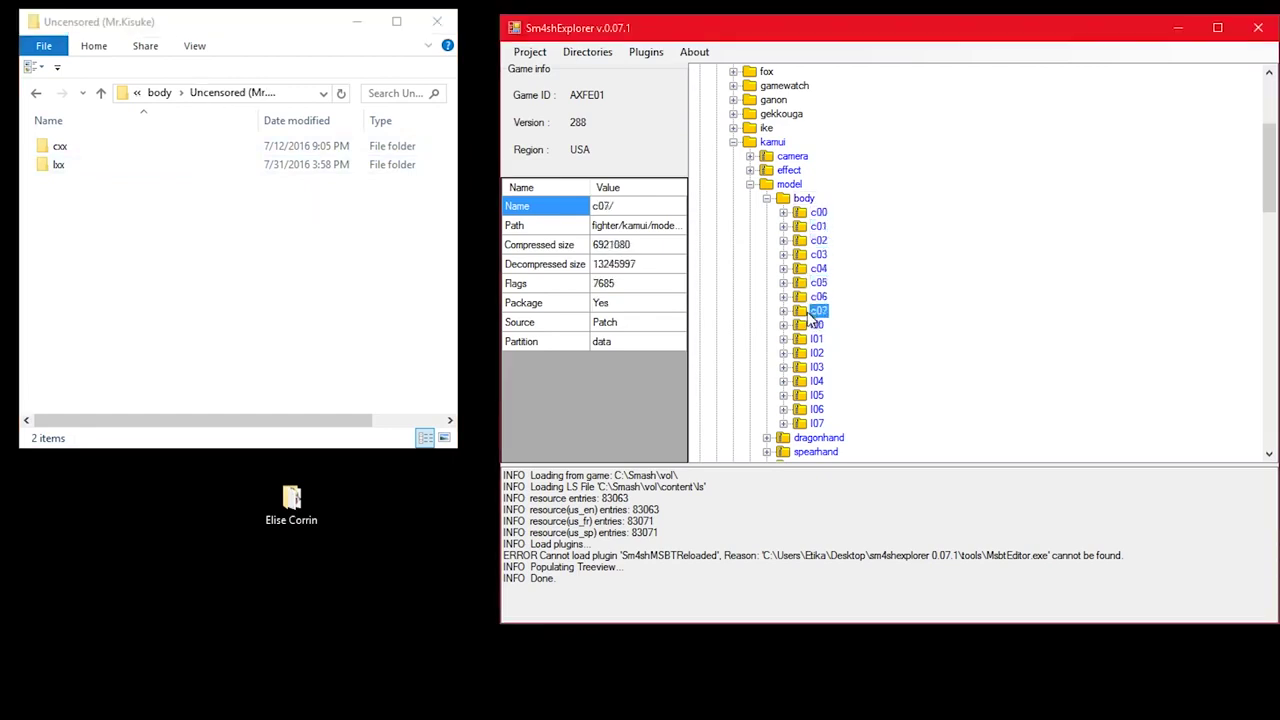
key(Down)
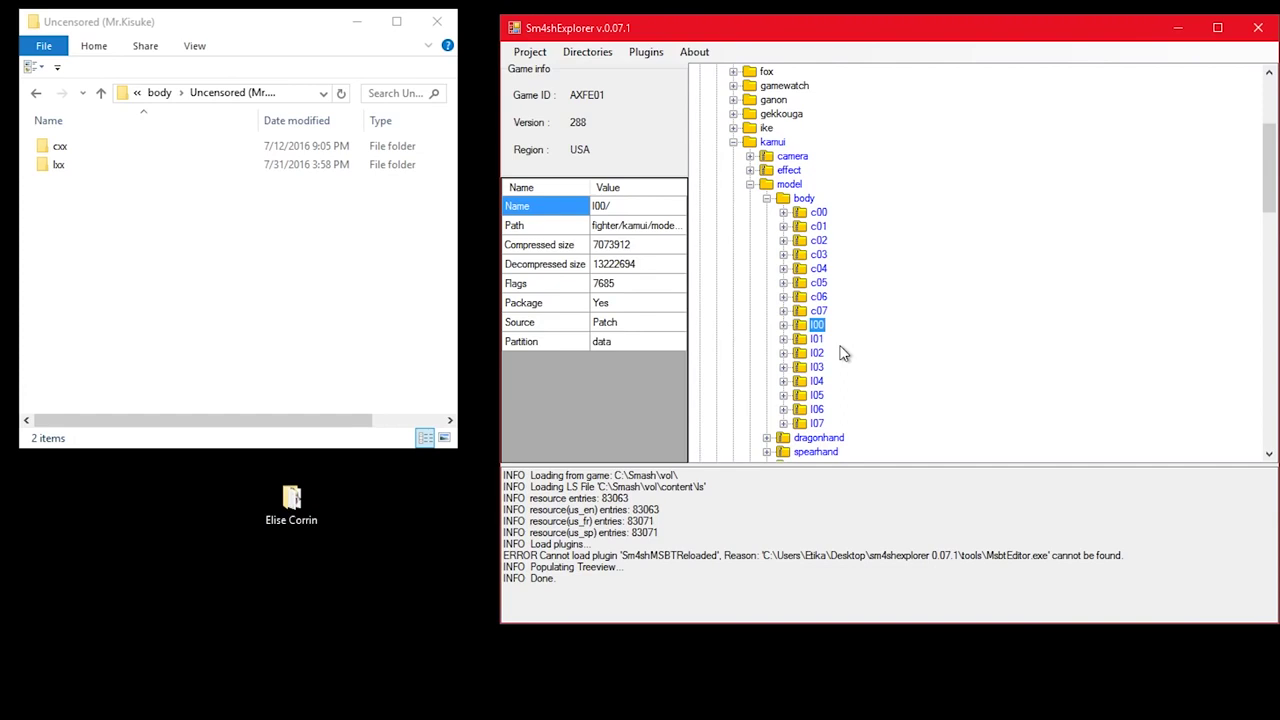
Inspect the skin's cxx and lxx folders, view the model files inside cxx, and return to the parent folder.
click(151, 150)
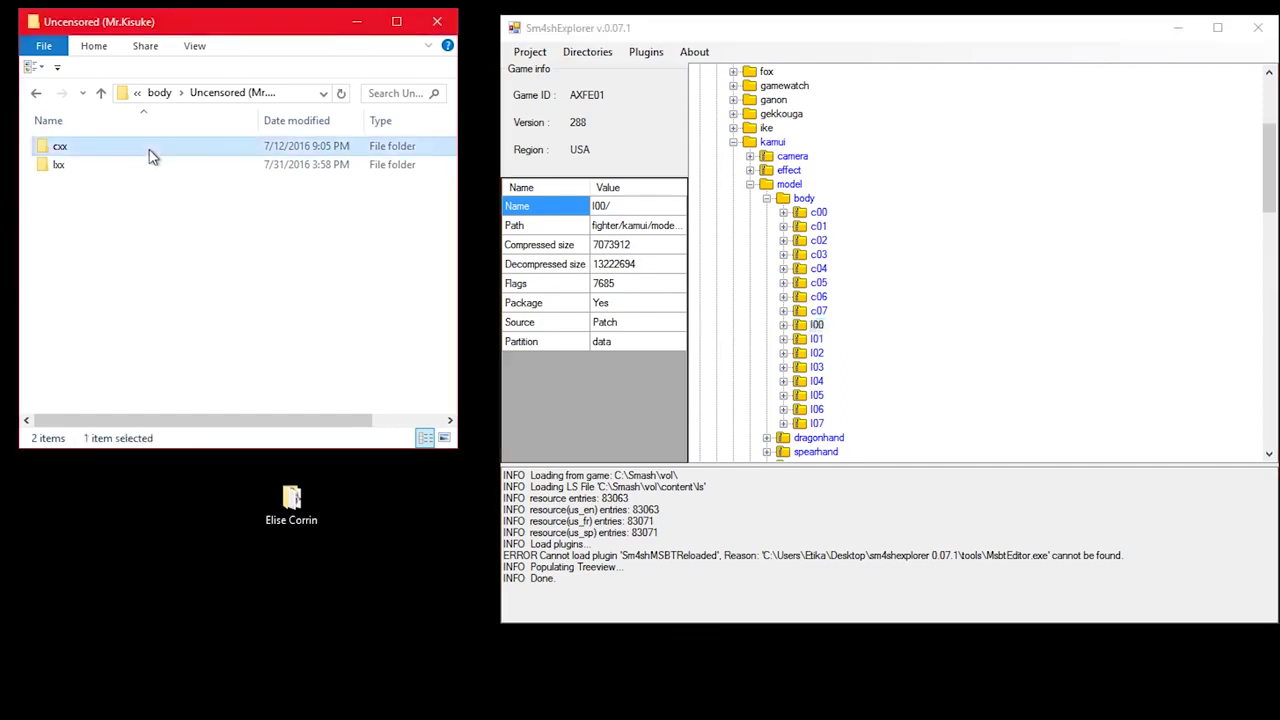
click(65, 167)
click(60, 166)
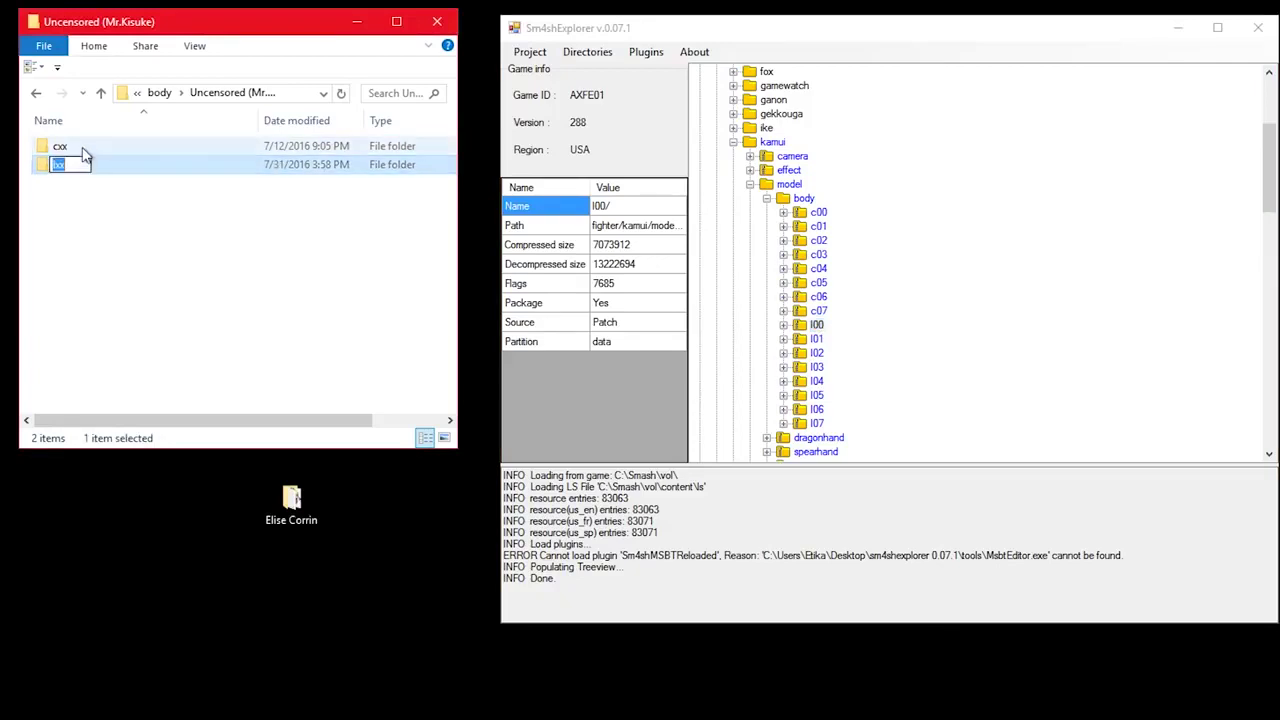
click(85, 150)
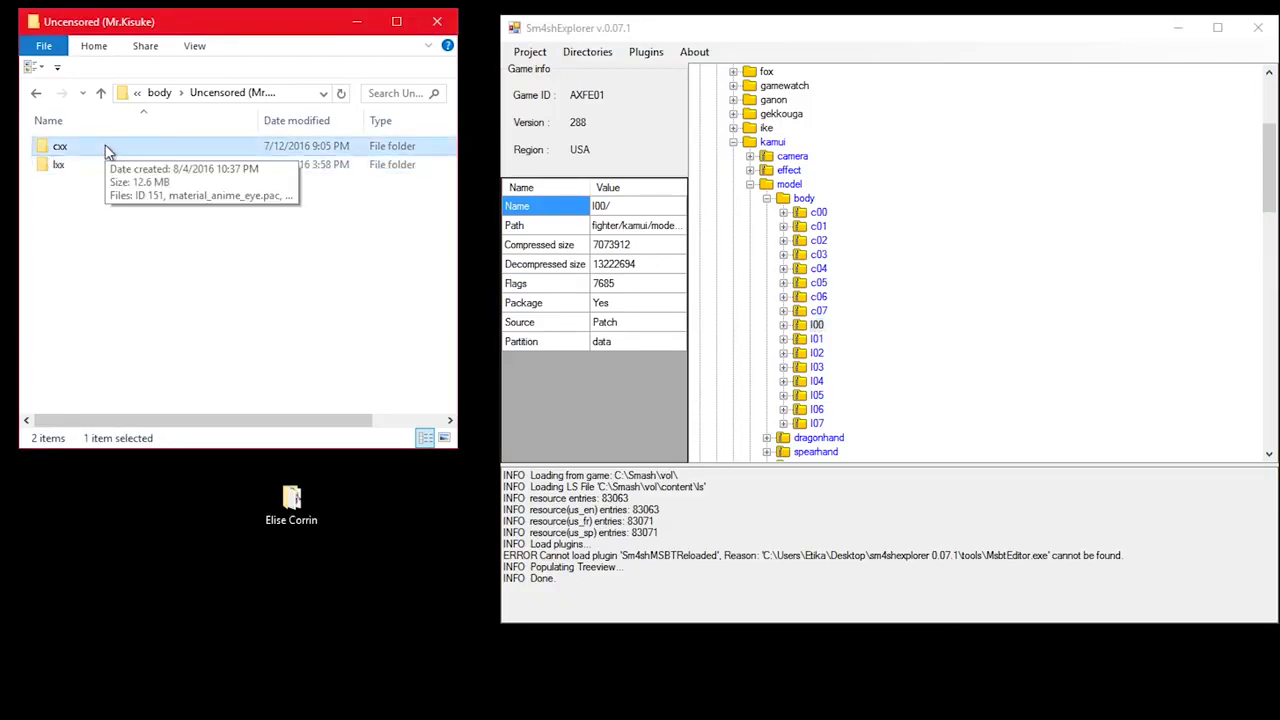
double_click(108, 150)
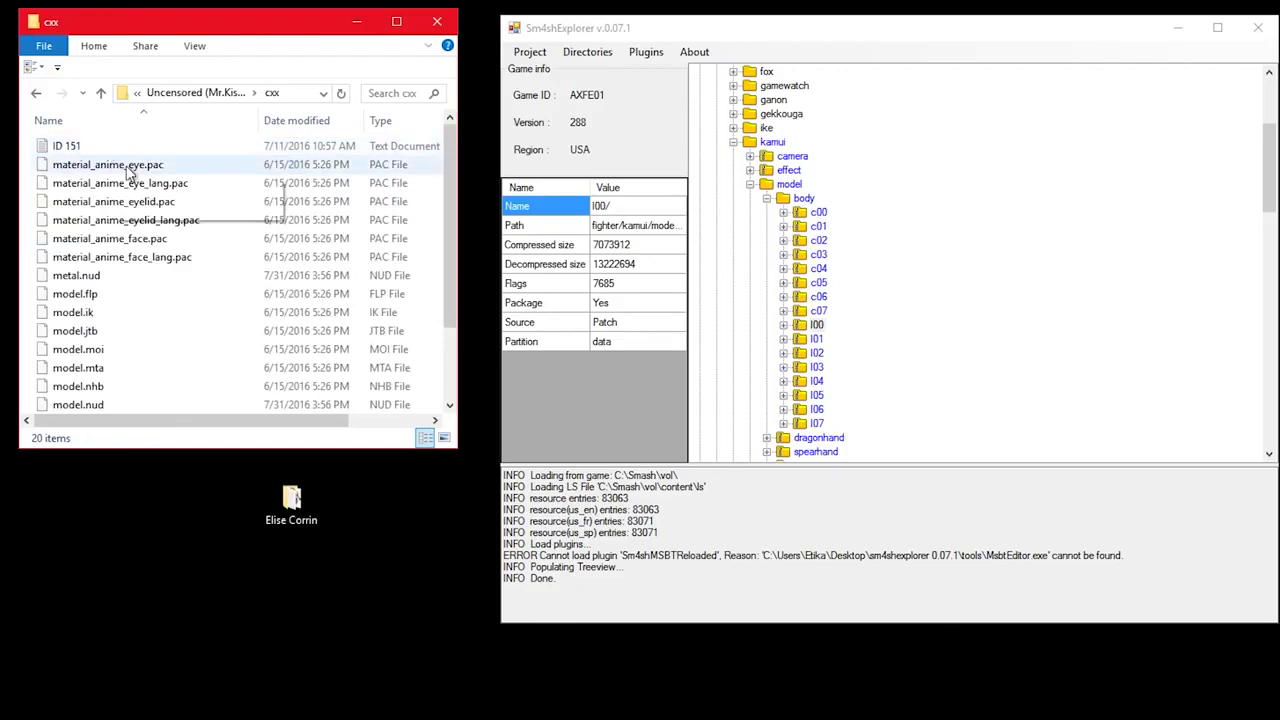
click(101, 95)
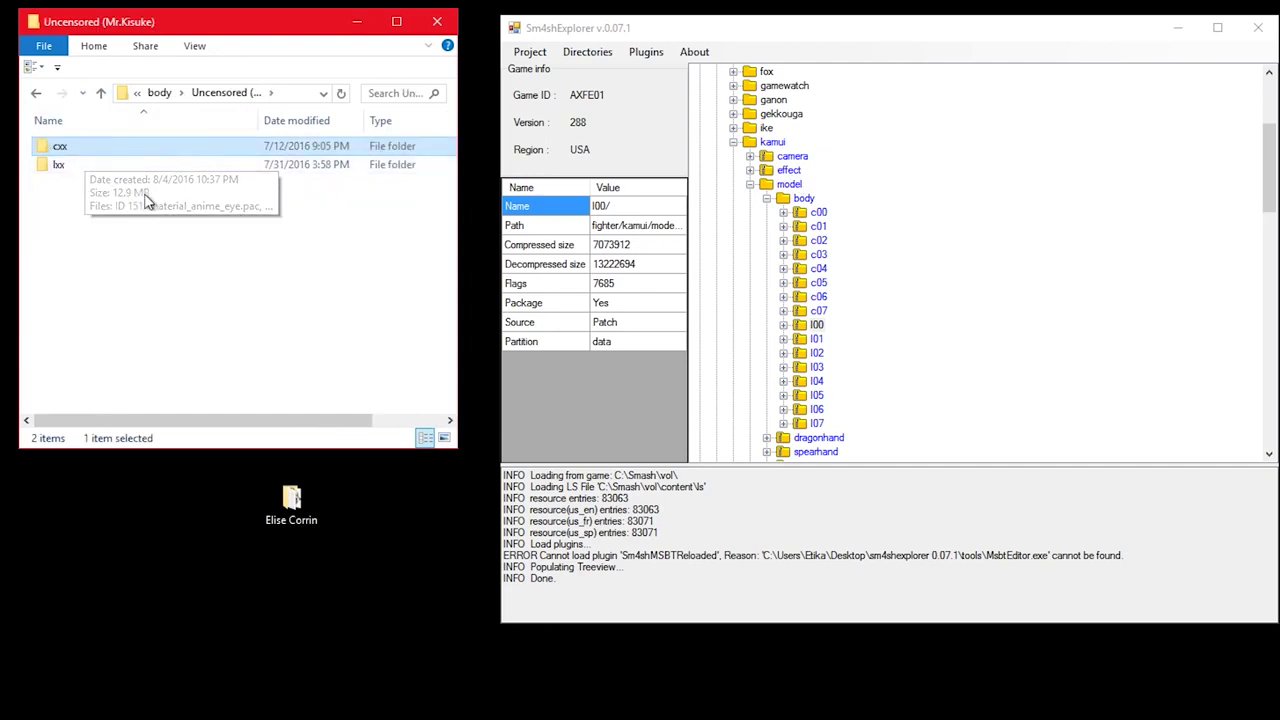
Go through the c00 to c04 costume slots in Sm4shExplorer and select c05 as the slot for the skin.
click(819, 242)
click(818, 254)
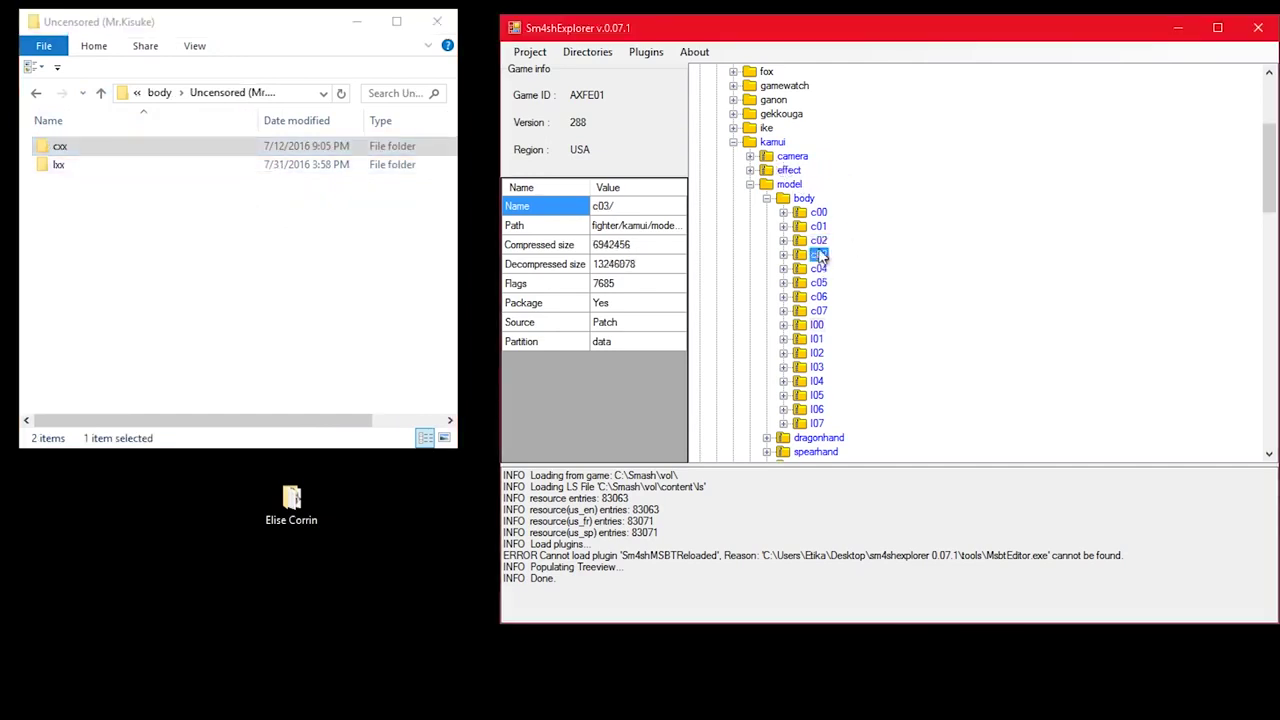
click(818, 226)
click(818, 212)
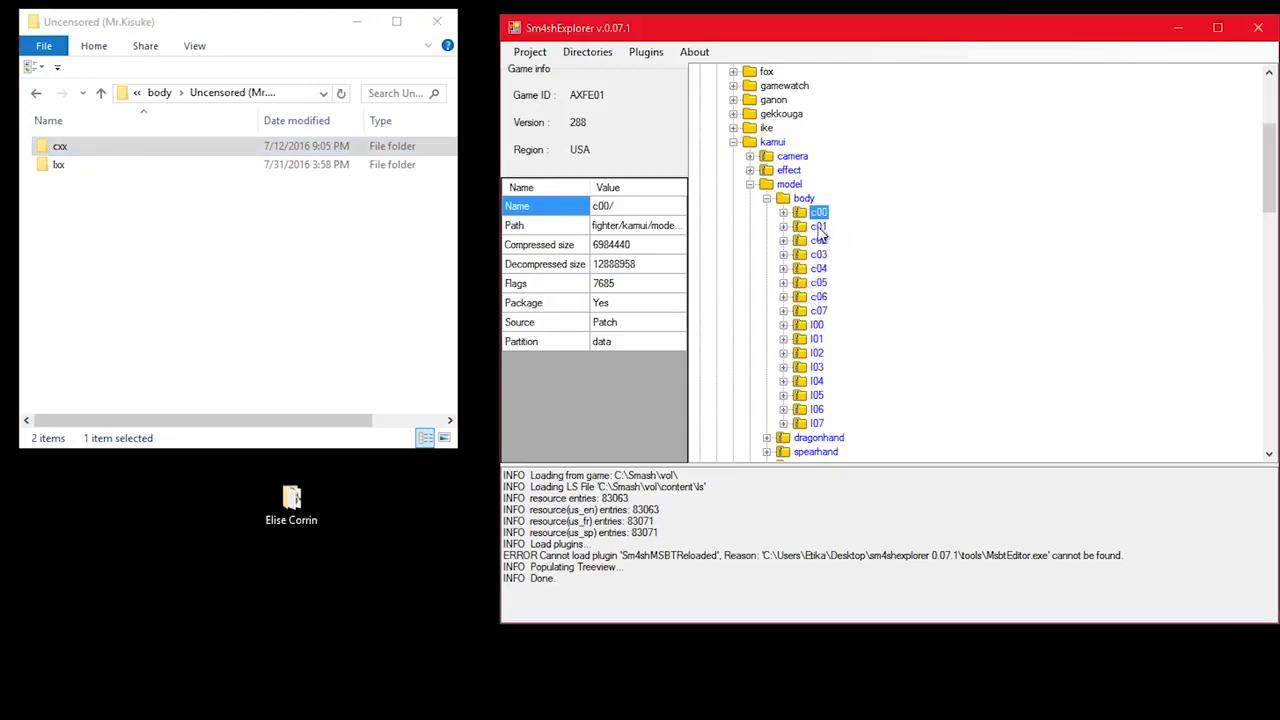
click(818, 226)
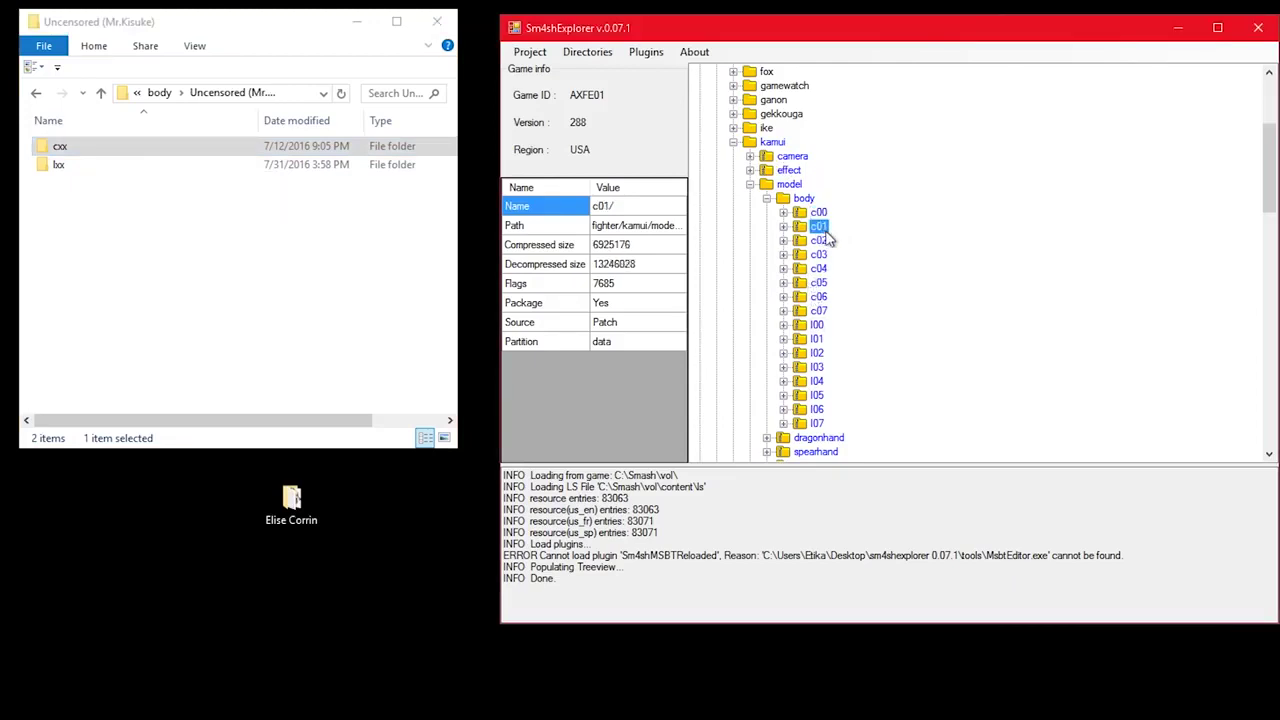
click(822, 241)
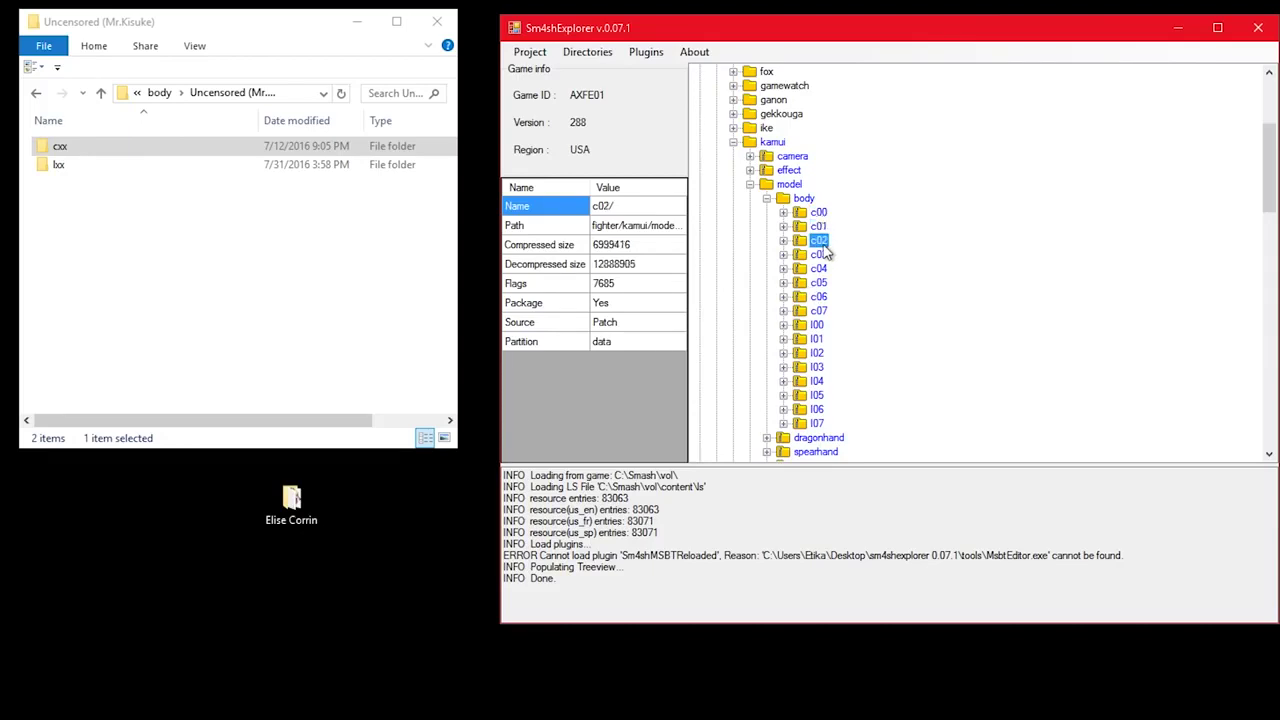
click(825, 269)
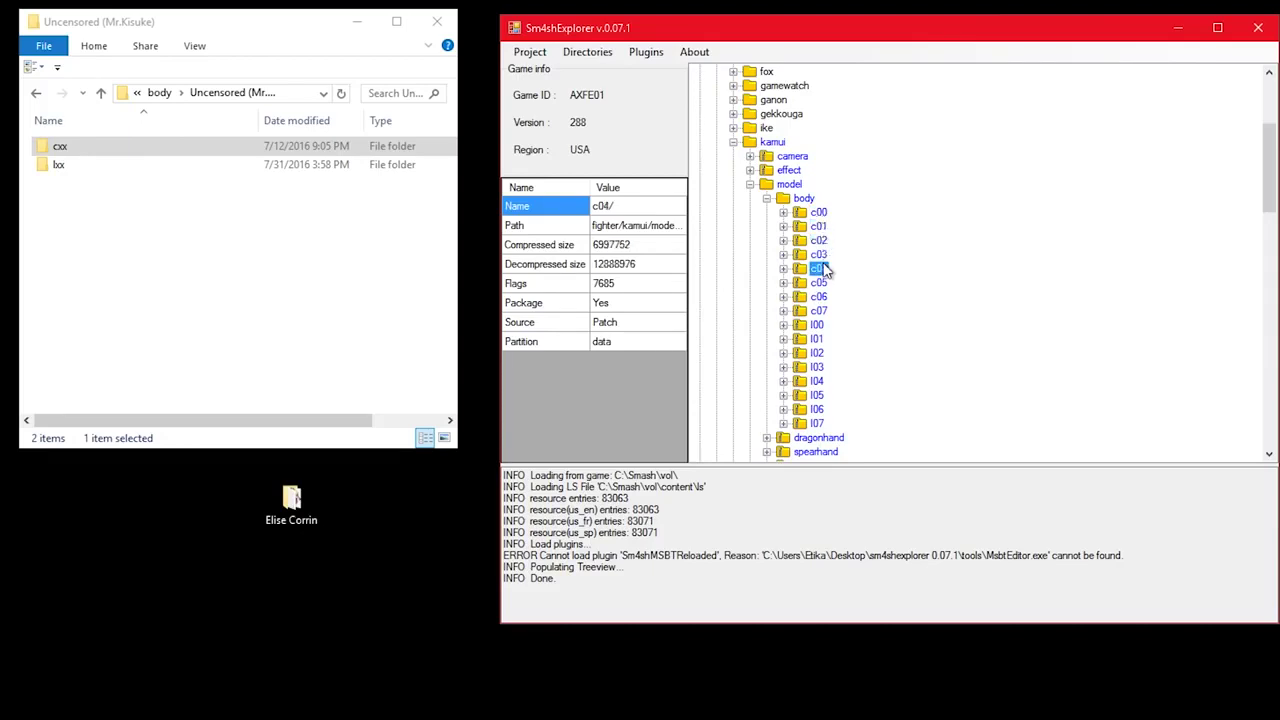
click(820, 256)
click(821, 269)
click(820, 284)
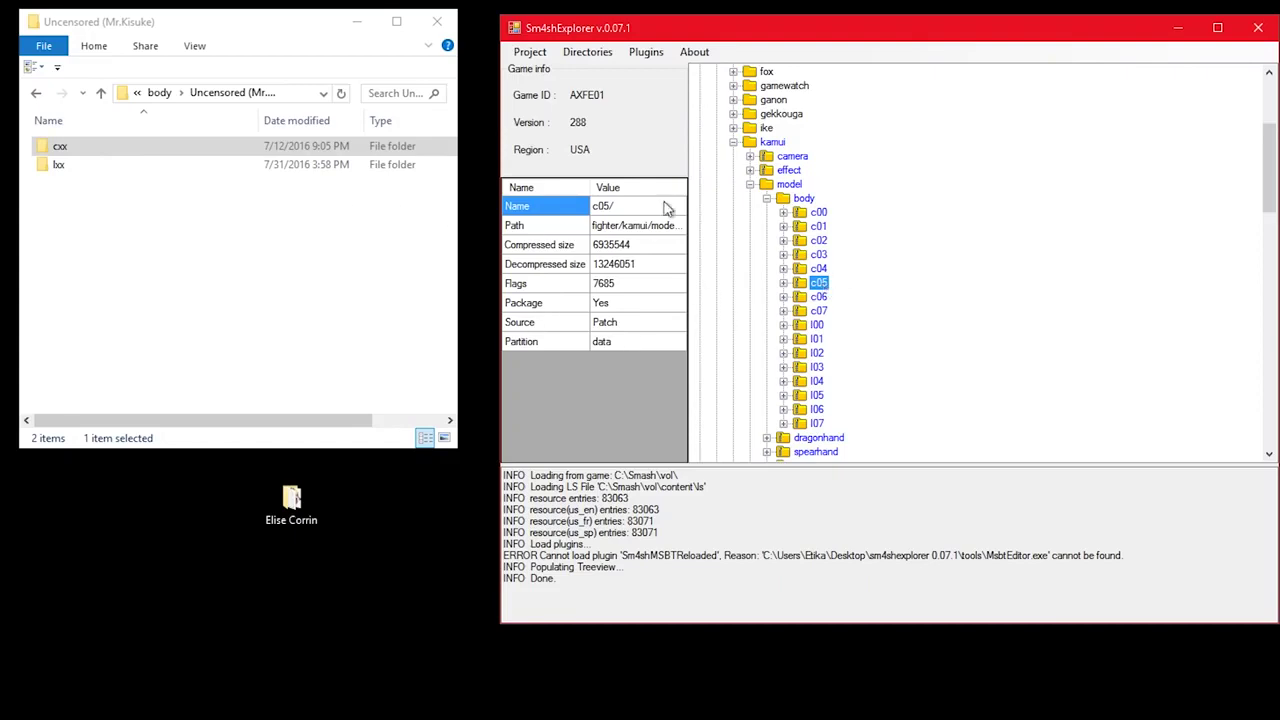
Open the skin's cxx folder and expand slot c05 in Sm4shExplorer to compare their model files.
double_click(97, 147)
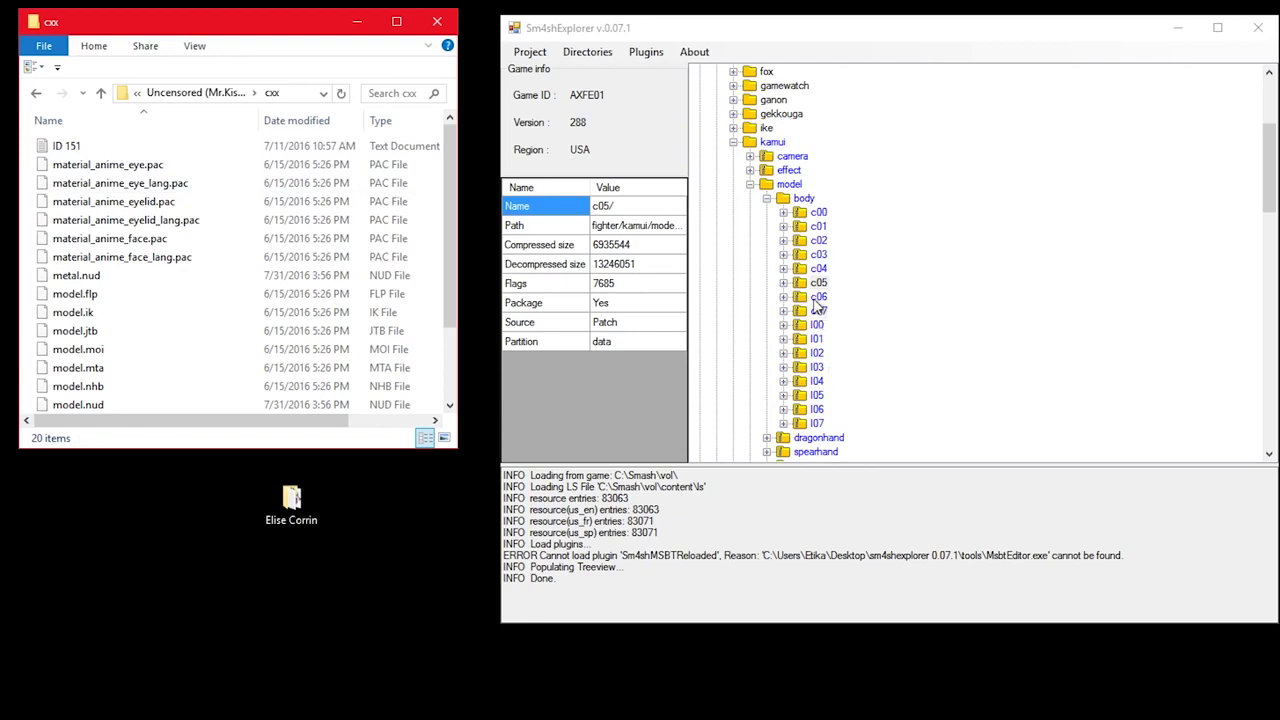
click(784, 283)
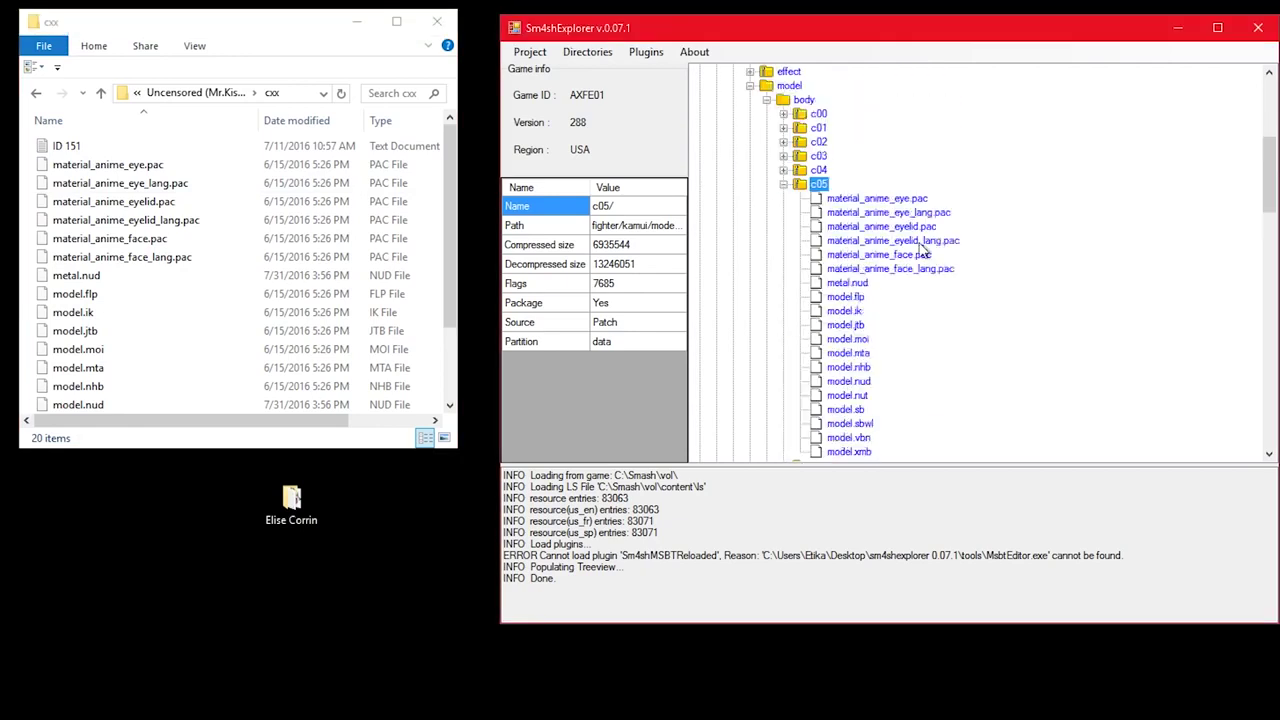
mouse_move(1264, 183)
mouse_down()
mouse_move(1265, 230)
mouse_move(1247, 199)
mouse_up()
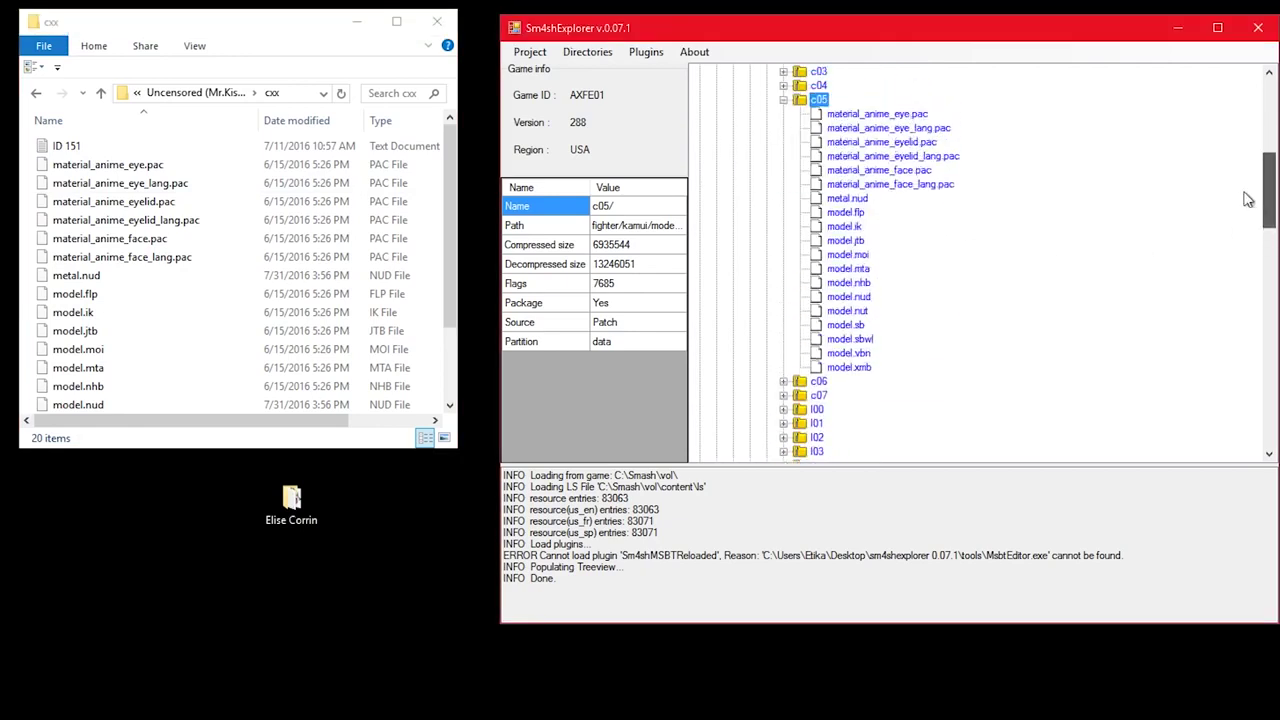
Add all model files from the skin's cxx folder, leaving out the ID 151 text file, to kamui's body slot c05 in Sm4shExplorer.
scroll(1247, 199, up, 3)
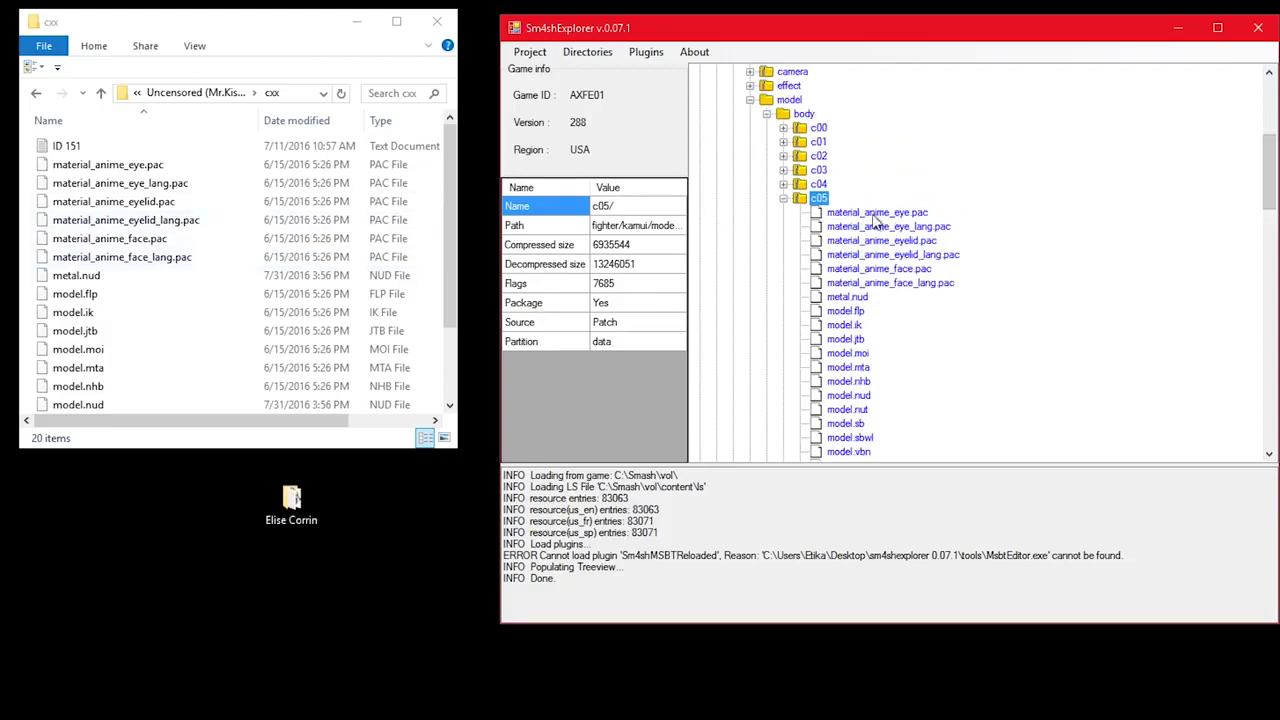
click(422, 170)
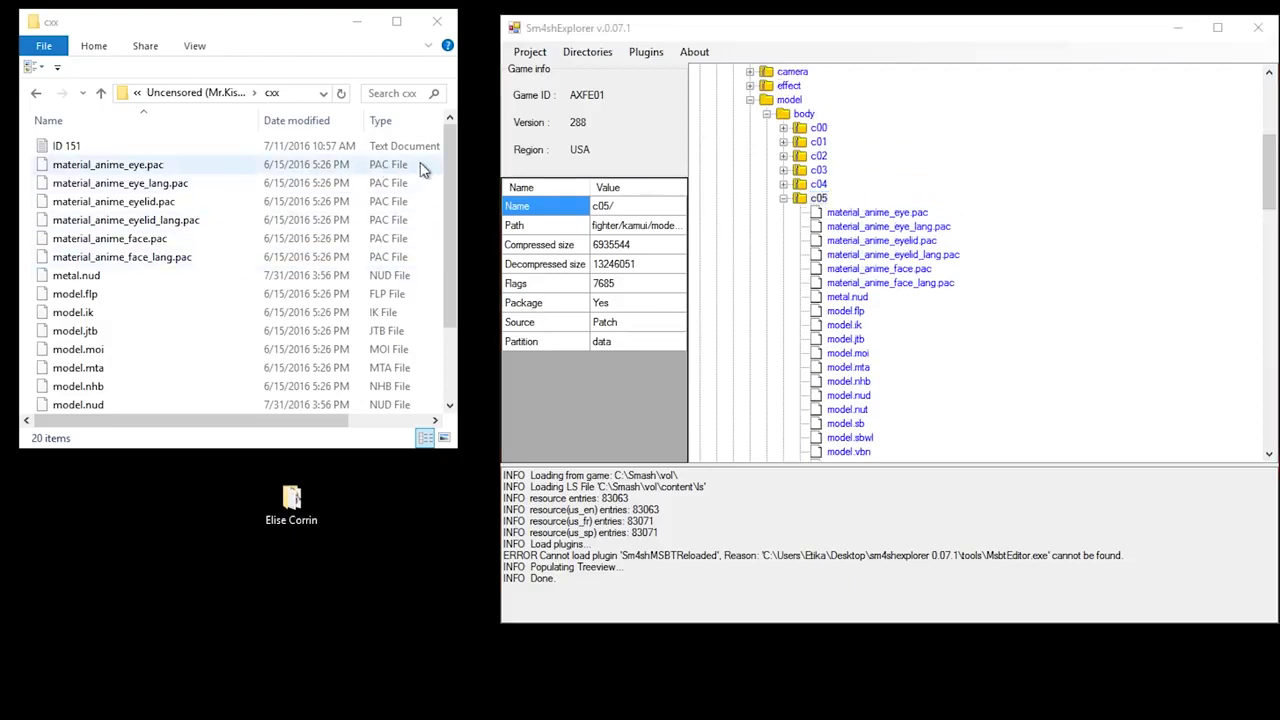
drag(422, 170, 258, 512)
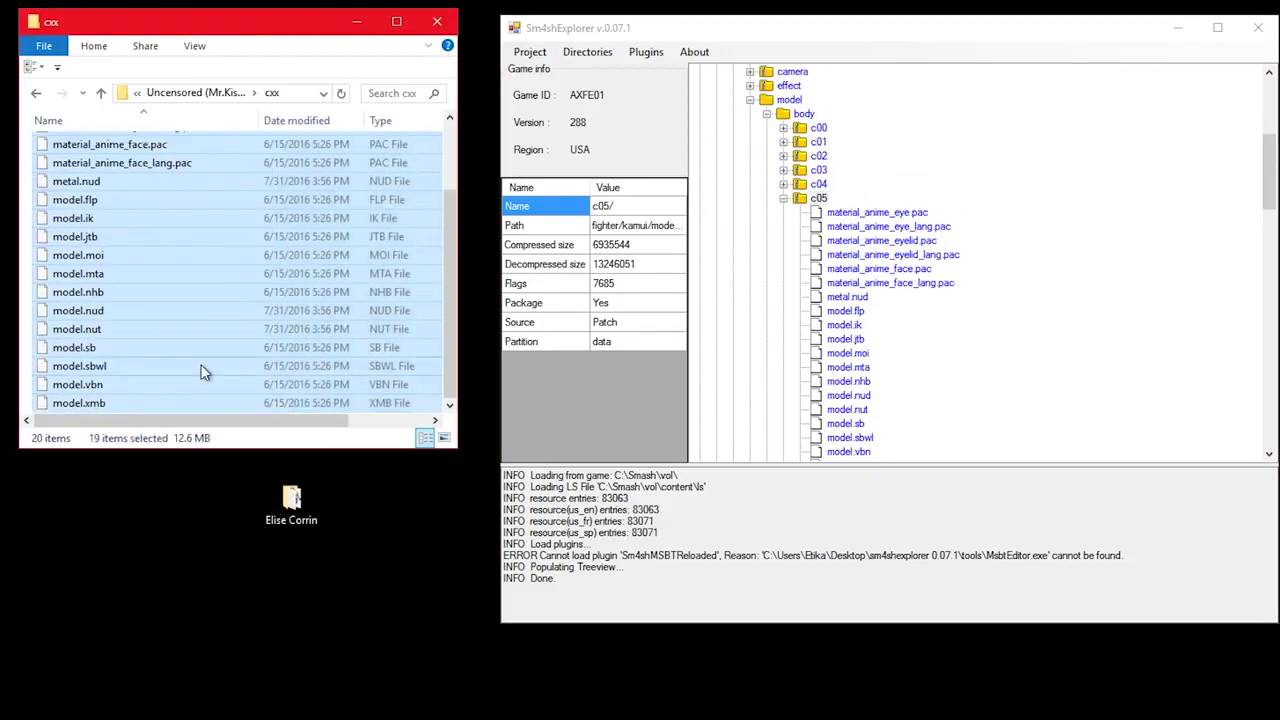
scroll(175, 290, up, 2)
drag(147, 168, 825, 205)
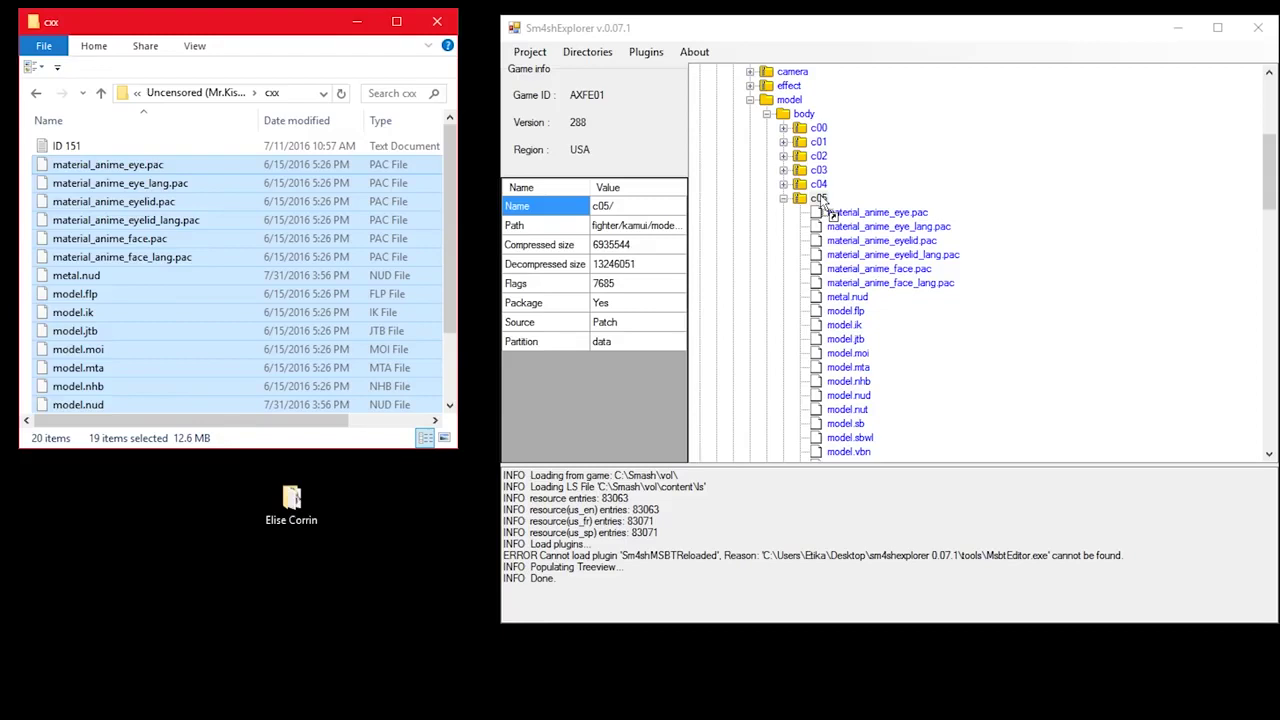
drag(823, 203, 823, 203)
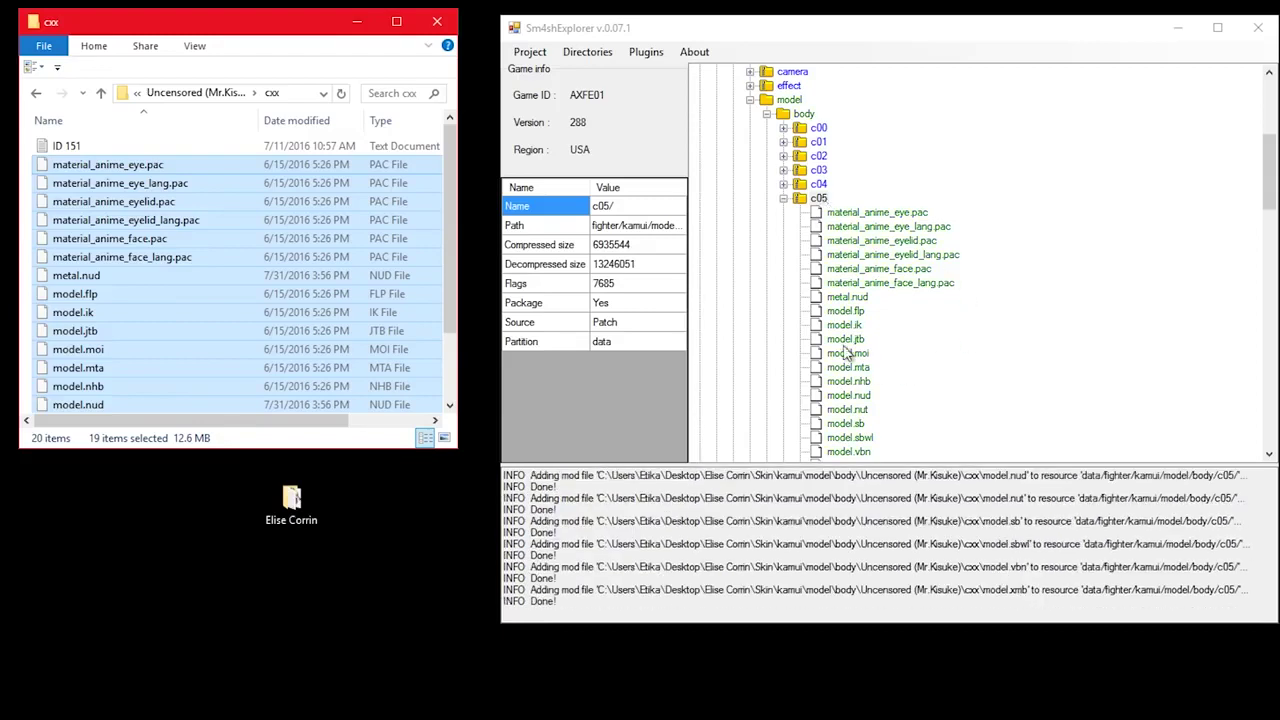
click(872, 256)
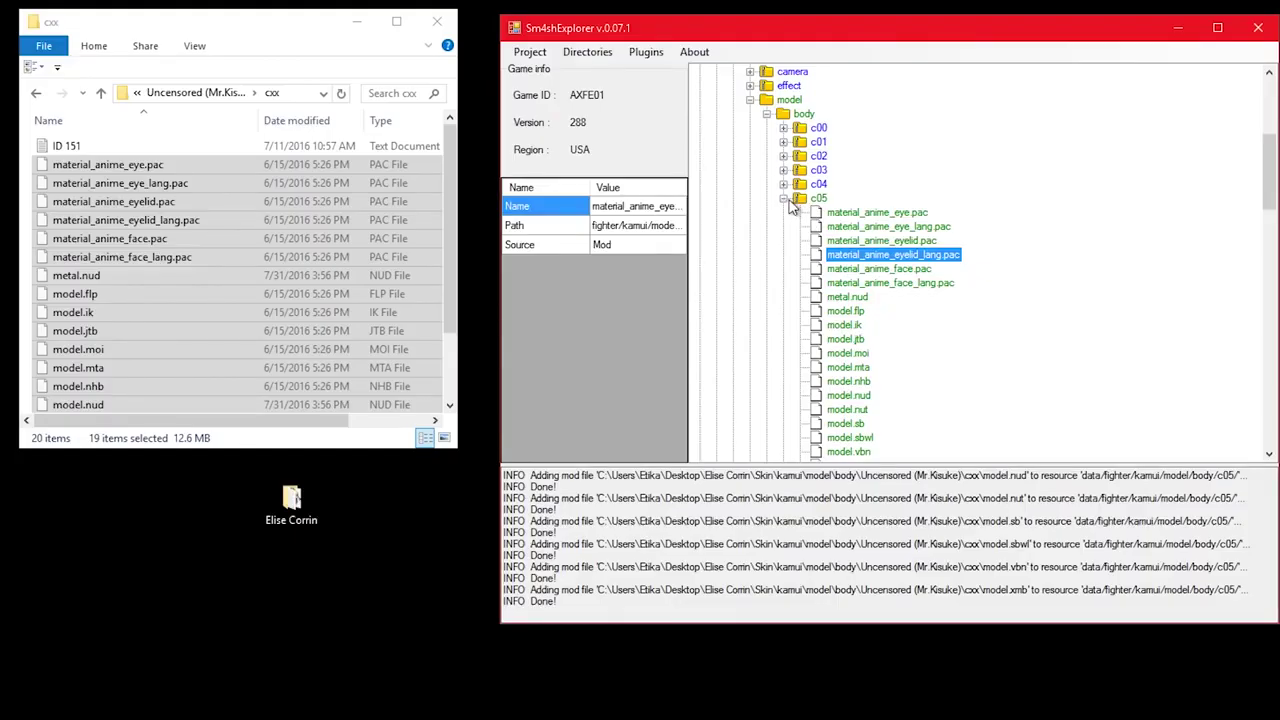
Reopen kamui's model and body folders to review the replaced files in slot c05, and collapse the kamui folder.
click(784, 199)
click(767, 114)
click(750, 100)
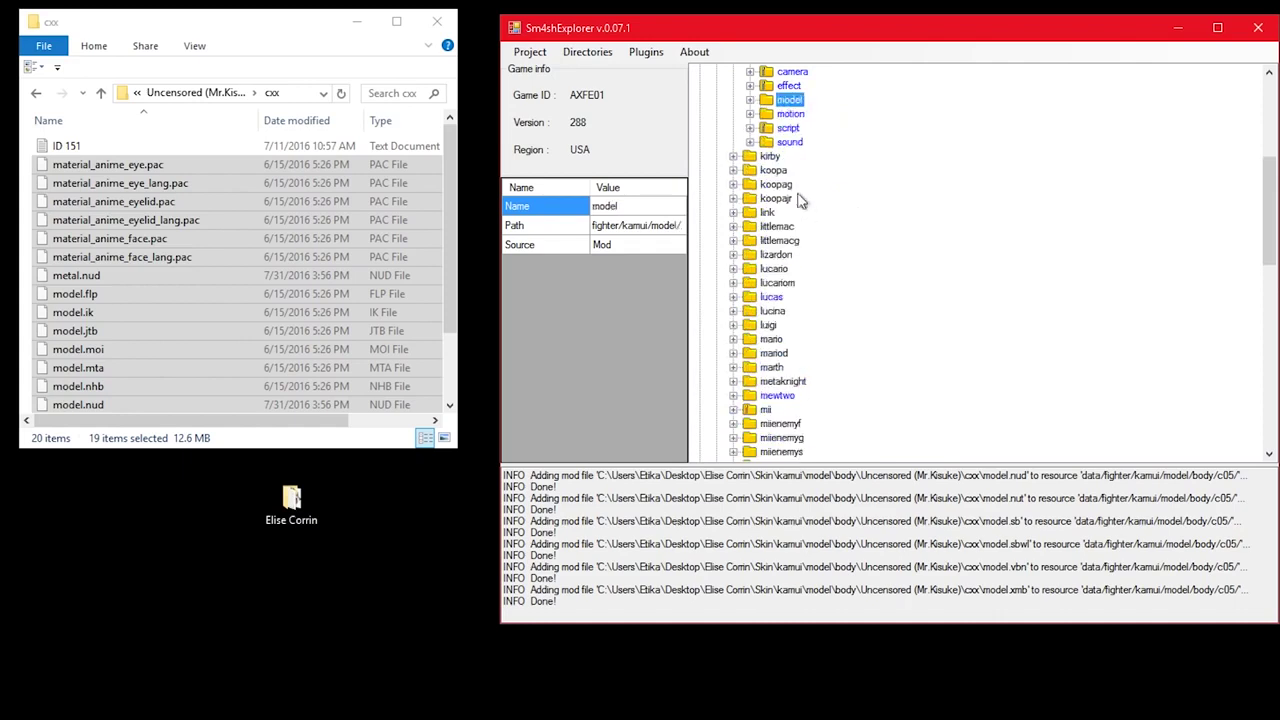
scroll(800, 200, up, 5)
click(750, 381)
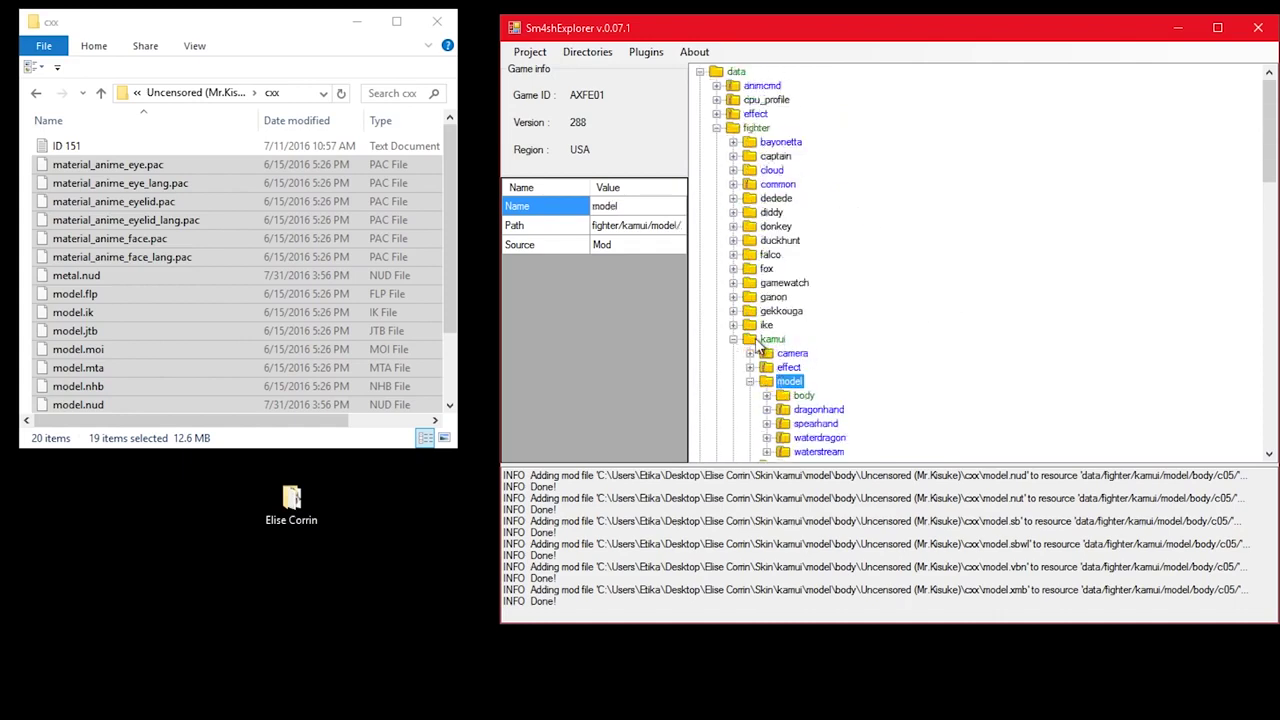
click(786, 397)
click(766, 396)
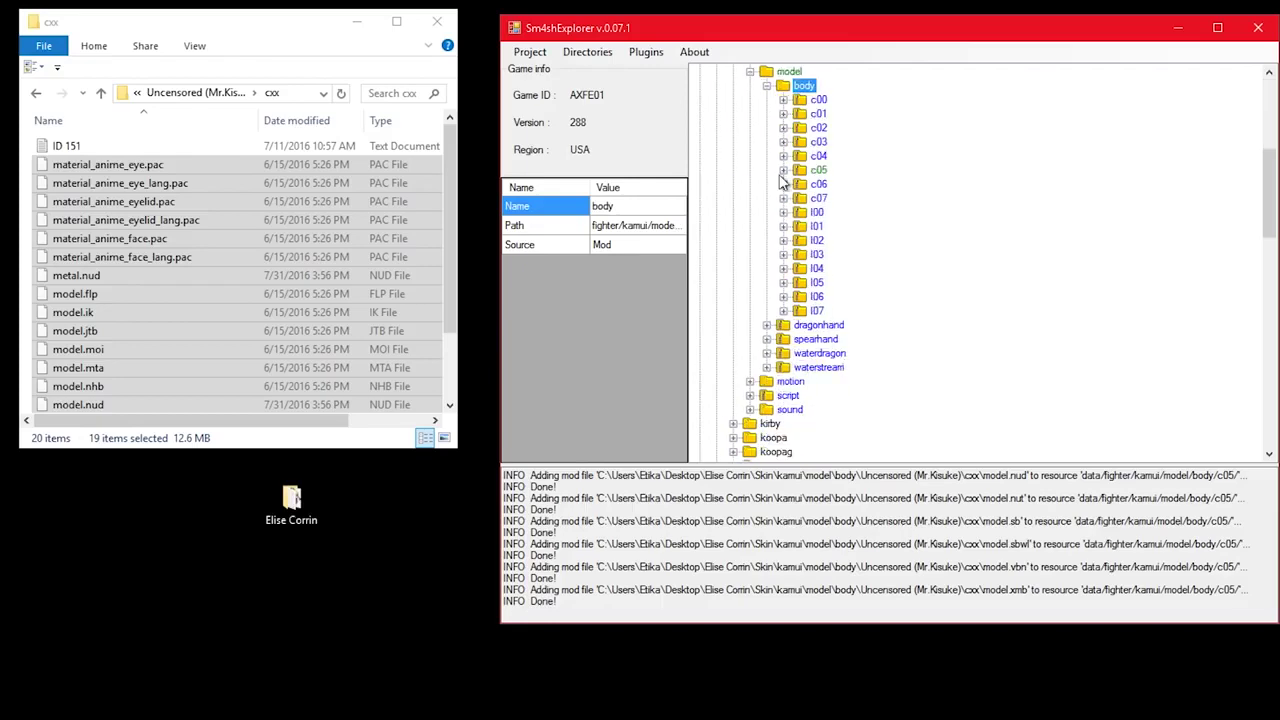
click(784, 171)
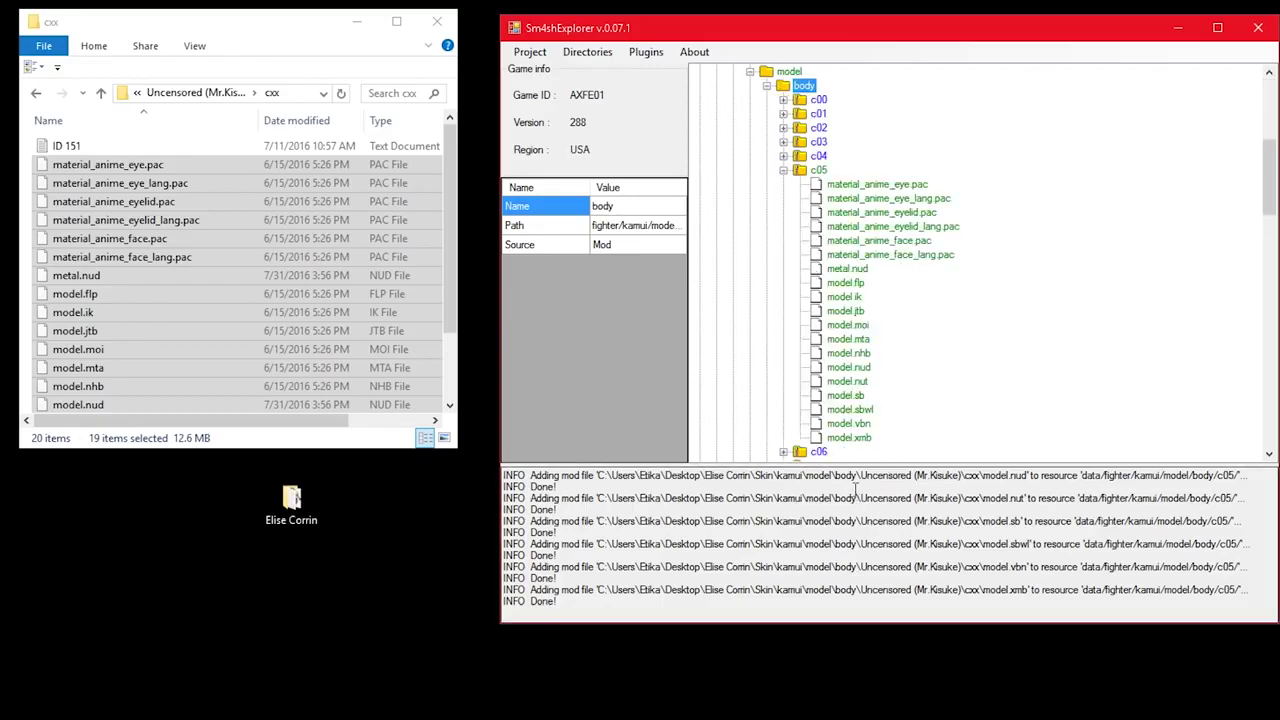
scroll(821, 190, up, 3)
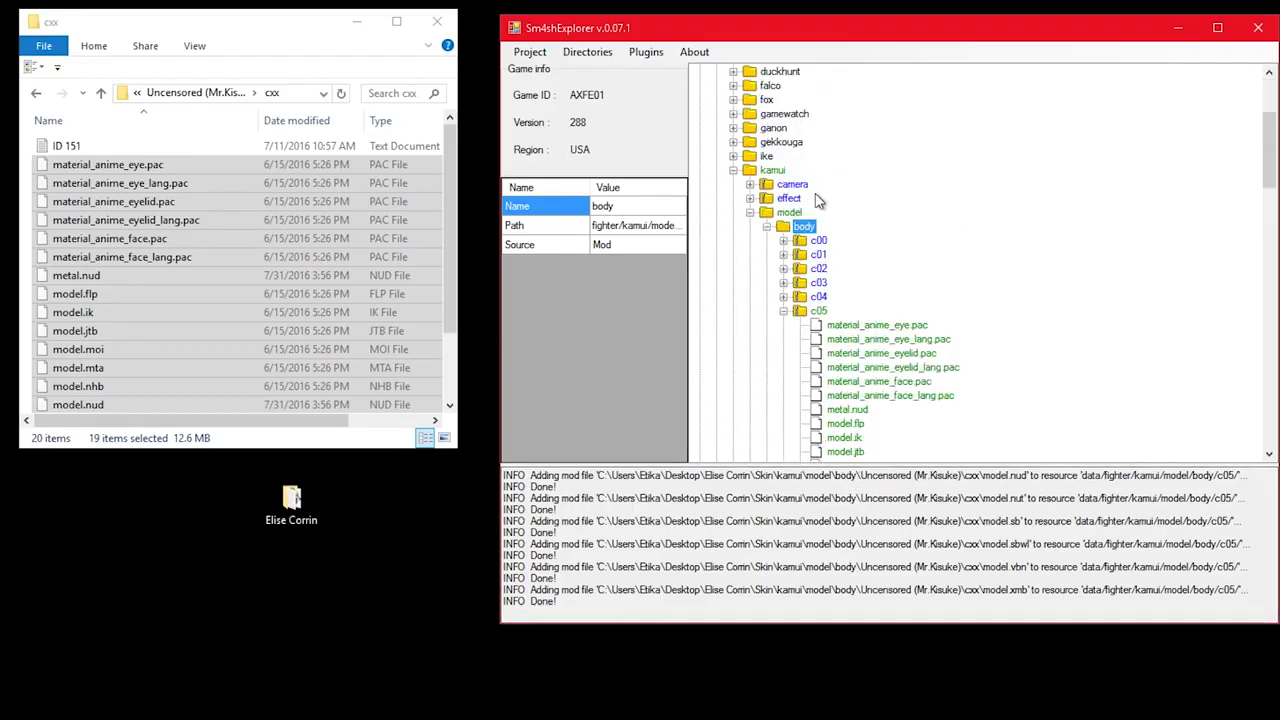
click(750, 213)
click(733, 170)
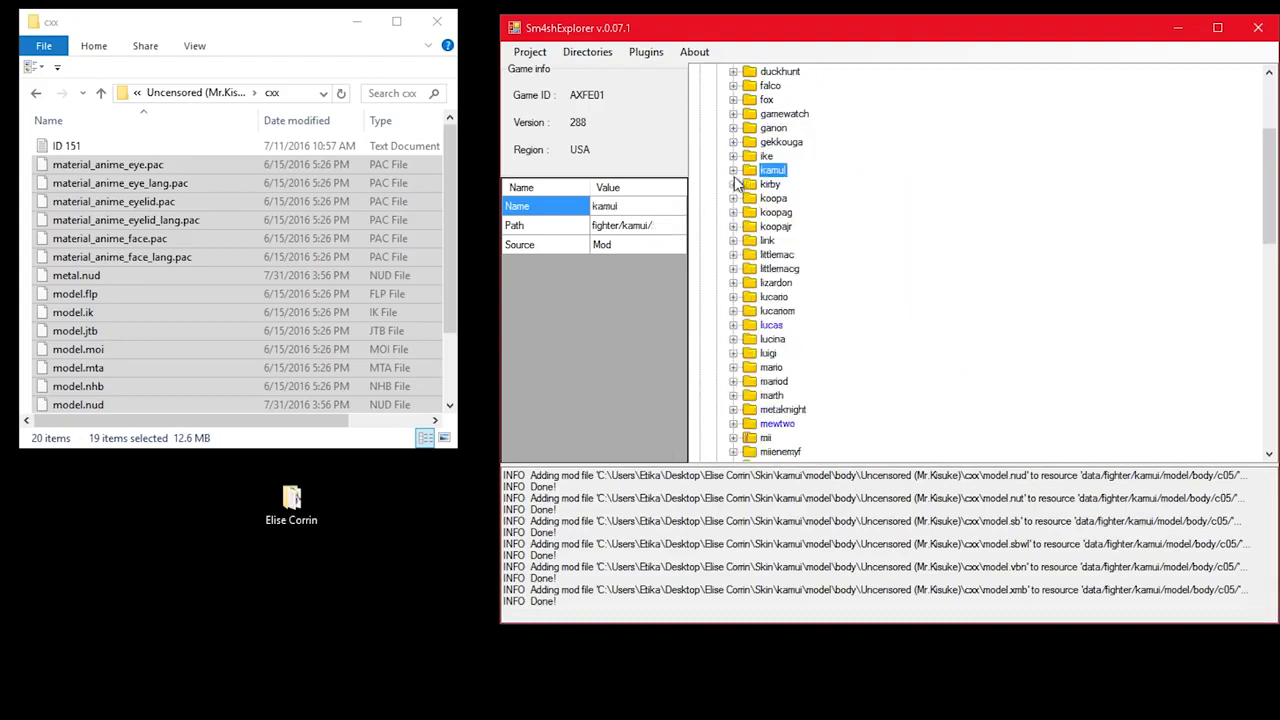
Go back up from the skin's cxx folder to its kamui model folder in File Explorer.
click(102, 93)
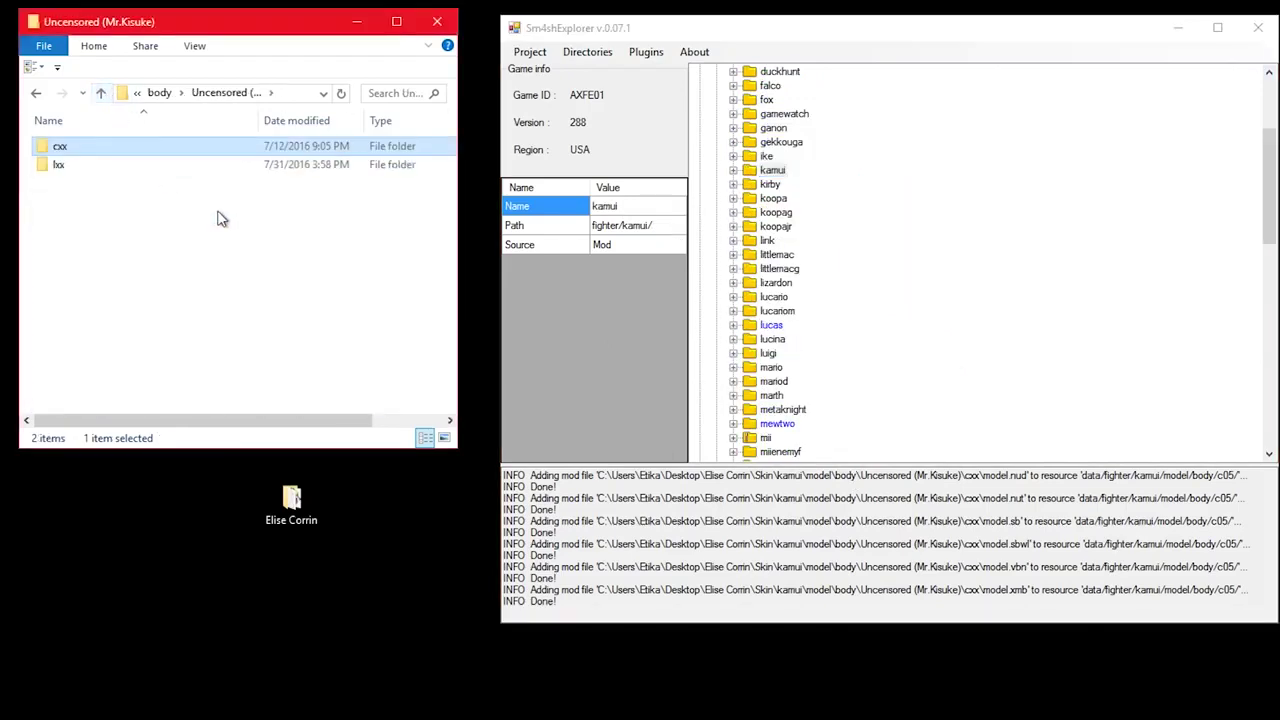
click(101, 93)
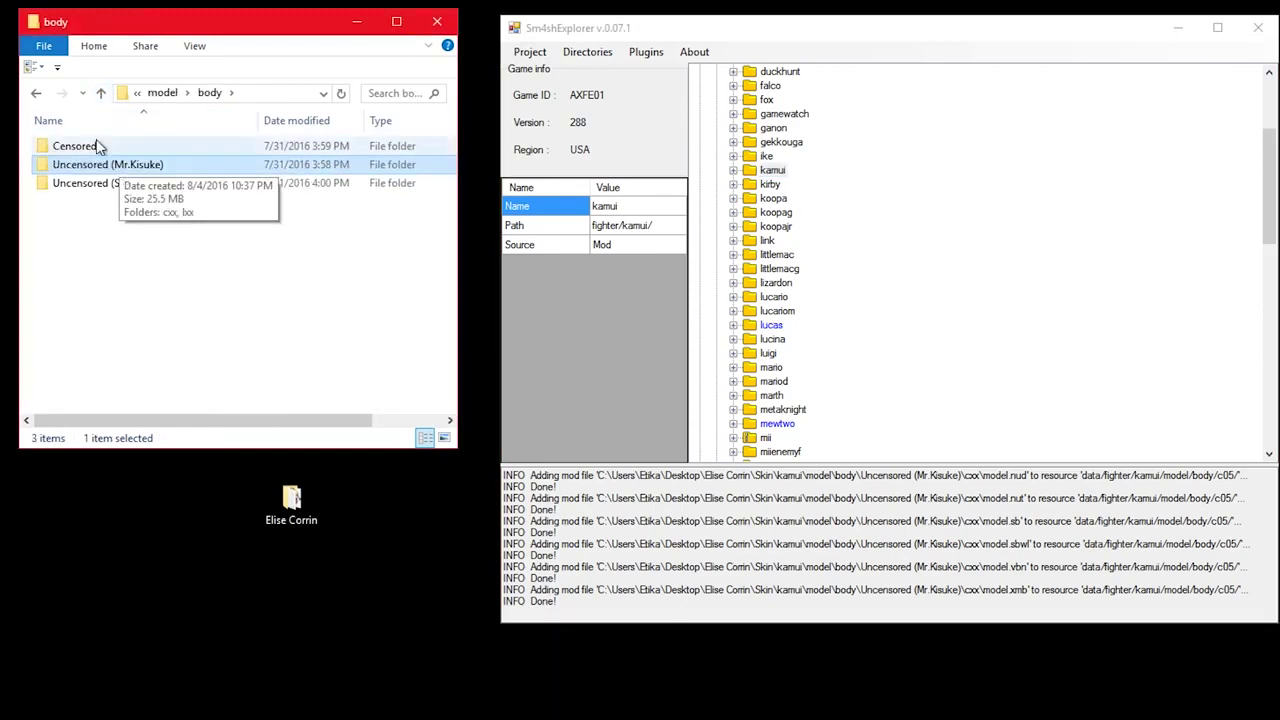
click(101, 93)
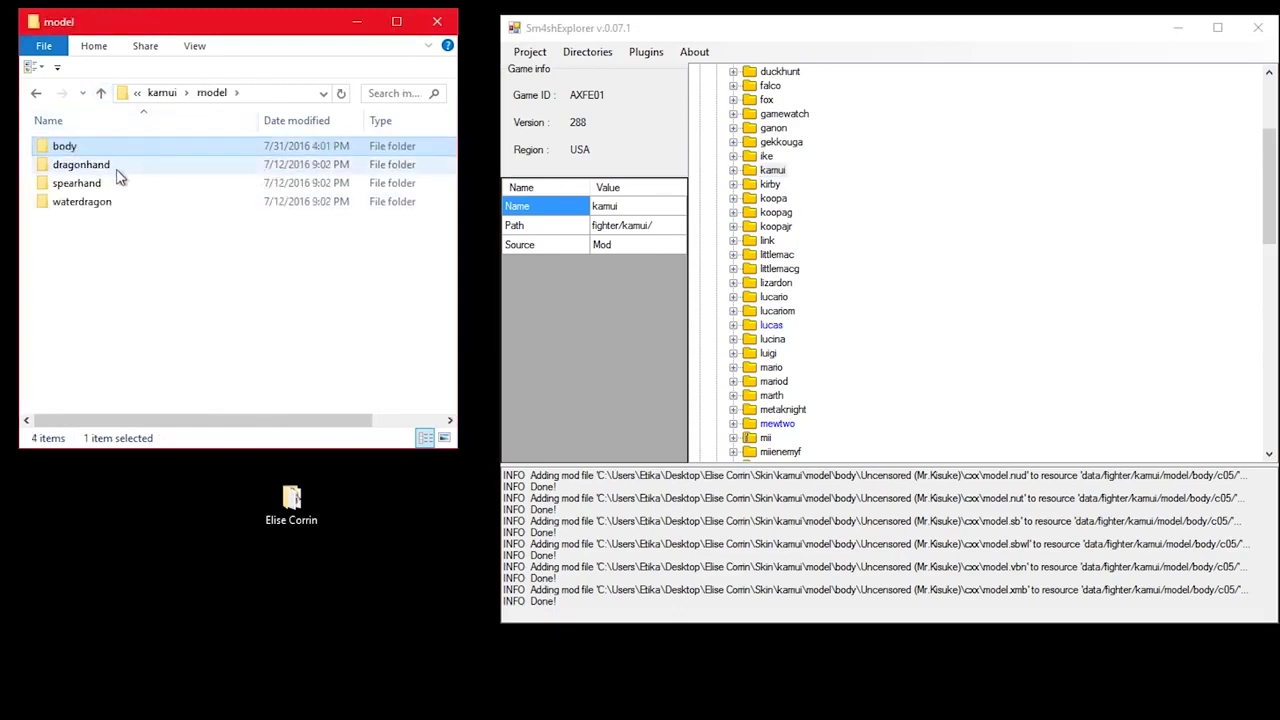
Expand kamui's model folder in Sm4shExplorer, collapse body slot c05, and expand slot c05 under dragonhand.
scroll(780, 290, up, 3)
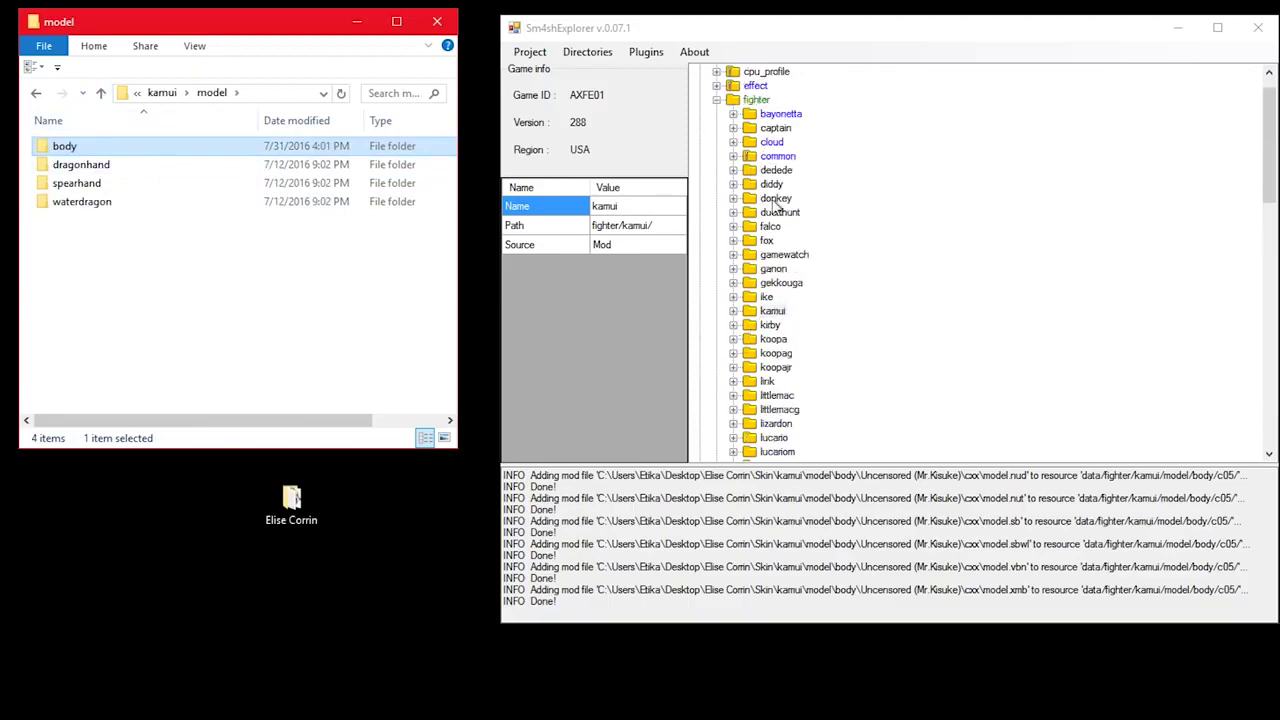
click(764, 325)
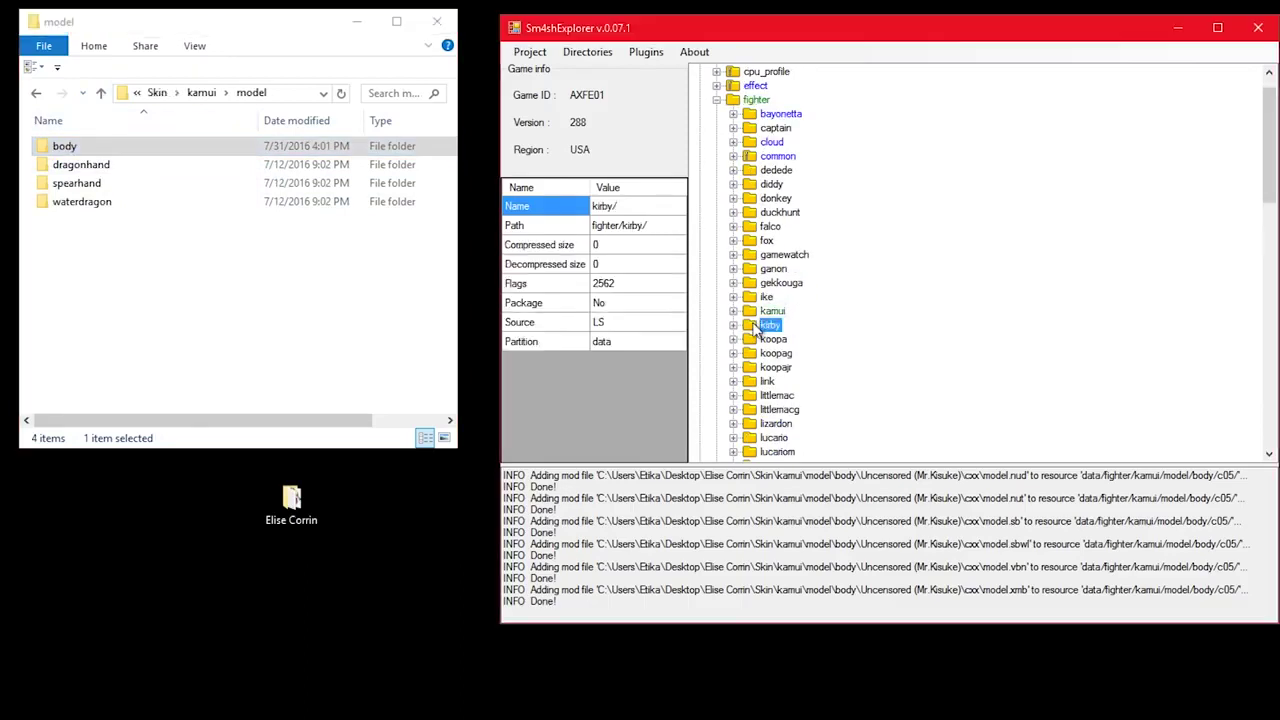
click(774, 316)
click(772, 325)
click(733, 311)
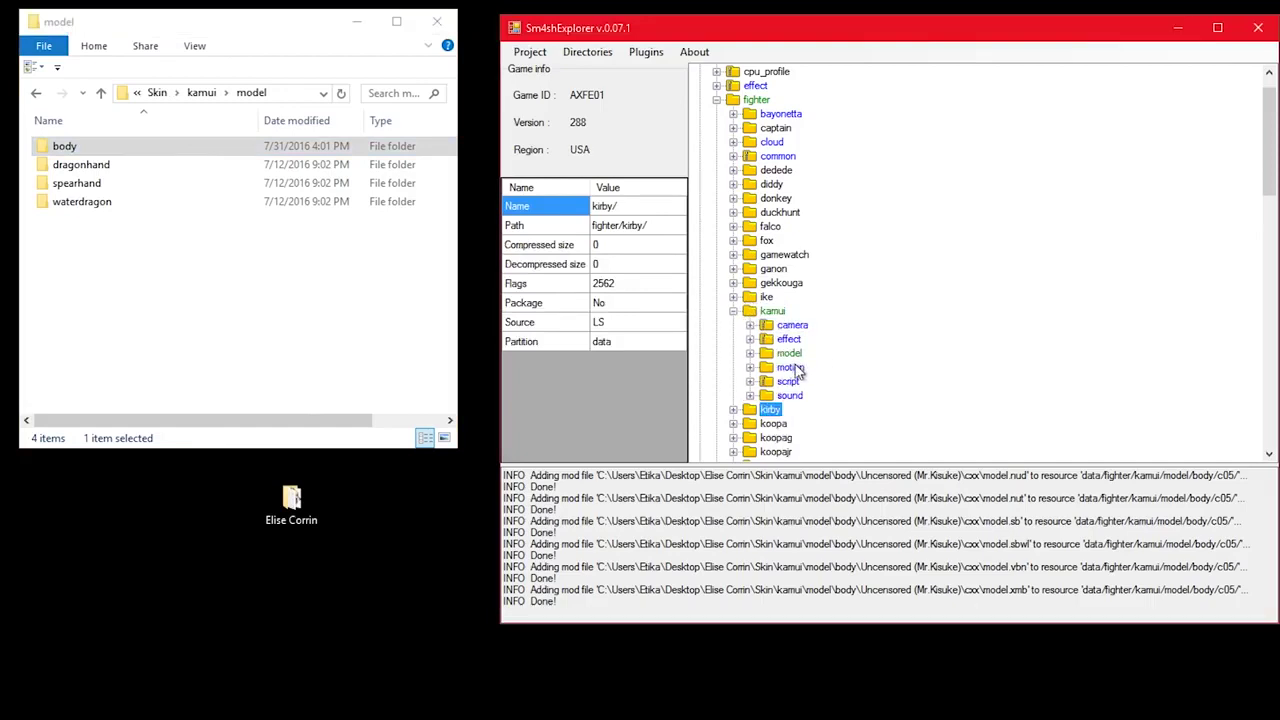
click(752, 354)
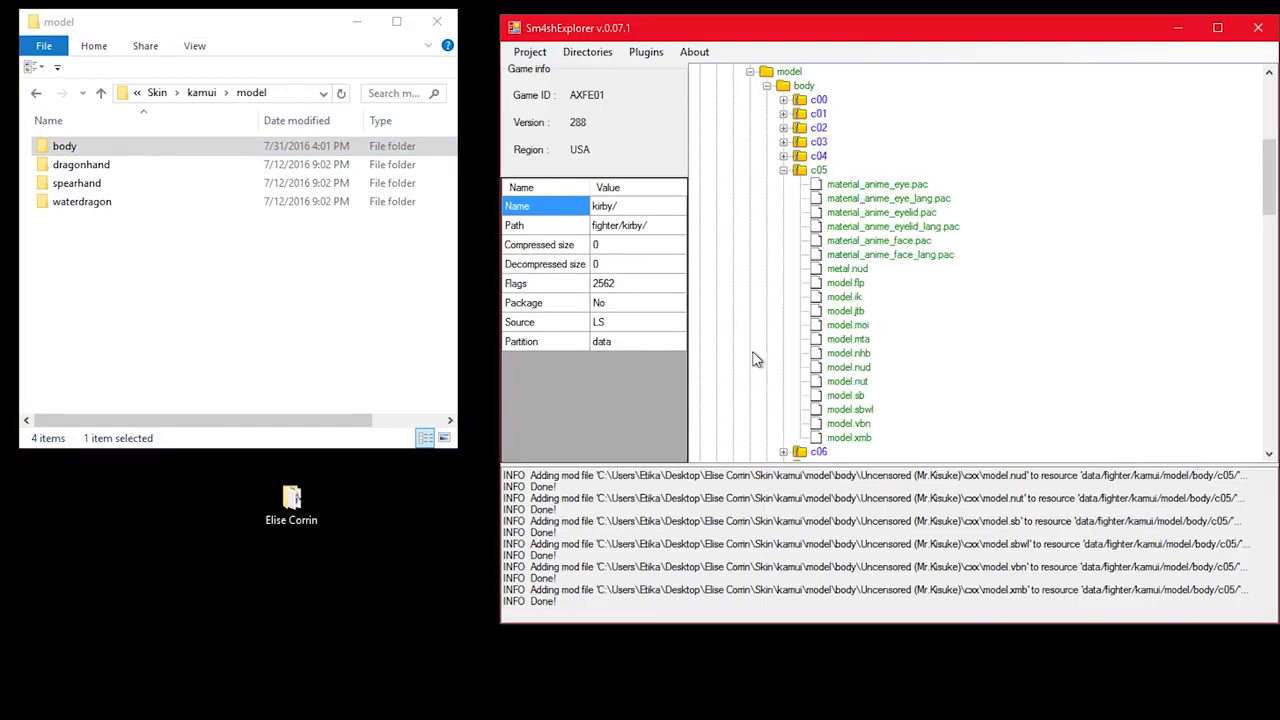
click(783, 170)
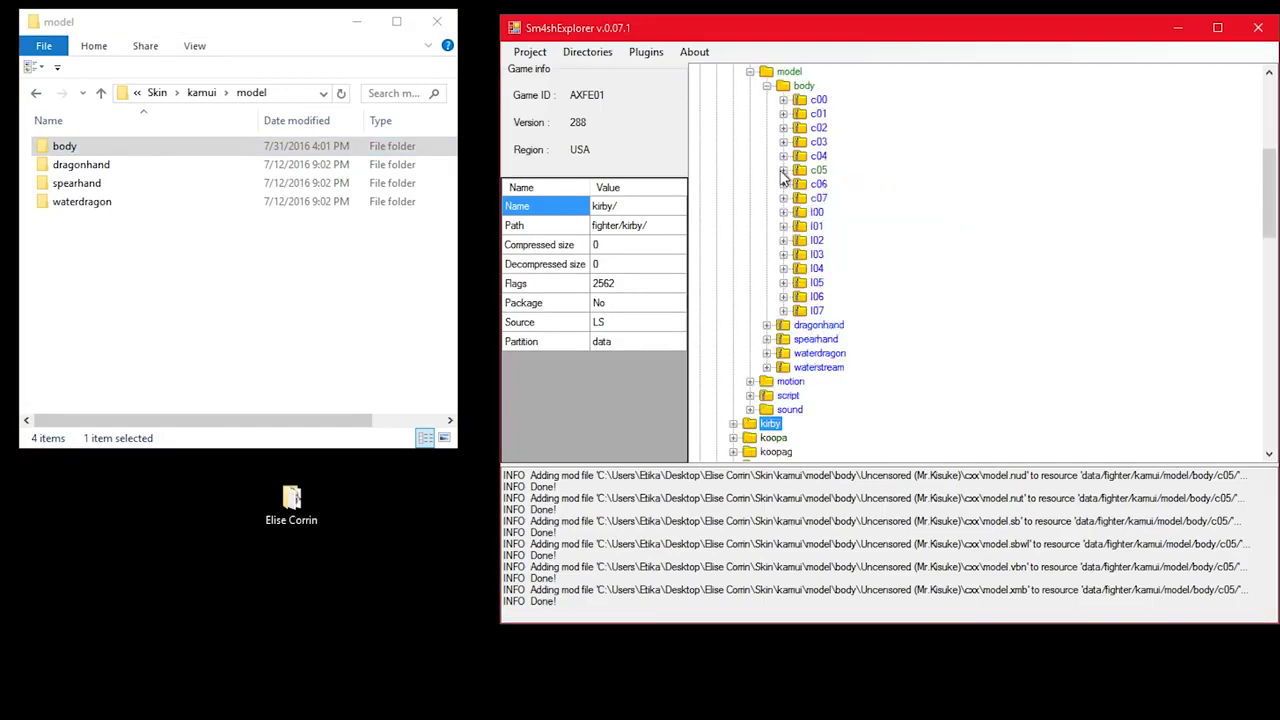
click(826, 327)
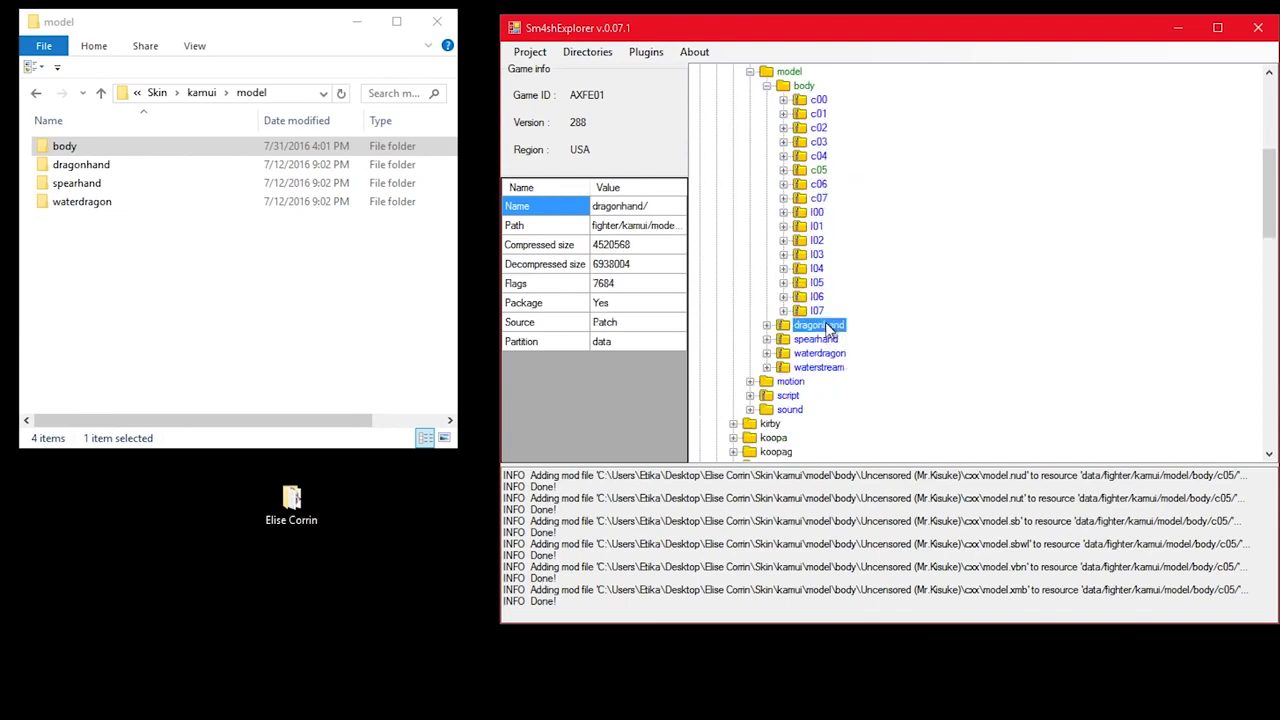
click(766, 326)
scroll(805, 320, down, 3)
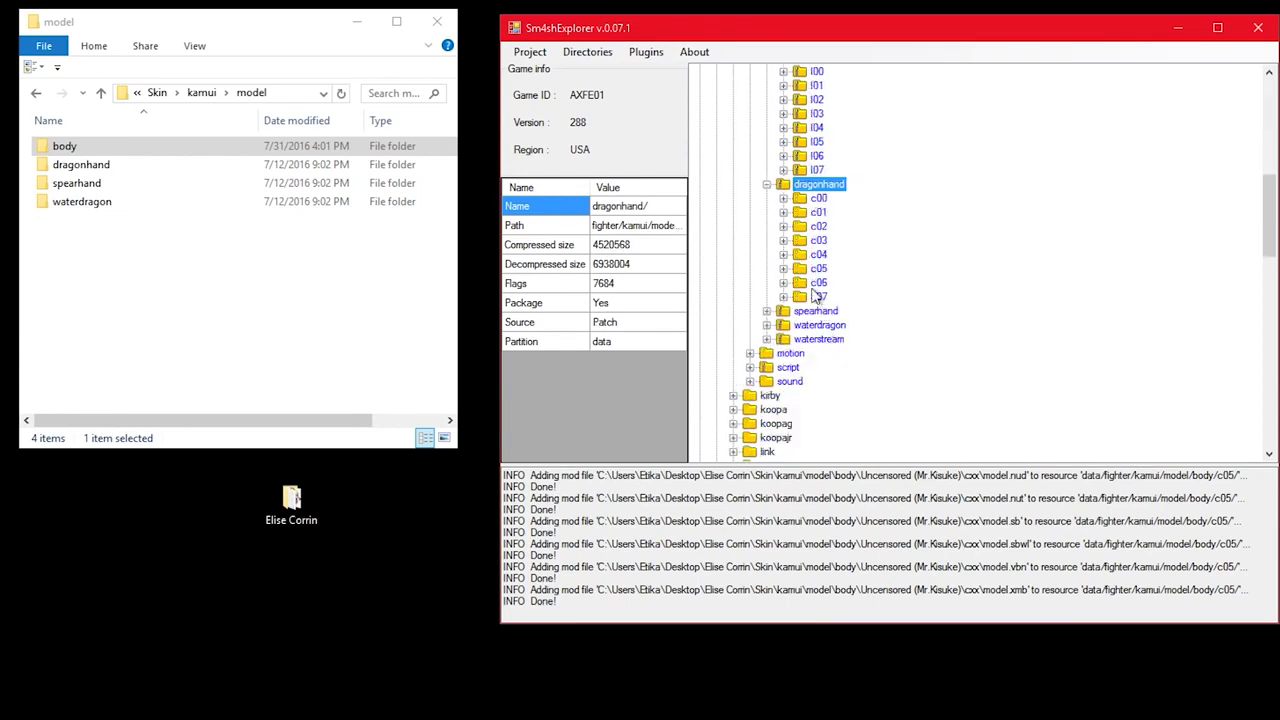
click(784, 269)
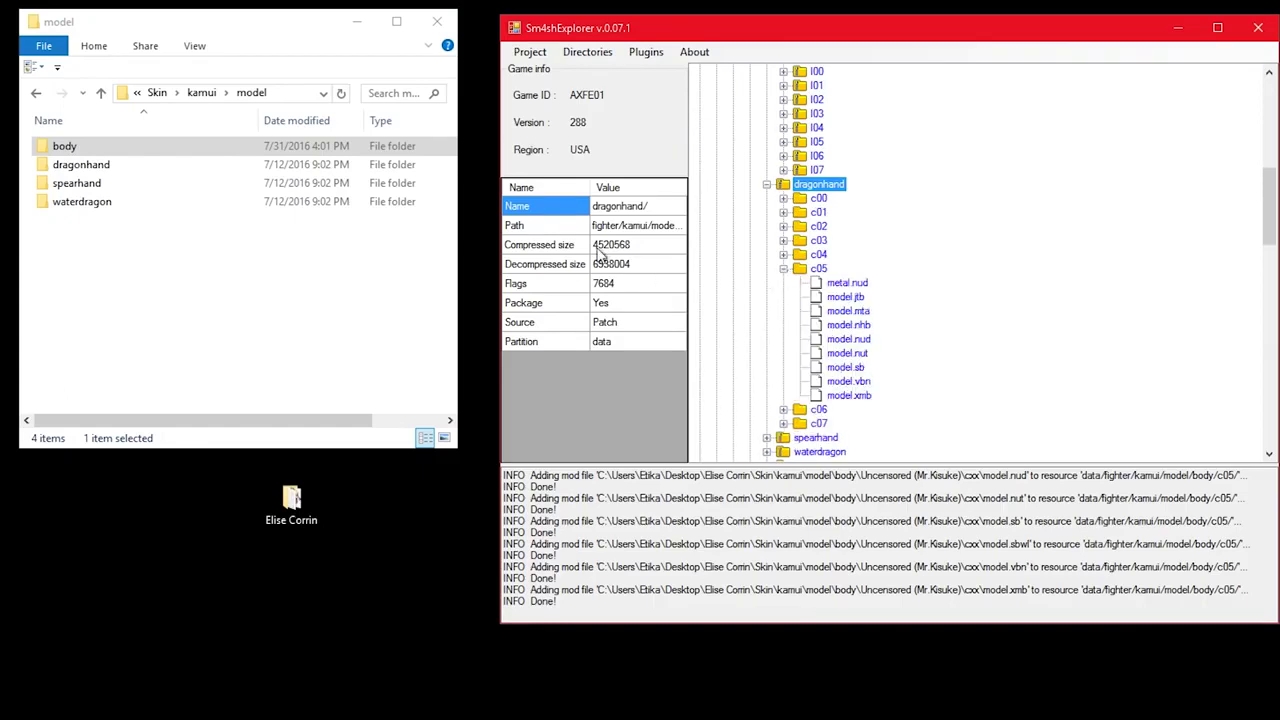
Add the model files from the skin's dragonhand cxx folder, without ID 153, to dragonhand slot c05 and collapse dragonhand.
click(283, 165)
double_click(223, 149)
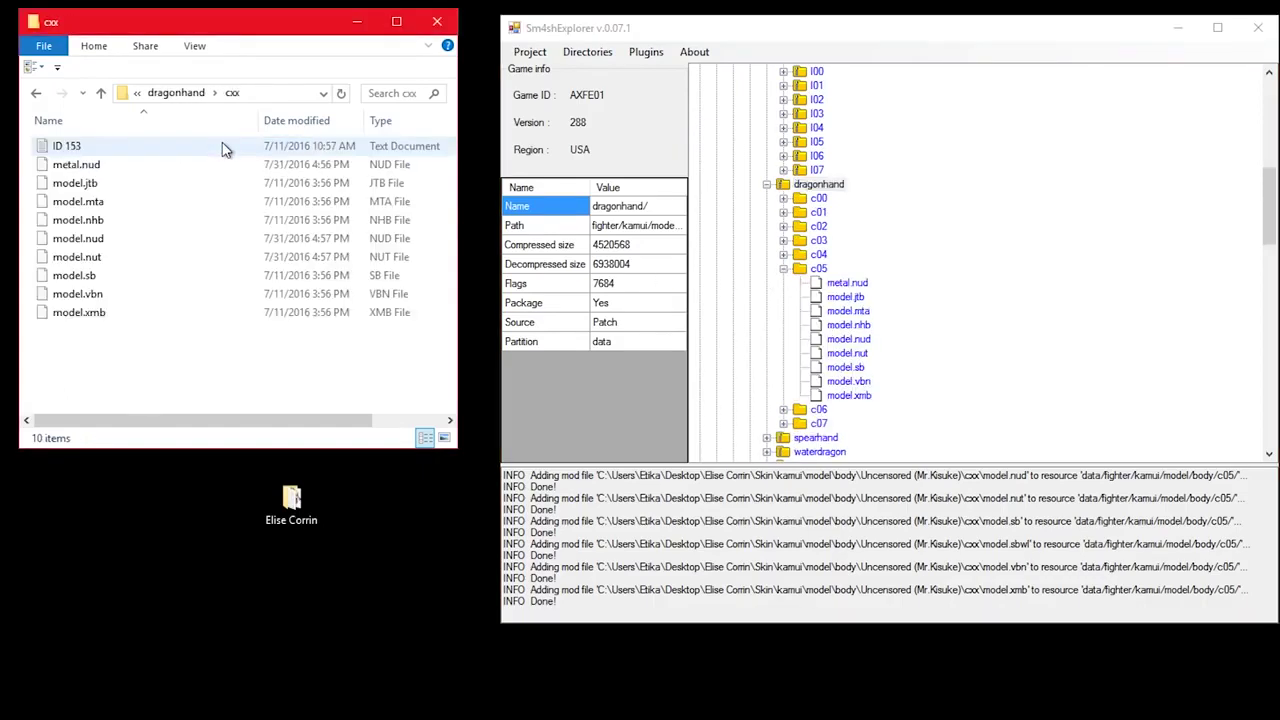
drag(110, 392, 815, 234)
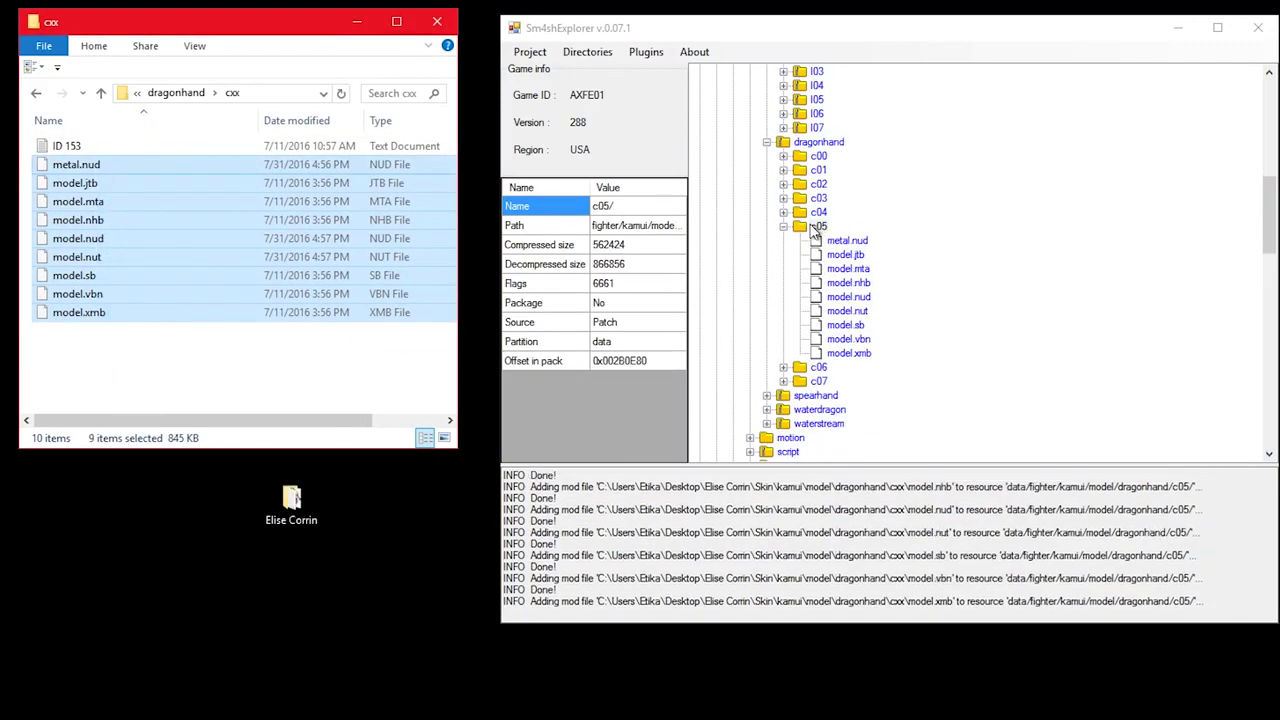
click(72, 146)
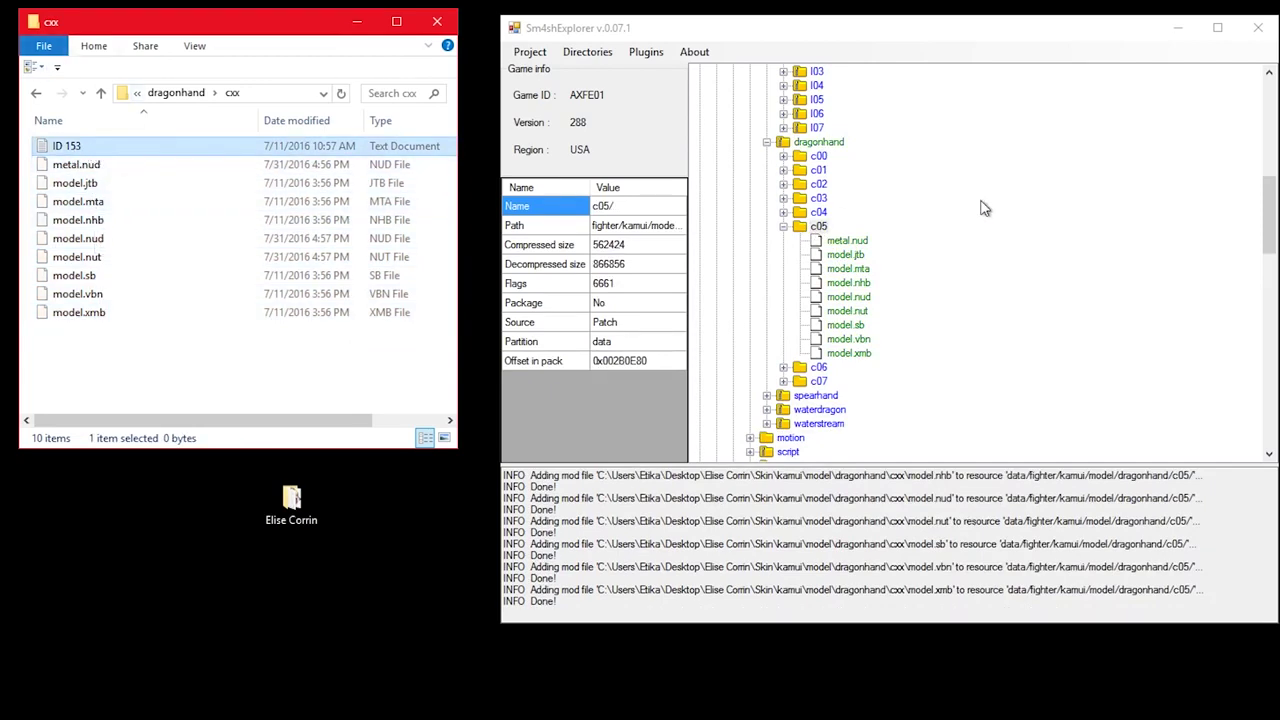
click(766, 142)
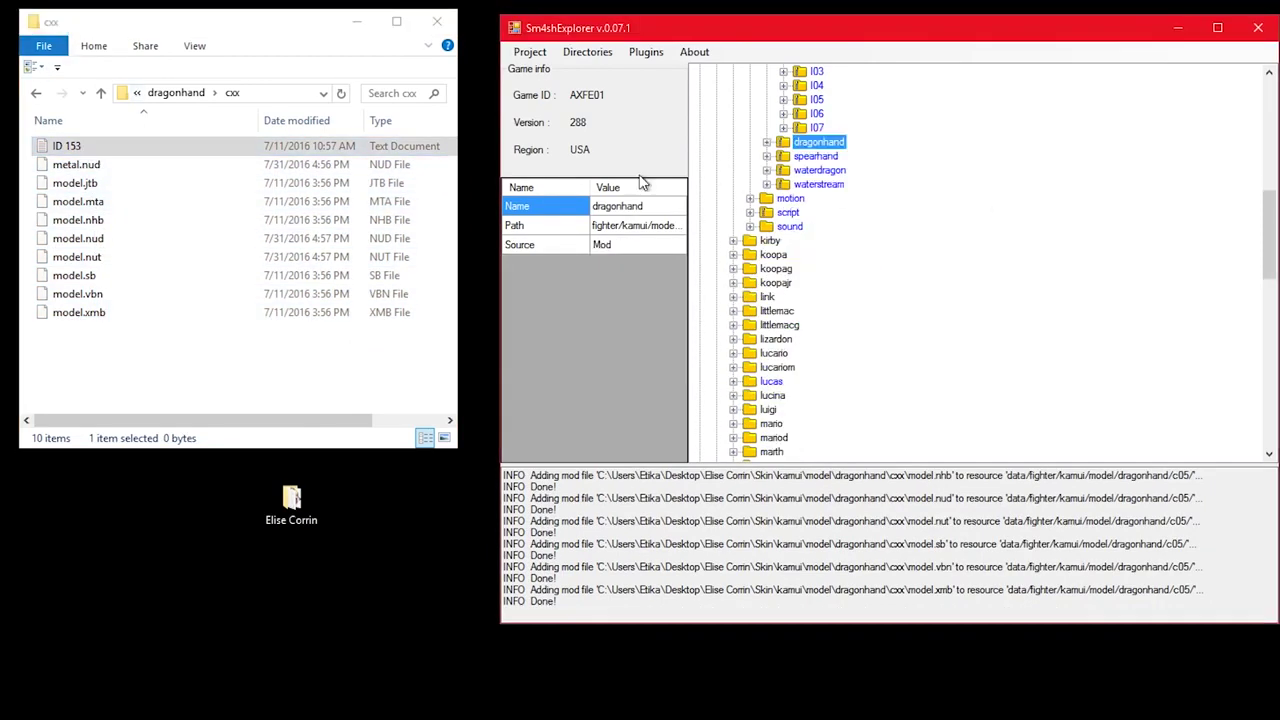
Expand spearhand in Sm4shExplorer and open the skin's spearhand cxx folder in File Explorer.
click(767, 157)
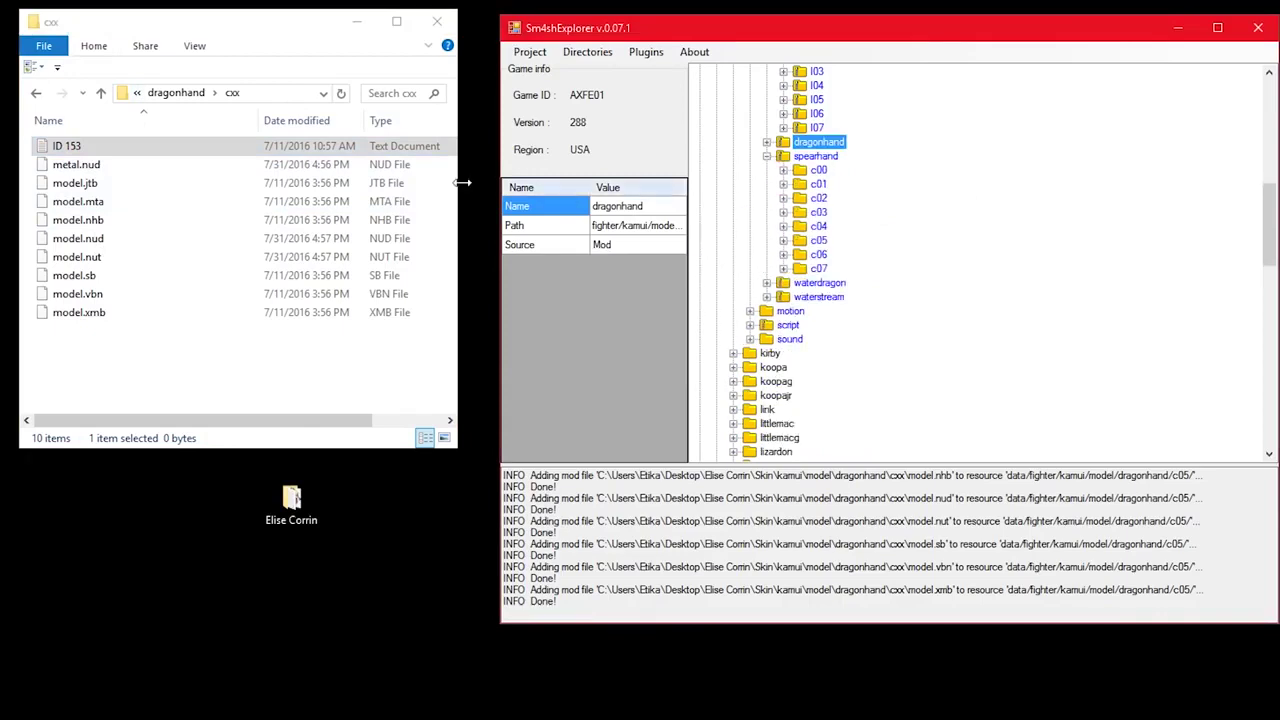
click(100, 92)
click(100, 92)
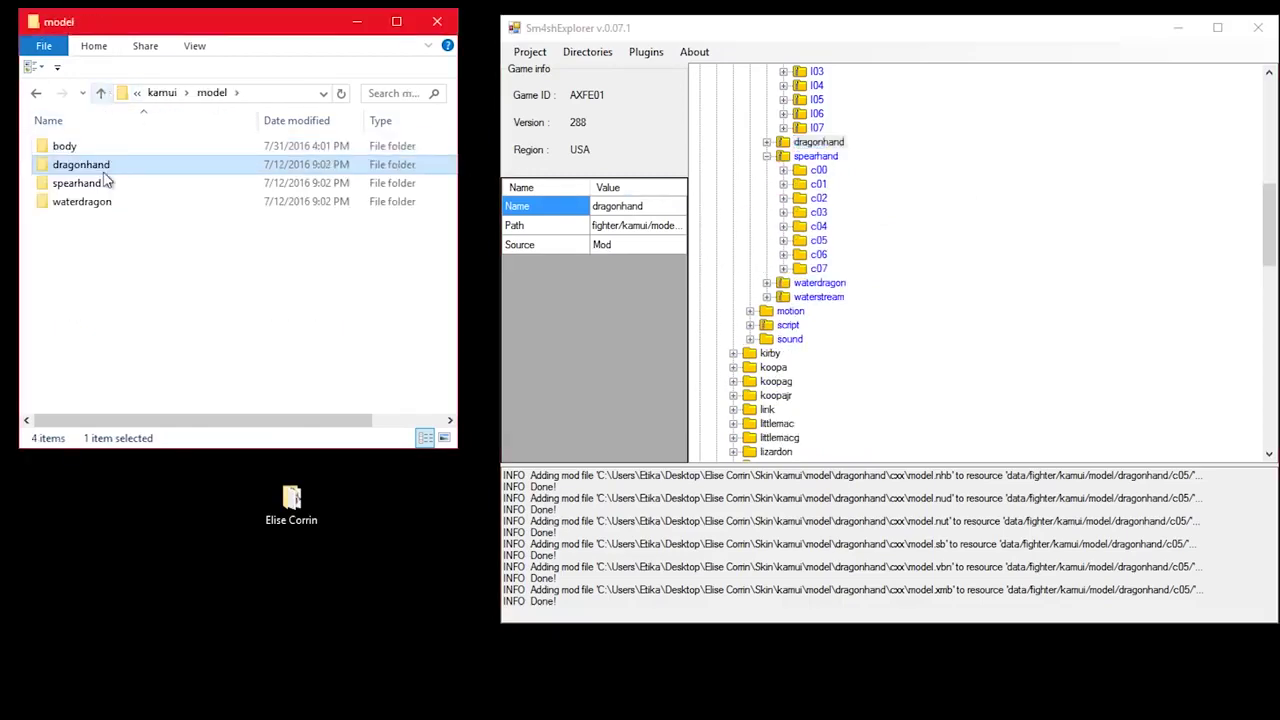
double_click(105, 185)
double_click(155, 148)
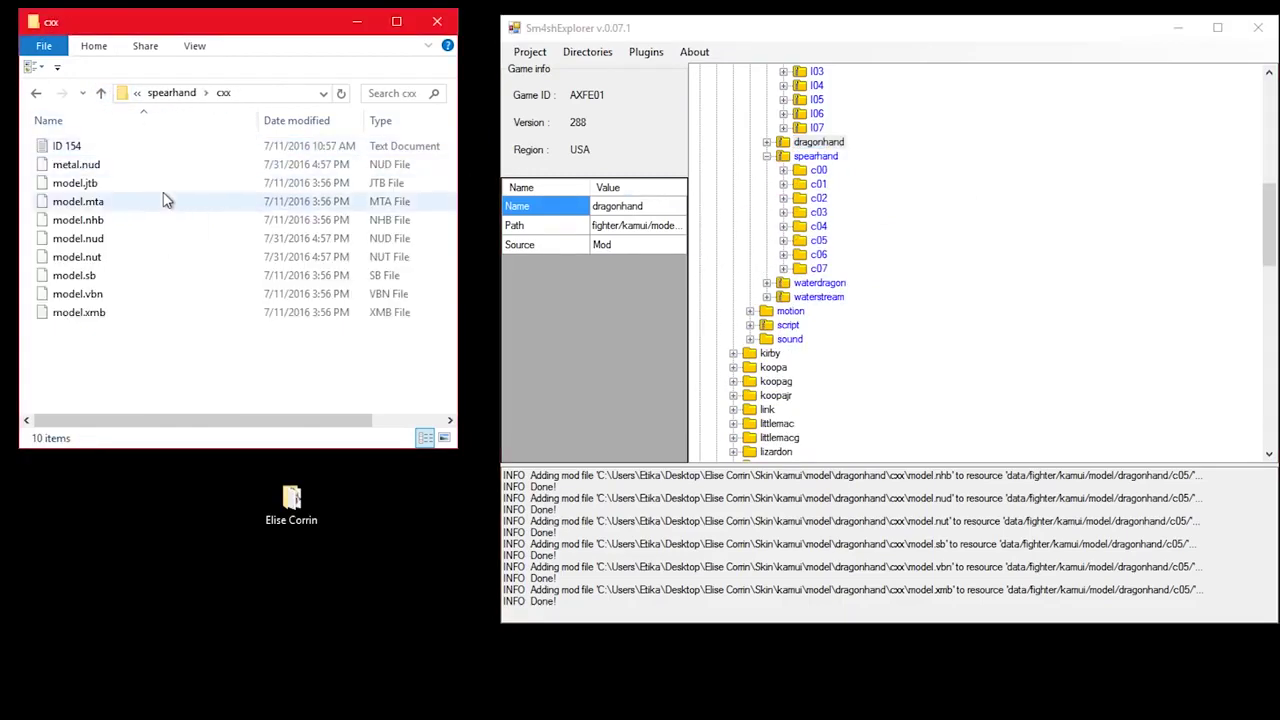
Add the spearhand model files, without ID 154, to spearhand slot c05 and leave the skin's cxx folder.
drag(168, 372, 818, 250)
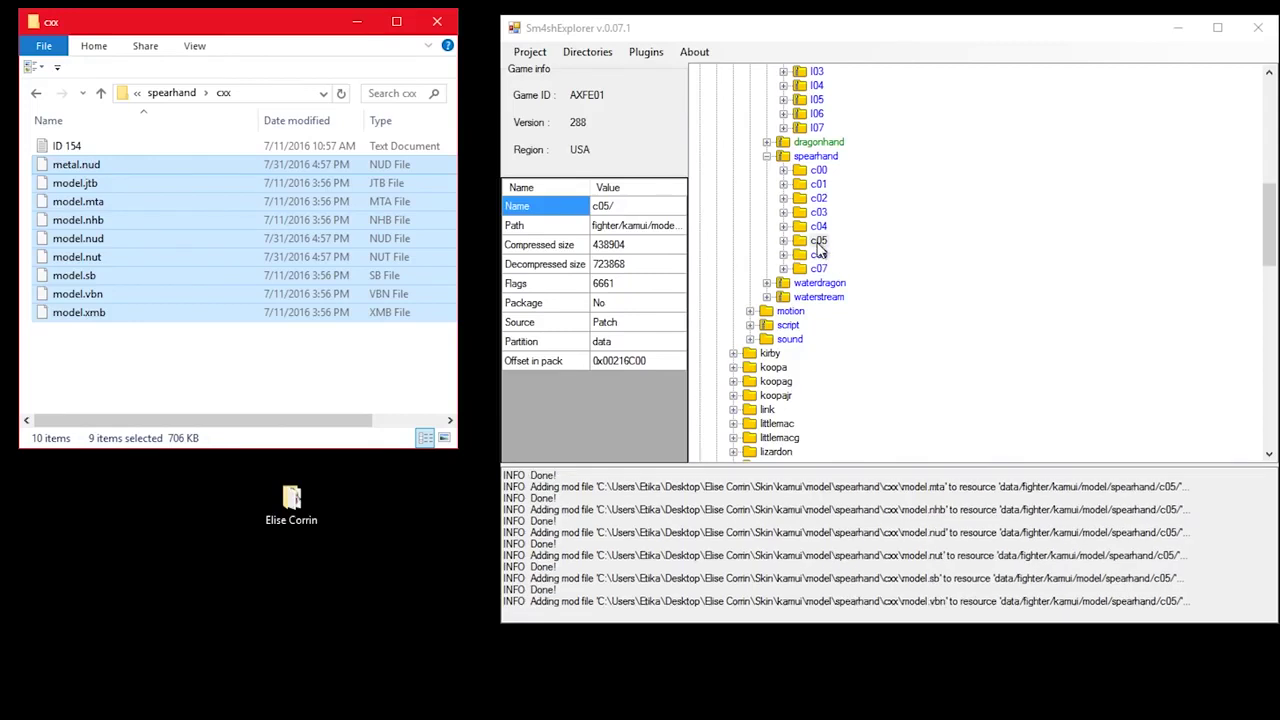
click(816, 255)
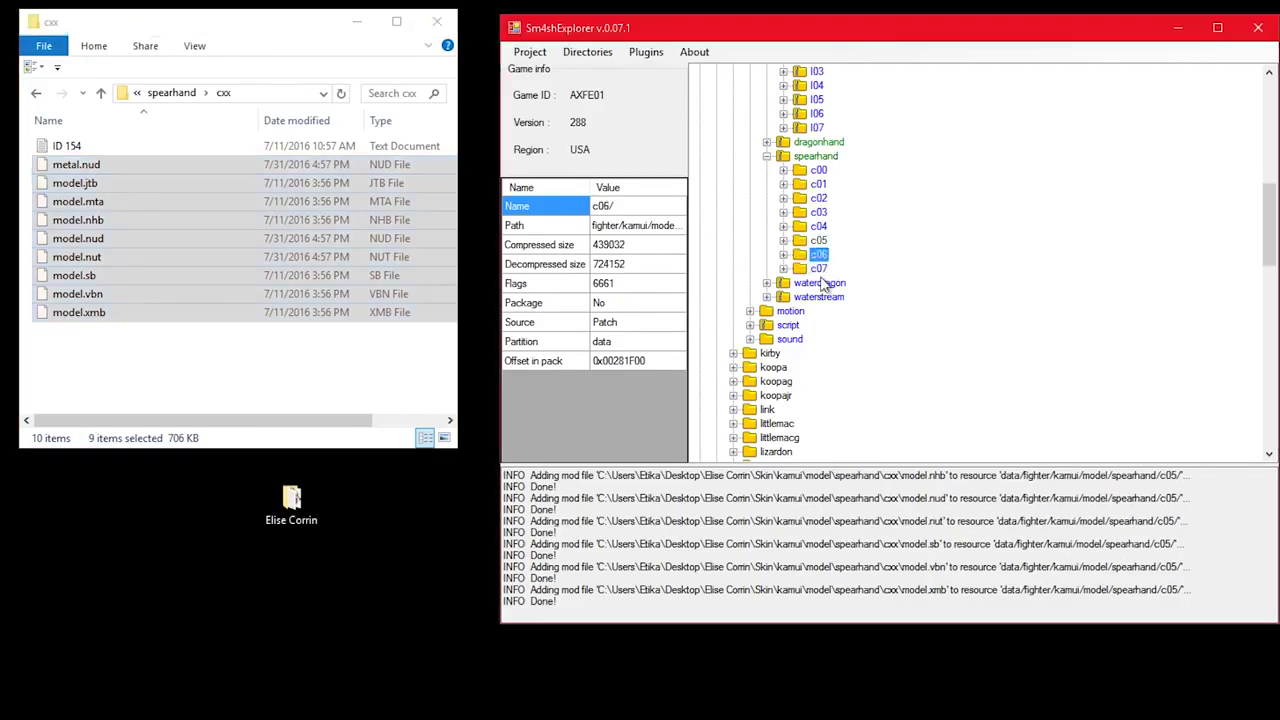
click(818, 241)
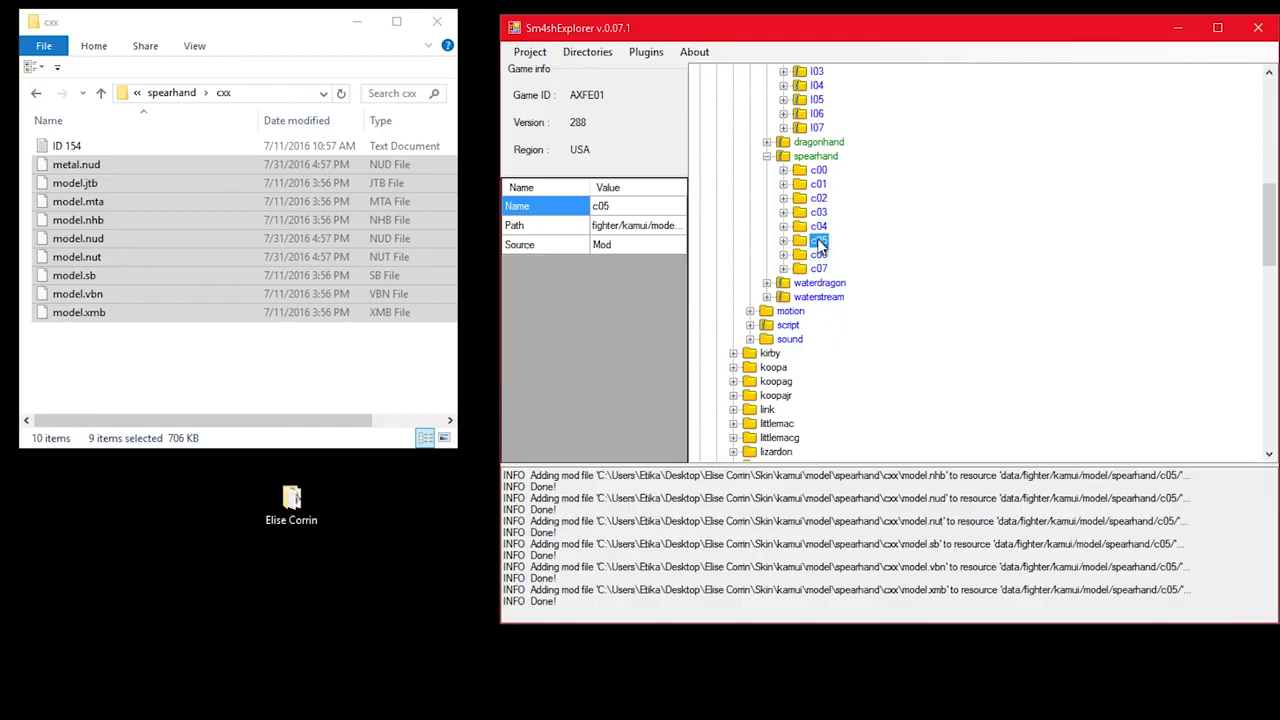
click(767, 157)
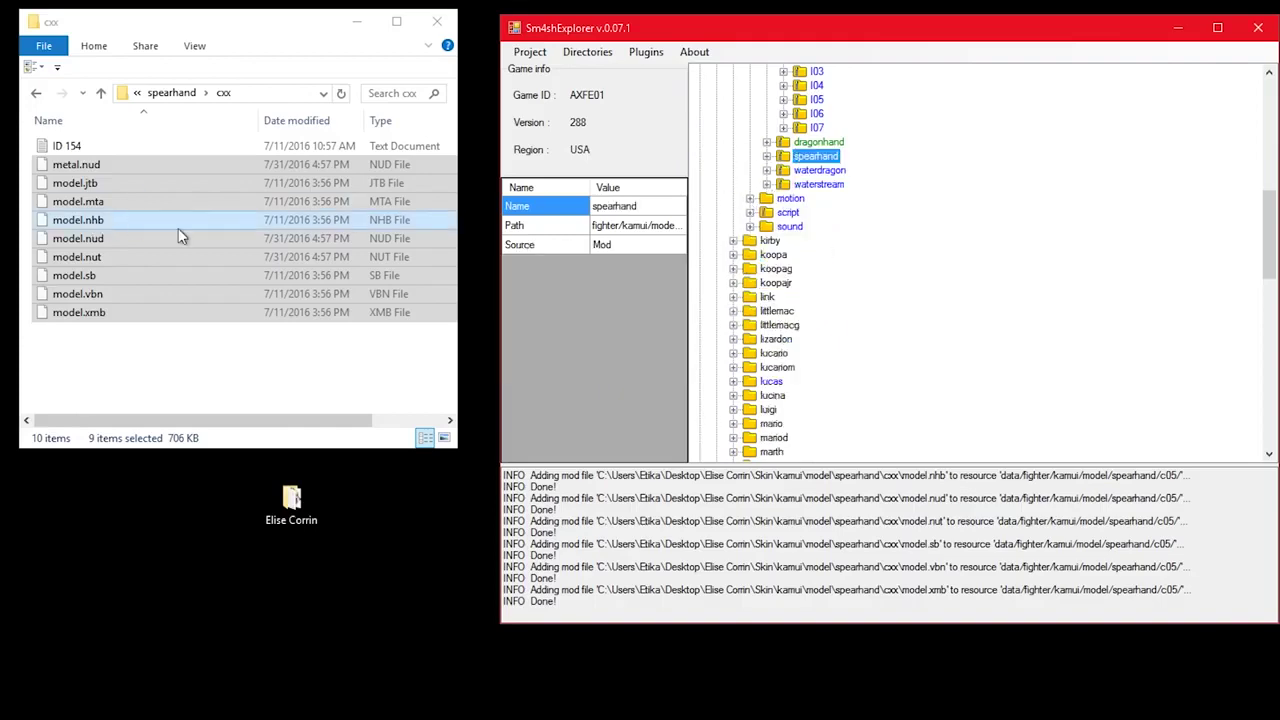
click(101, 92)
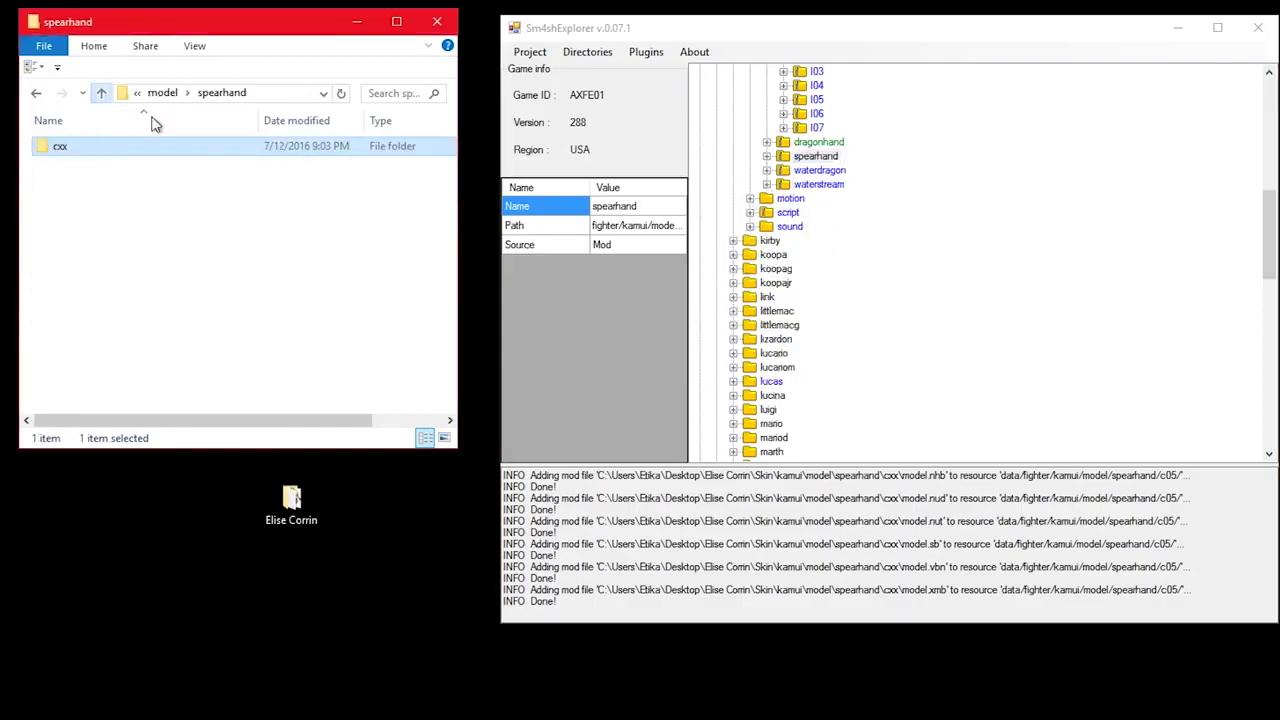
Add the model files from the skin's waterdragon cxx folder, without ID 155, to kamui's waterdragon slot c05.
click(767, 171)
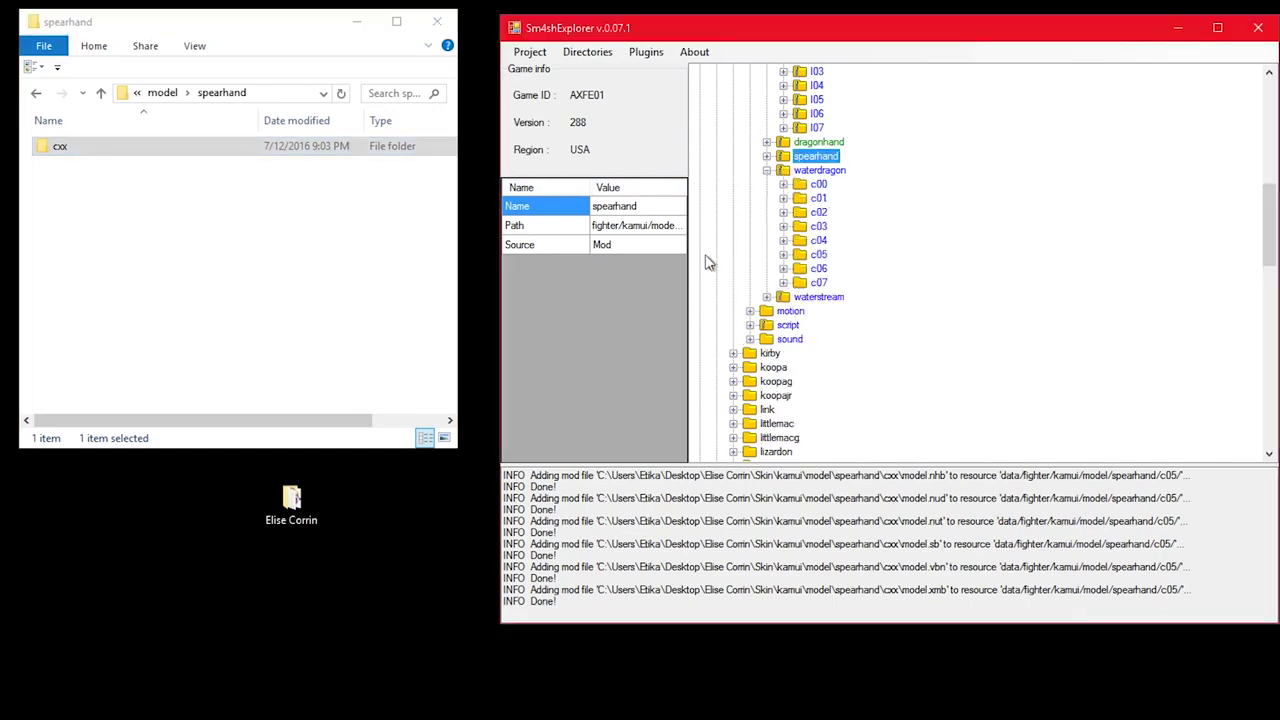
click(101, 92)
double_click(100, 207)
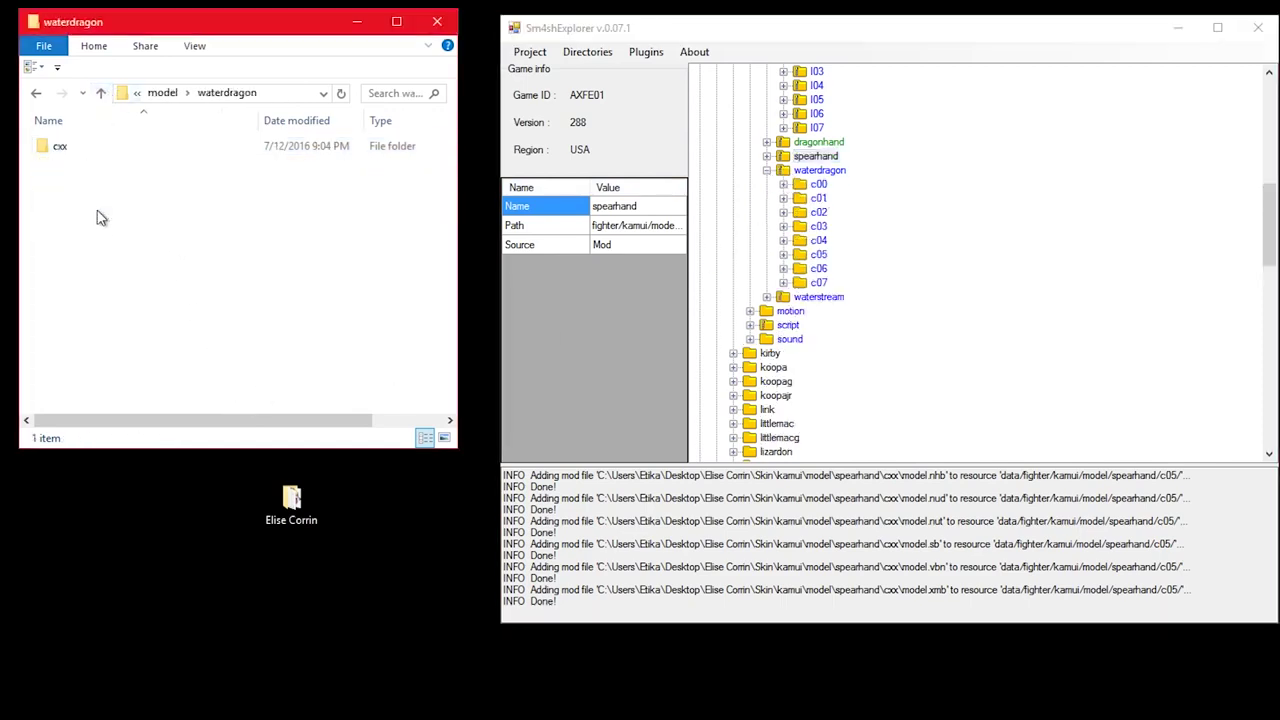
double_click(91, 150)
drag(126, 361, 812, 256)
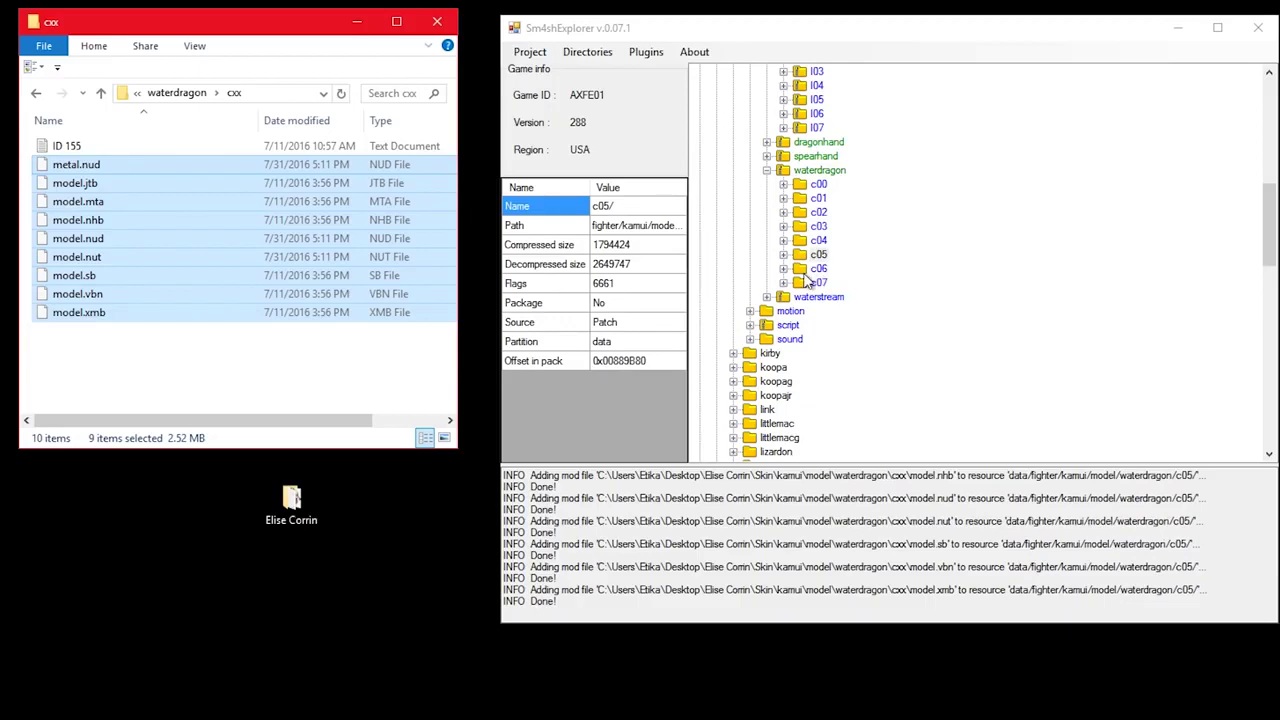
Check the c05 slots under kamui's body, dragonhand, spearhand and waterdragon models, and collapse the model folder.
click(815, 227)
scroll(828, 270, up, 3)
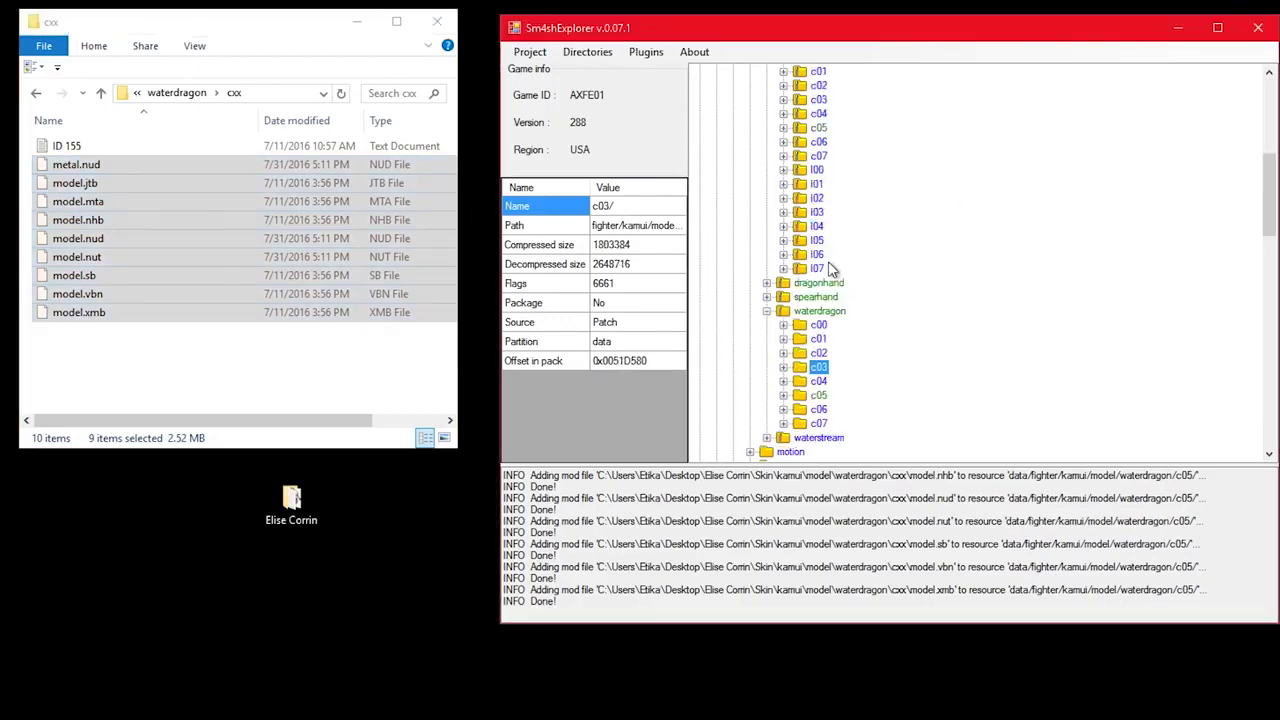
scroll(828, 268, up, 3)
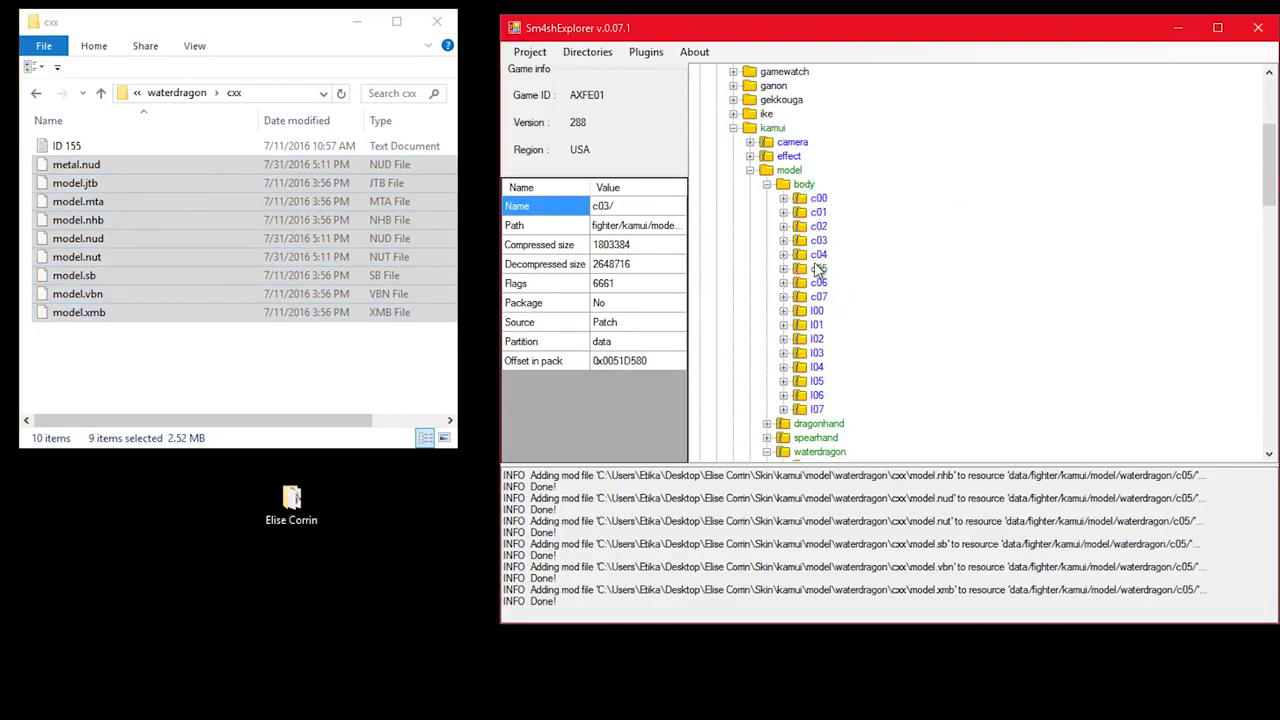
scroll(818, 270, down, 3)
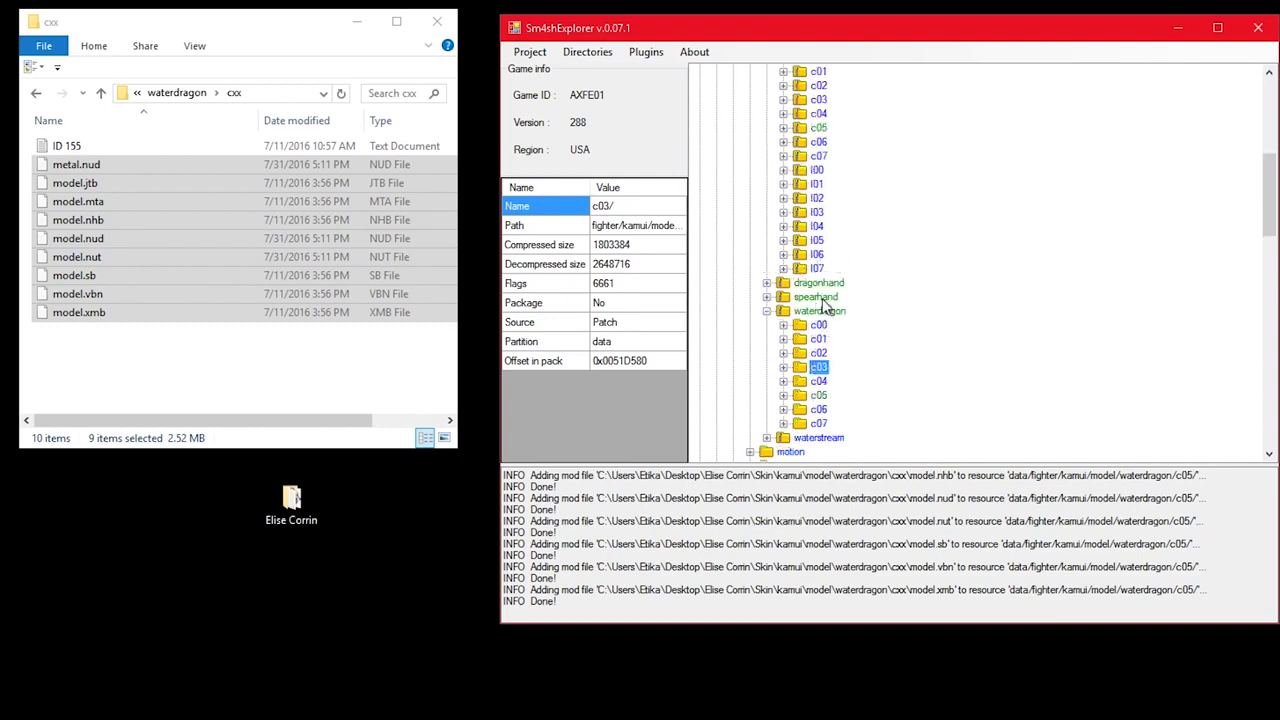
click(766, 284)
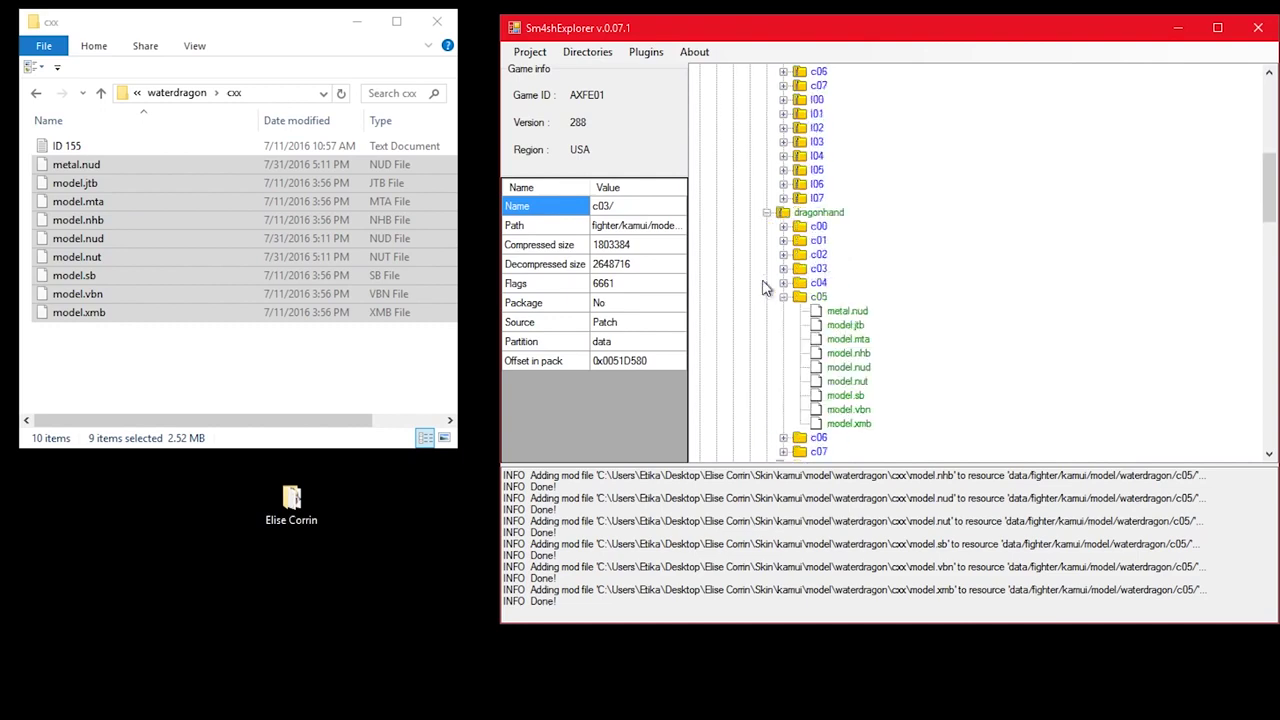
scroll(812, 228, down, 3)
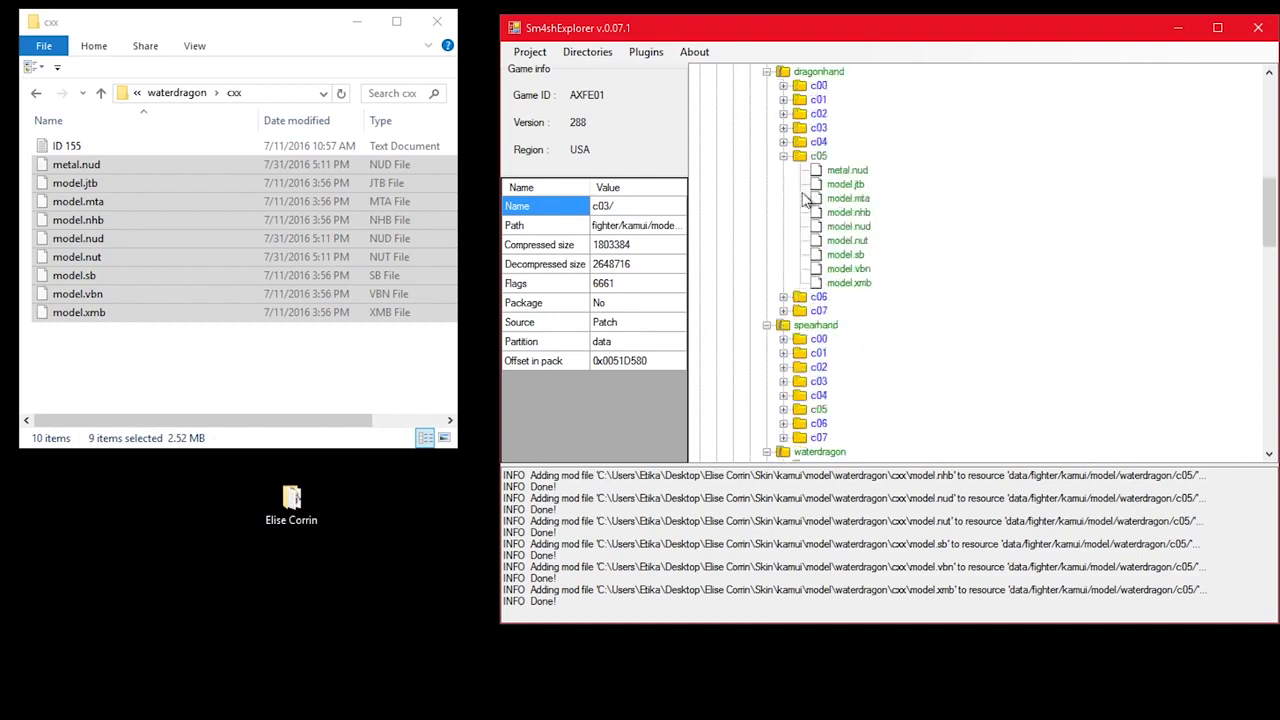
click(783, 156)
scroll(762, 319, up, 7)
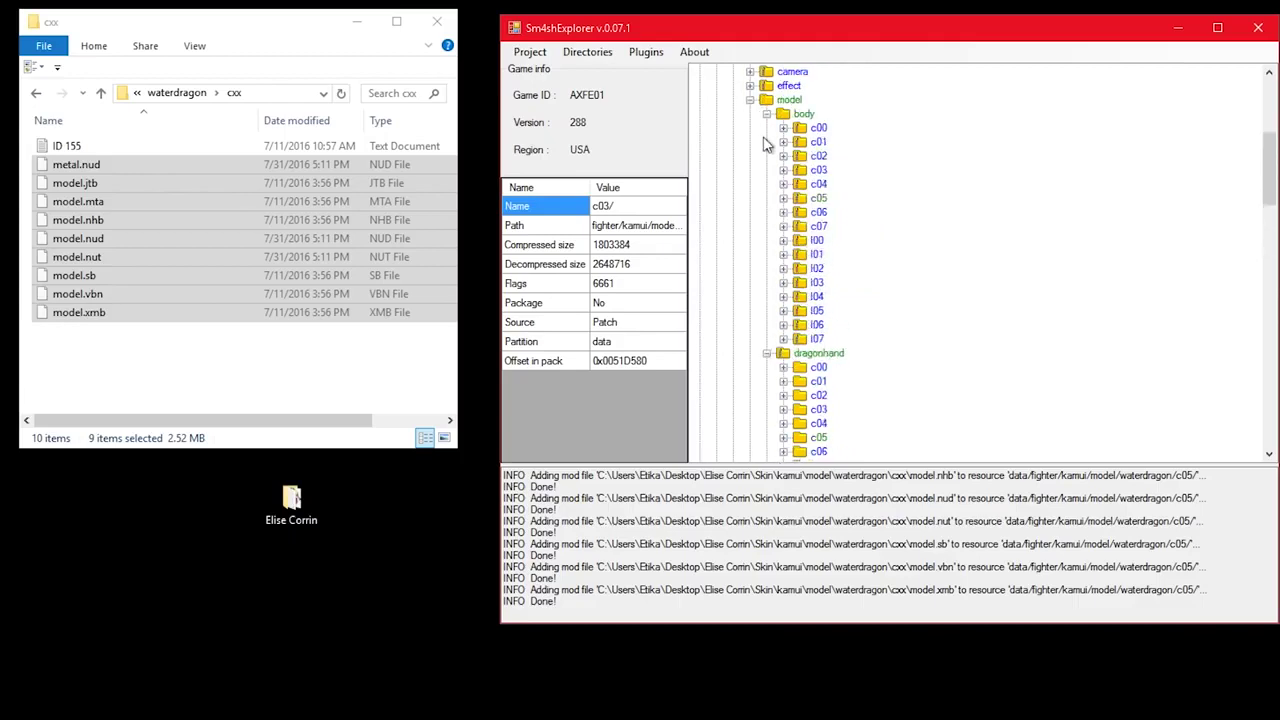
click(750, 100)
Return to the skin's model folder in File Explorer and open the first Uncensored variant inside body.
click(101, 93)
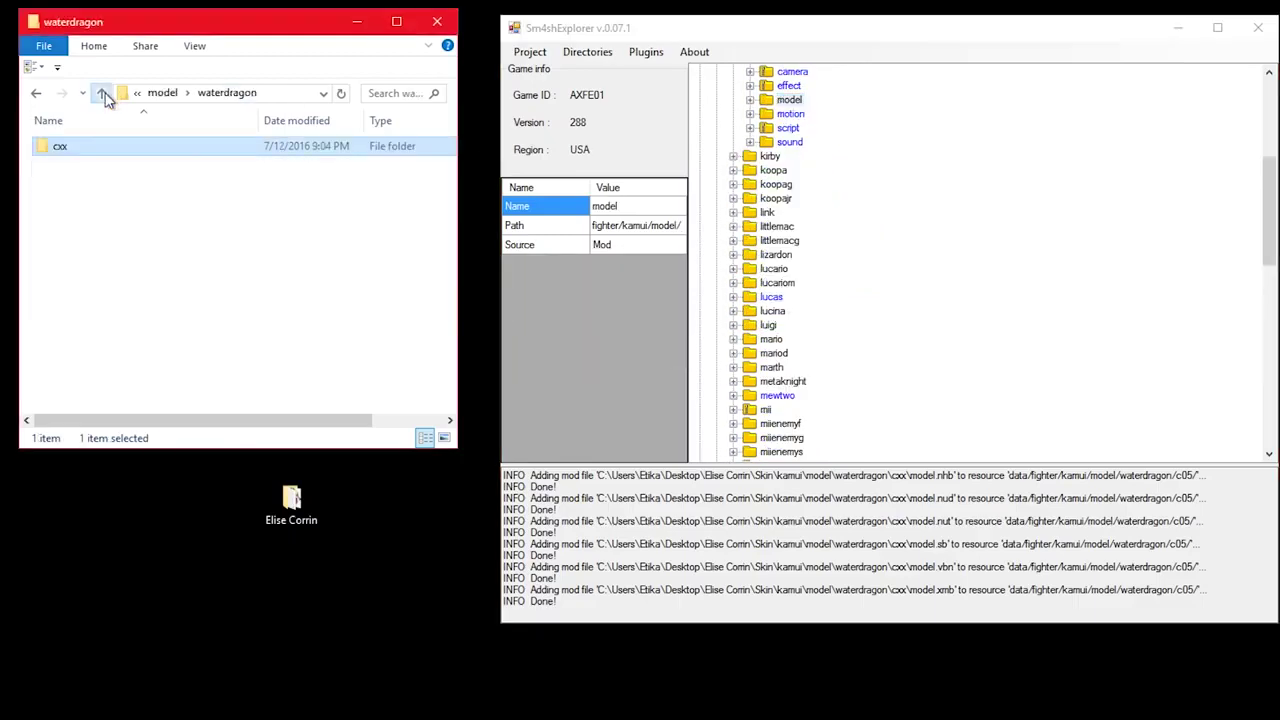
click(101, 93)
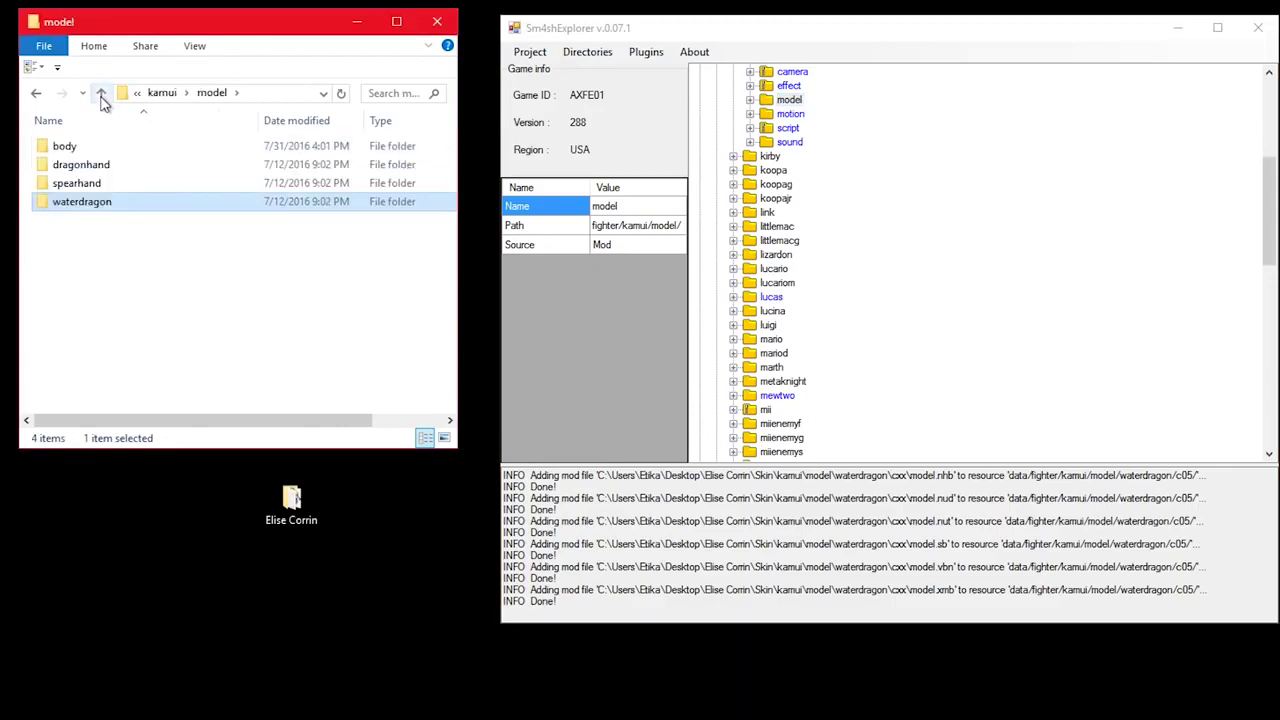
double_click(100, 147)
click(110, 148)
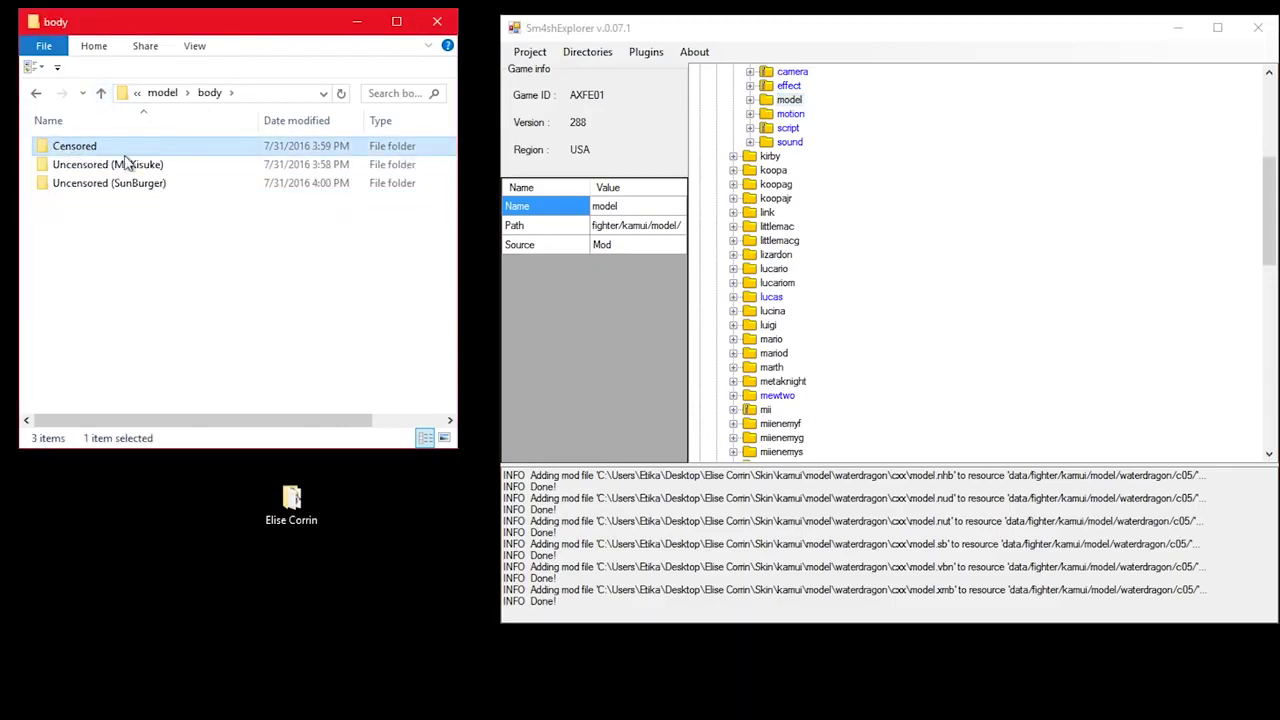
click(137, 170)
double_click(139, 172)
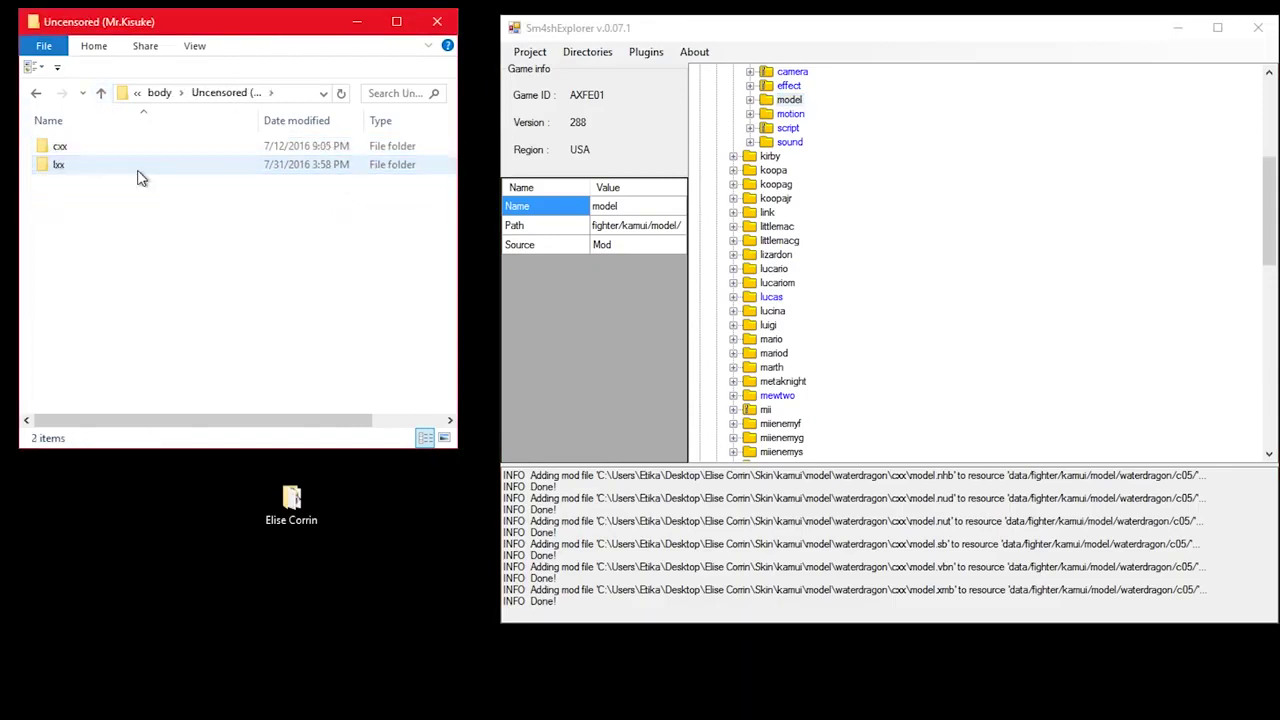
Expand kamui's model folder again, open the body variant's lxx folder in File Explorer, and expand body slot l05.
scroll(850, 288, up, 3)
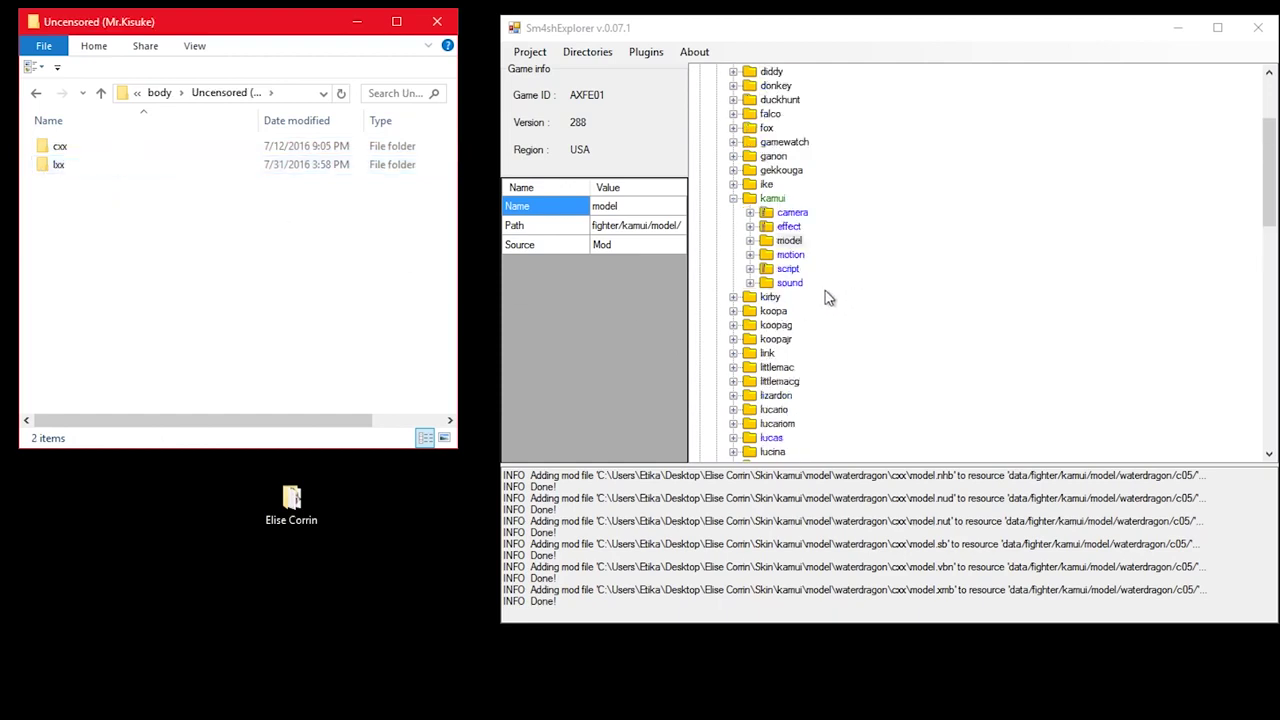
scroll(826, 294, down, 3)
scroll(785, 355, down, 3)
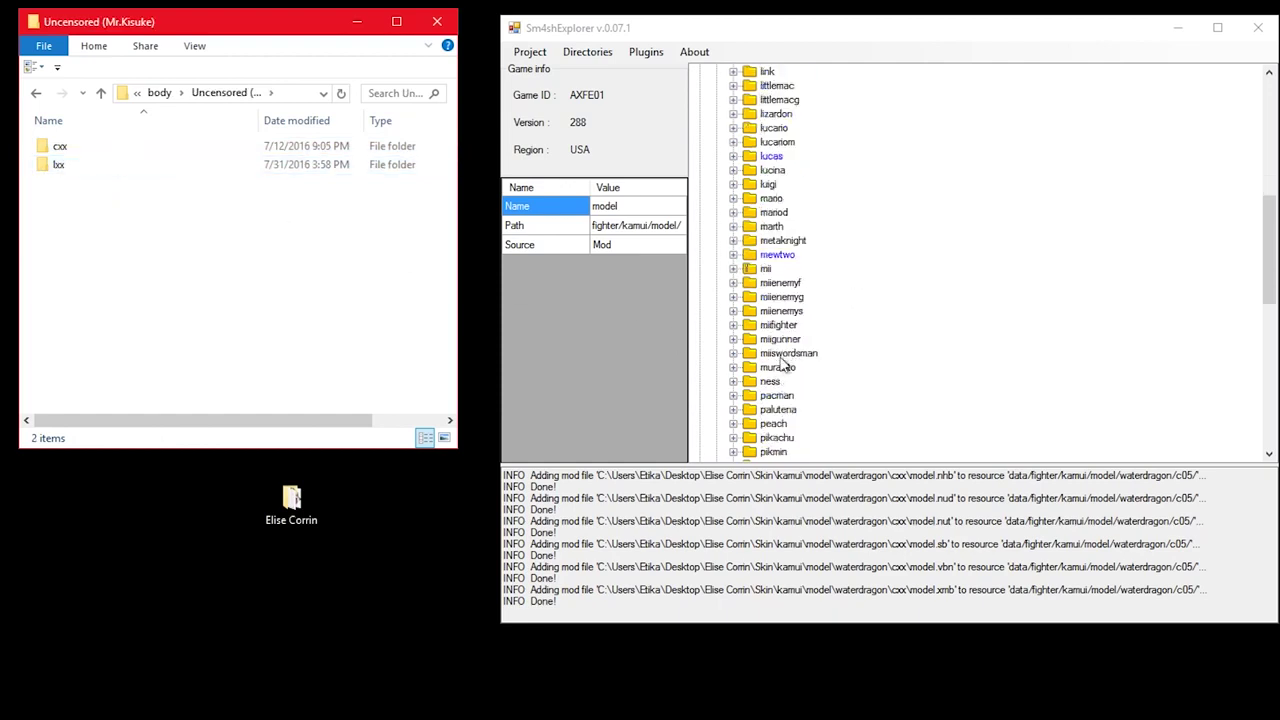
scroll(775, 300, up, 6)
click(751, 240)
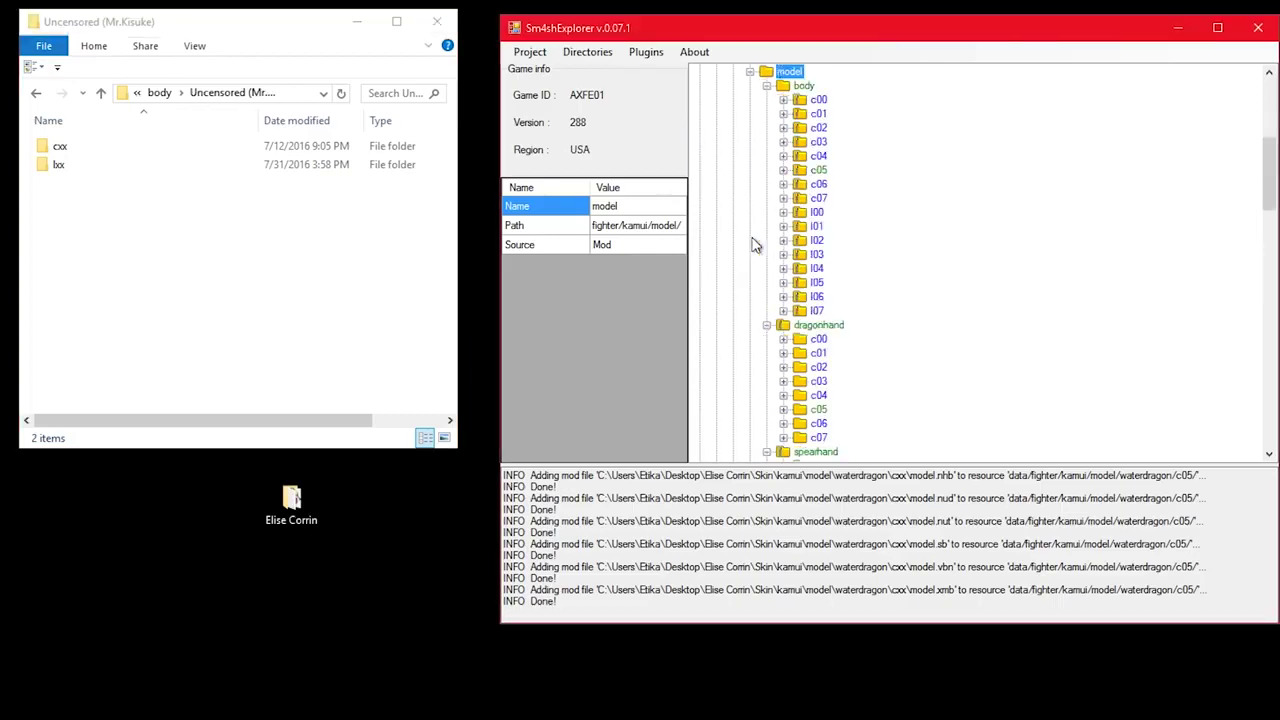
click(816, 240)
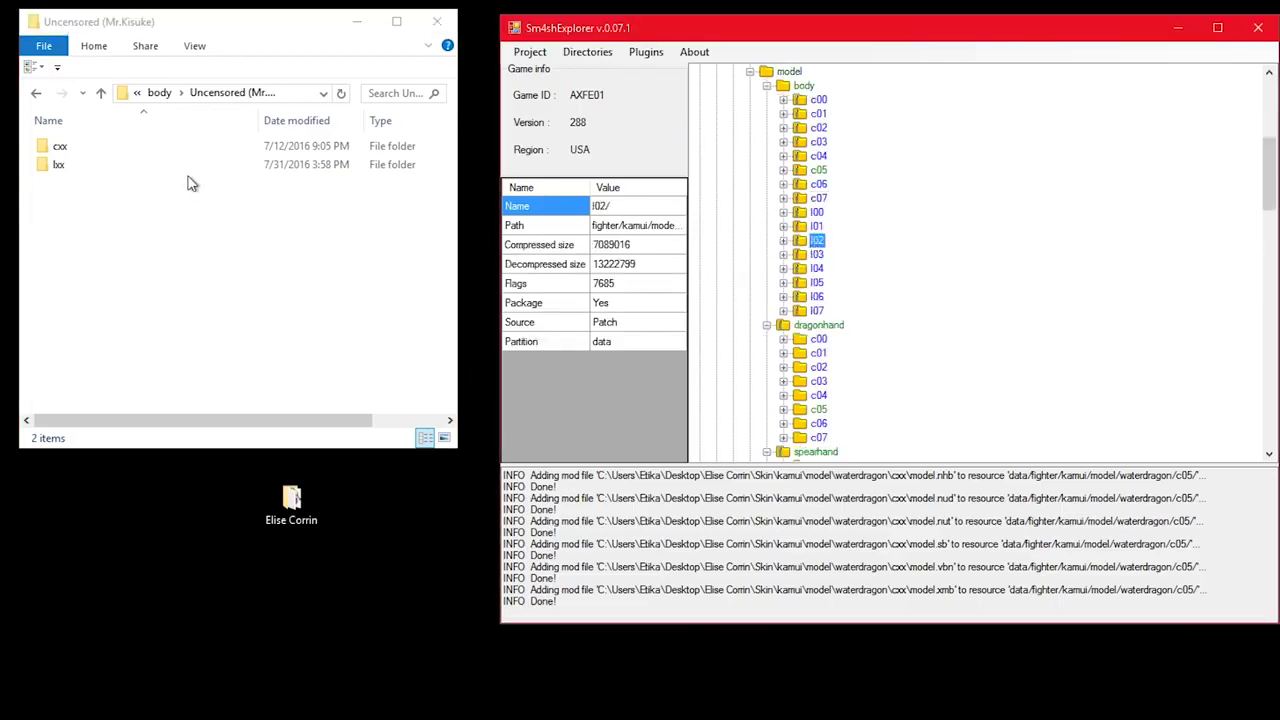
double_click(145, 168)
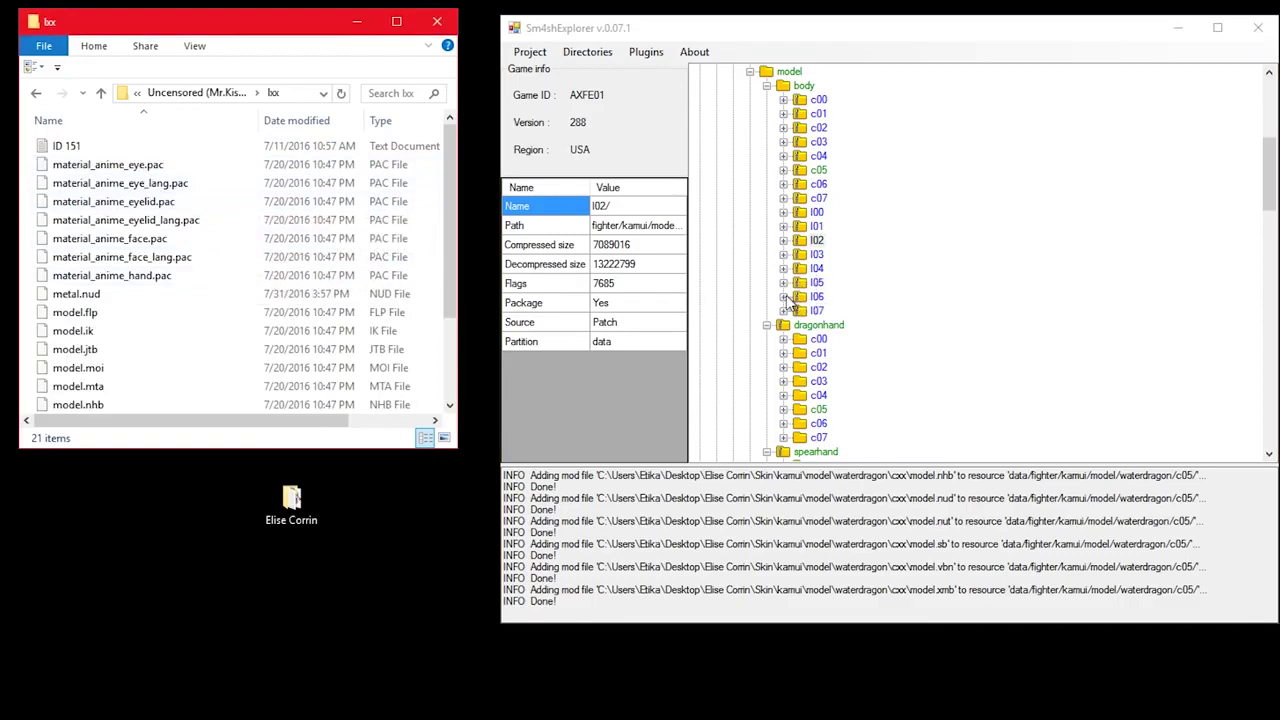
click(784, 285)
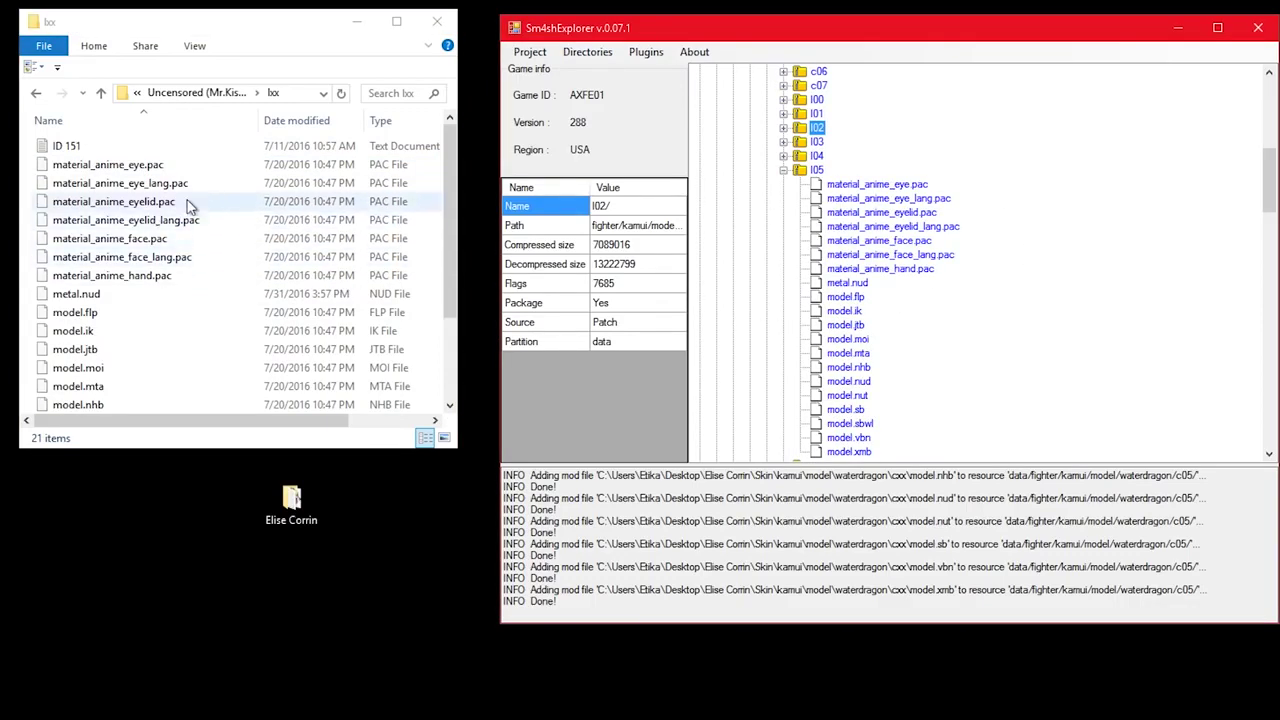
Add all files from the lxx folder except ID 151 to body slot l05 and collapse the slot.
drag(266, 165, 246, 558)
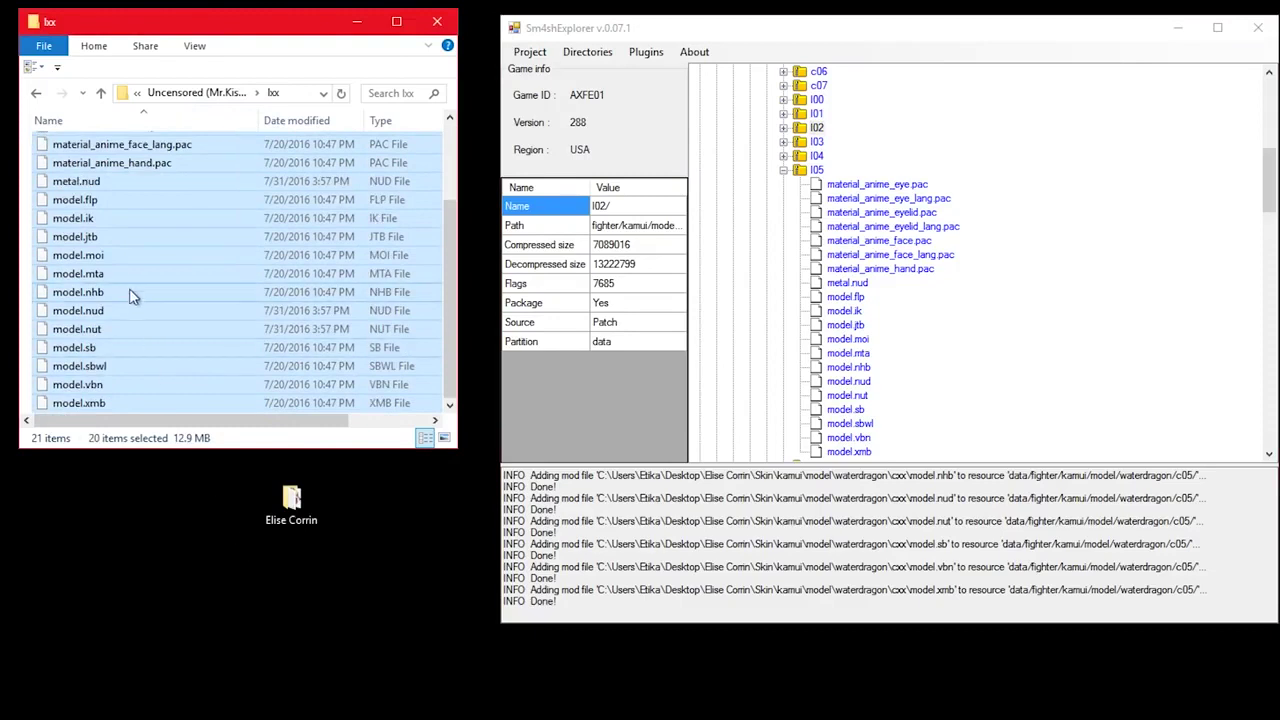
drag(129, 294, 828, 195)
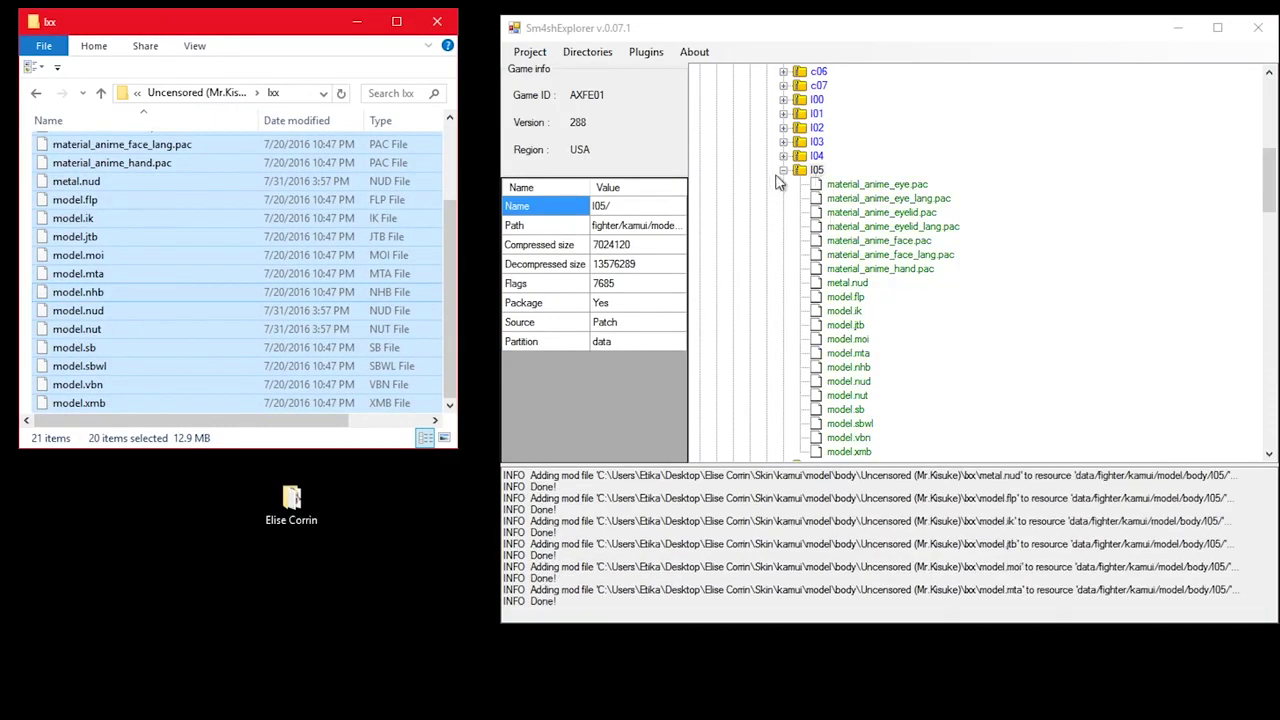
click(784, 171)
scroll(815, 200, up, 3)
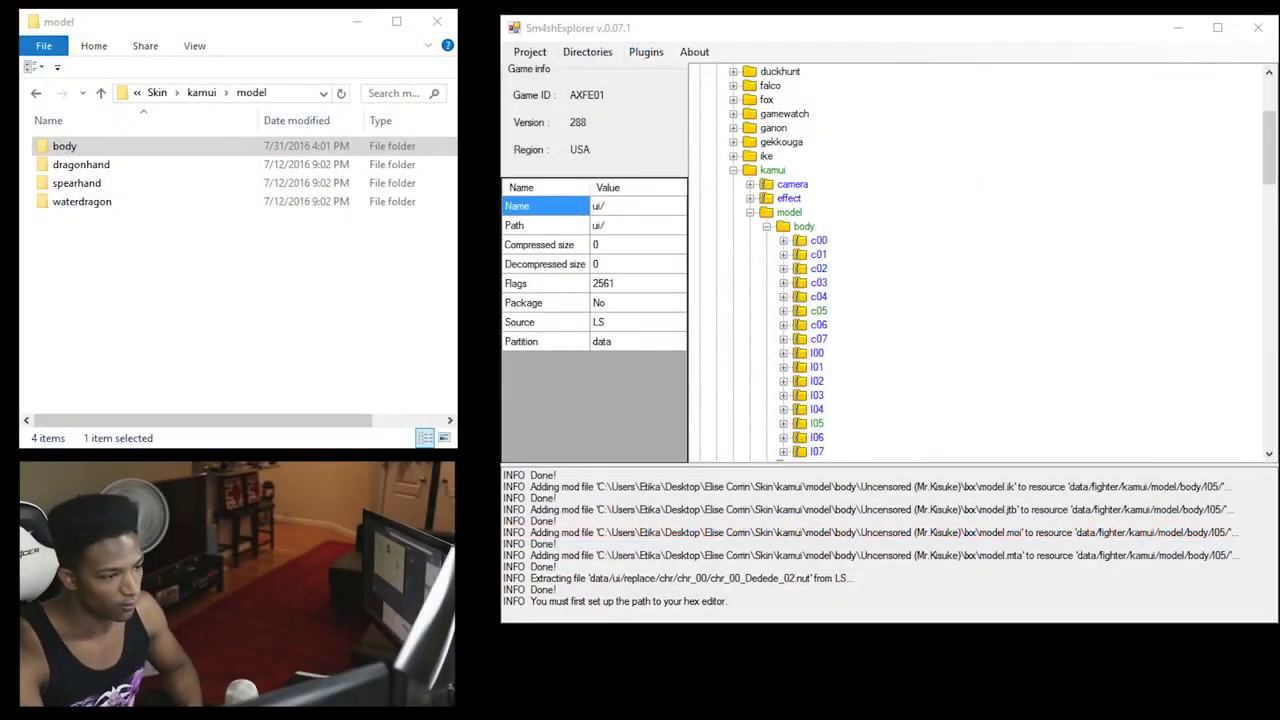
Collapse the body, dragonhand, spearhand and waterdragon folders, along with their parent model and kamui folders.
click(766, 227)
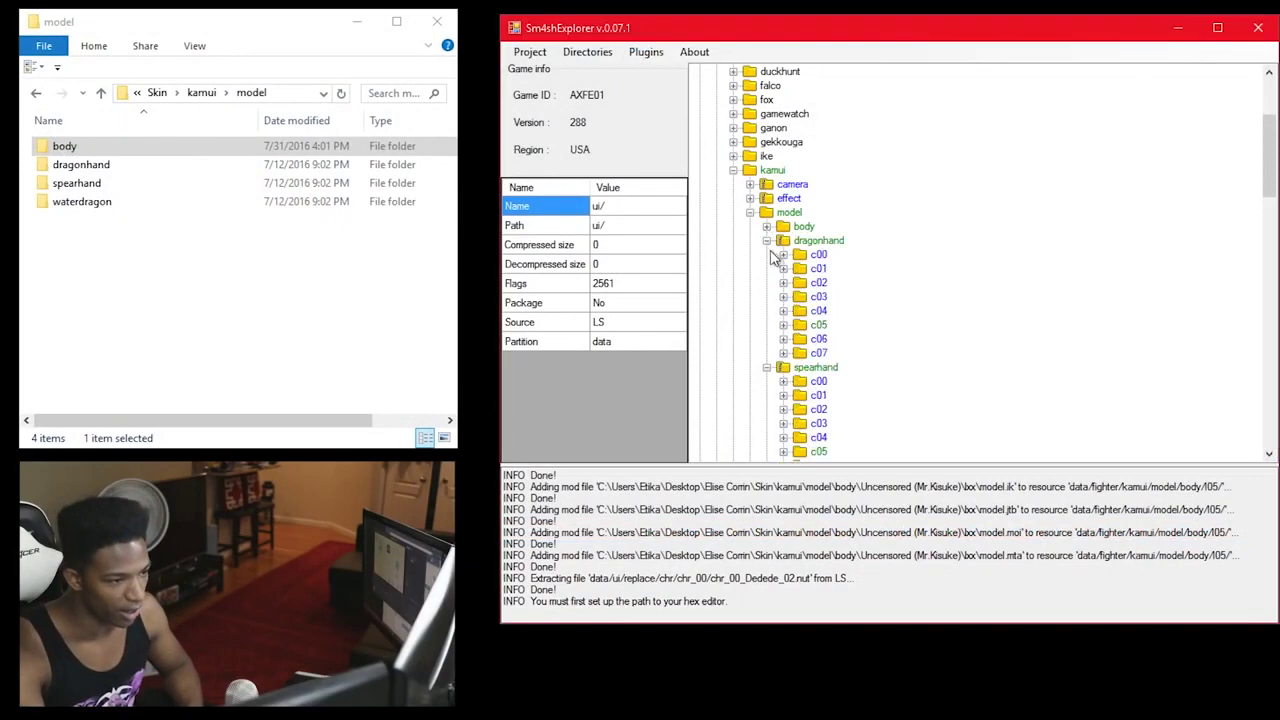
click(767, 242)
click(766, 256)
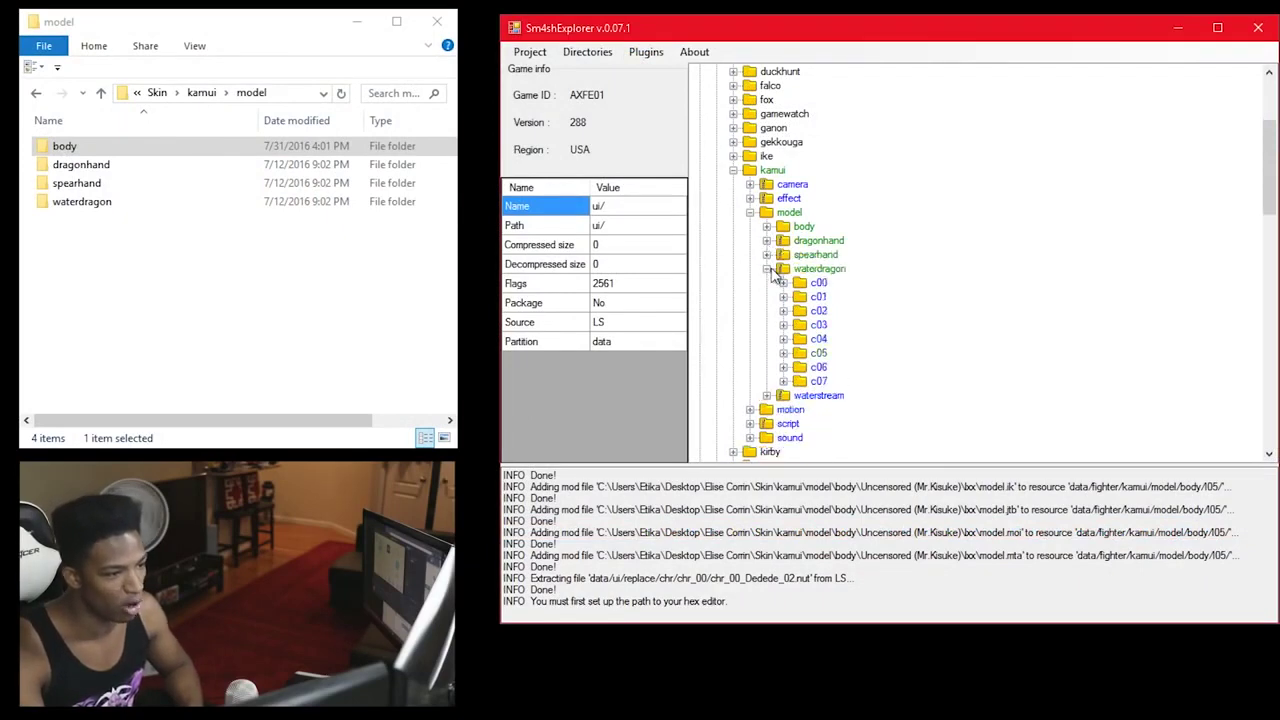
click(767, 269)
click(751, 213)
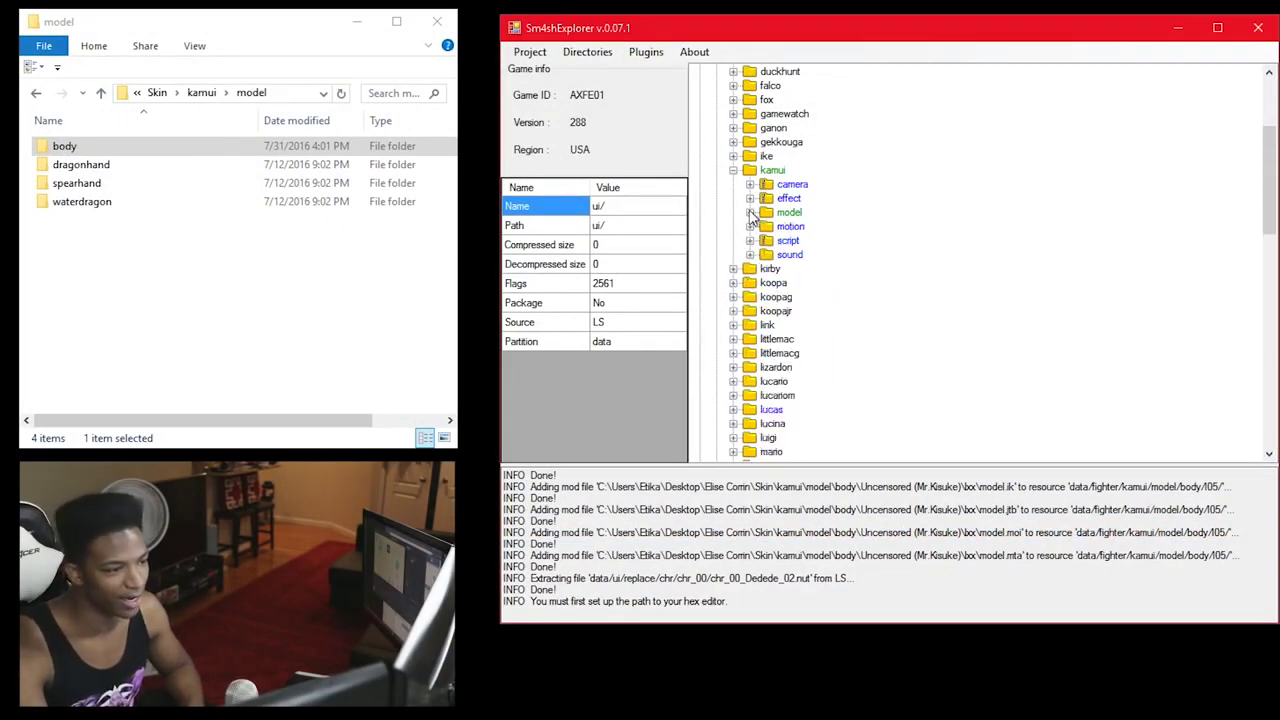
click(734, 171)
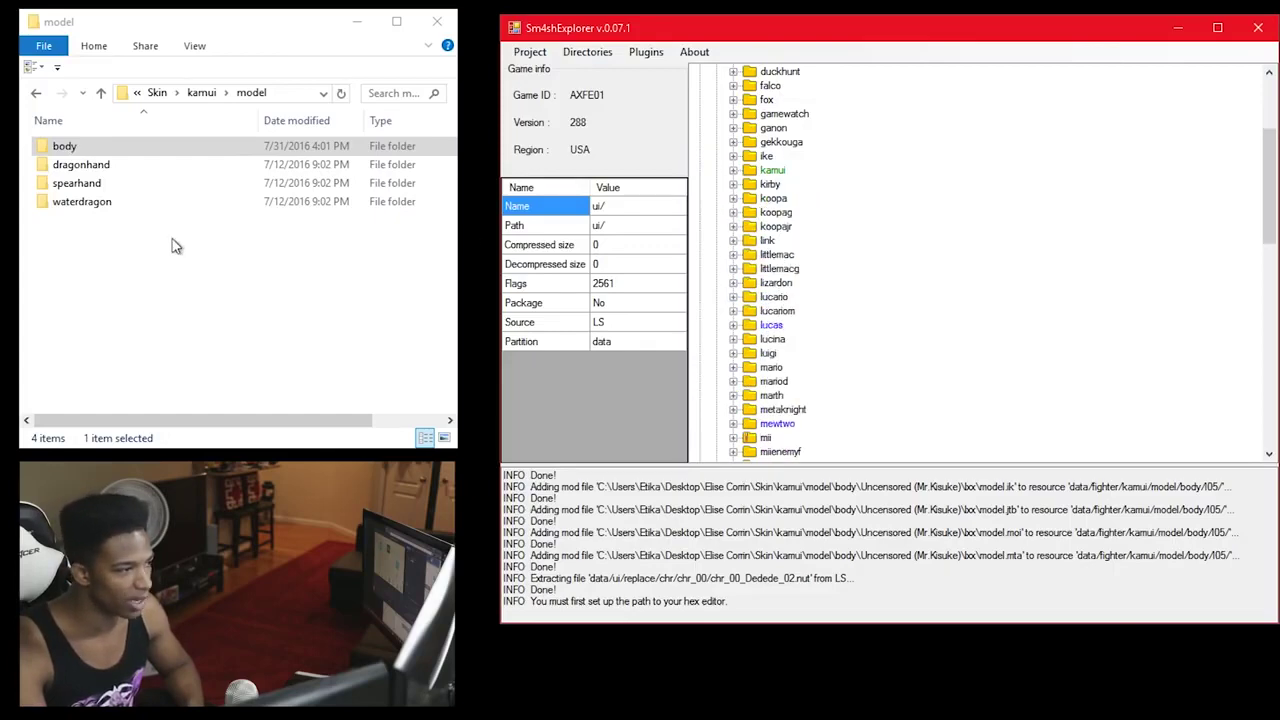
click(102, 93)
click(102, 93)
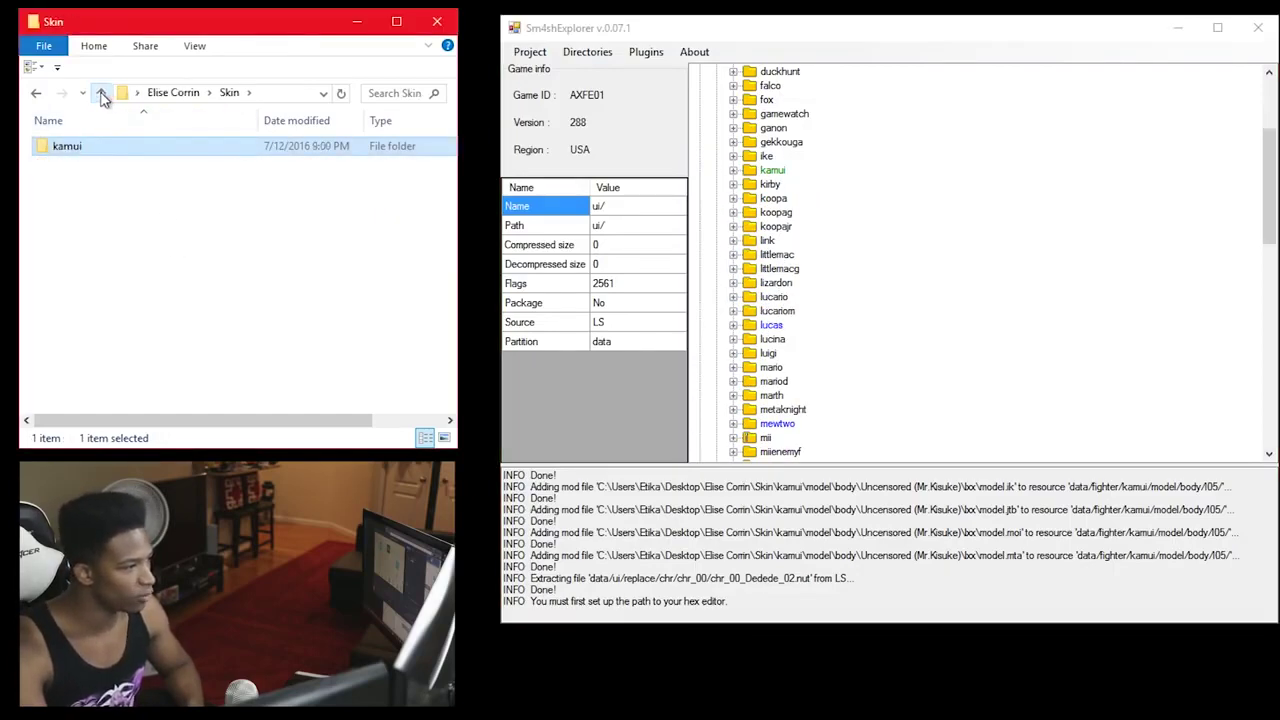
click(102, 93)
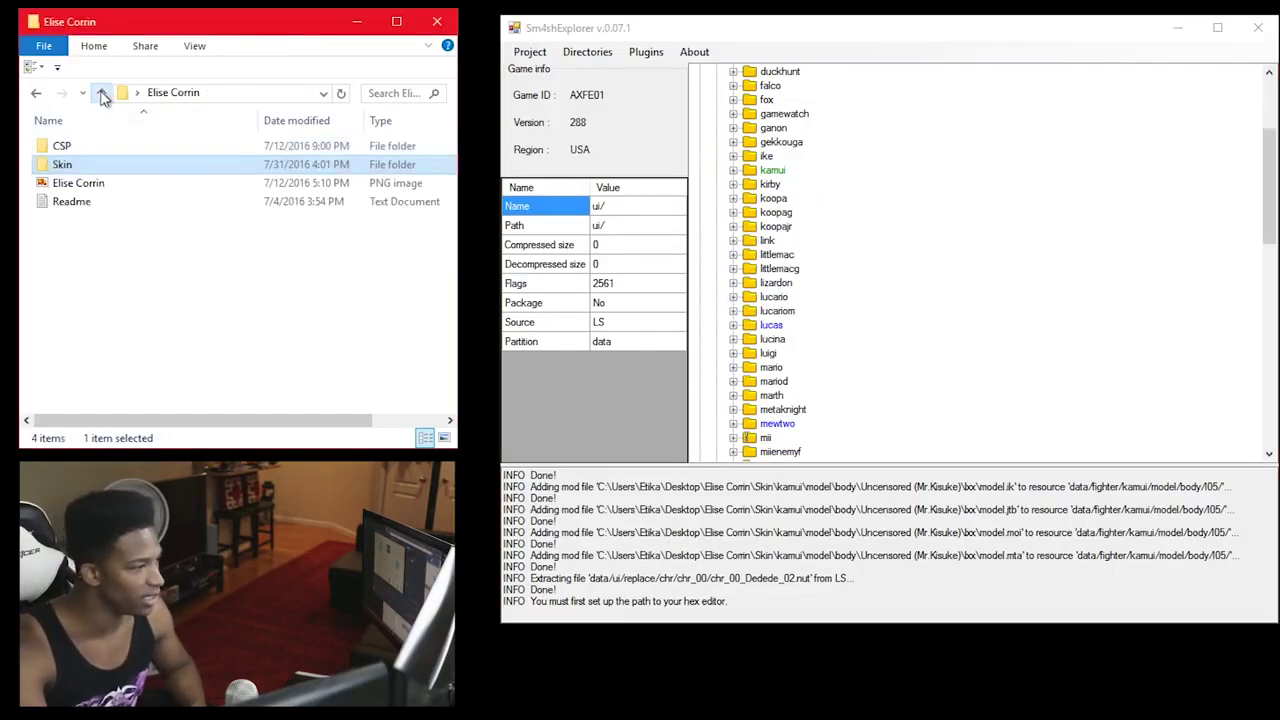
click(222, 277)
click(187, 148)
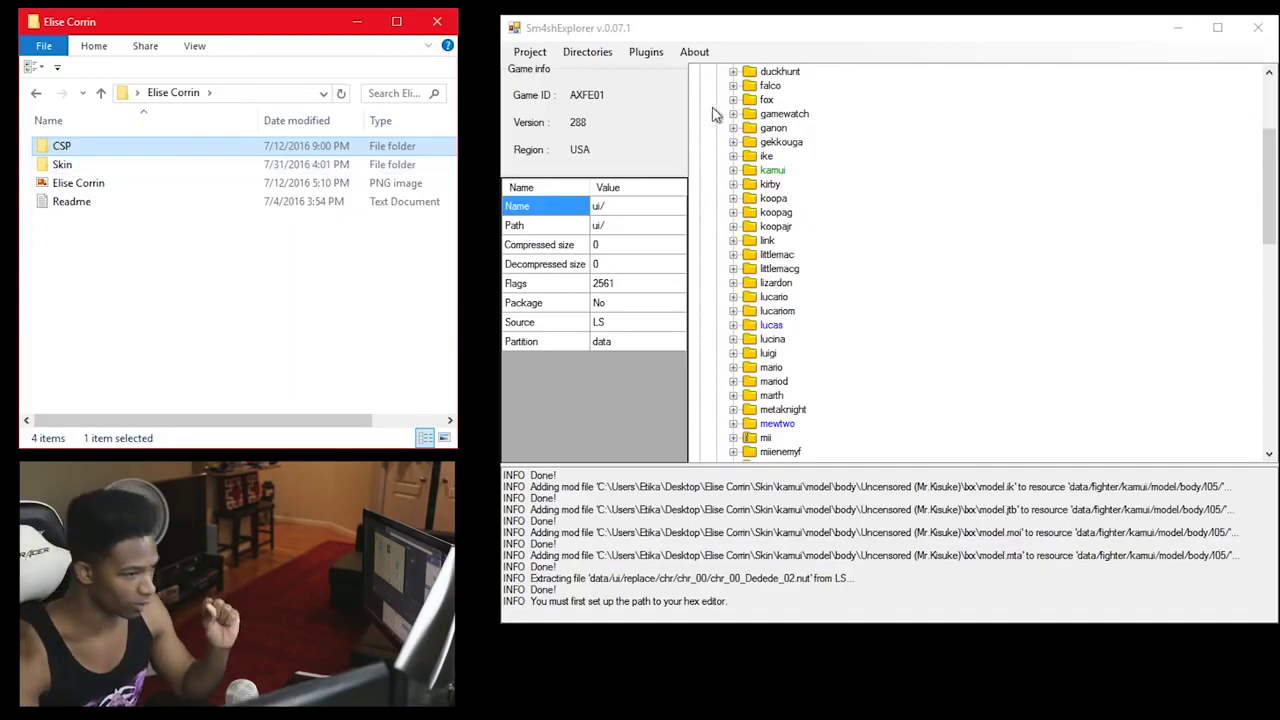
scroll(800, 200, up, 4)
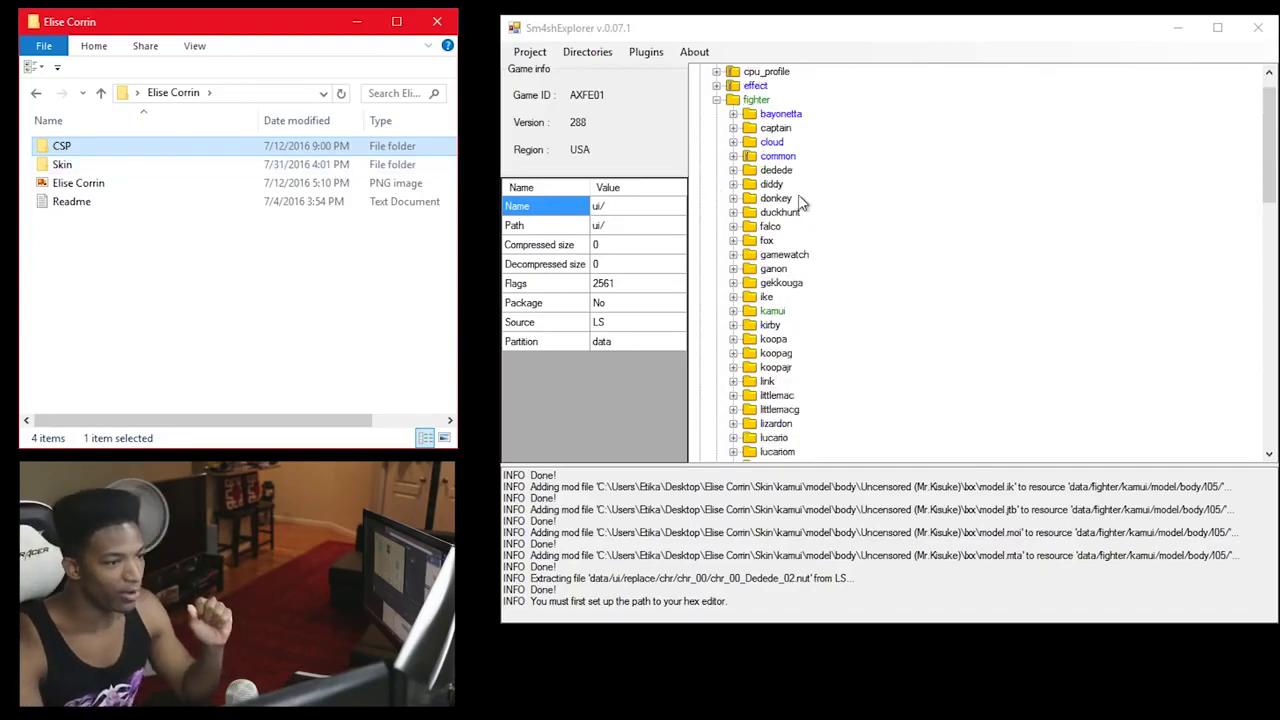
double_click(257, 145)
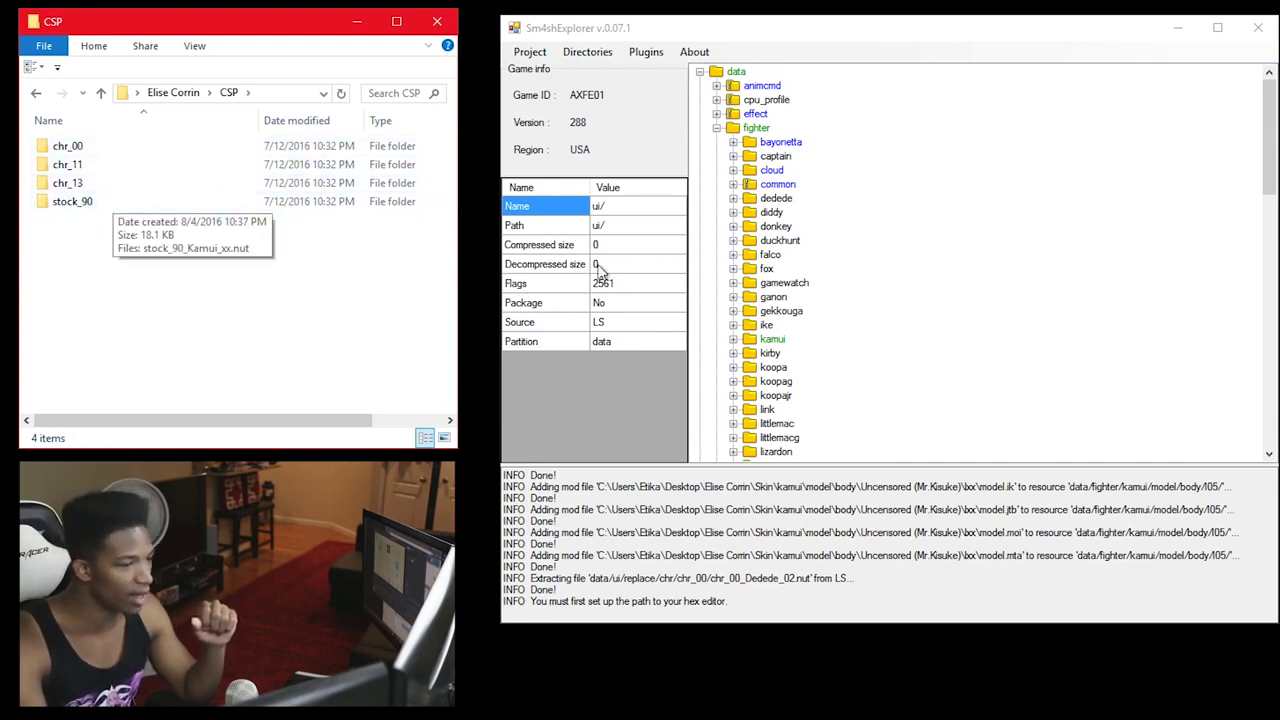
Collapse the fighter folder in Sm4shExplorer and expand ui/replace/append/chr under data.
click(716, 129)
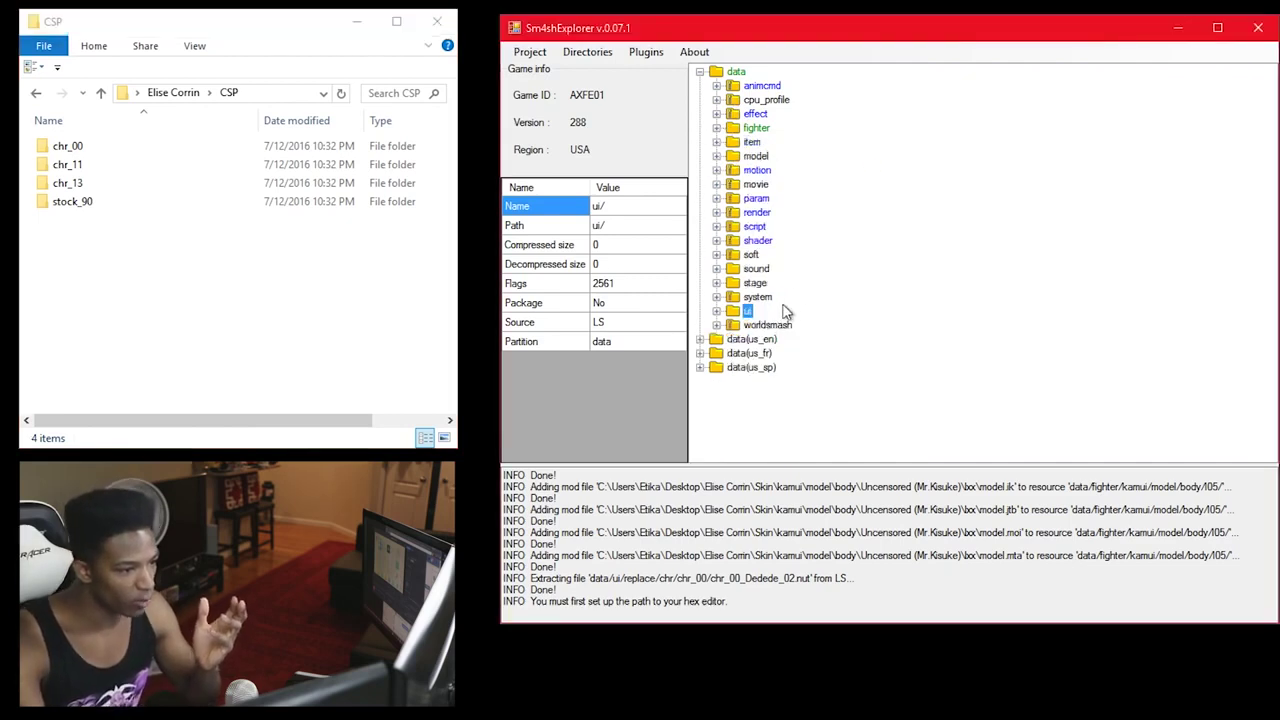
click(718, 312)
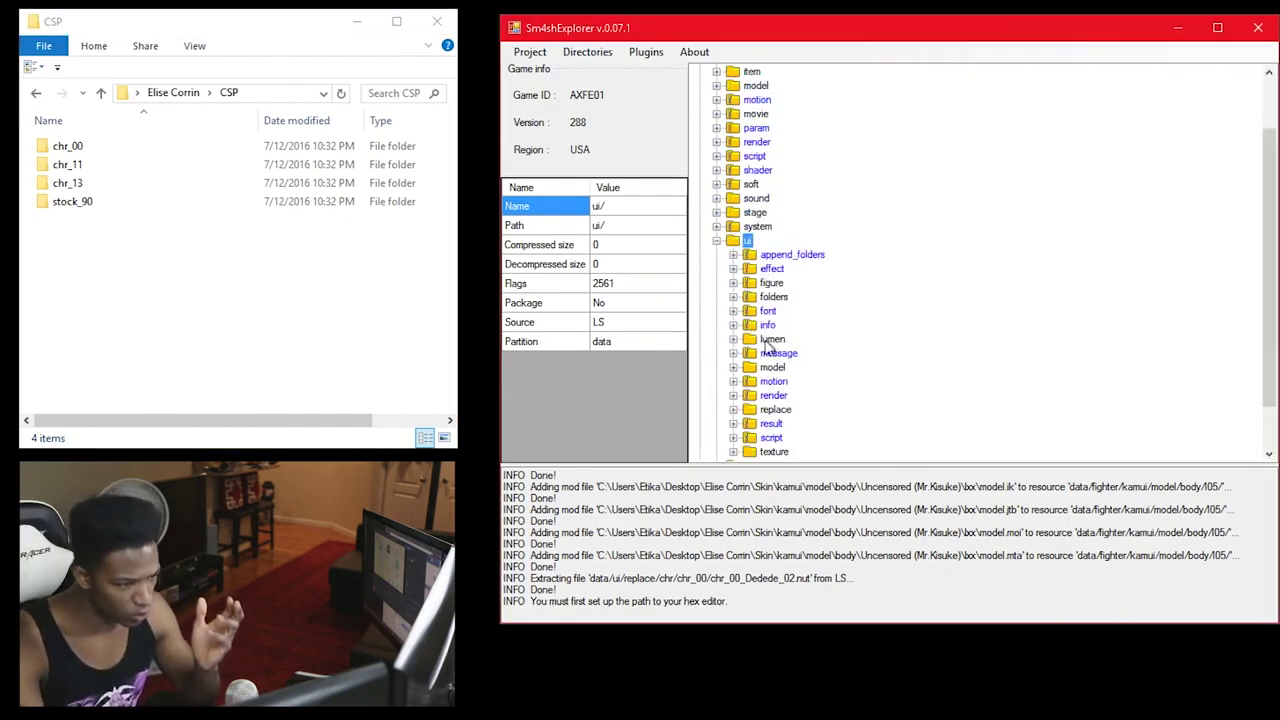
click(734, 409)
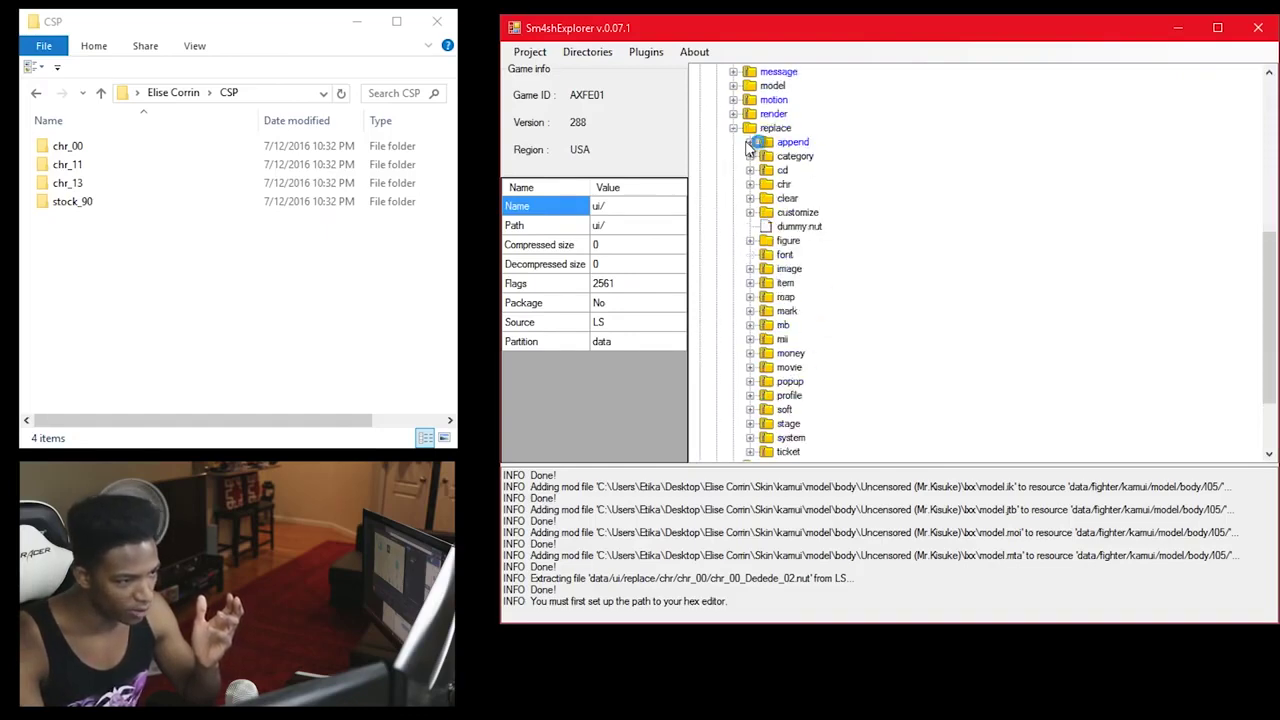
click(749, 142)
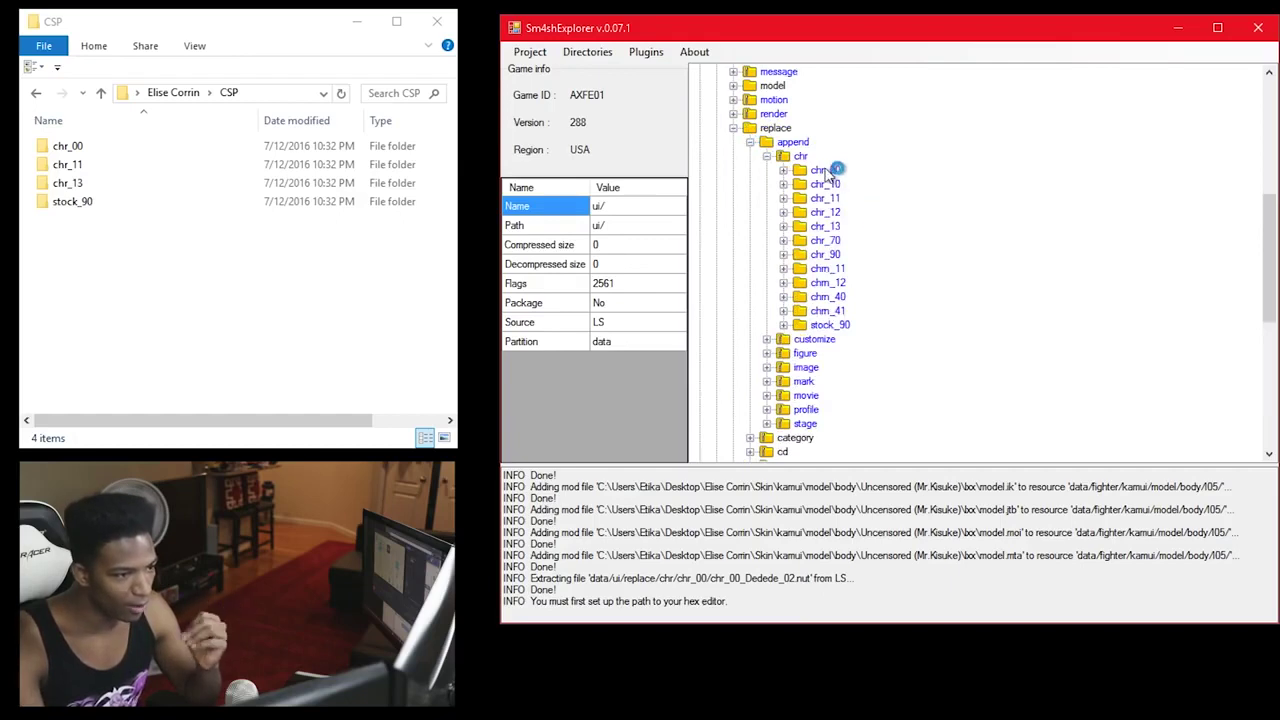
Expand the chr_00 folder under ui/replace/append/chr in Sm4shExplorer.
click(189, 150)
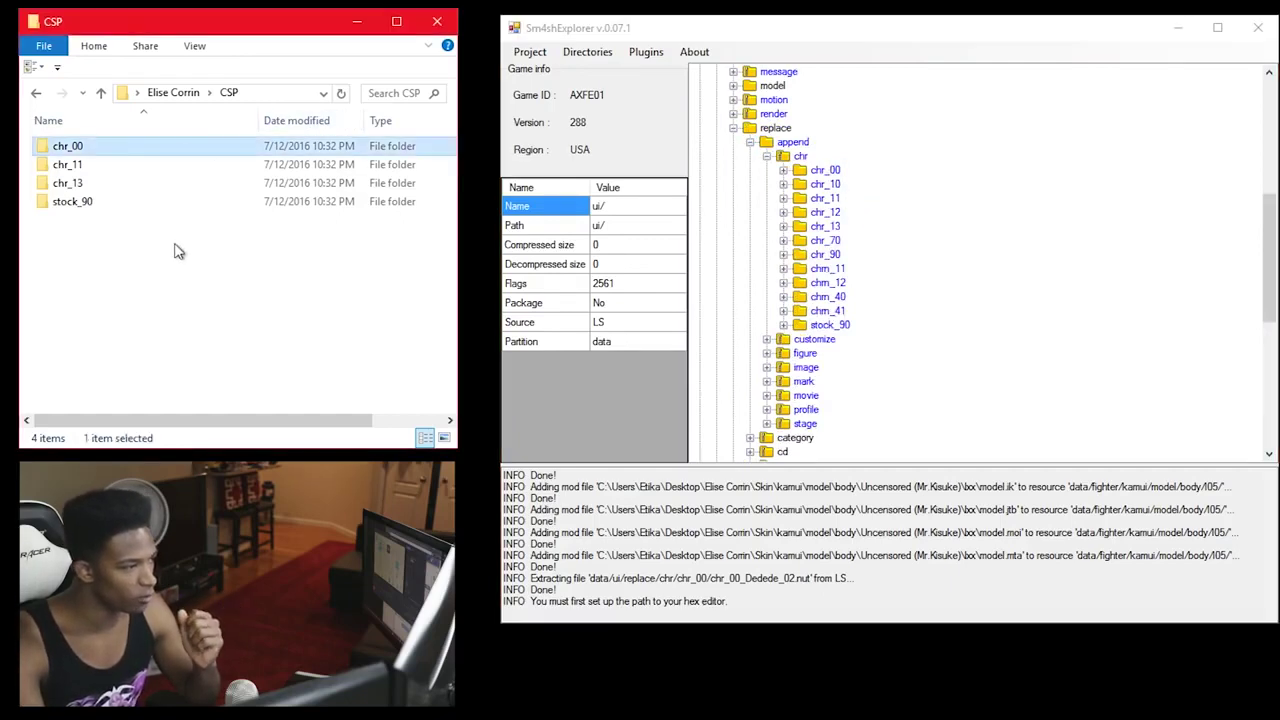
click(177, 250)
click(127, 166)
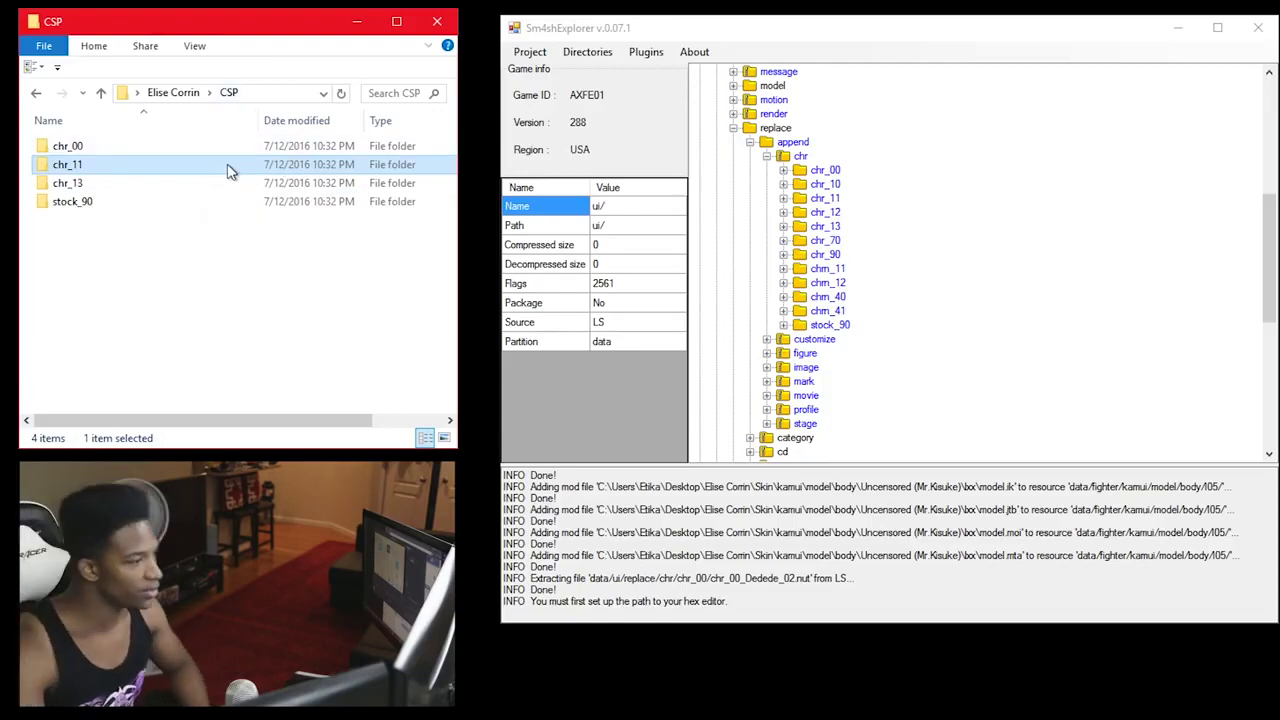
click(784, 170)
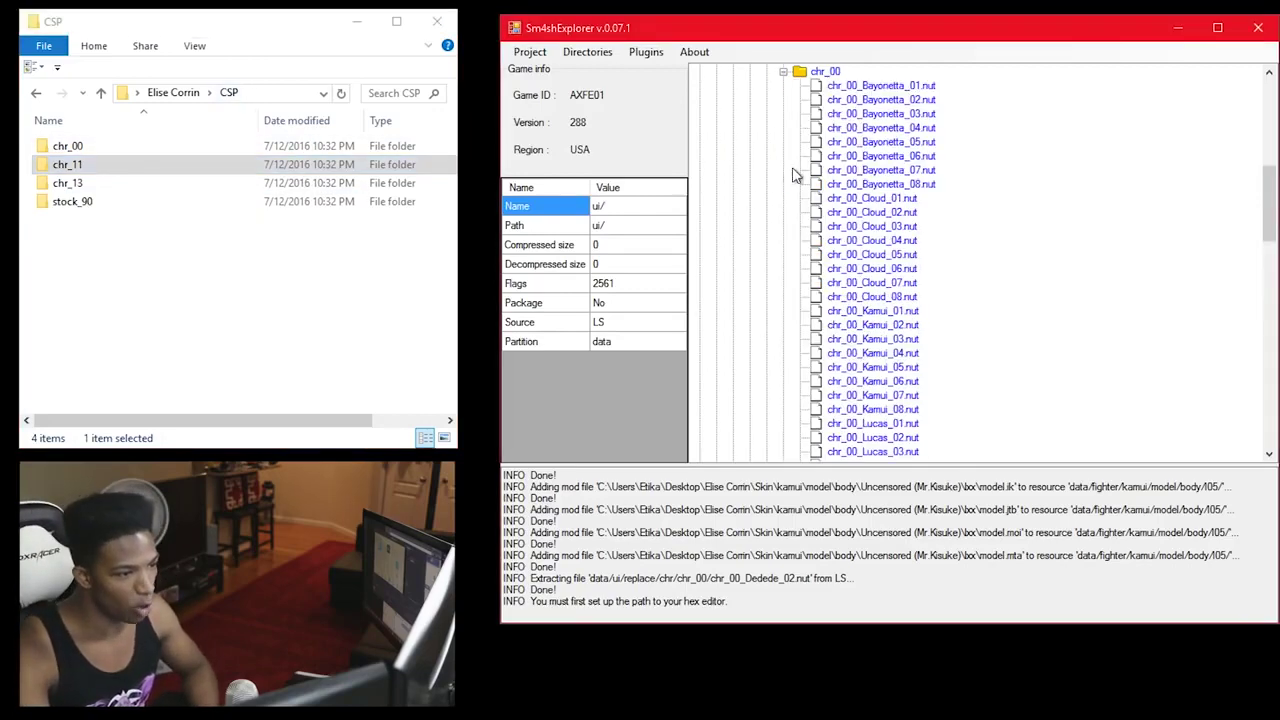
Examine the numbered Kamui portrait files in the expanded chr_00 folder, starting from chr_00_Kamui_01.nut.
click(872, 312)
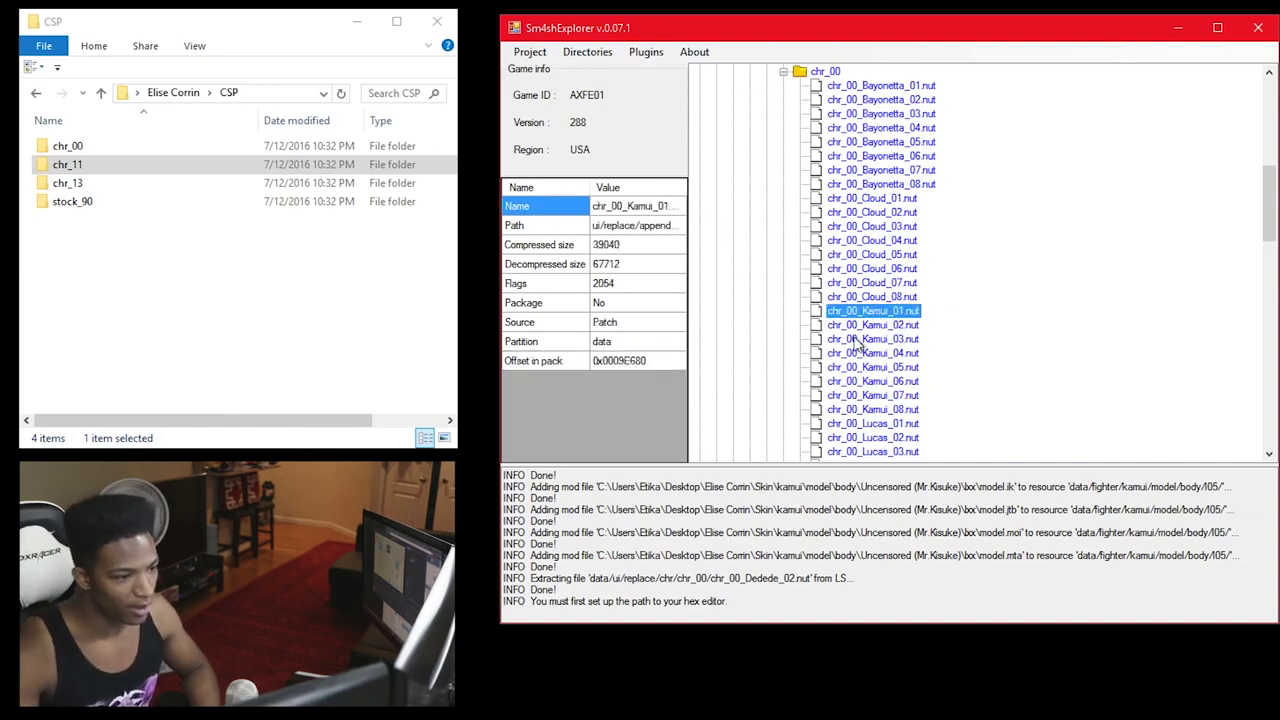
key(Down)
key(Down)
key(Down)
key(Down)
key(Down)
key(Down)
key(Down)
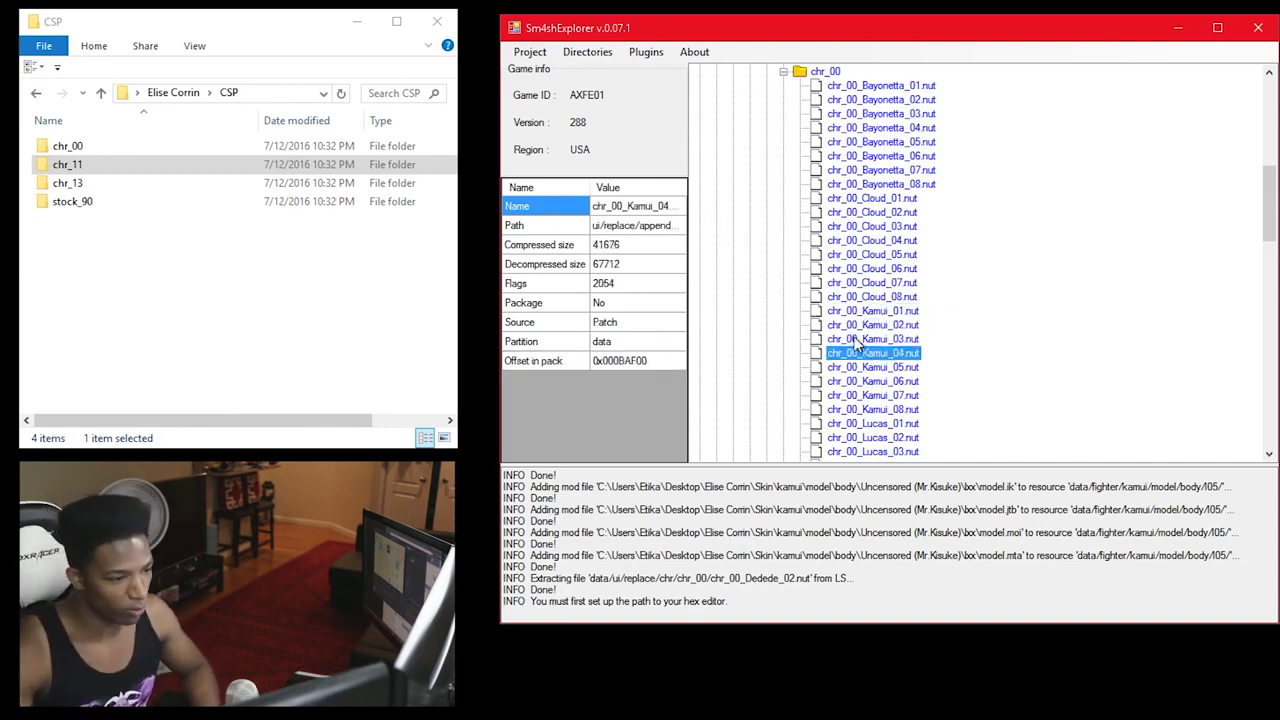
key(Up)
key(Up)
key(Up)
key(Up)
key(Up)
key(Up)
key(Up)
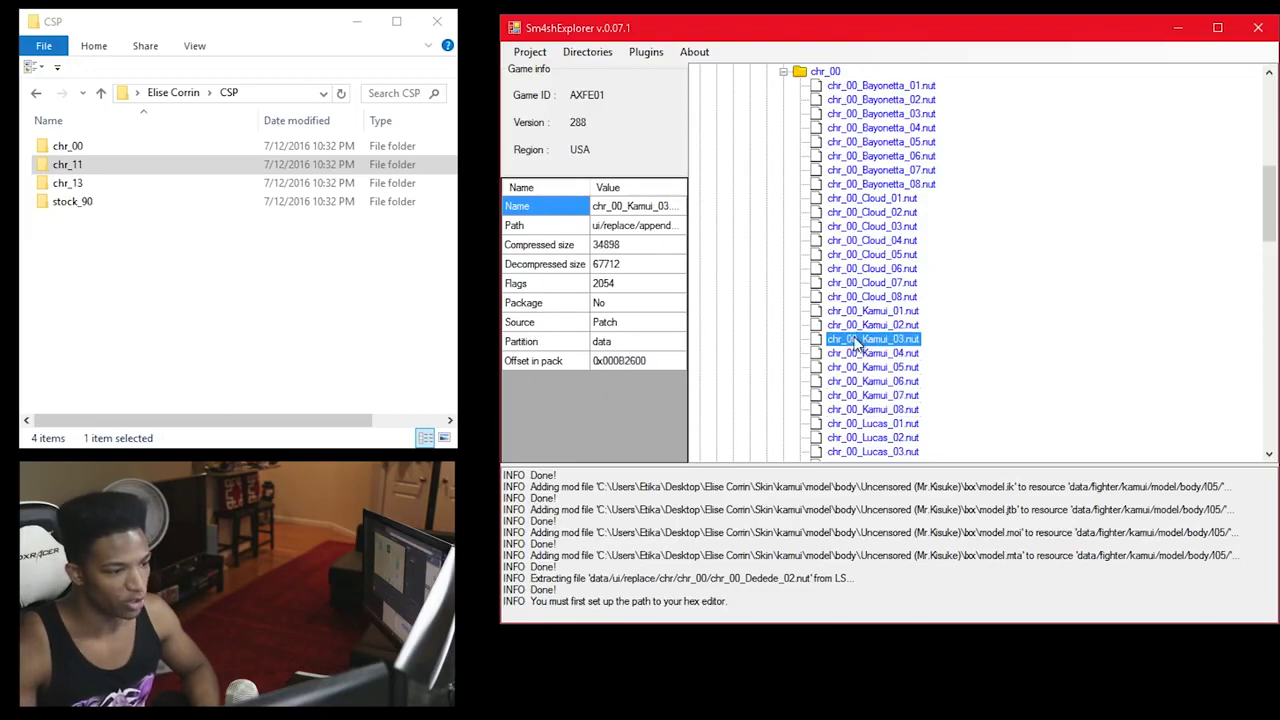
Open the CSP chr_00 folder in File Explorer, then count through Sm4shExplorer's Kamui portraits and select chr_00_Kamui_06.nut.
double_click(175, 146)
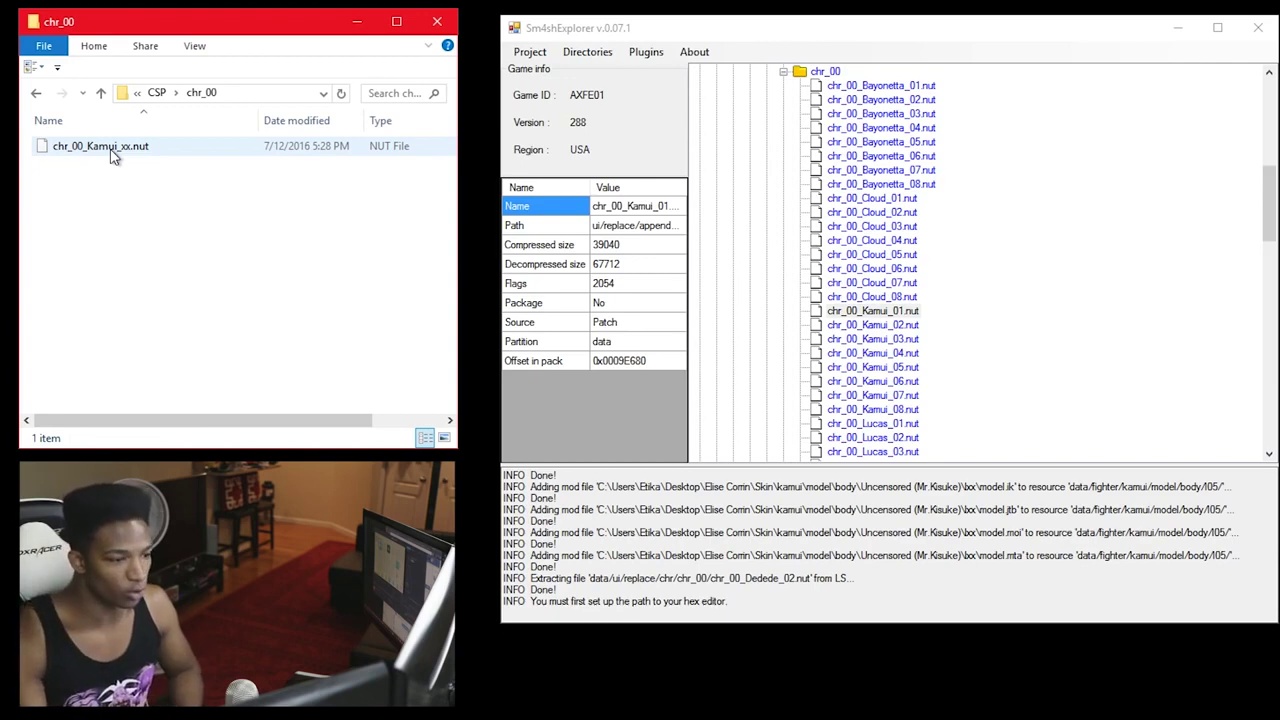
click(912, 324)
key(Up)
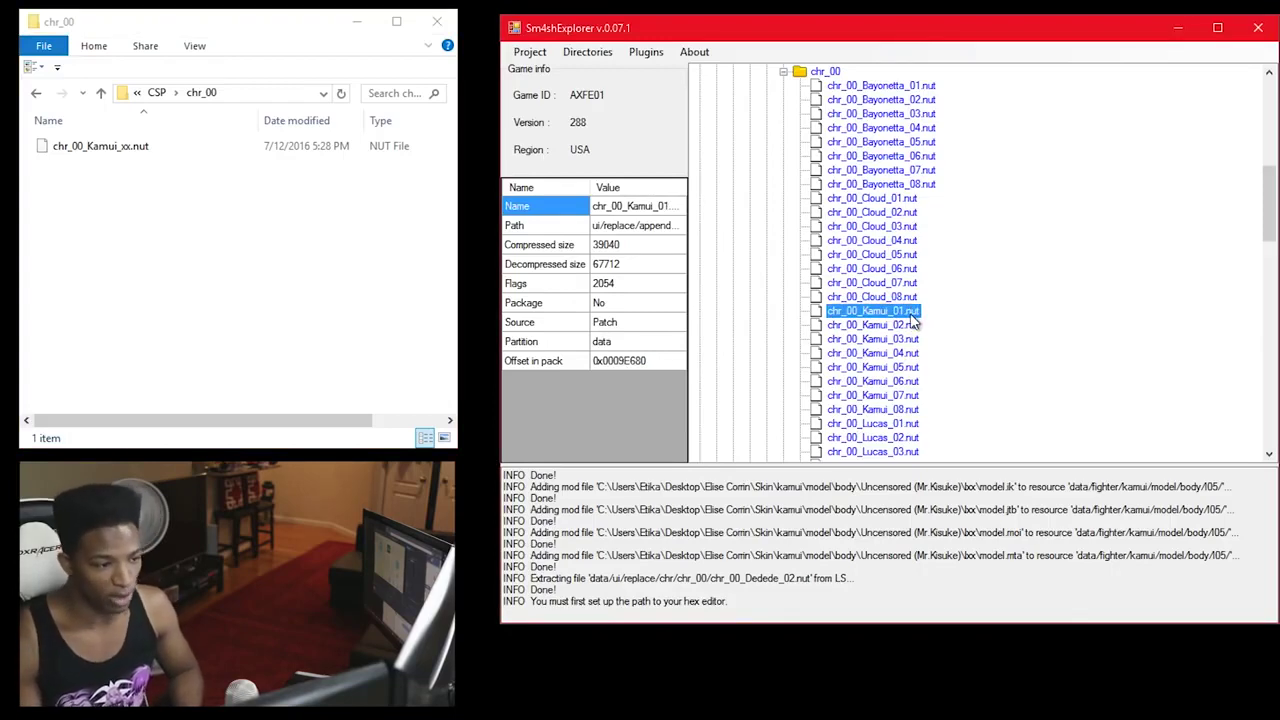
key(Down)
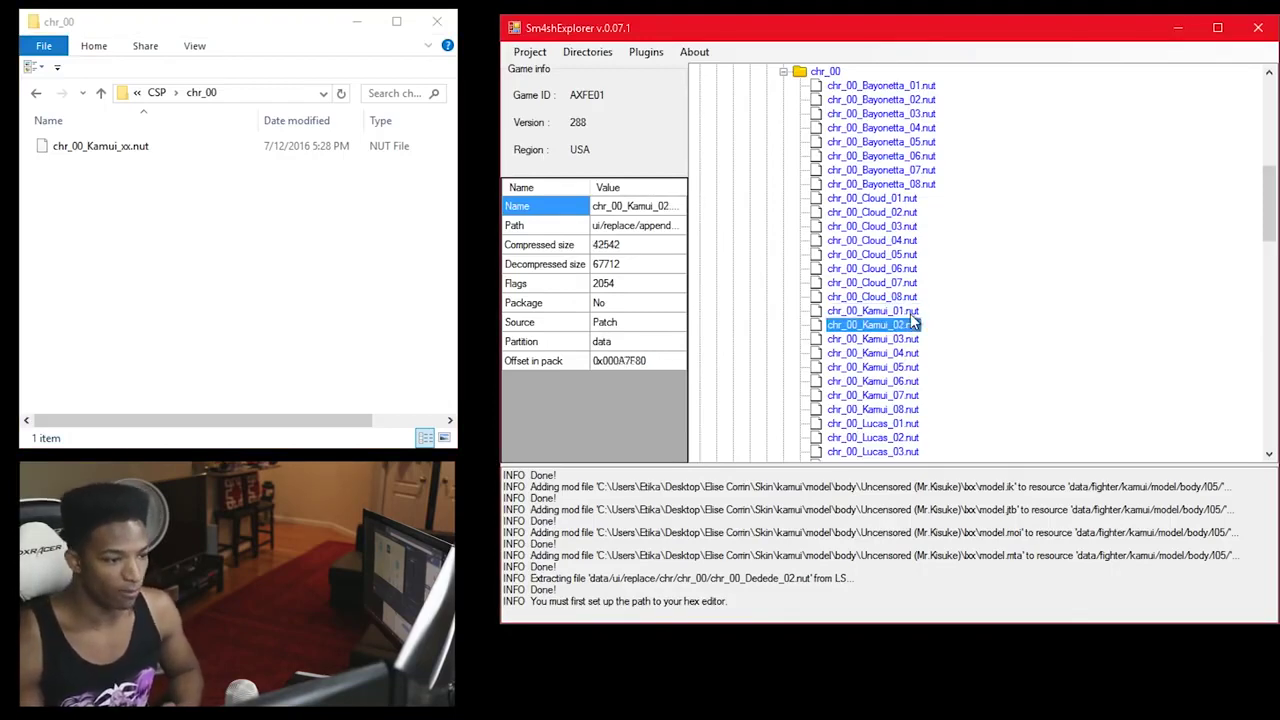
key(Down)
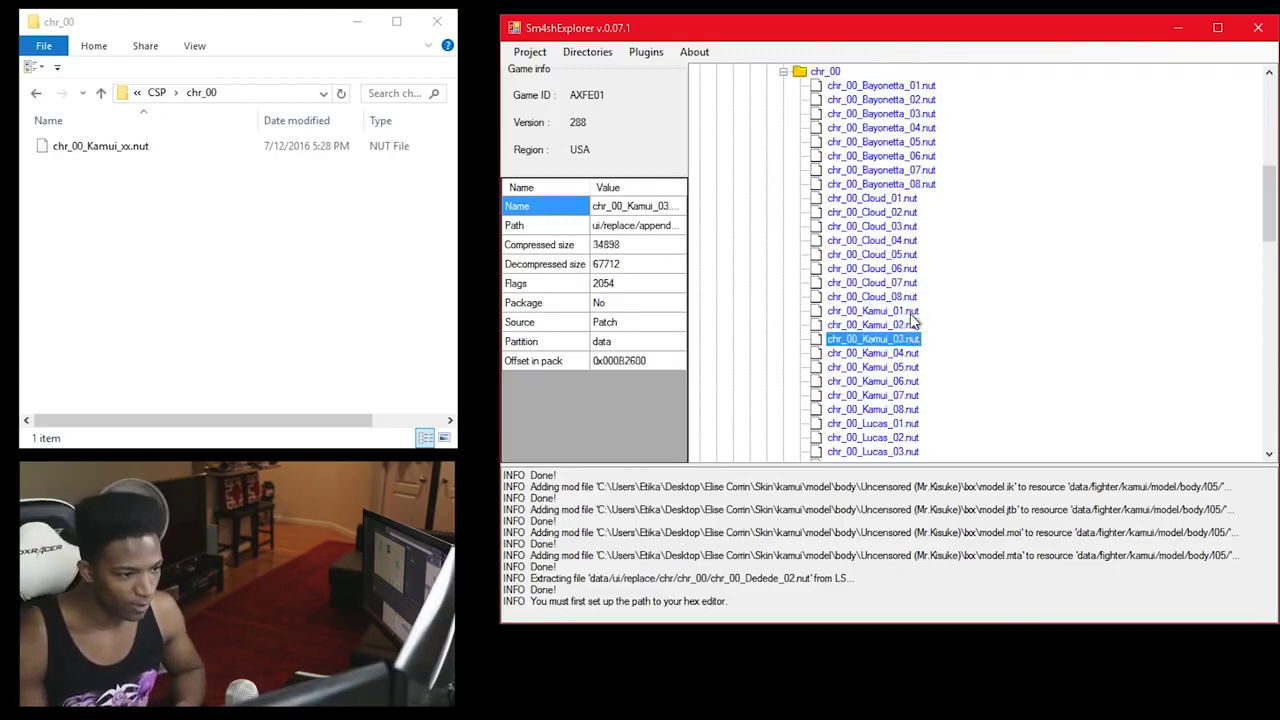
key(Down)
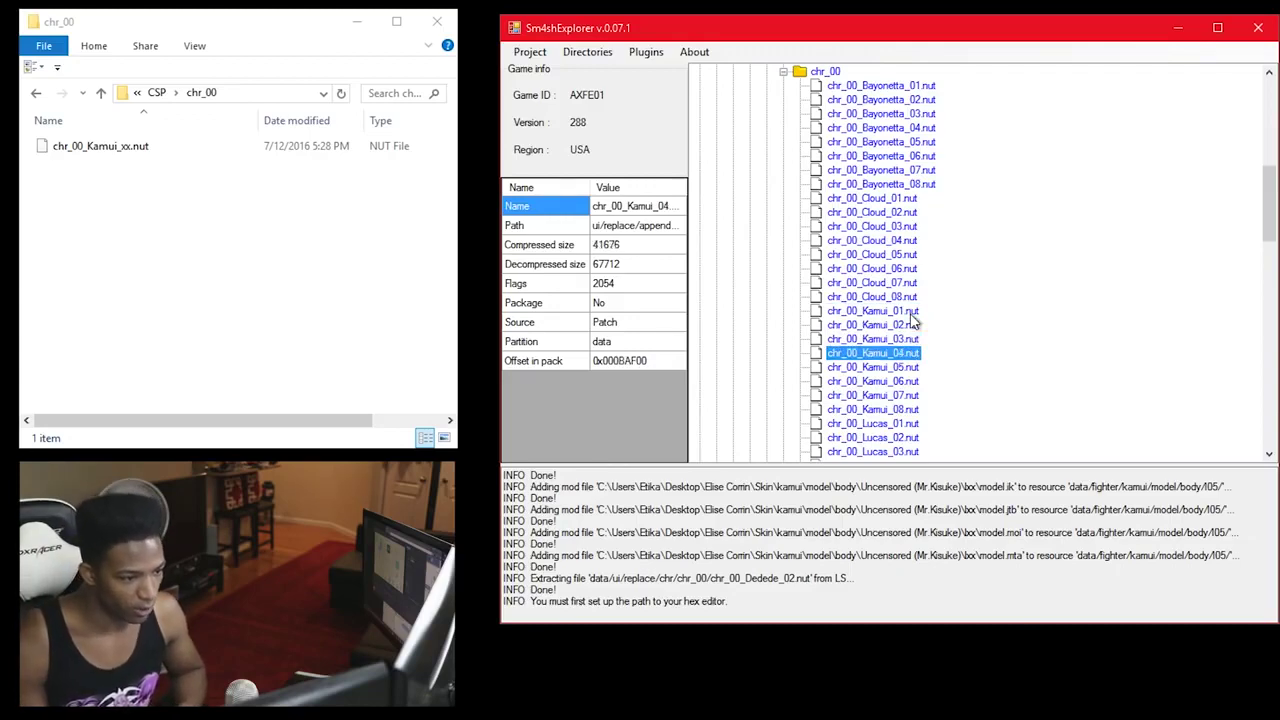
key(Down)
key(Down)
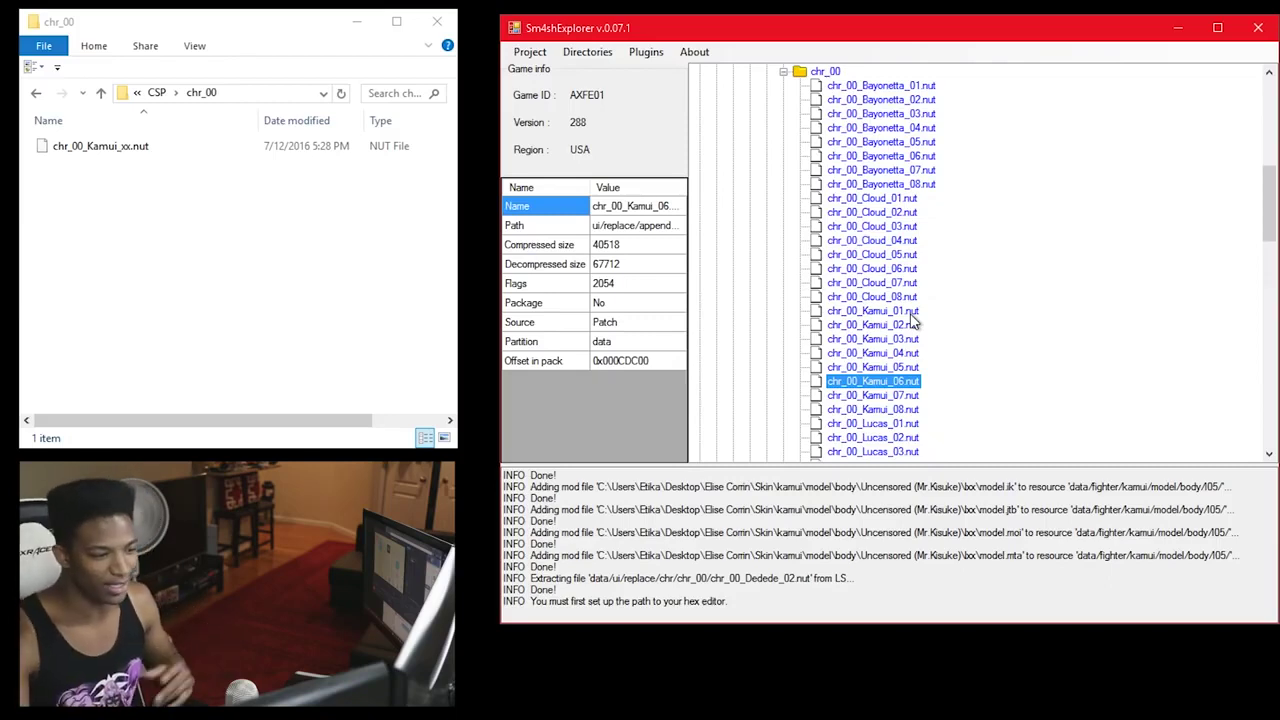
Rename chr_00_Kamui_xx.nut in File Explorer as chr_00_Kamui_06.nut.
click(130, 150)
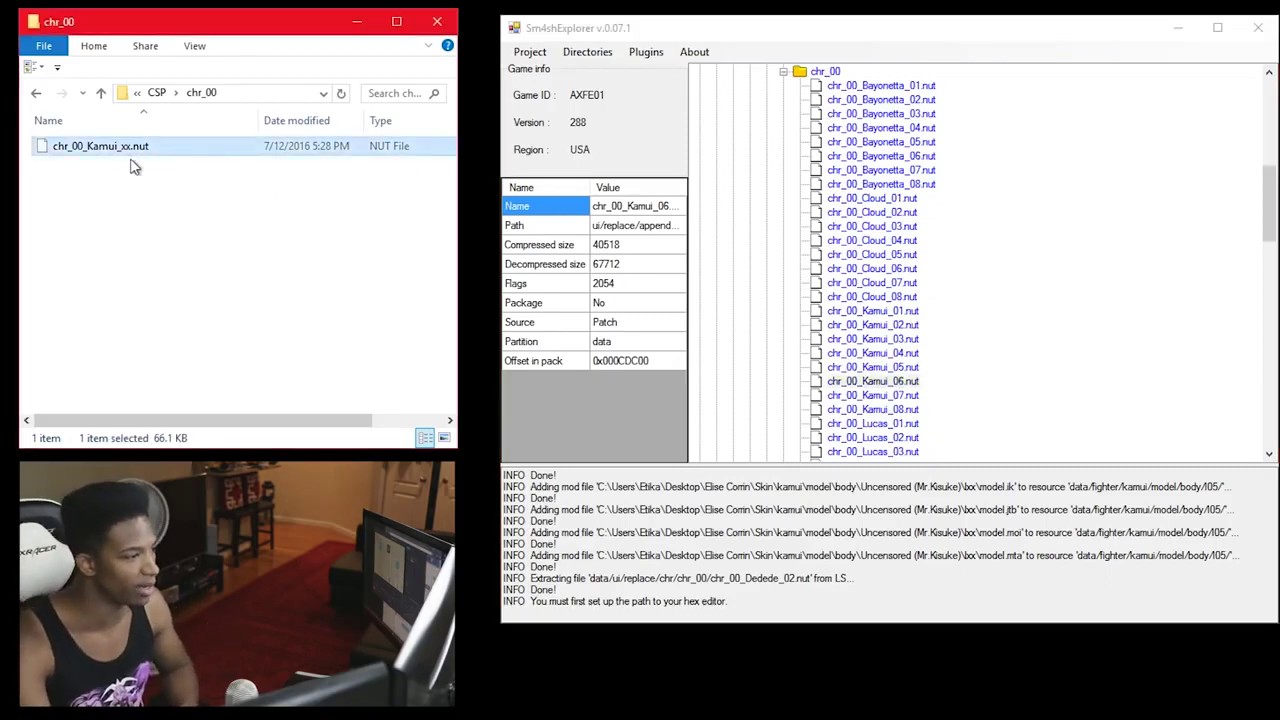
click(130, 150)
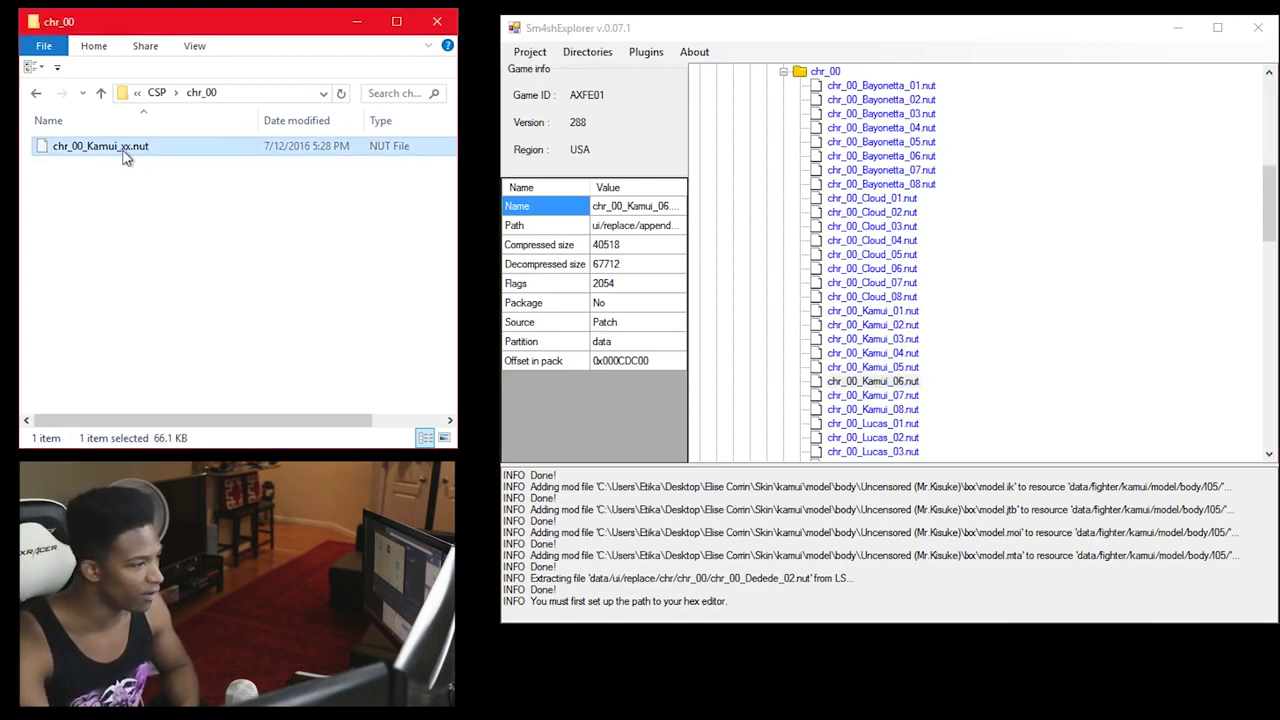
key(Right)
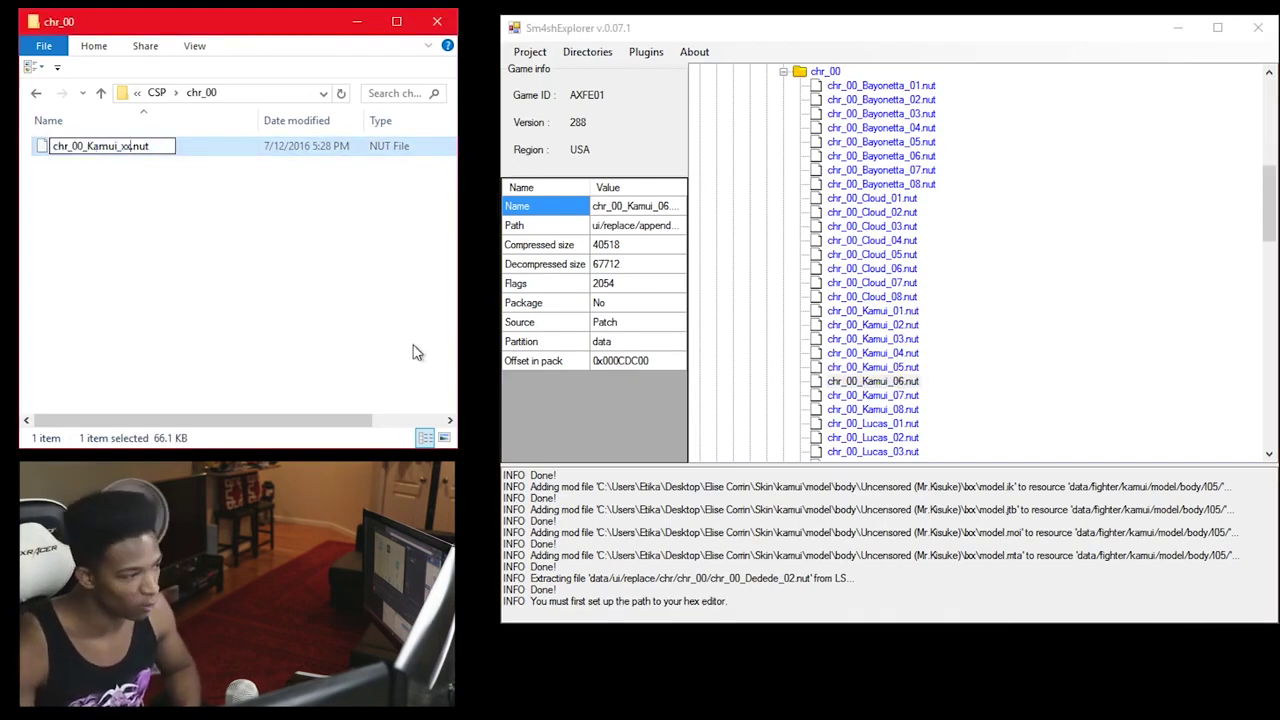
key(BackSpace)
key(BackSpace)
text(0)
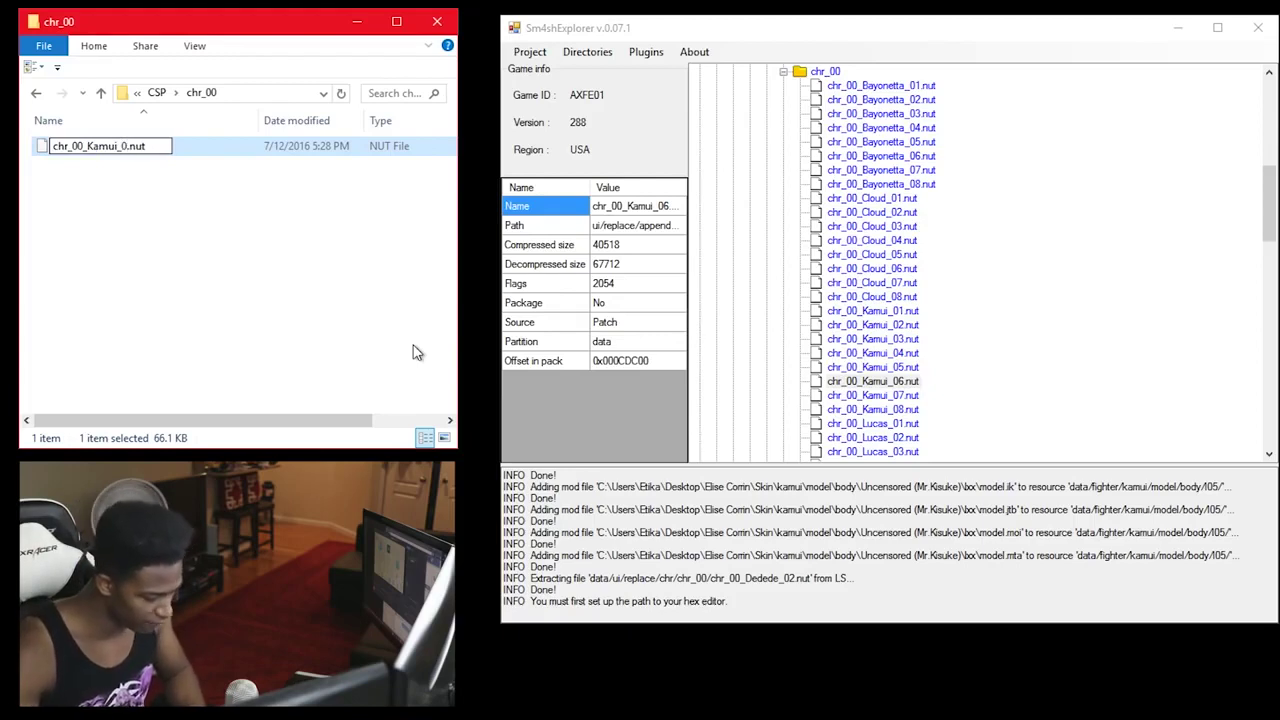
text(6)
key(Return)
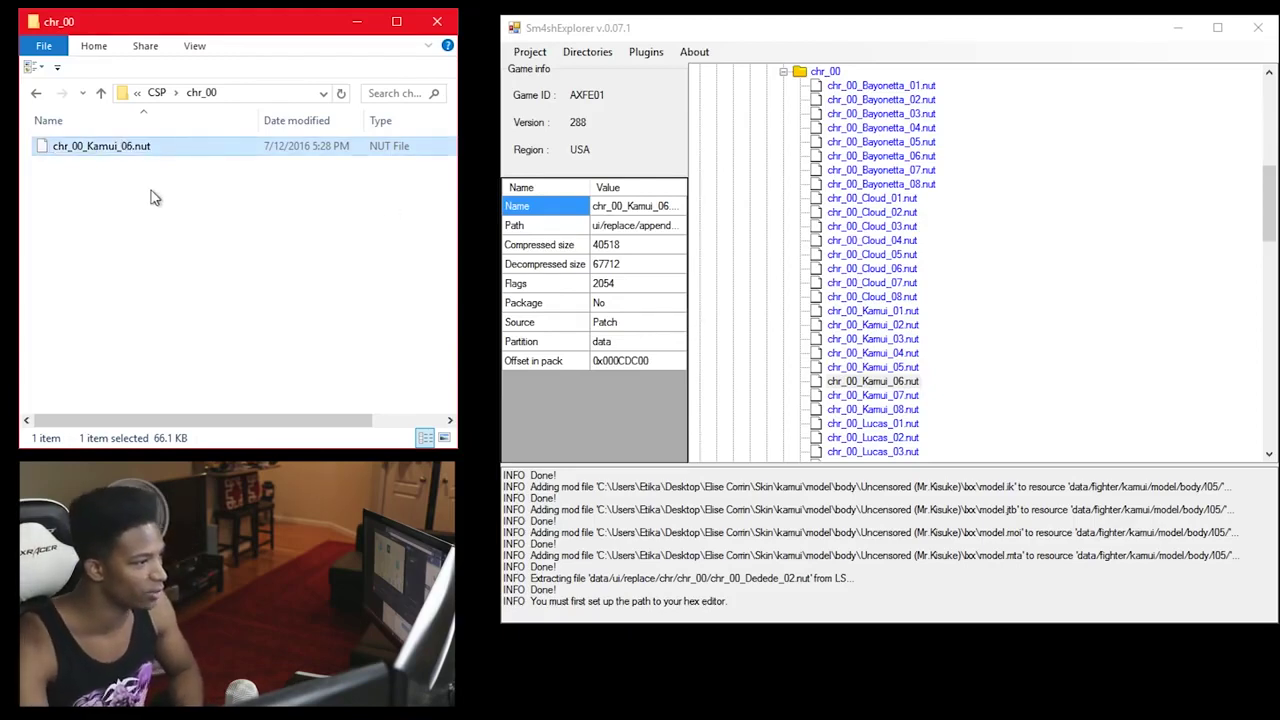
Add chr_00_Kamui_06.nut to the append chr_00 folder in Sm4shExplorer and collapse that folder.
drag(62, 153, 828, 80)
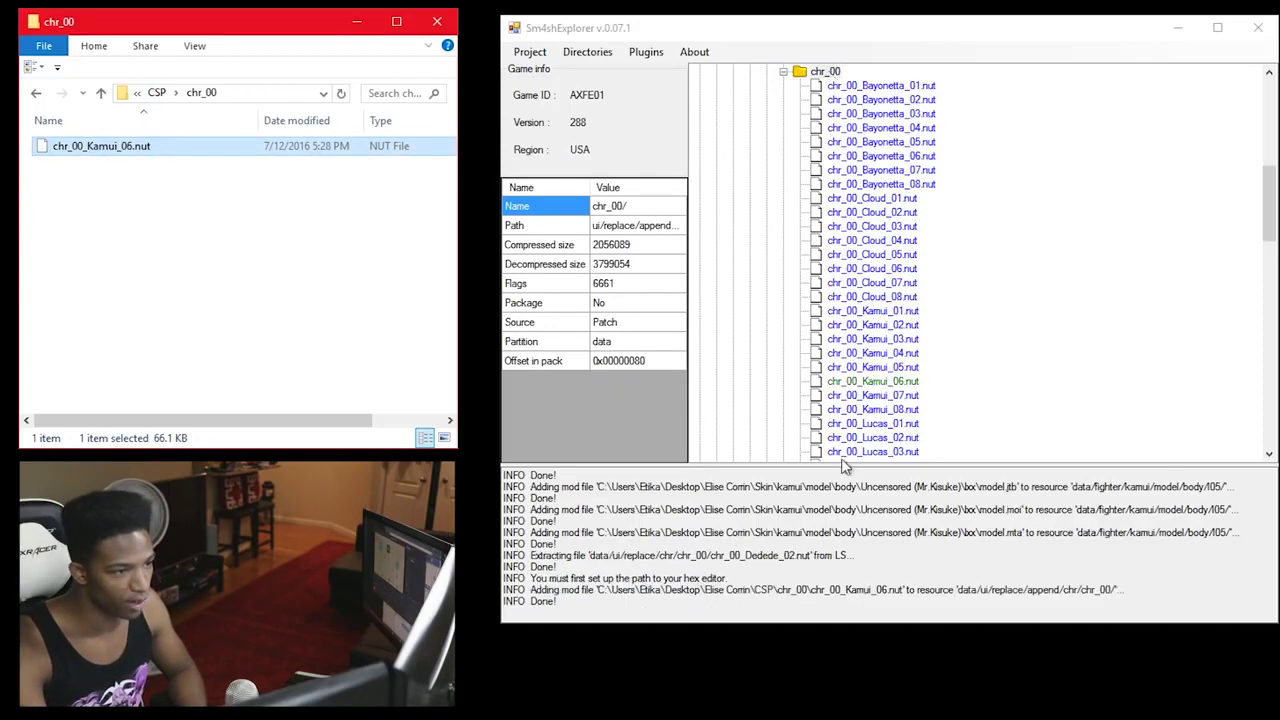
click(783, 72)
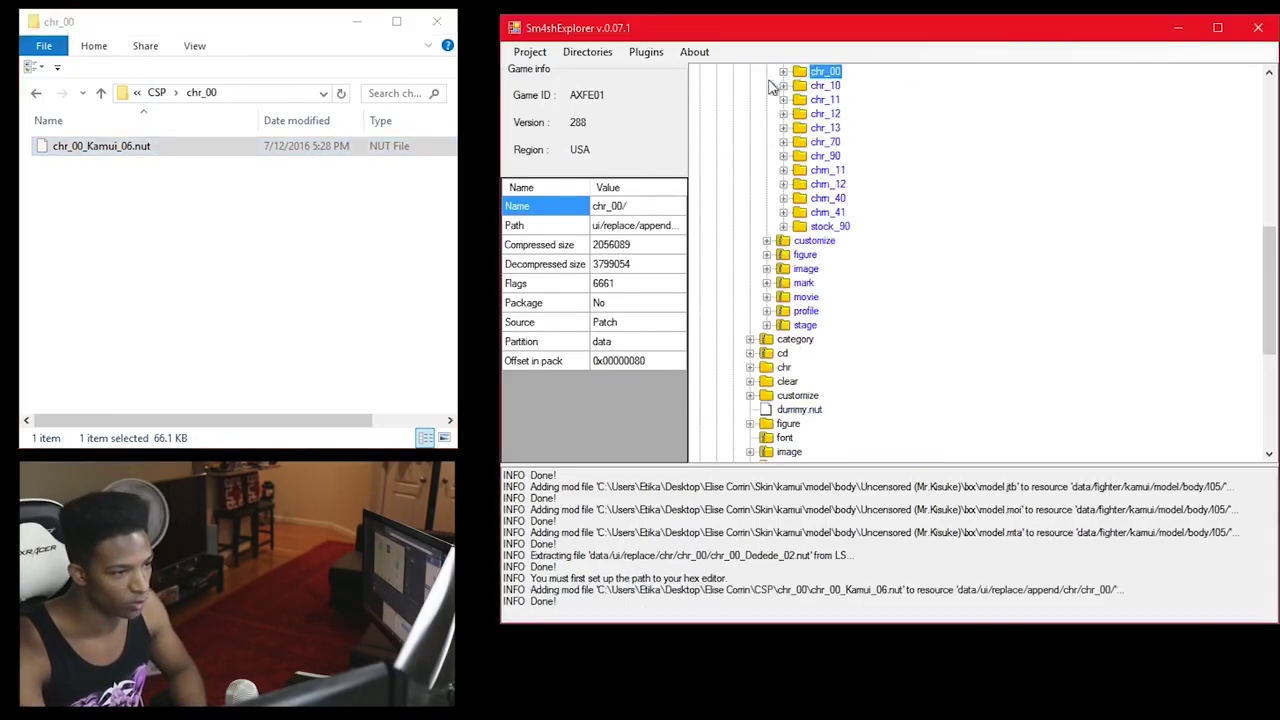
Open the CSP chr_11 folder in File Explorer and rename its file as chr_11_Kamui_06.nut.
click(100, 92)
double_click(113, 170)
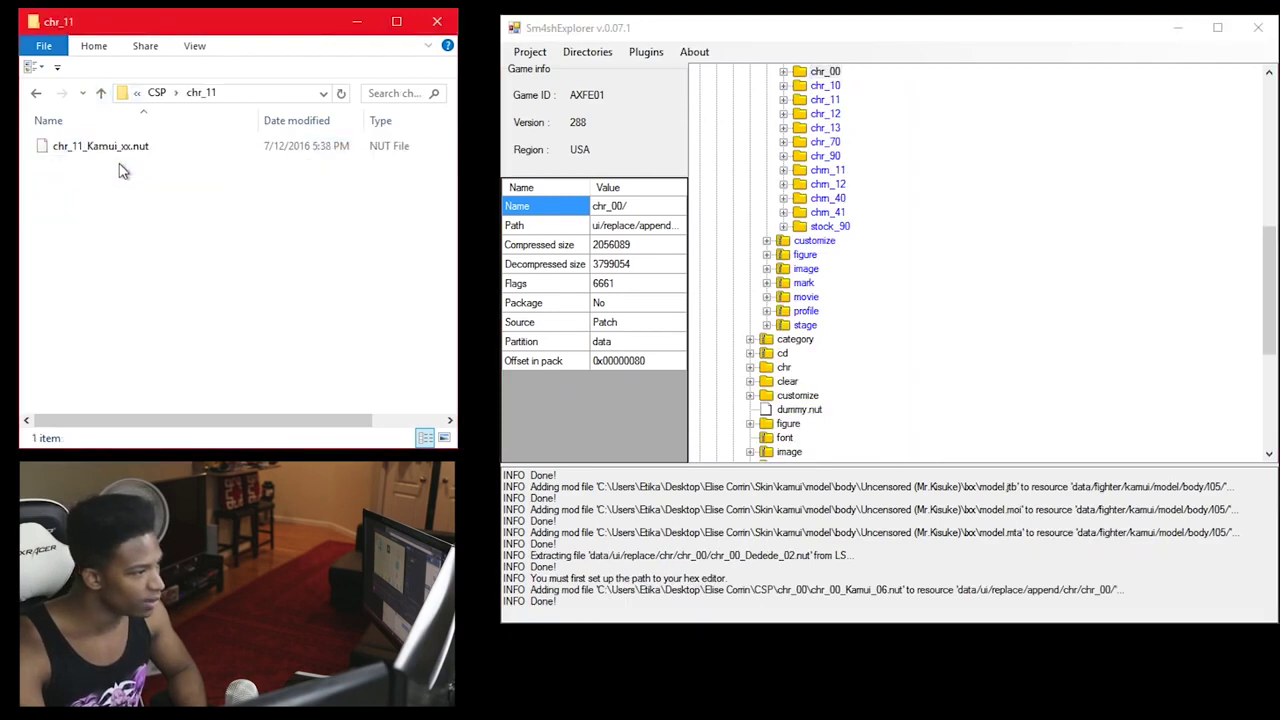
click(130, 150)
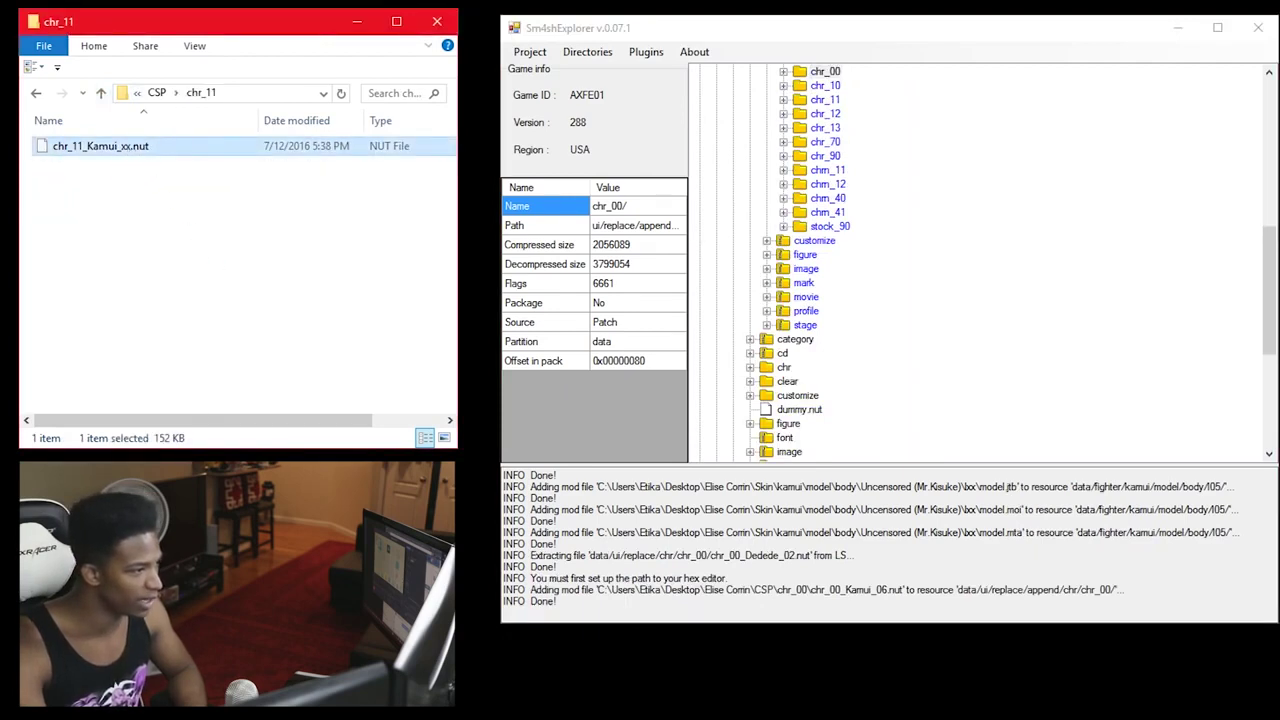
click(130, 150)
click(137, 147)
key(BackSpace)
key(BackSpace)
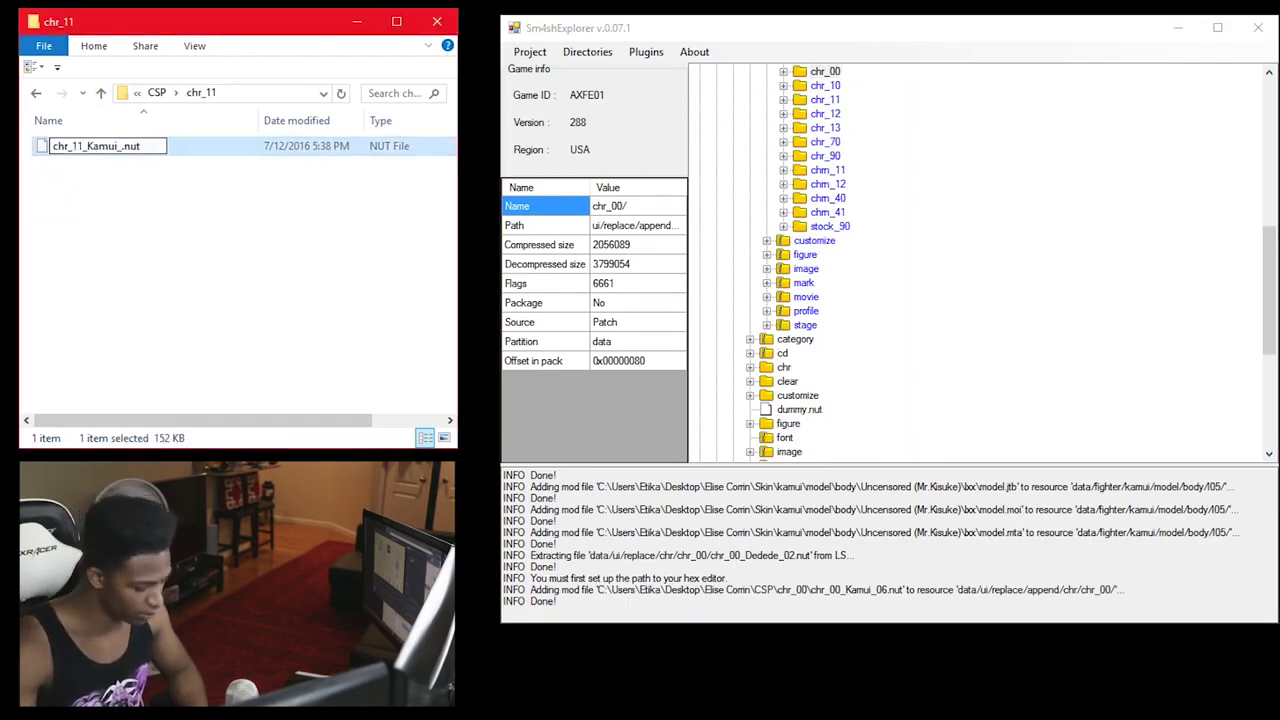
text(06)
click(160, 242)
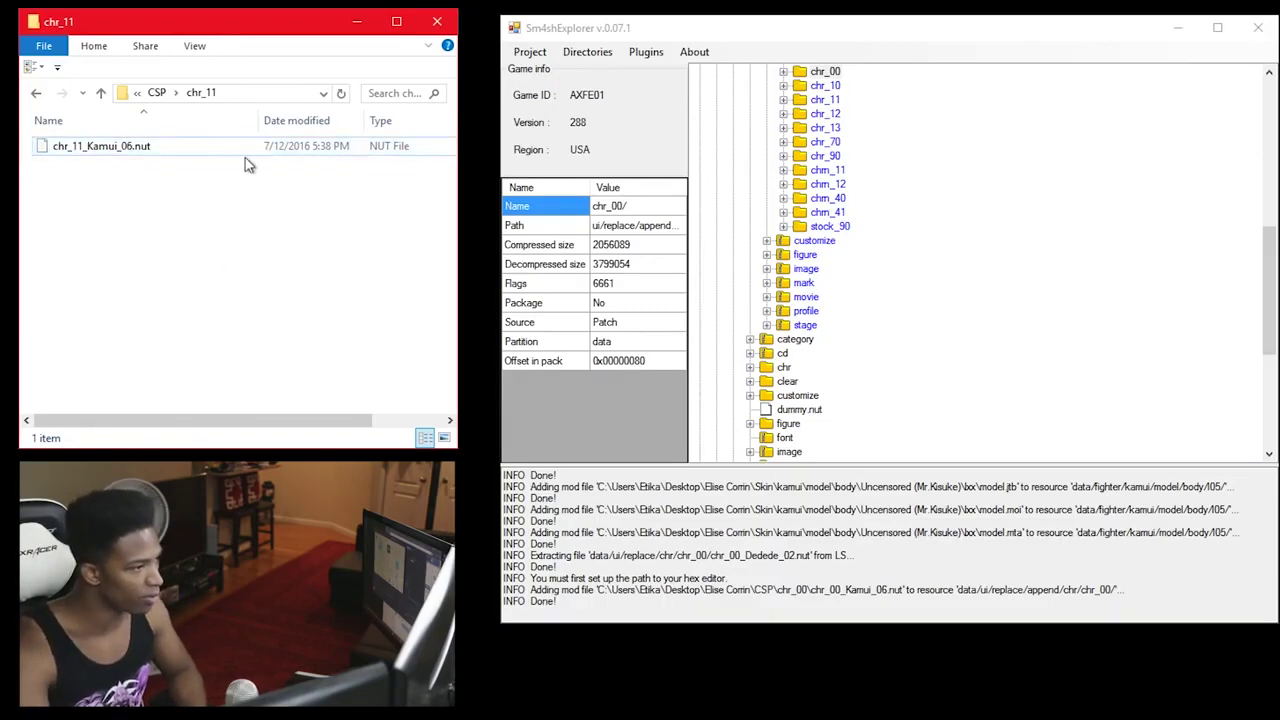
Add chr_11_Kamui_06.nut to the append chr_11 folder in Sm4shExplorer and collapse that folder.
click(157, 146)
scroll(865, 265, up, 7)
scroll(867, 255, down, 3)
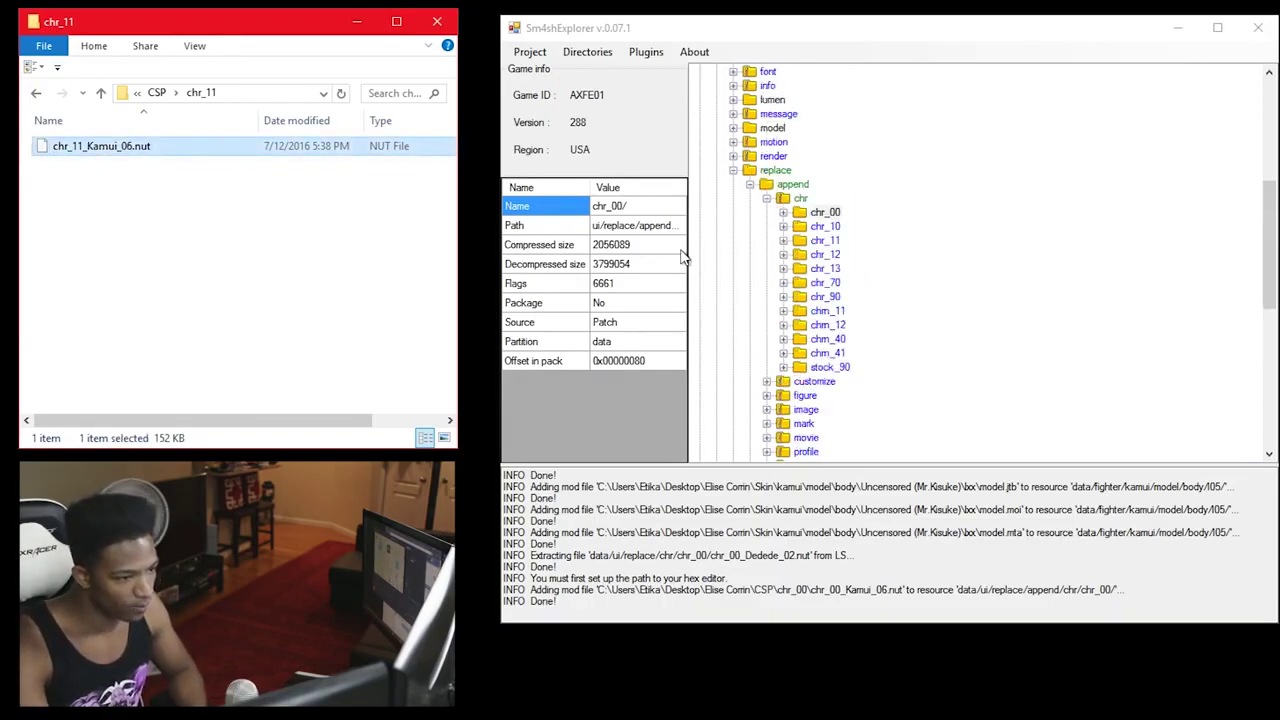
click(785, 241)
drag(245, 152, 815, 87)
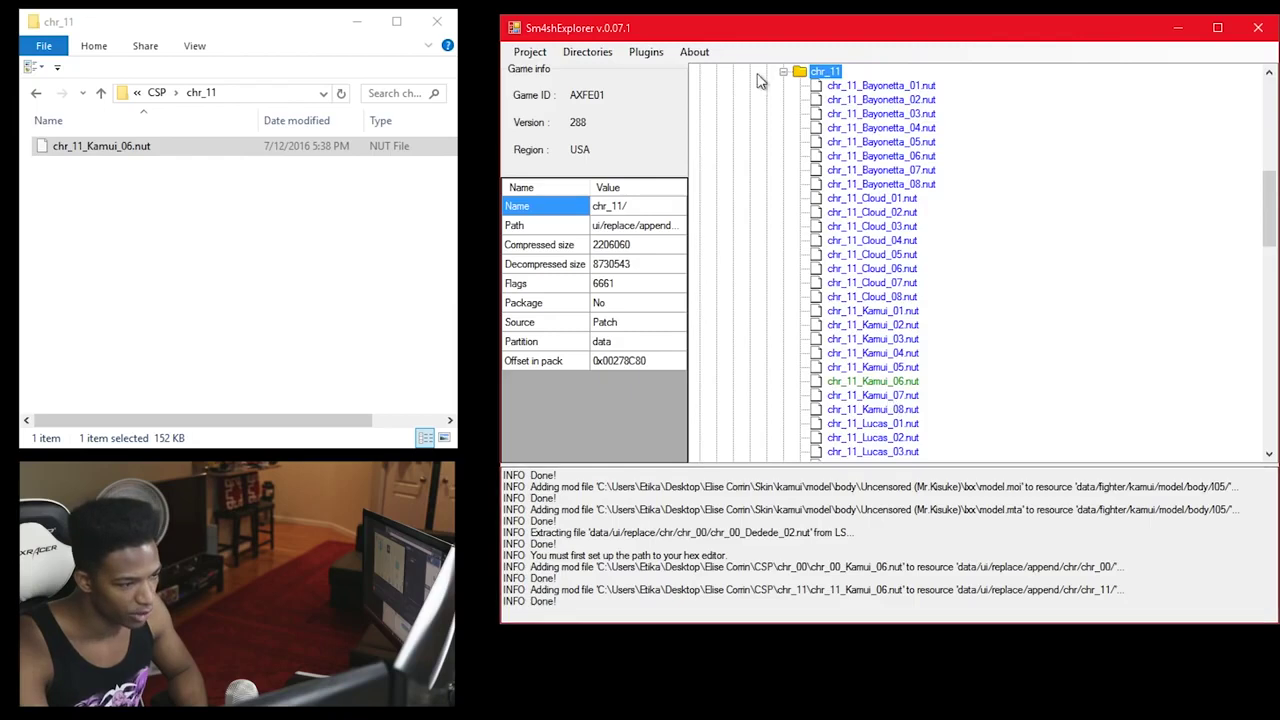
click(783, 72)
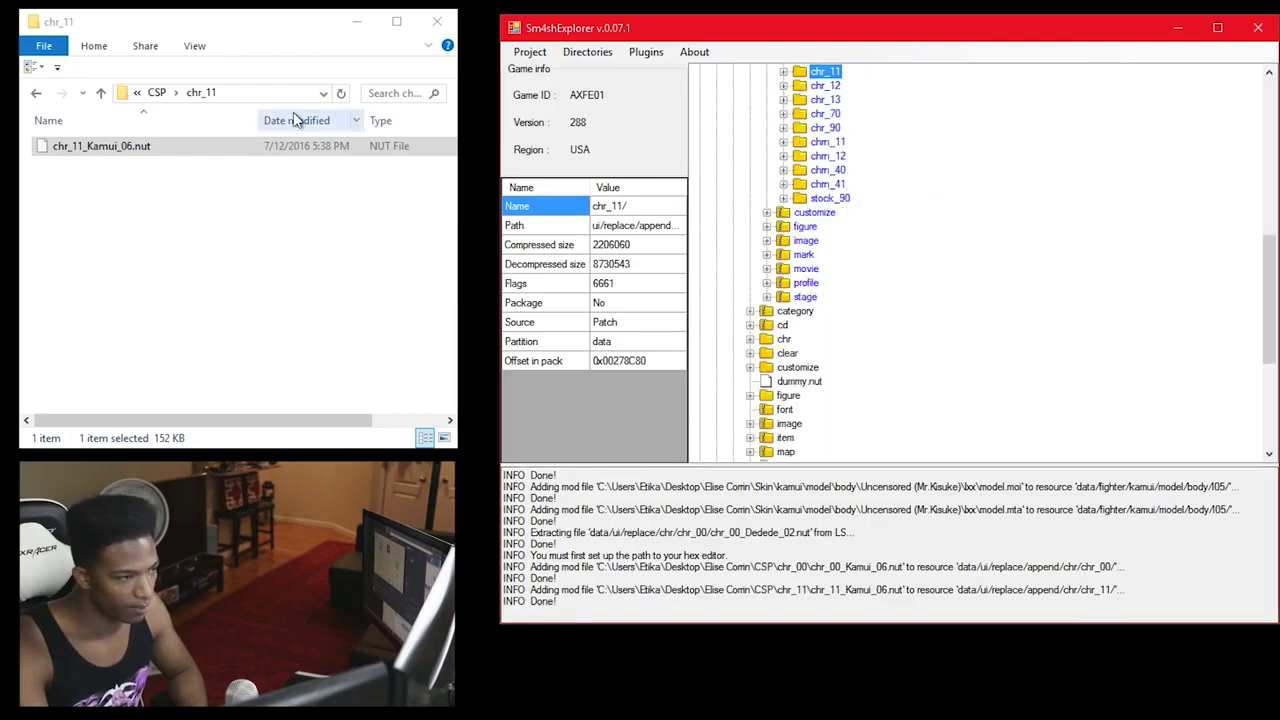
Open the CSP chr_13 folder in File Explorer and expand the append chr_13 folder in Sm4shExplorer.
click(101, 93)
double_click(100, 186)
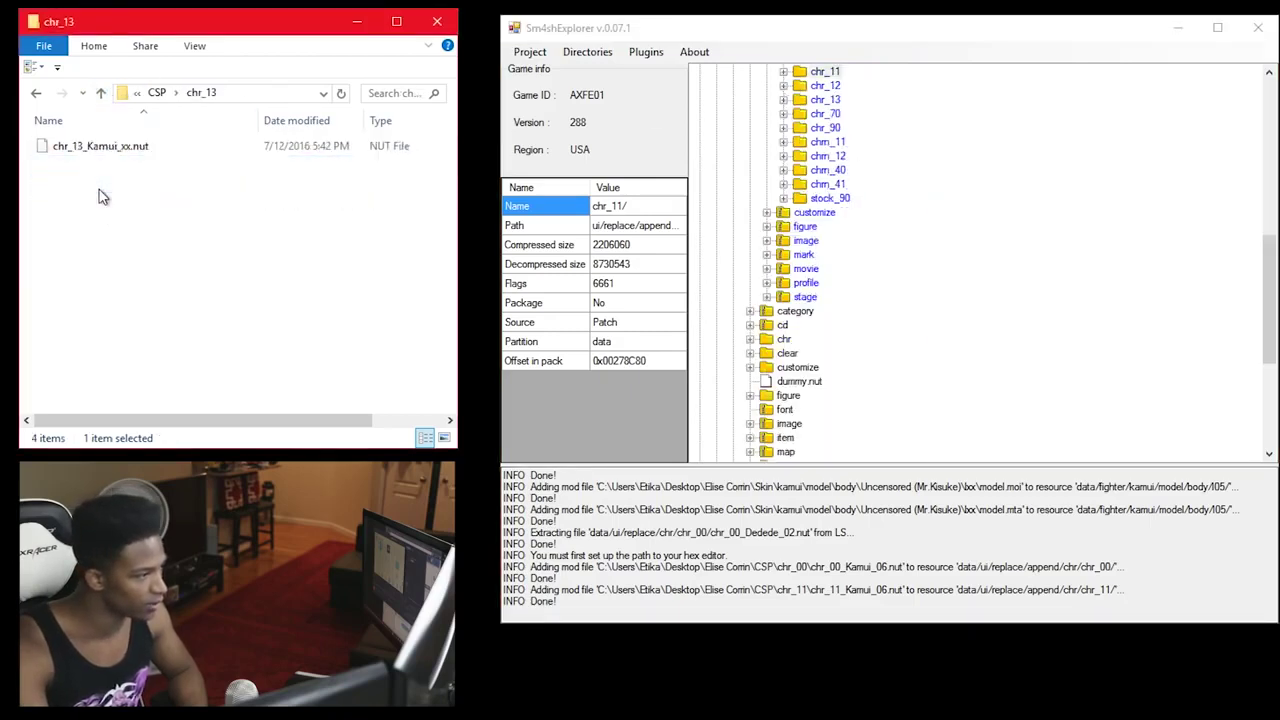
scroll(815, 195, up, 3)
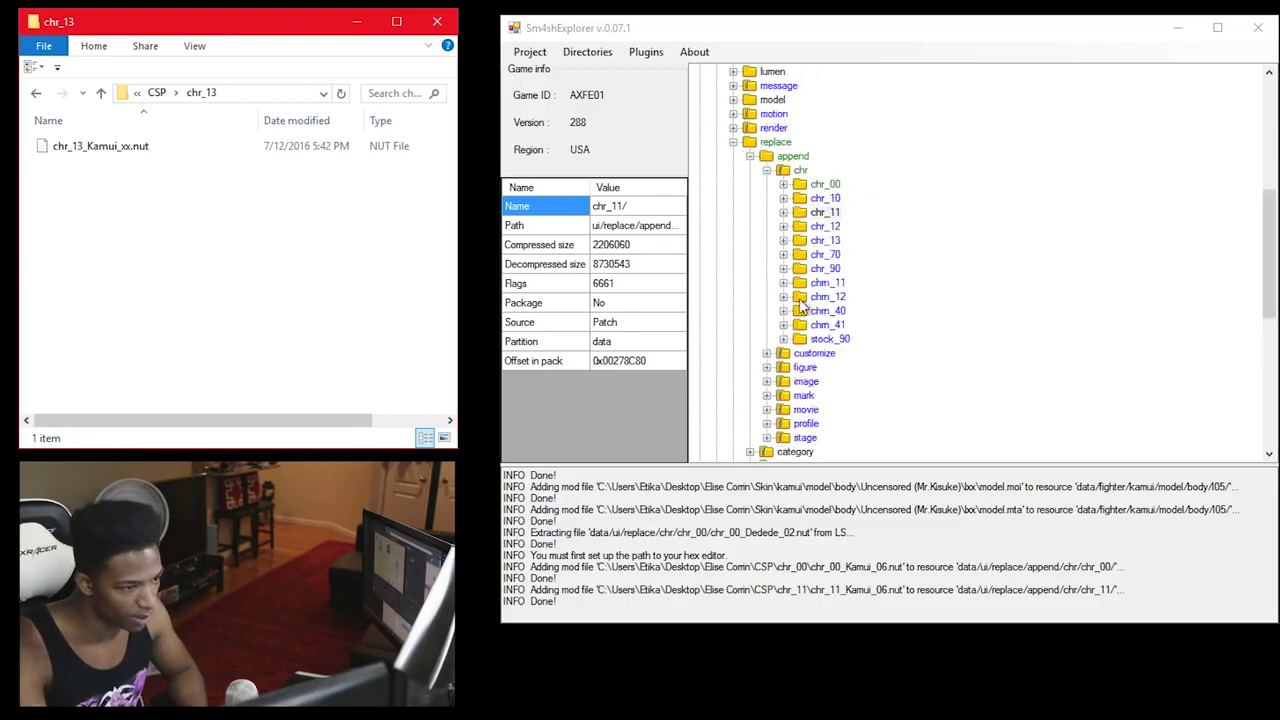
click(784, 241)
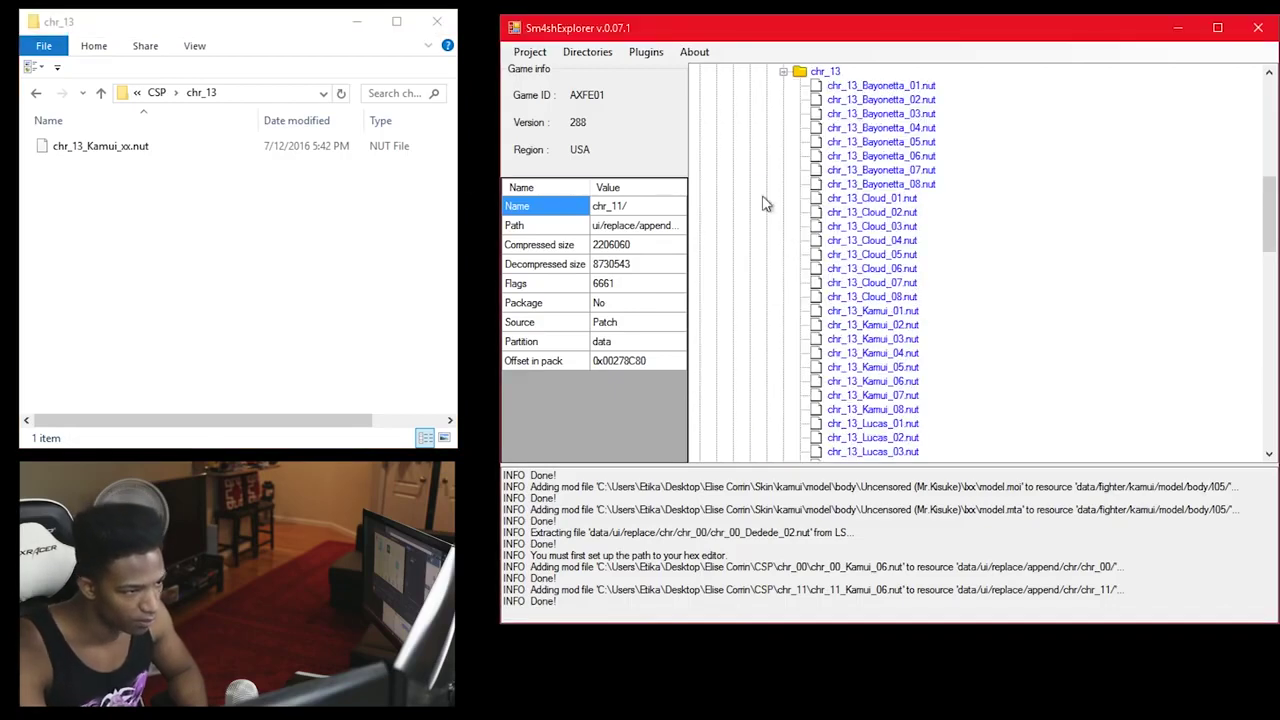
Rename chr_13_Kamui_xx.nut in File Explorer as chr_13_Kamui_06.nut.
click(160, 152)
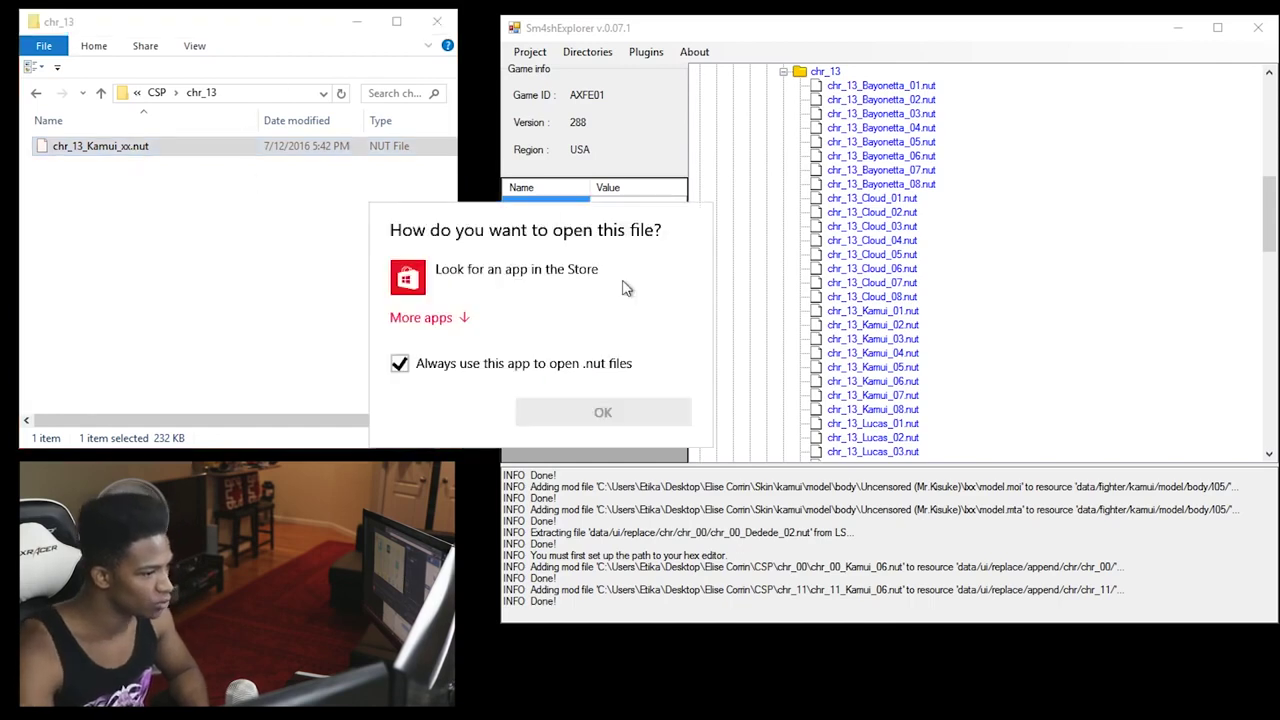
key(Escape)
click(131, 146)
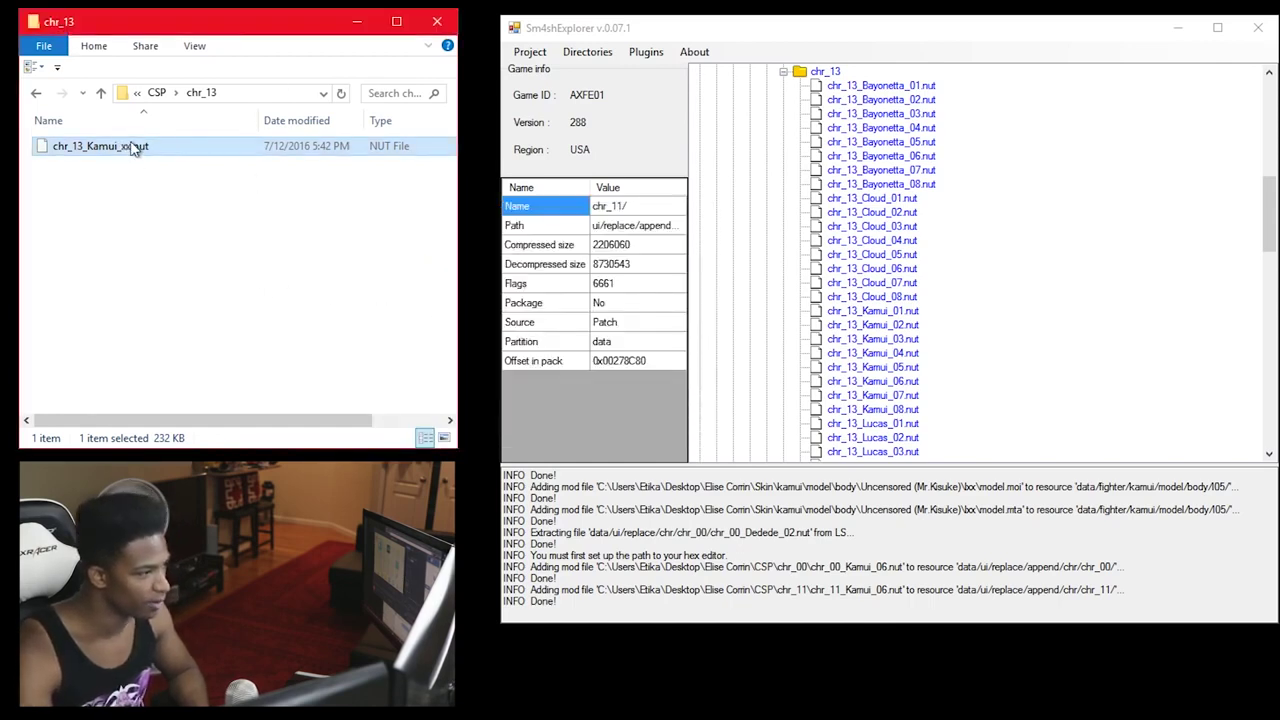
click(131, 146)
key(BackSpace)
key(BackSpace)
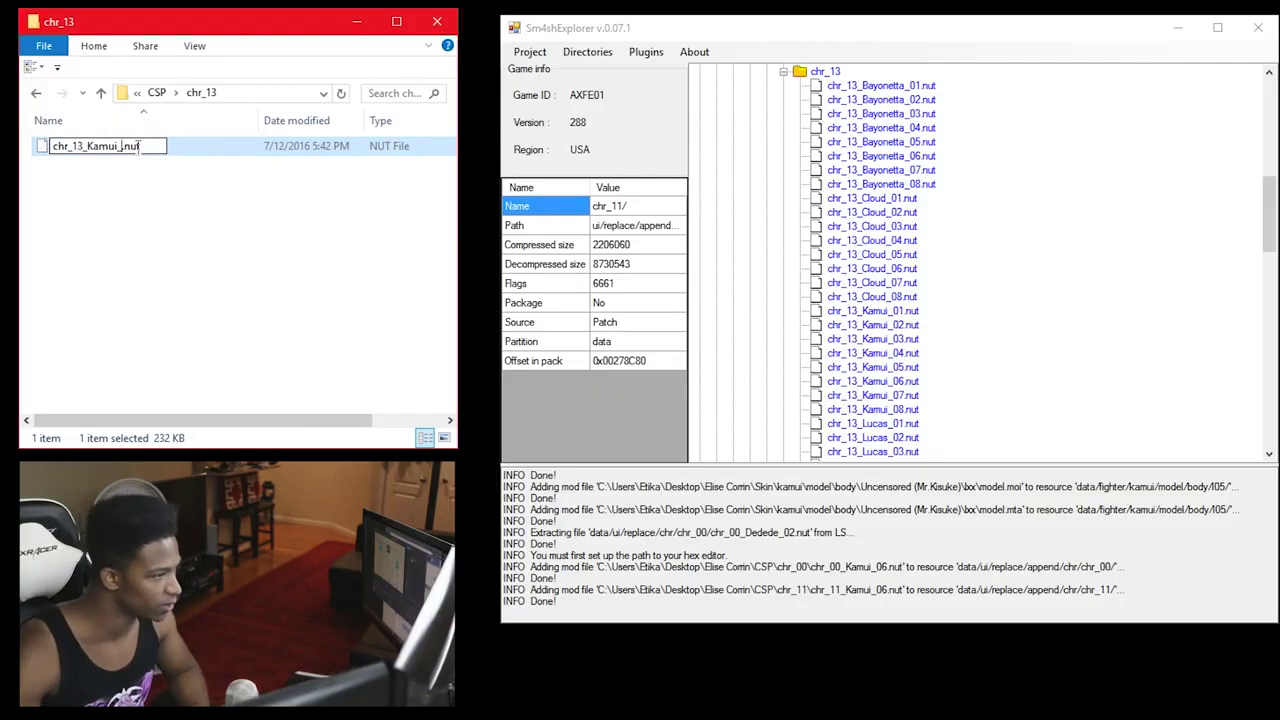
text(06)
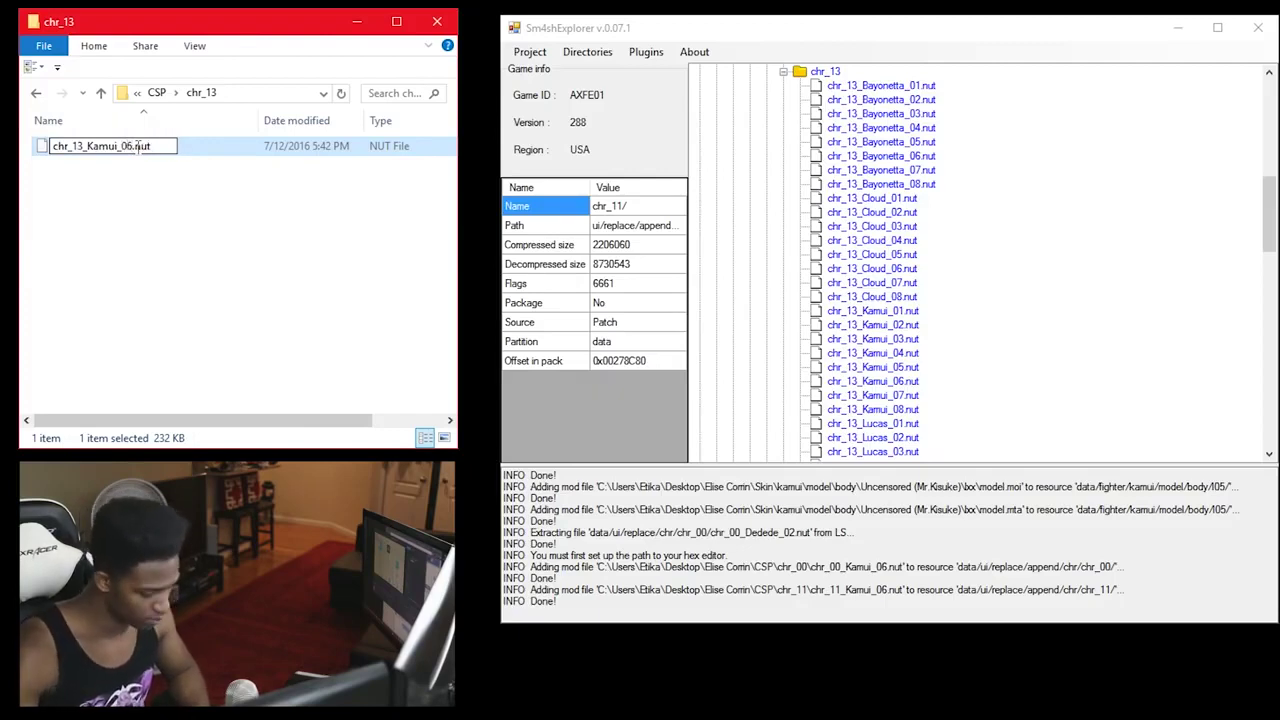
key(Return)
Add chr_13_Kamui_06.nut to the append chr_13 folder in Sm4shExplorer and return to the CSP folder in File Explorer.
drag(200, 148, 805, 85)
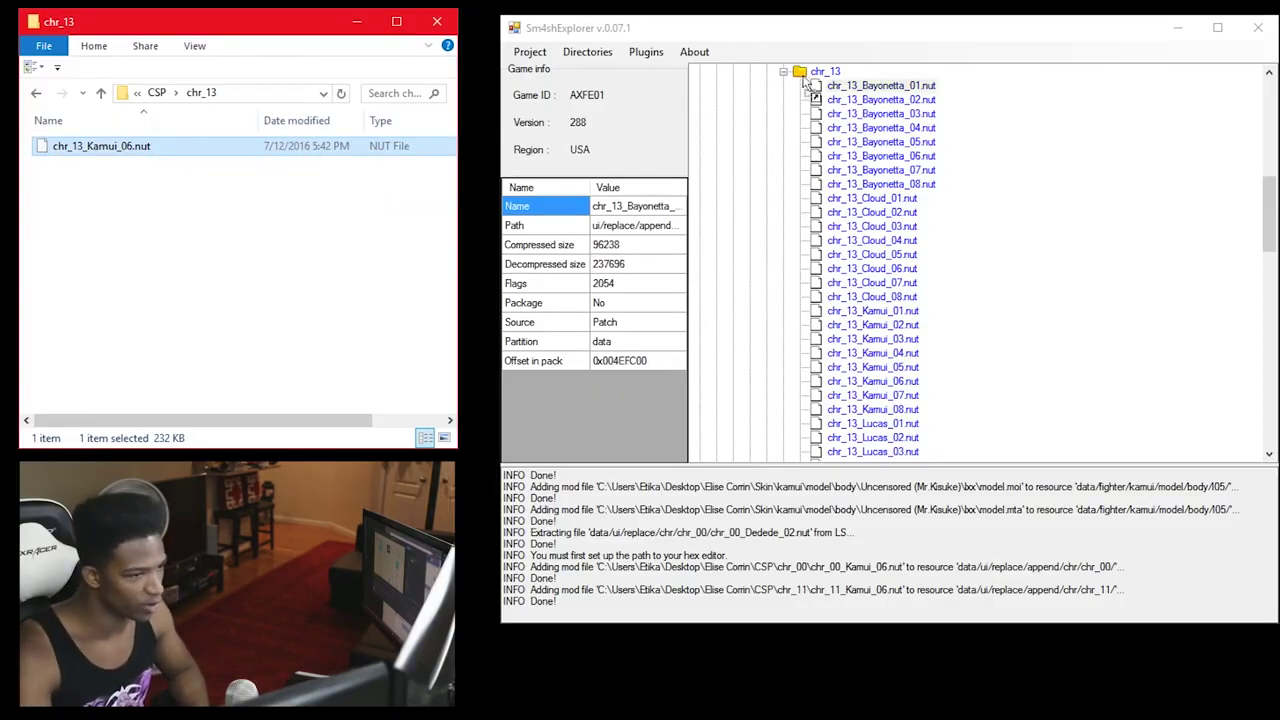
click(100, 92)
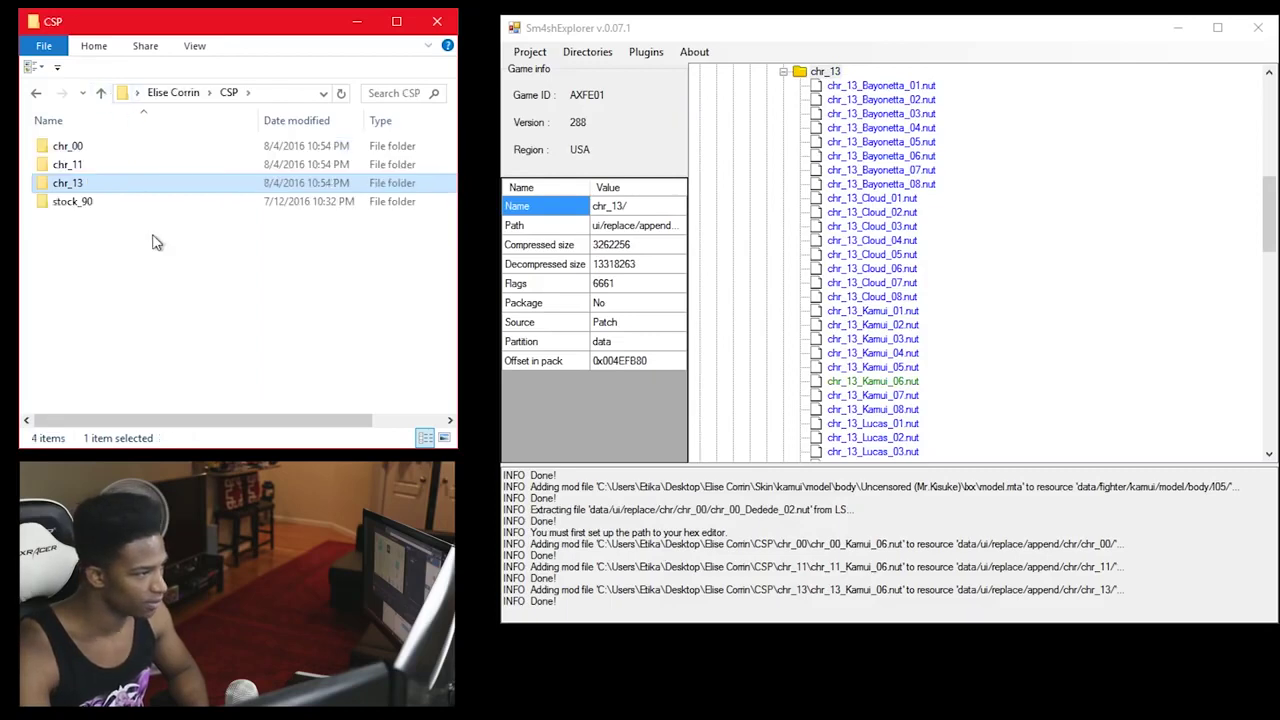
Open the CSP stock_90 folder in File Explorer, and collapse chr_13 and expand the append stock_90 folder in Sm4shExplorer.
double_click(145, 204)
scroll(855, 283, down, 7)
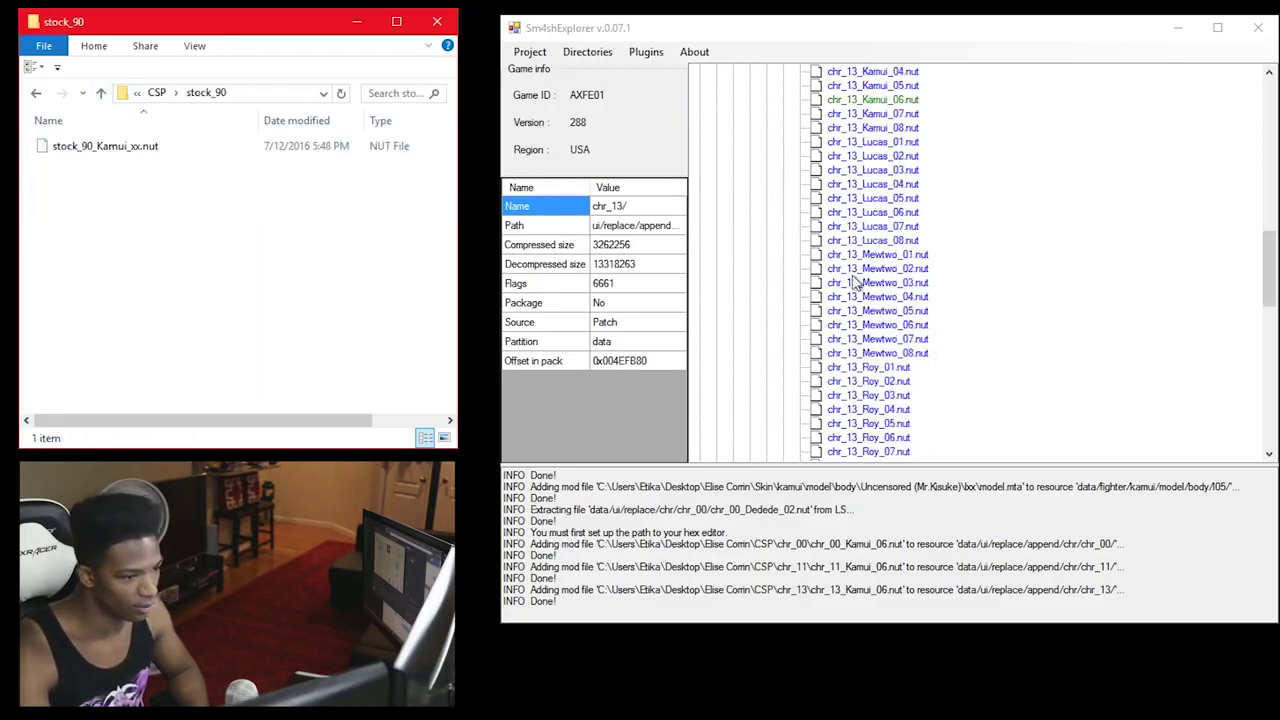
scroll(855, 283, up, 20)
click(783, 71)
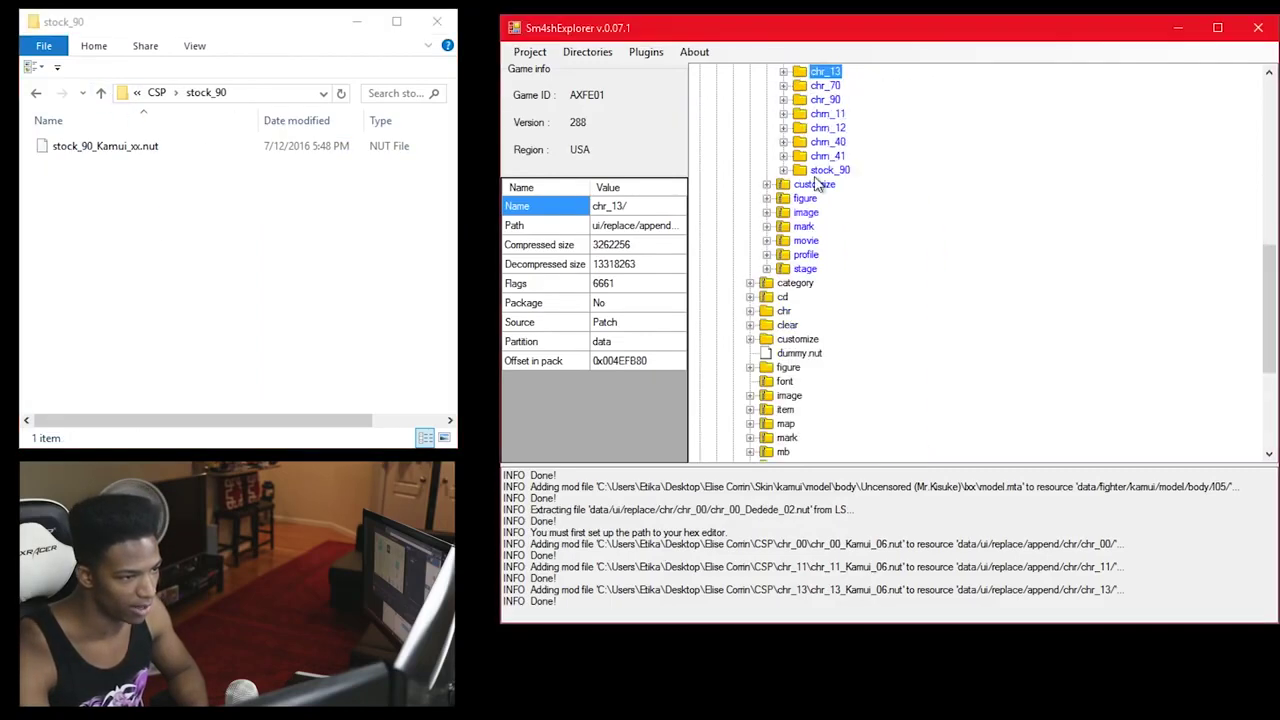
click(783, 170)
Rename stock_90_Kamui_xx.nut in File Explorer as stock_90_Kamui_06.nut.
click(135, 152)
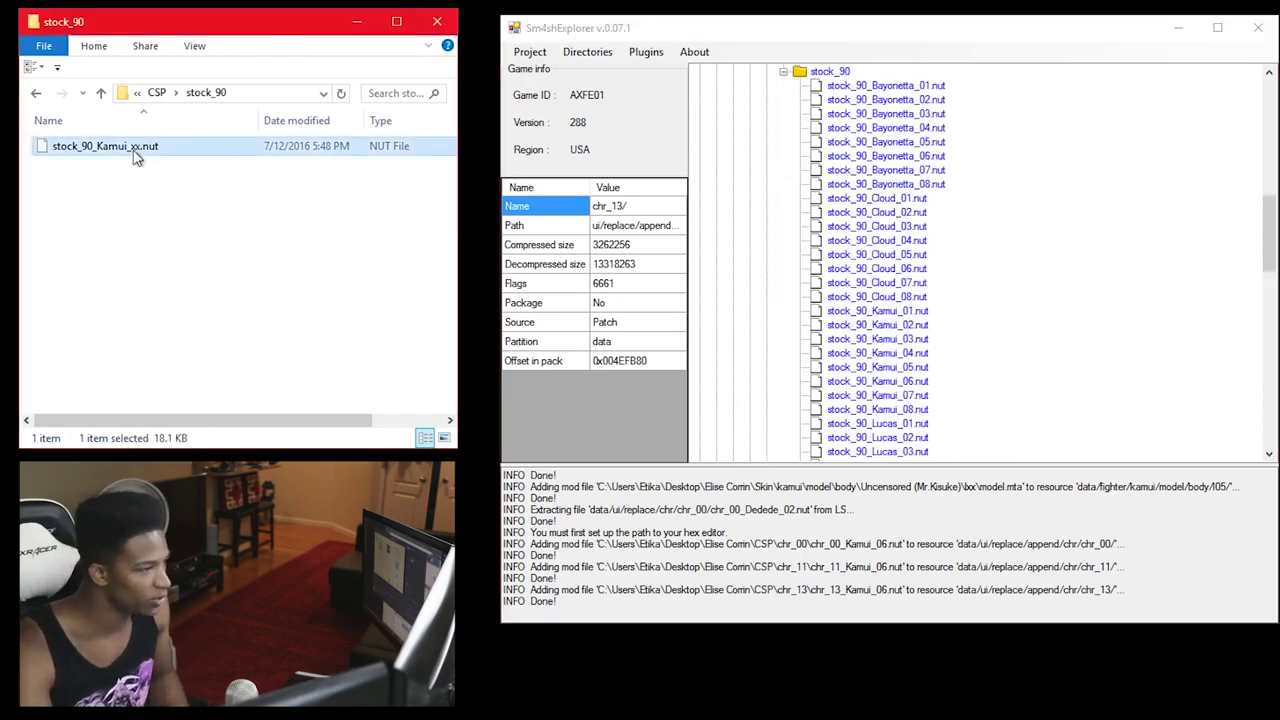
double_click(135, 152)
click(210, 208)
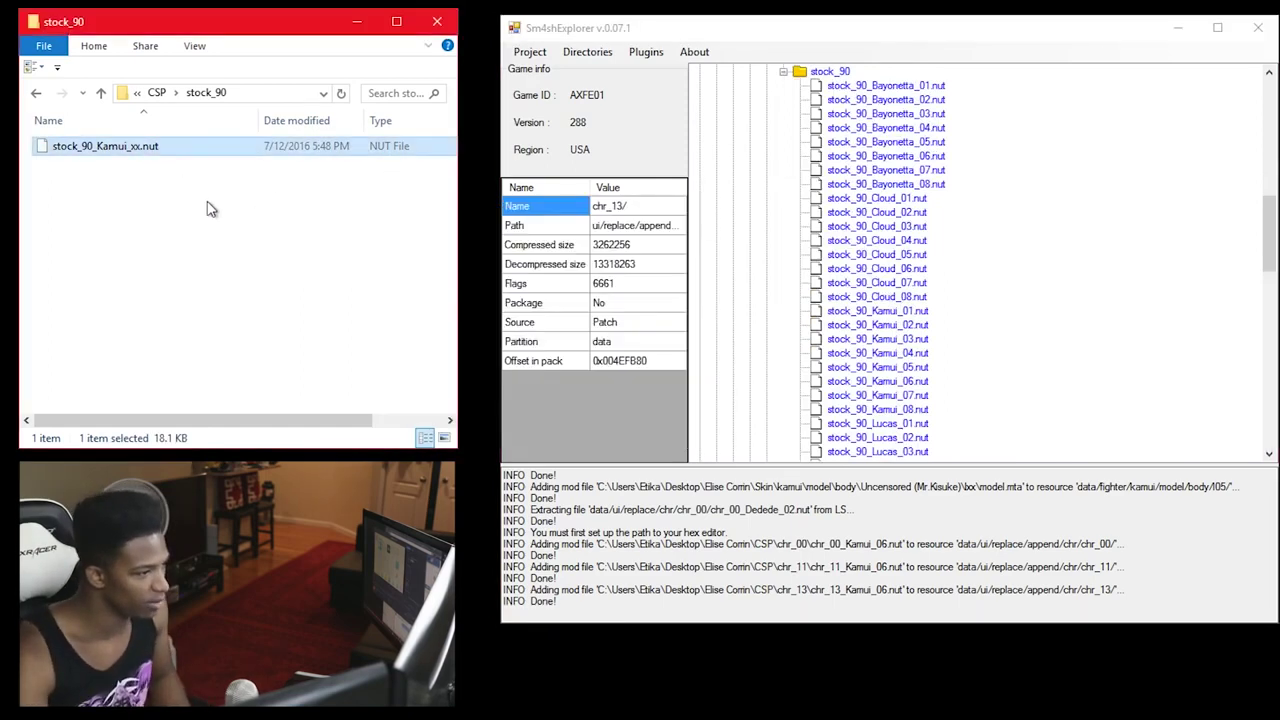
click(136, 152)
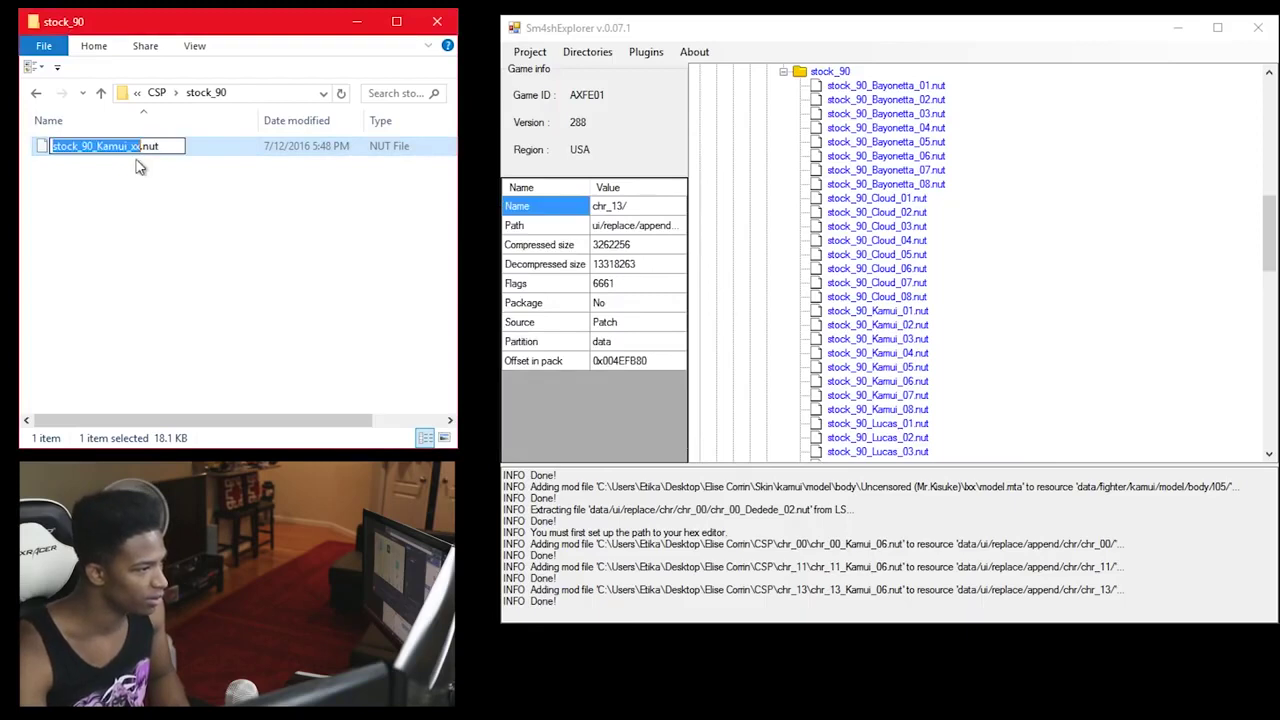
key(Right)
key(BackSpace)
key(BackSpace)
text(0)
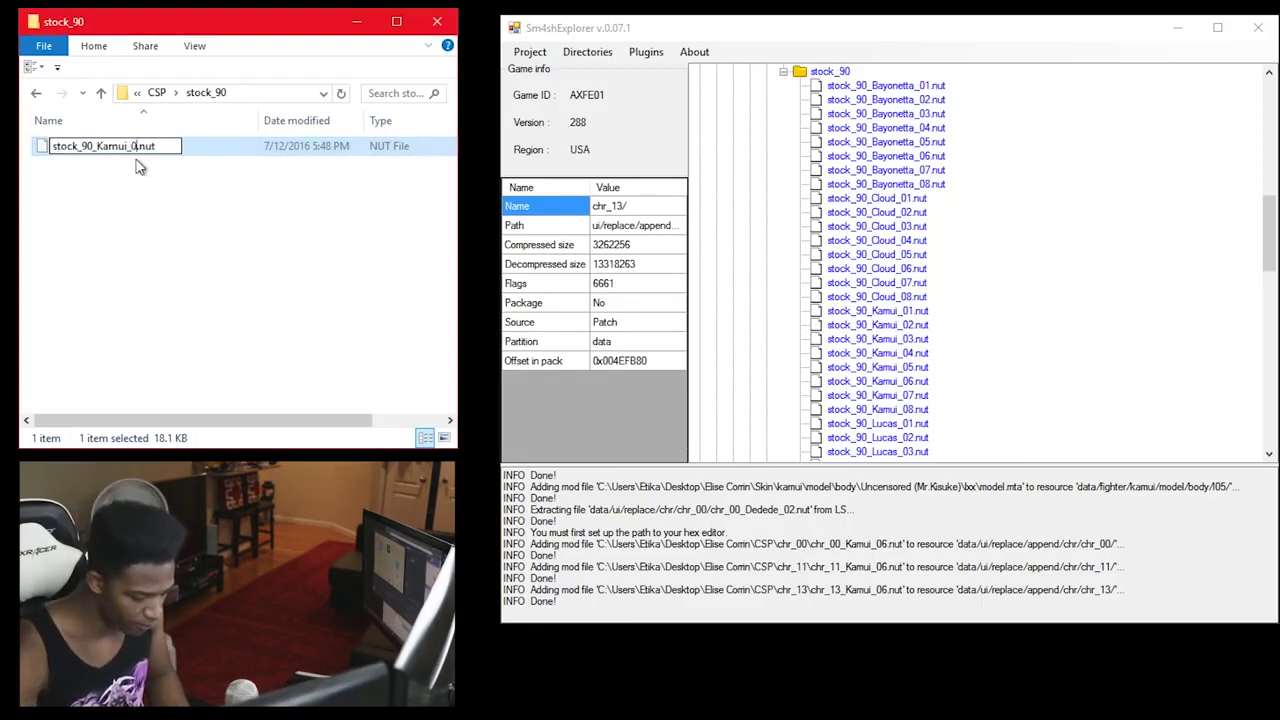
text(6)
click(205, 255)
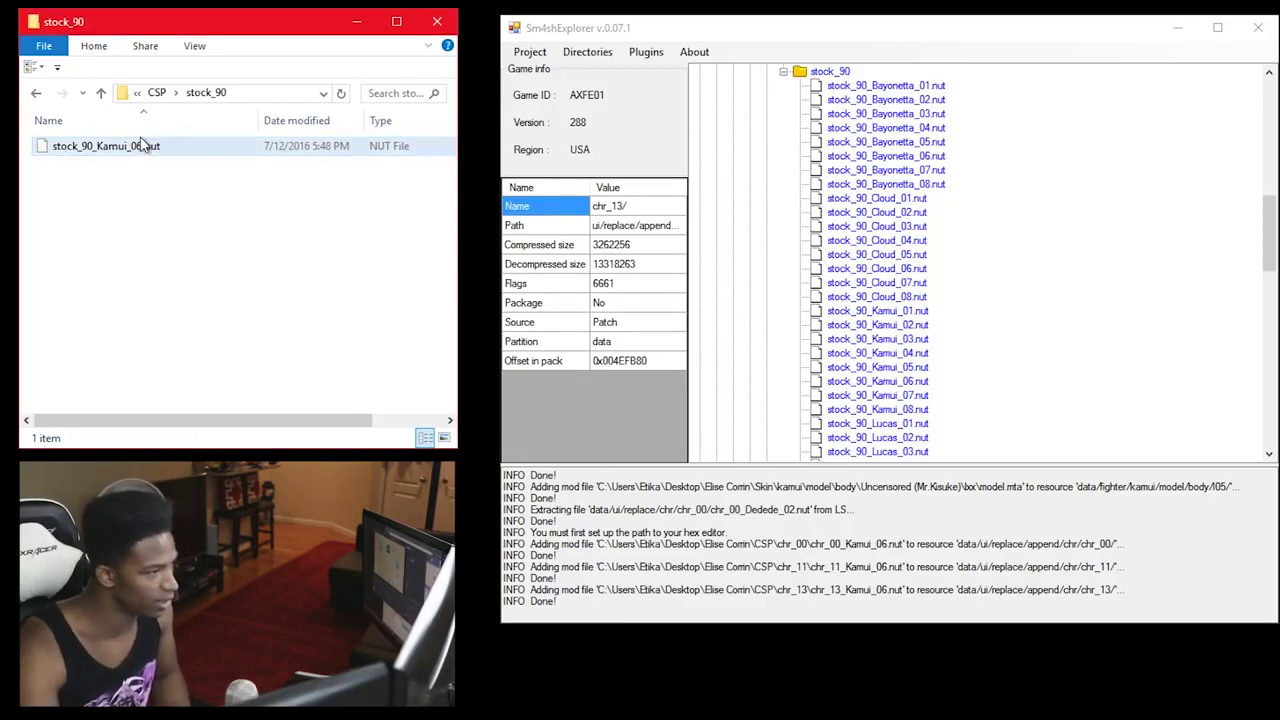
Add stock_90_Kamui_06.nut to the append stock_90 folder in Sm4shExplorer and collapse that folder.
drag(143, 145, 836, 86)
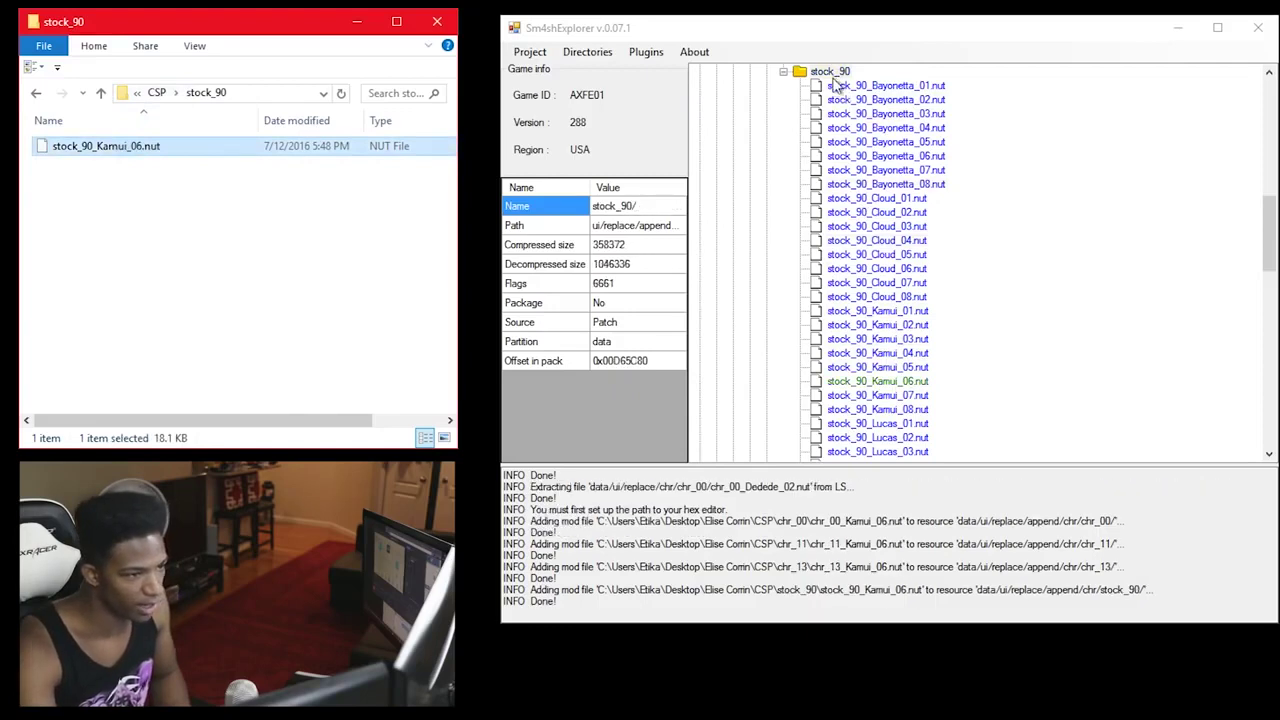
click(783, 71)
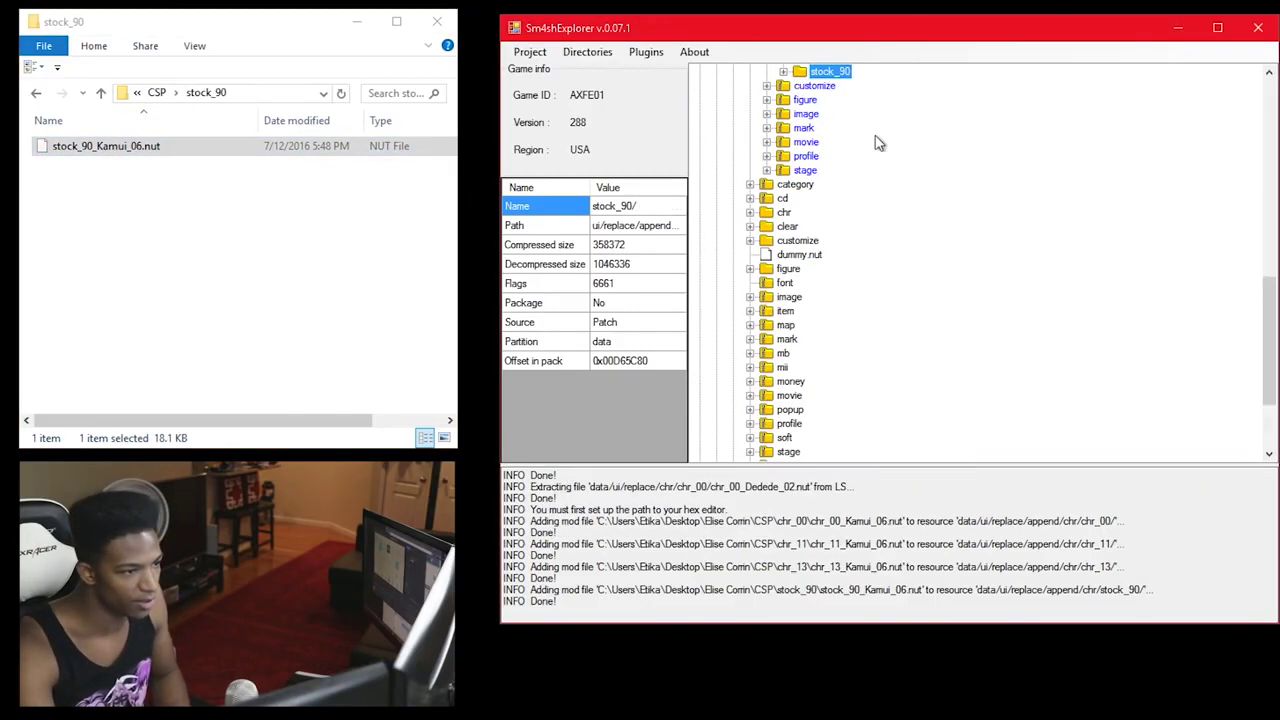
scroll(860, 200, up, 3)
scroll(891, 240, up, 3)
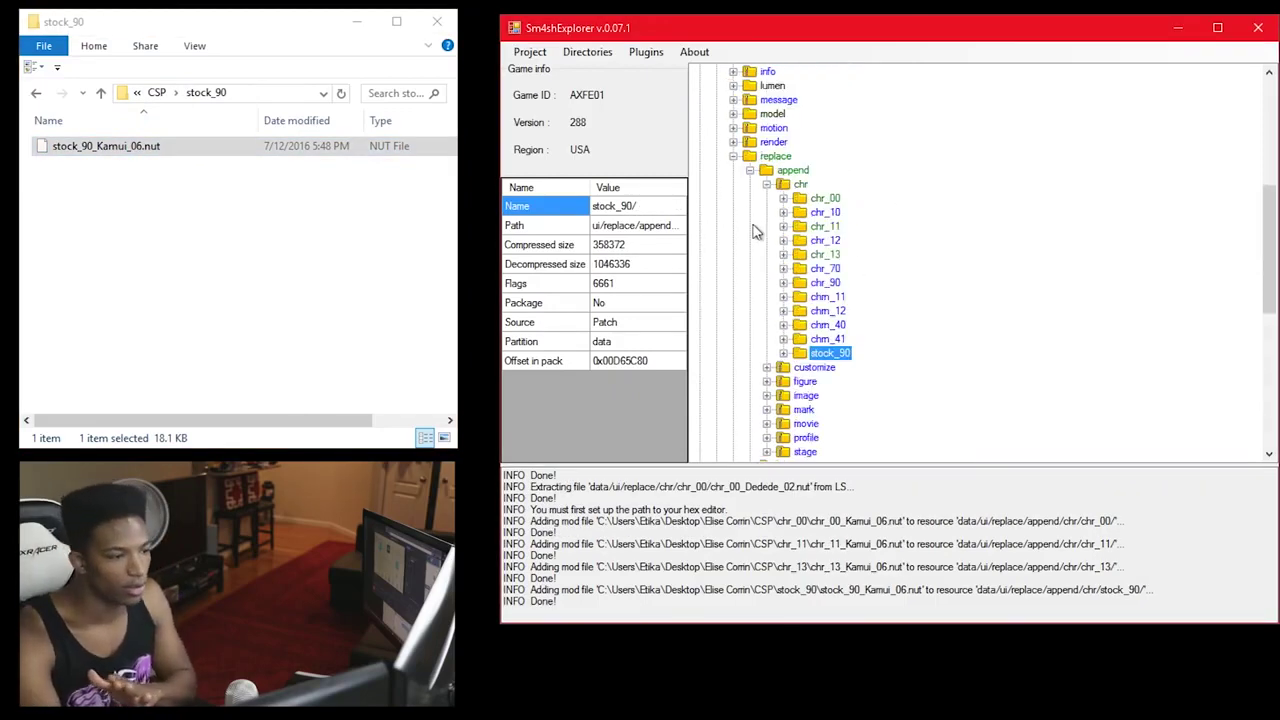
scroll(829, 243, up, 8)
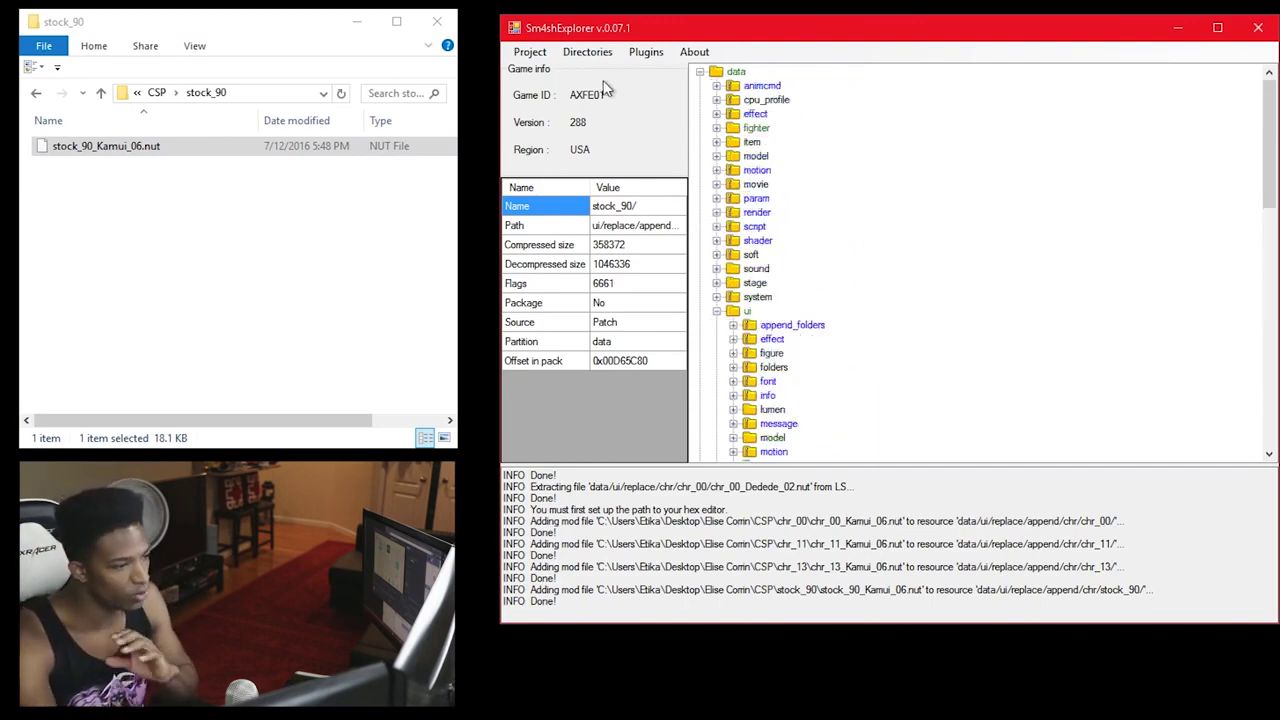
Build the mod with packing and copy the newly exported mod to the SD card.
click(531, 55)
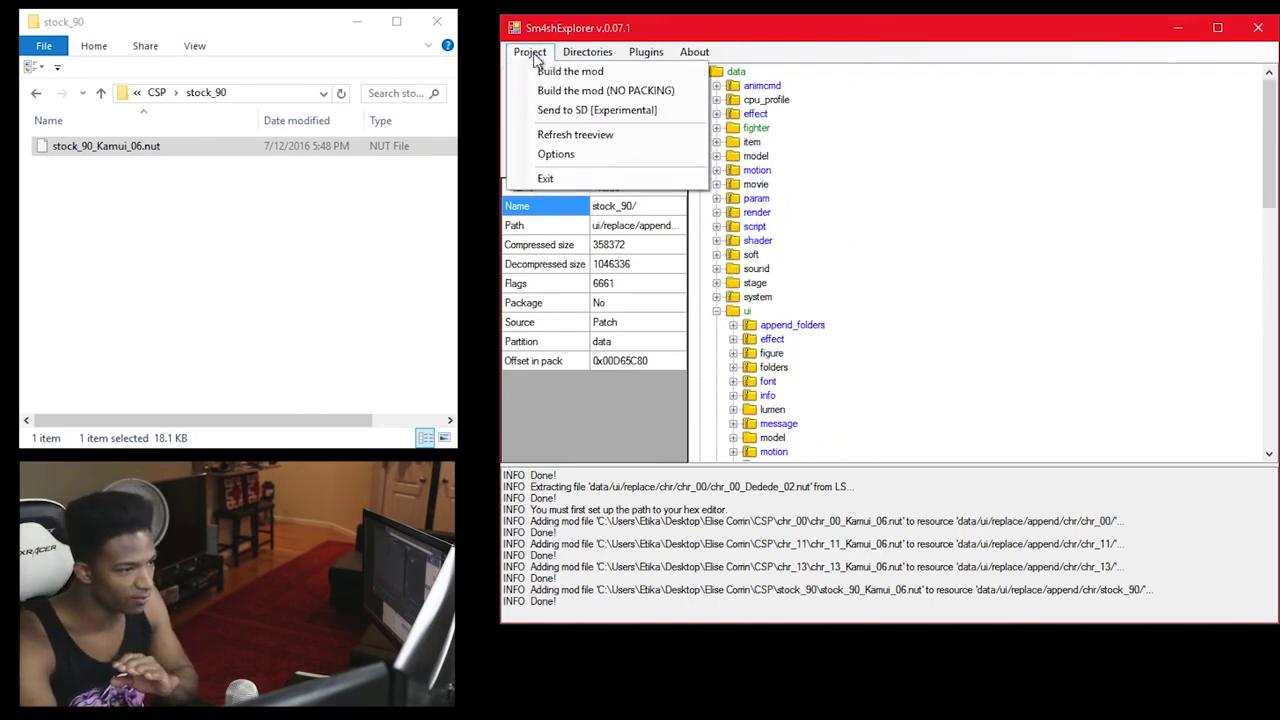
click(573, 72)
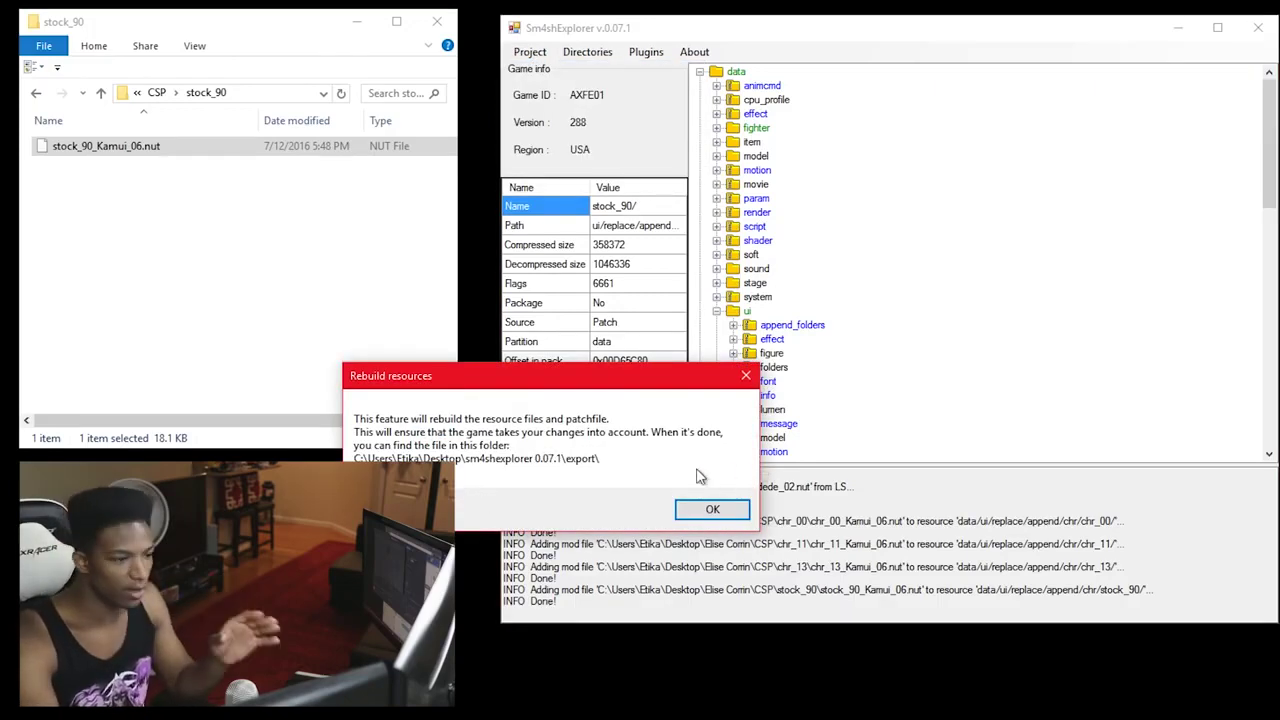
click(712, 509)
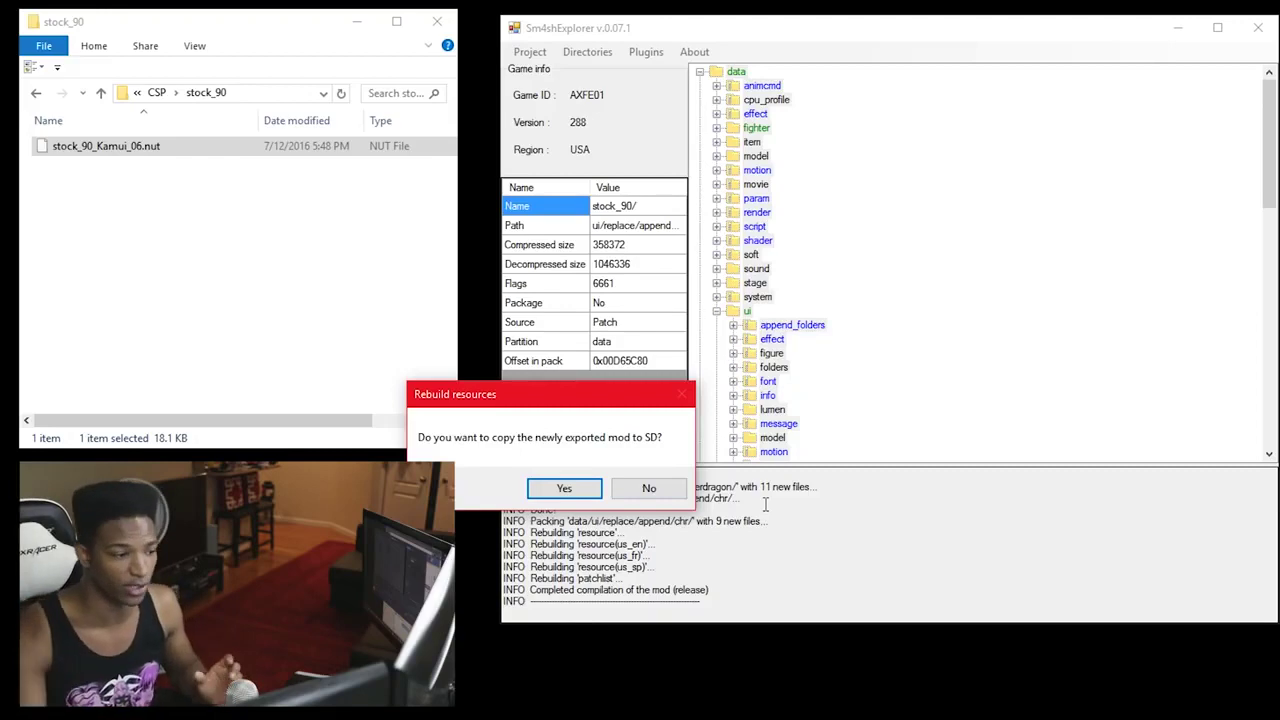
click(566, 489)
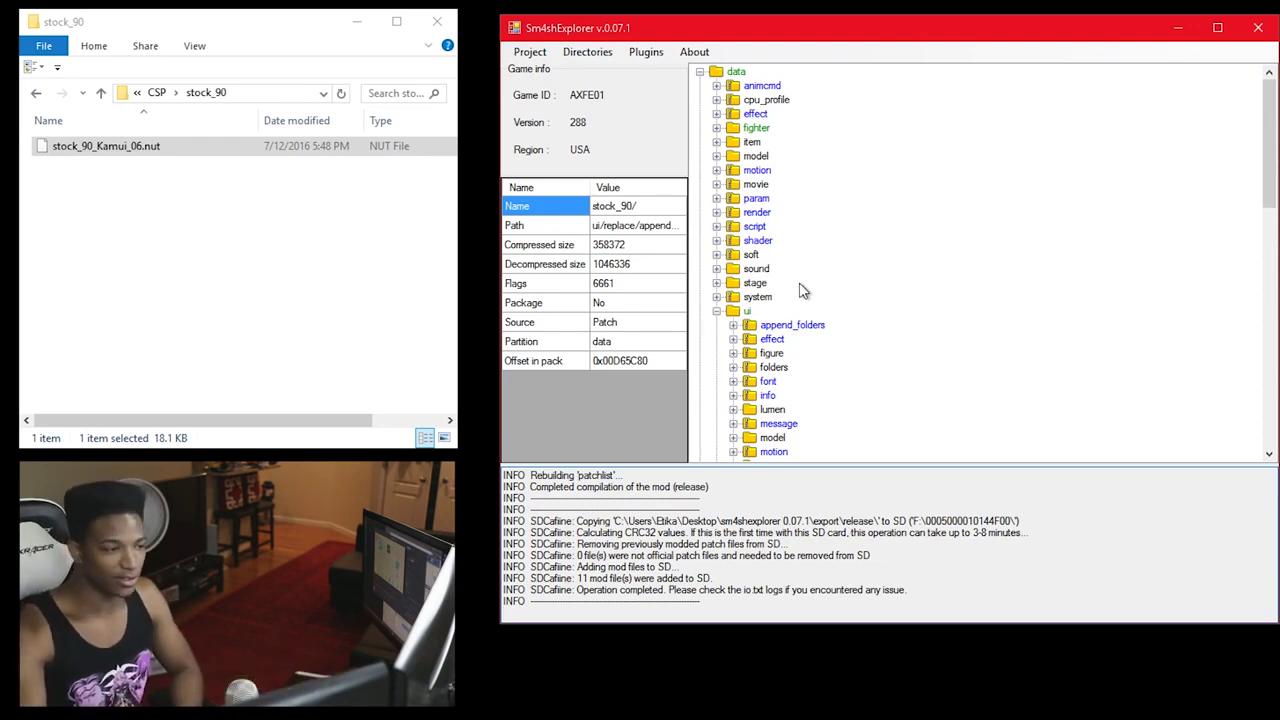
Close the stock_90 File Explorer window and Sm4shExplorer.
click(447, 29)
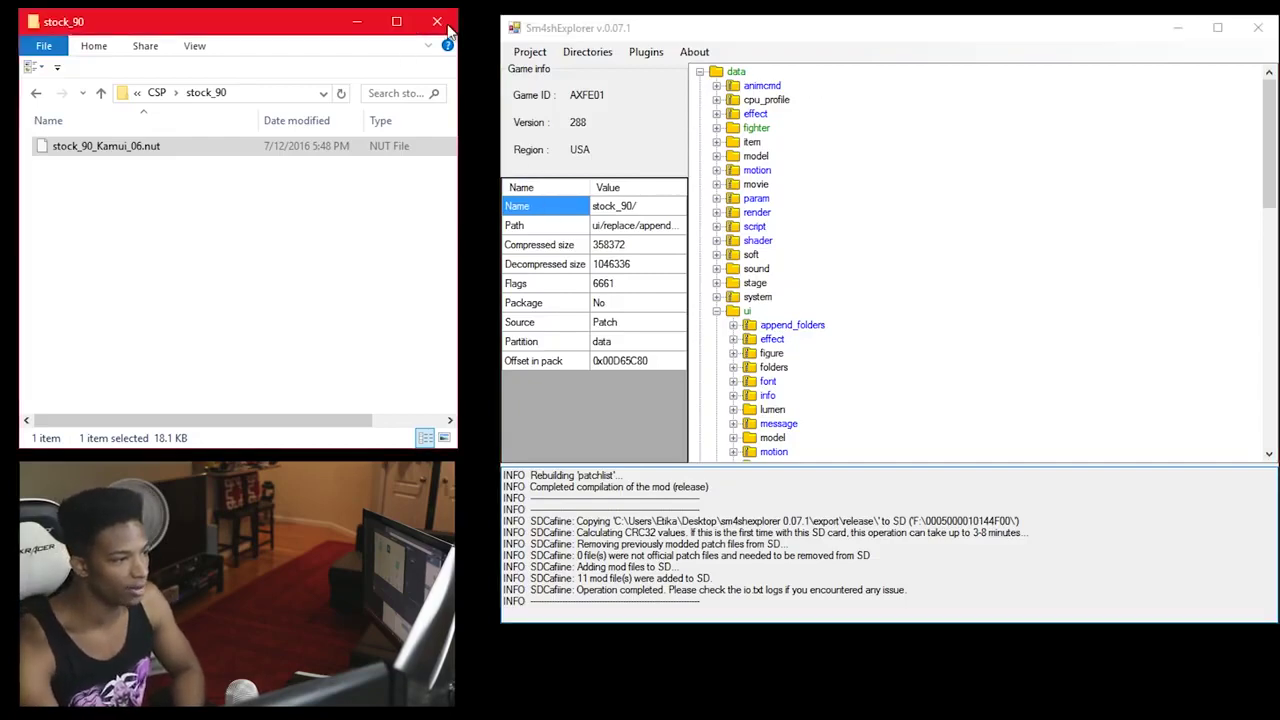
click(437, 21)
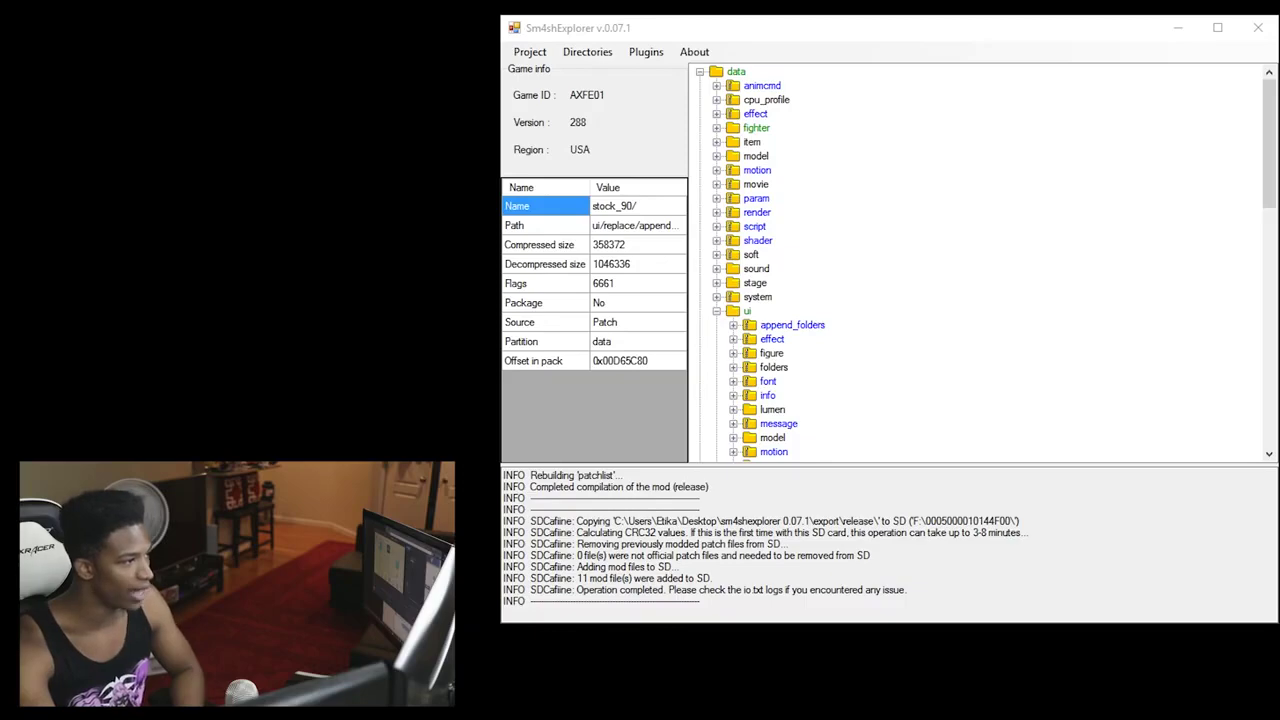
click(1258, 27)
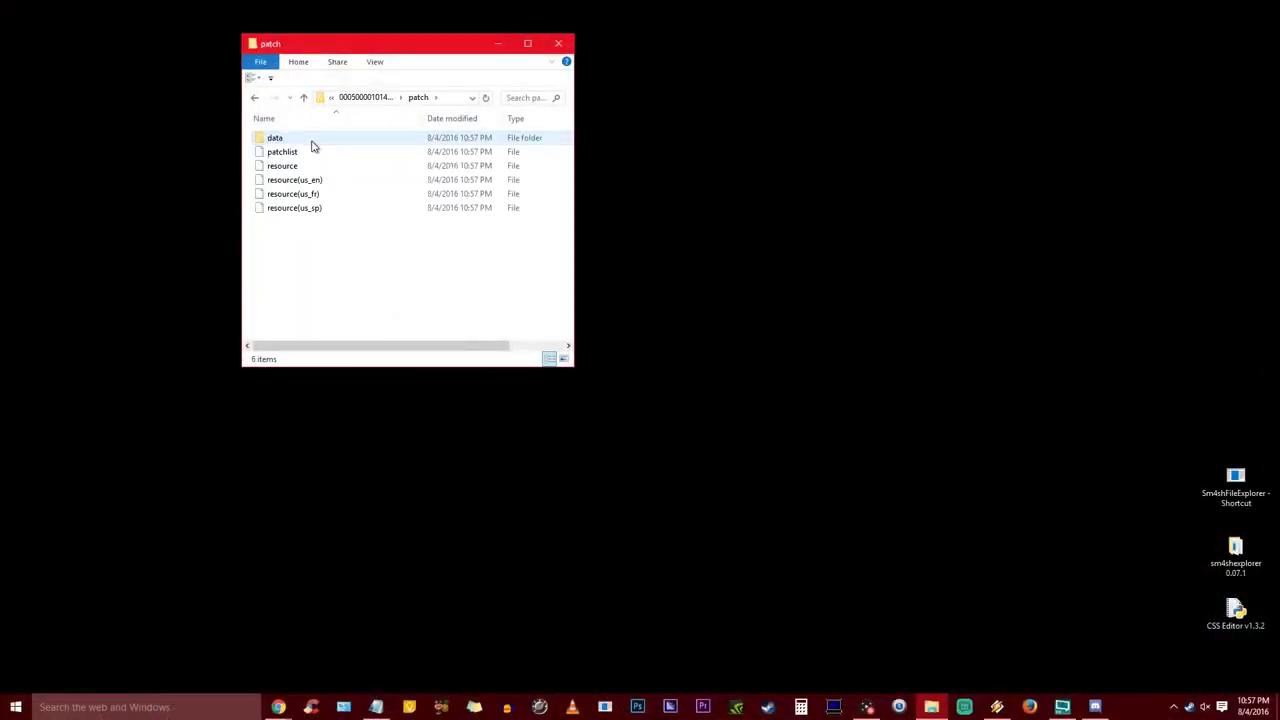
click(303, 97)
click(303, 97)
right_click(312, 168)
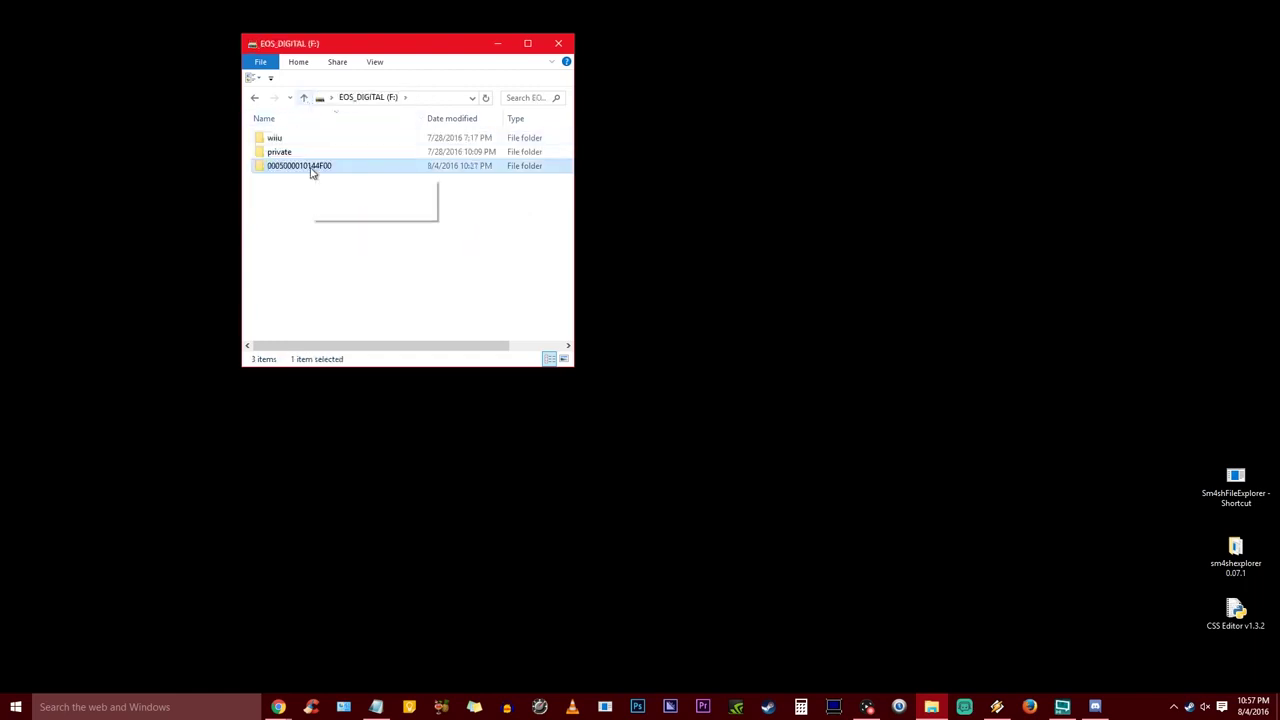
click(351, 648)
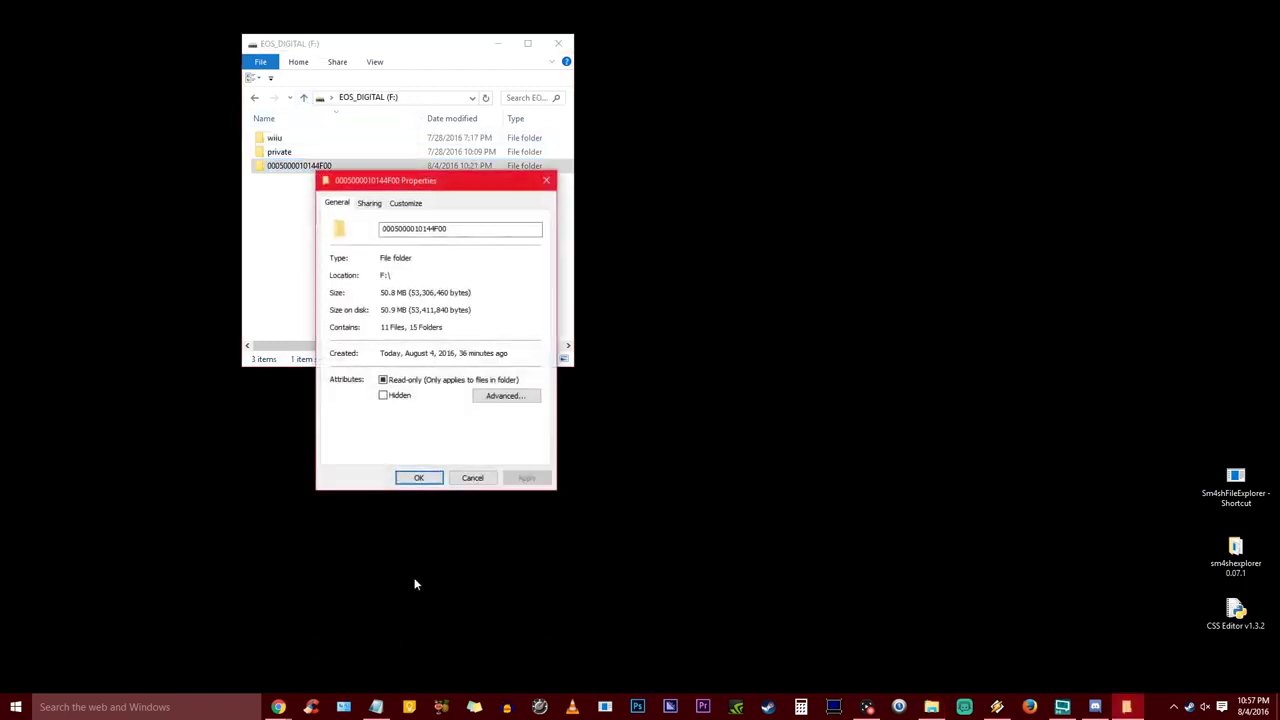
click(544, 178)
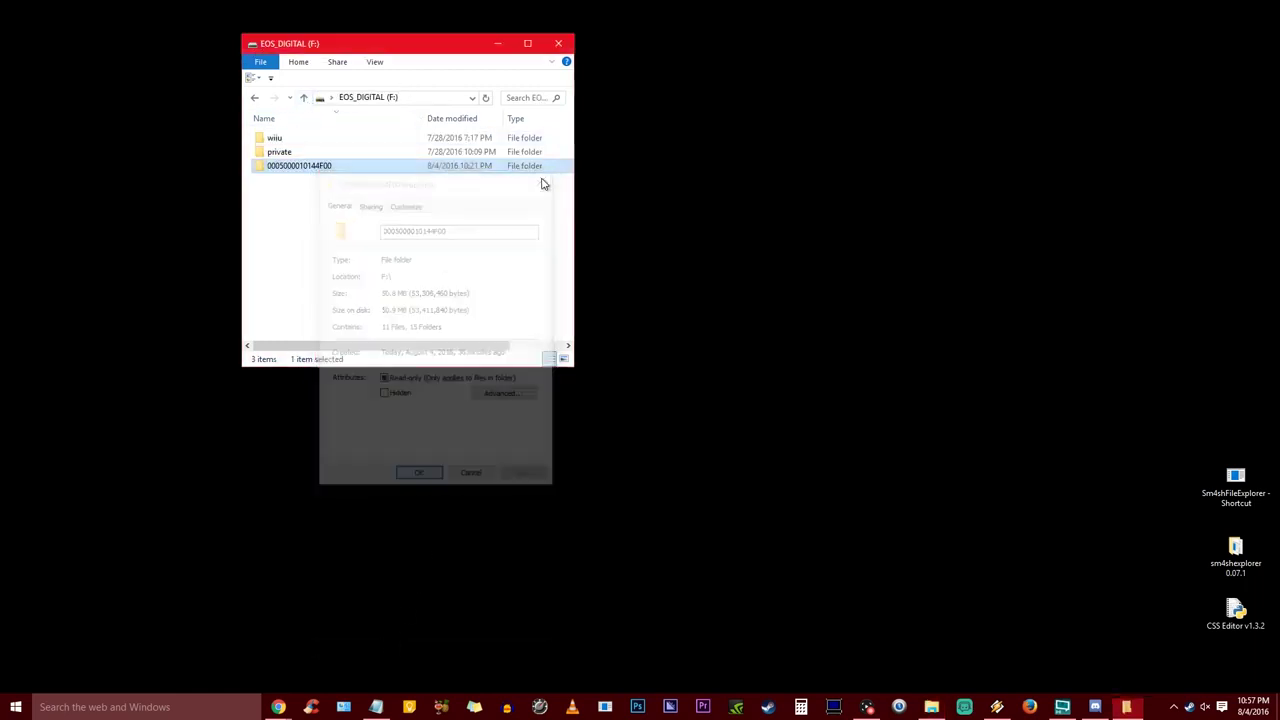
click(548, 46)
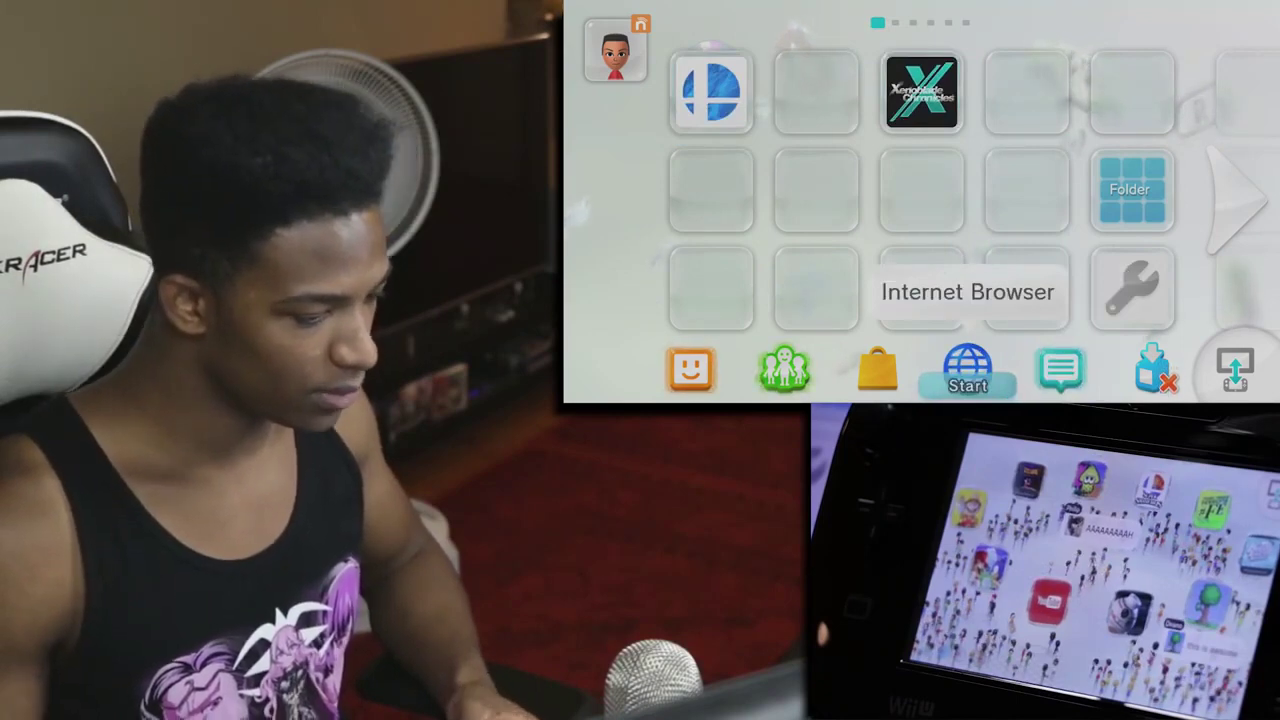
Open the Loadiine bookmark in the Wii U Internet Browser and run SDCafiine + Kernel (5.5.0 - 5.5.1).
key(Return)
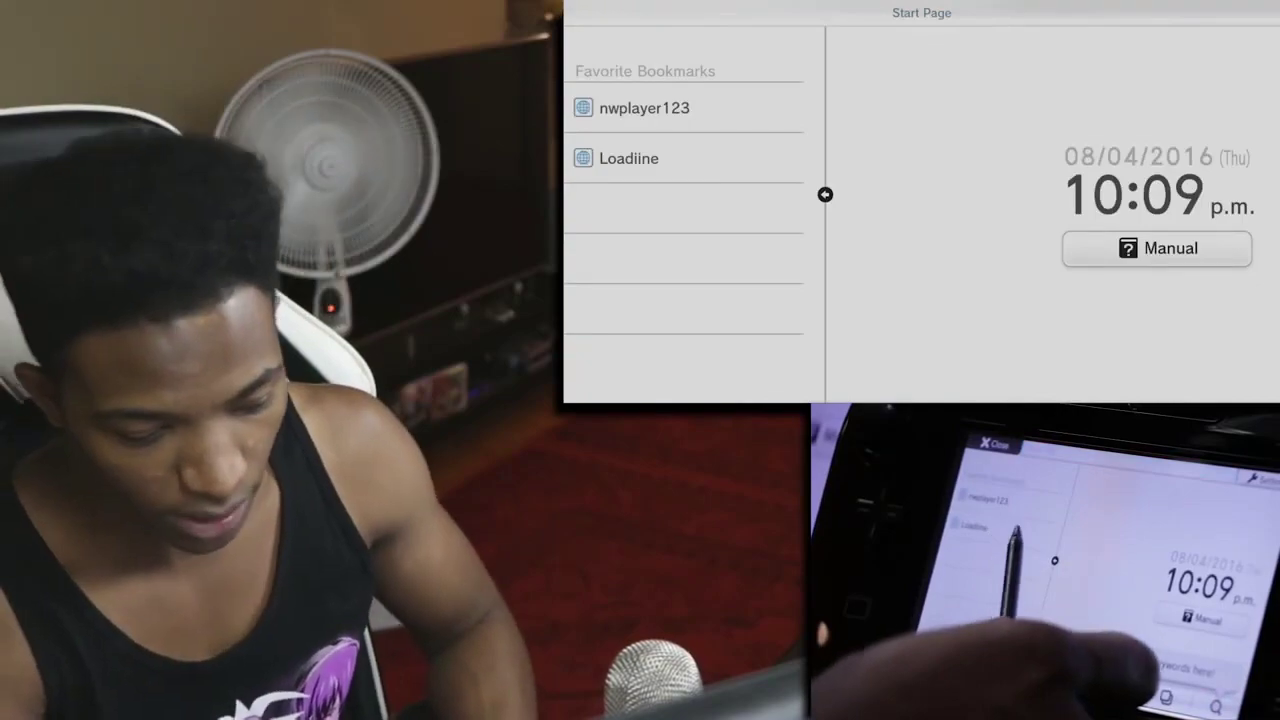
click(737, 162)
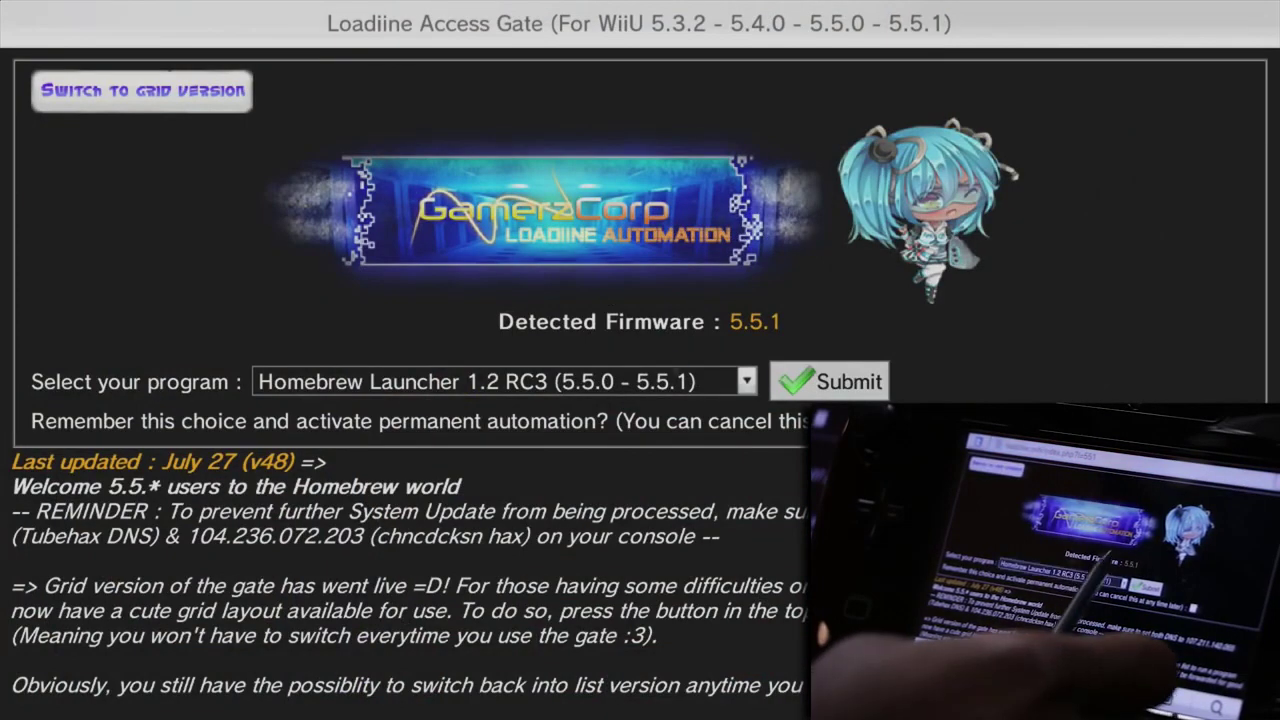
click(505, 381)
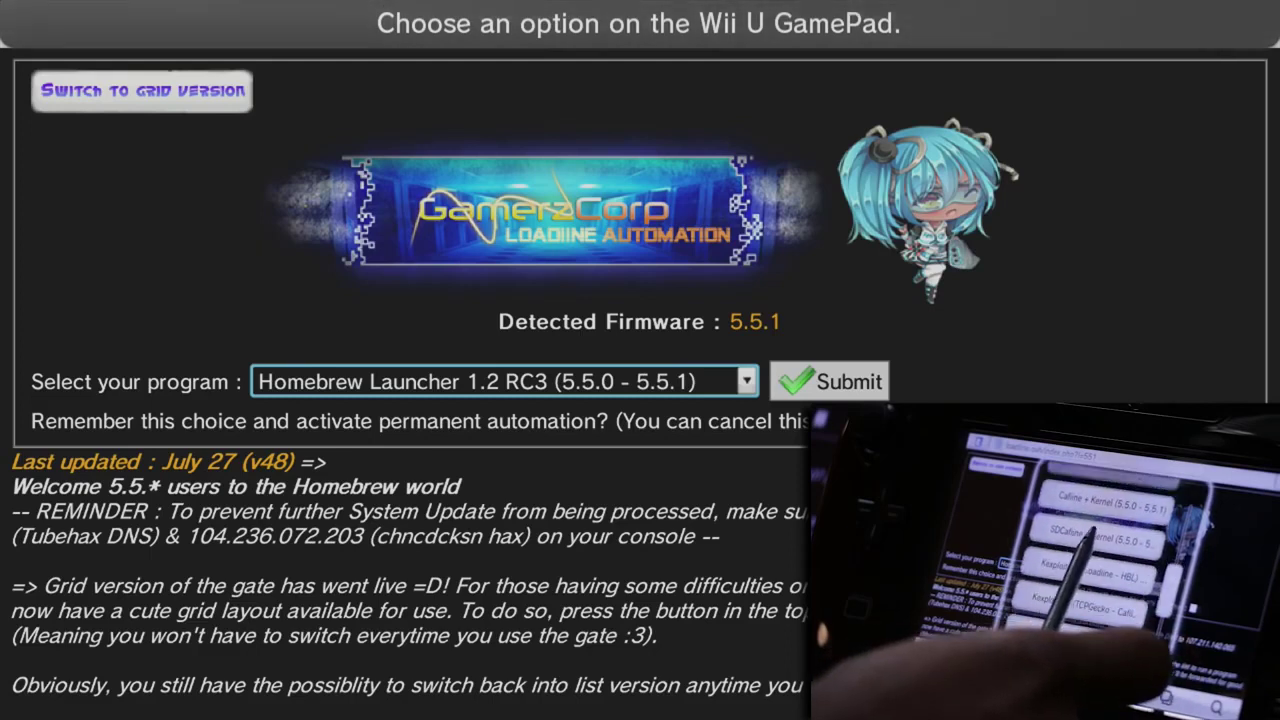
click(505, 381)
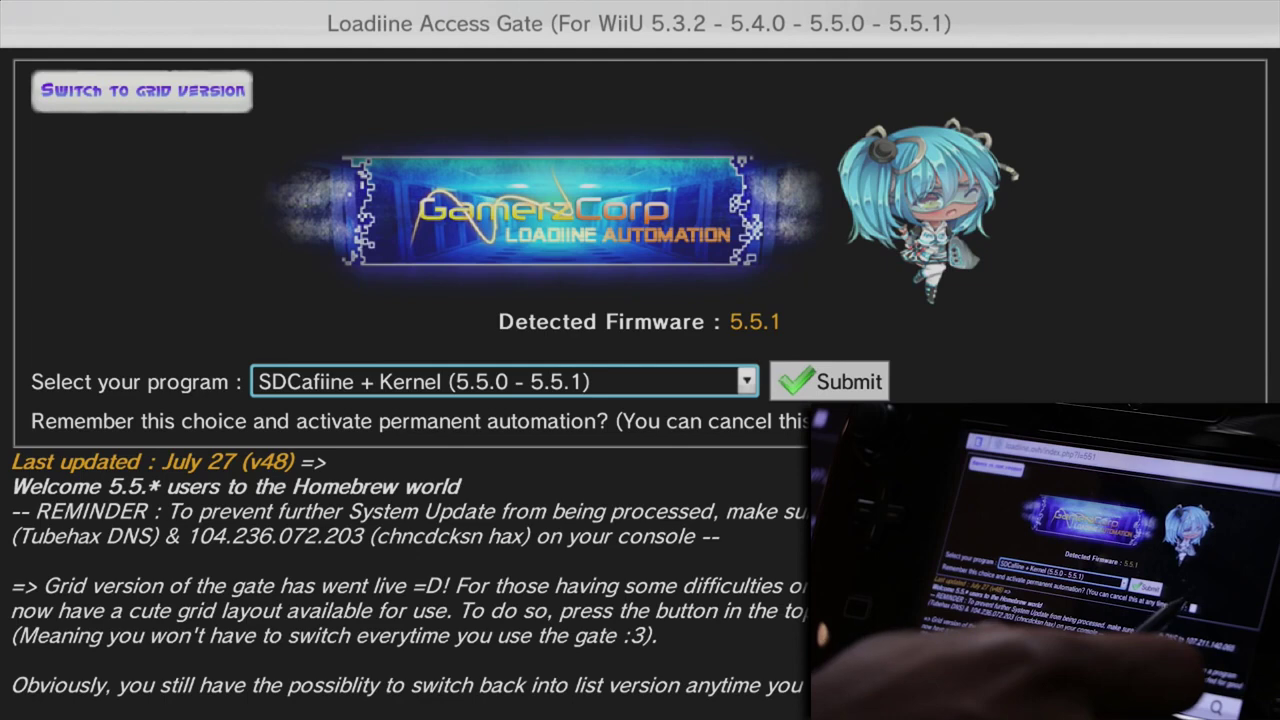
click(829, 381)
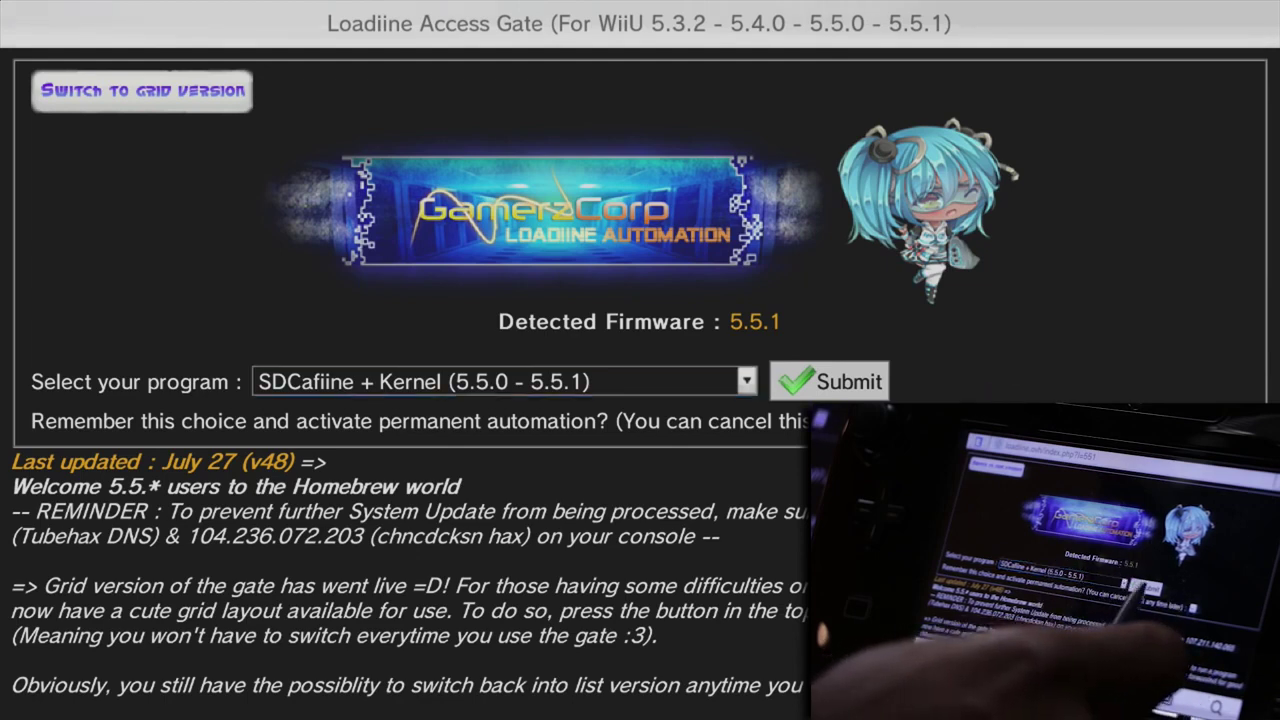
click(829, 381)
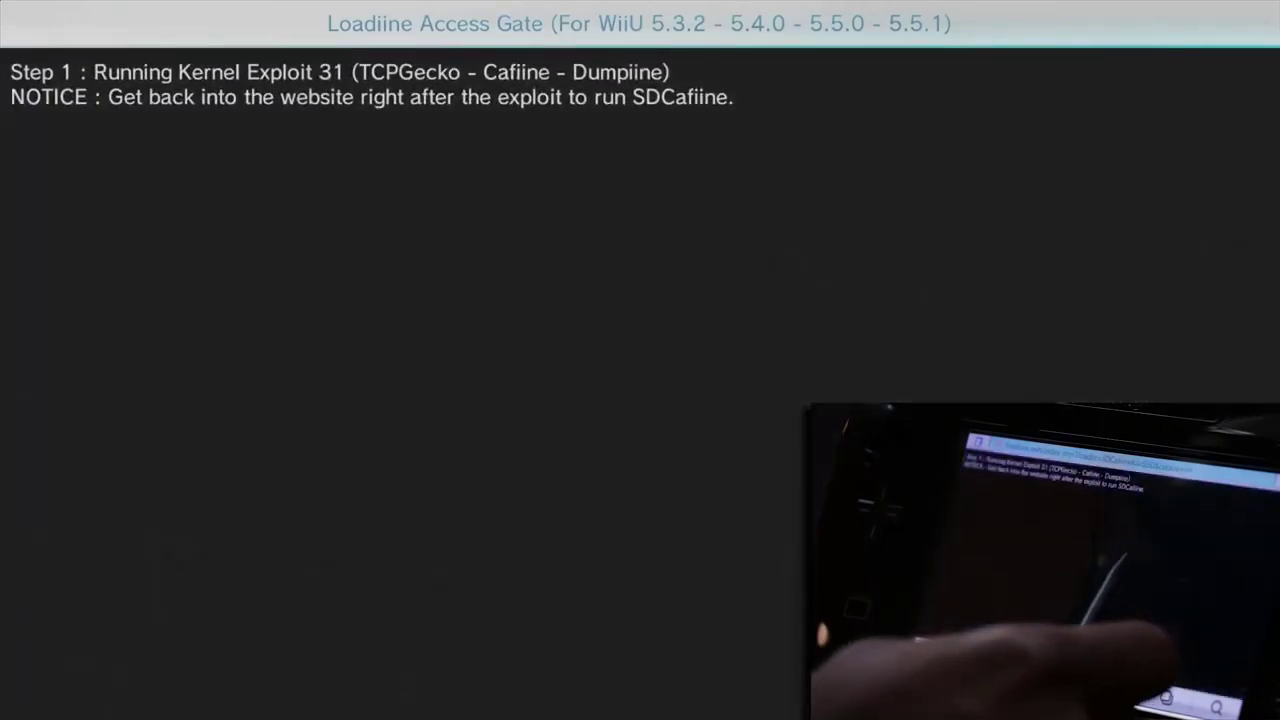